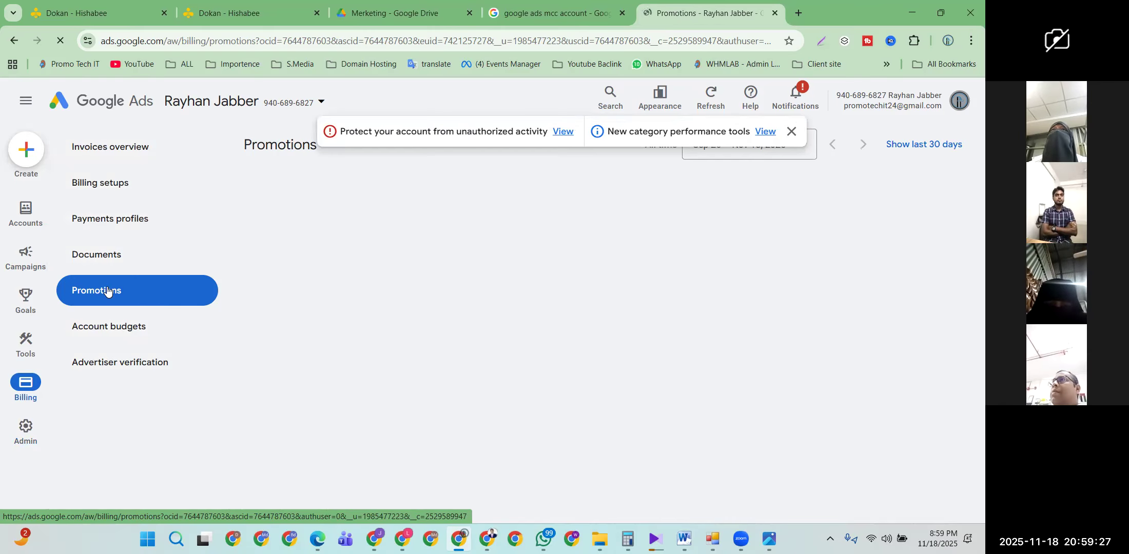
# Step: From the billing Promotions page, bring up the Admin flyout in the left rail
pyautogui.moveTo(28, 444)
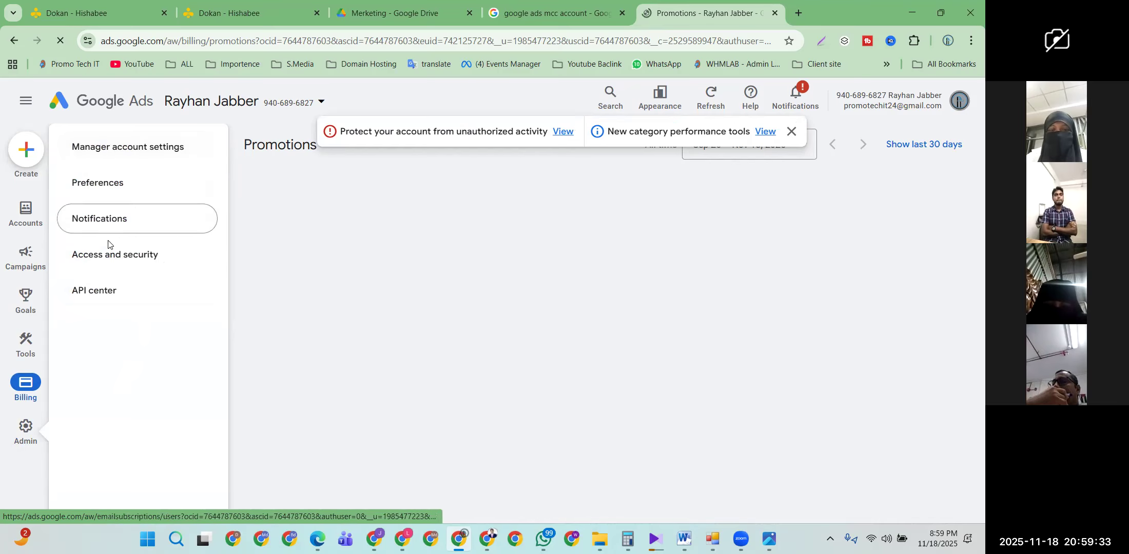
# Step: Open Admin > Access and security, dismiss the security notices, then switch to the other Chrome window
pyautogui.click(144, 258)
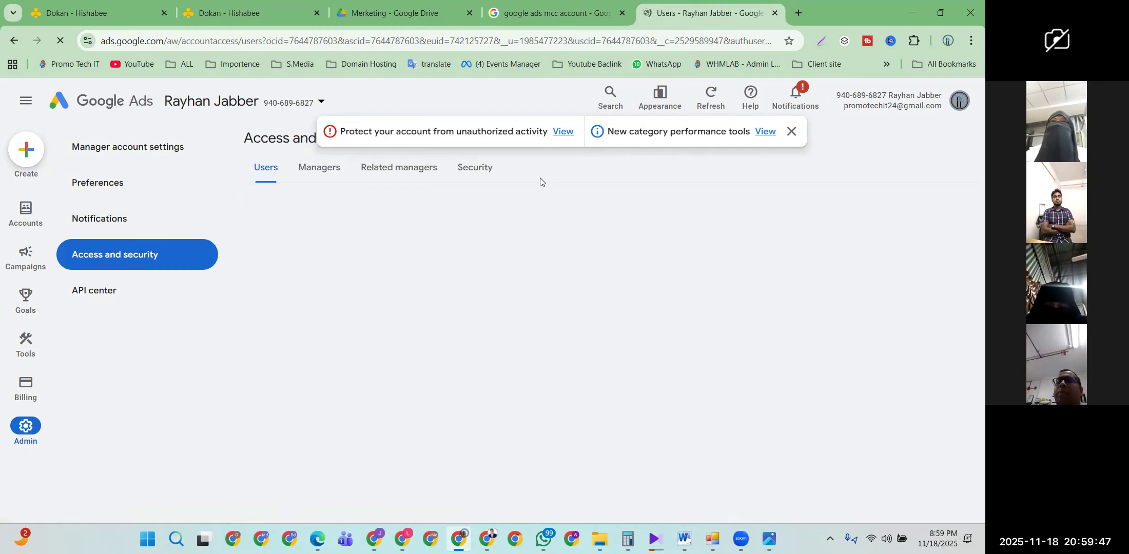
pyautogui.click(791, 132)
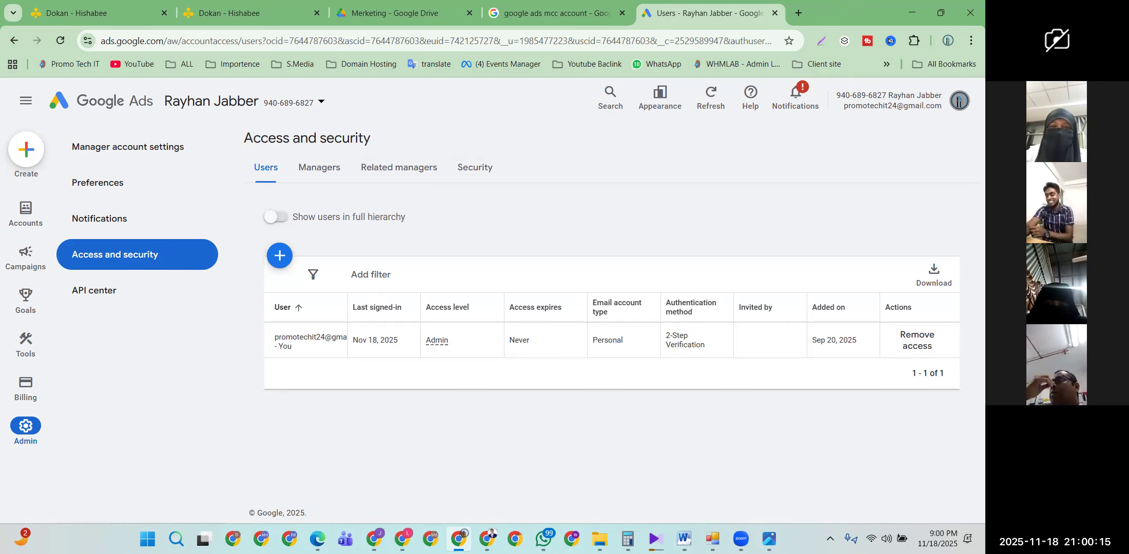
pyautogui.hotkey('alt', 'Tab')
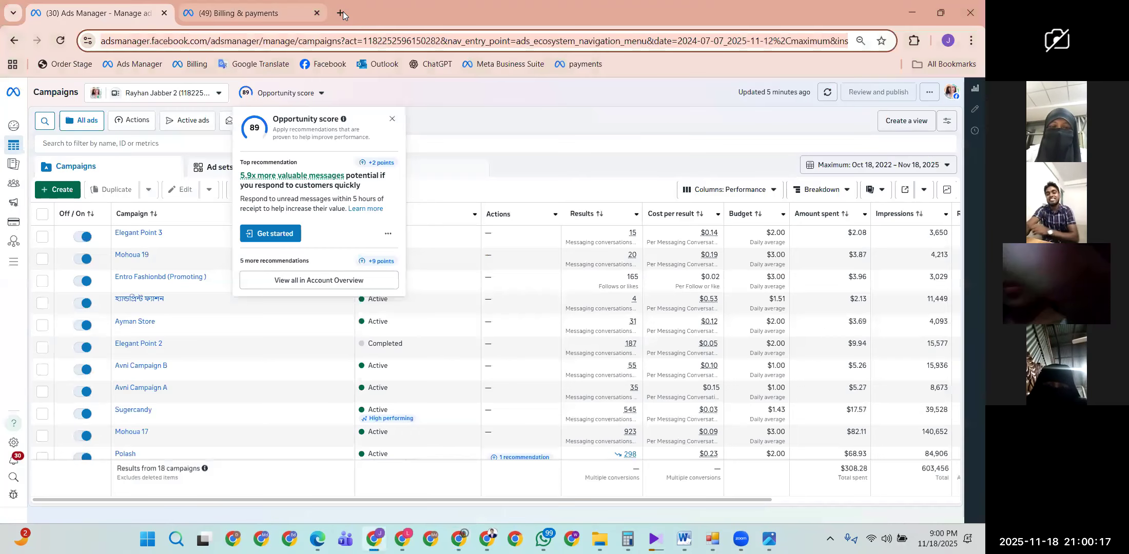
# Step: Open Gmail in a new tab, browse Promotions, Social and Primary, and check the signed-in account
pyautogui.click(341, 12)
pyautogui.click(831, 98)
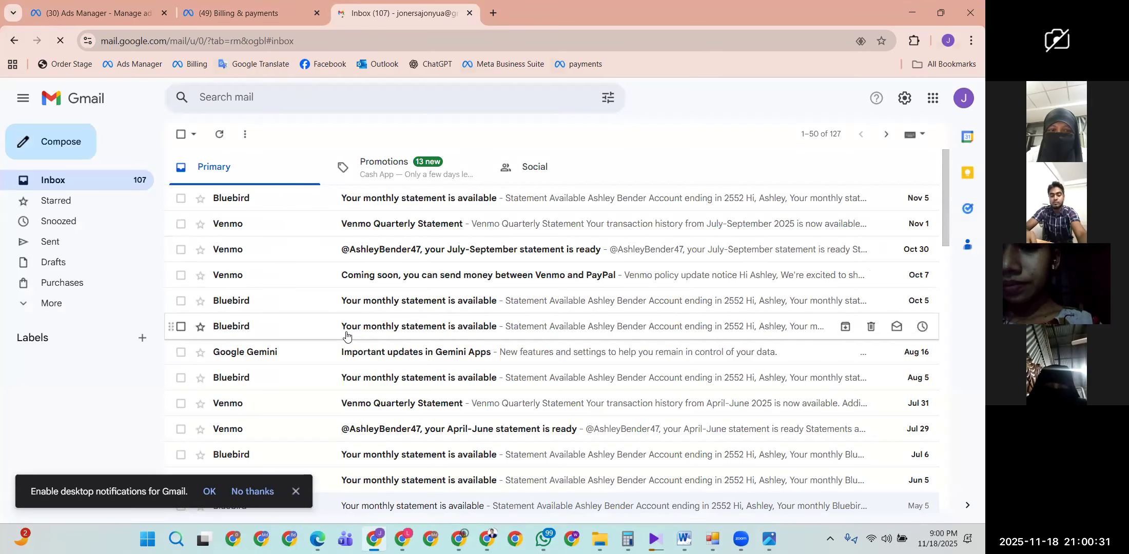
pyautogui.click(386, 160)
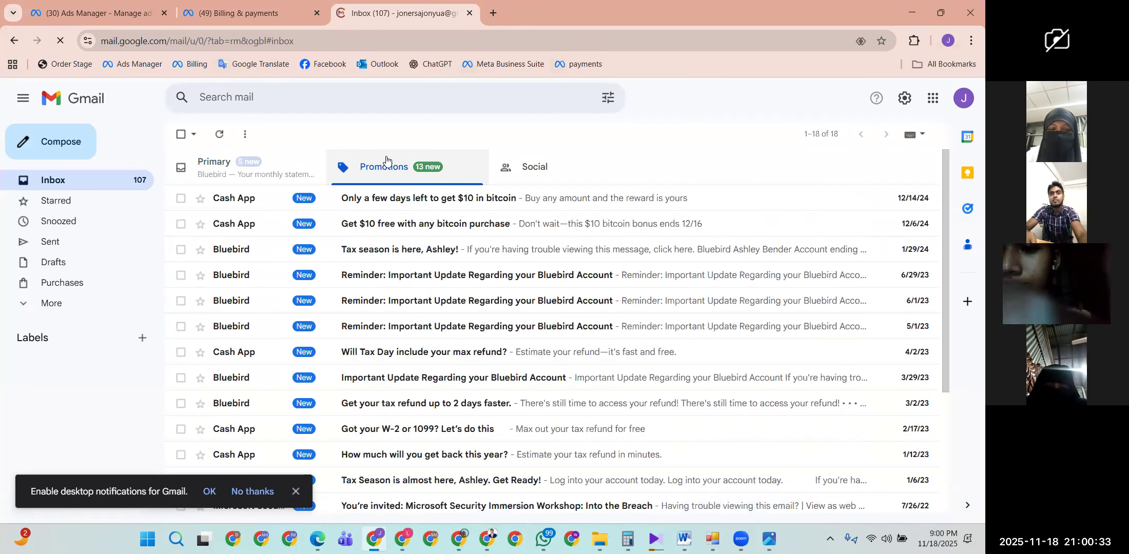
pyautogui.click(514, 166)
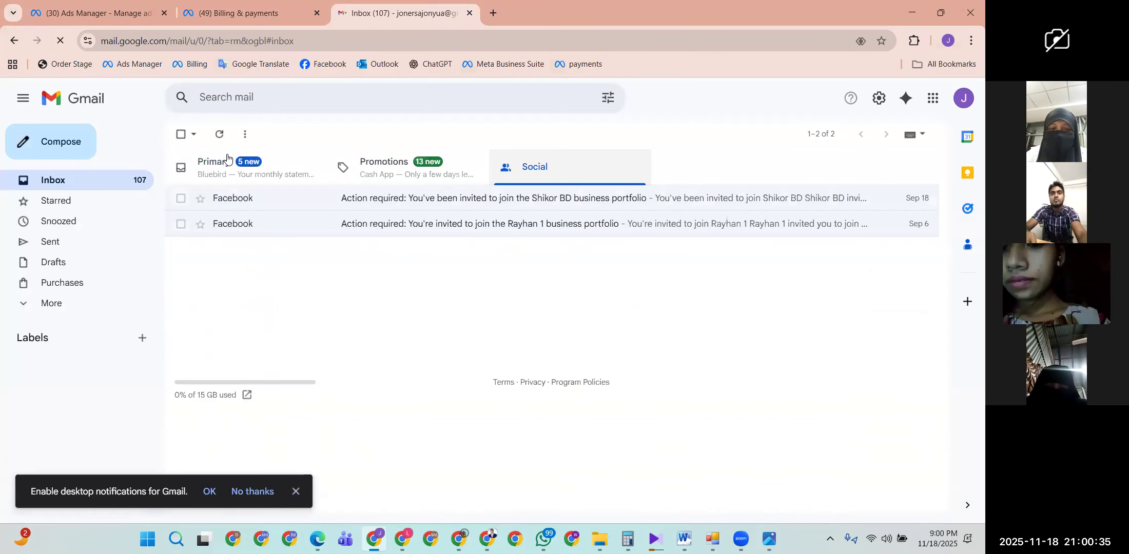
pyautogui.click(210, 162)
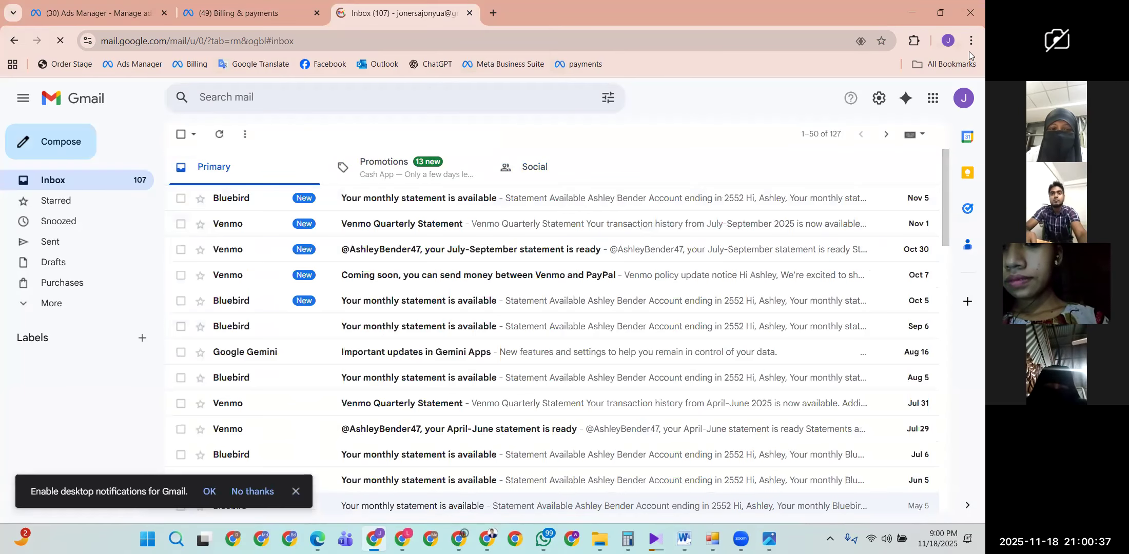
pyautogui.click(962, 98)
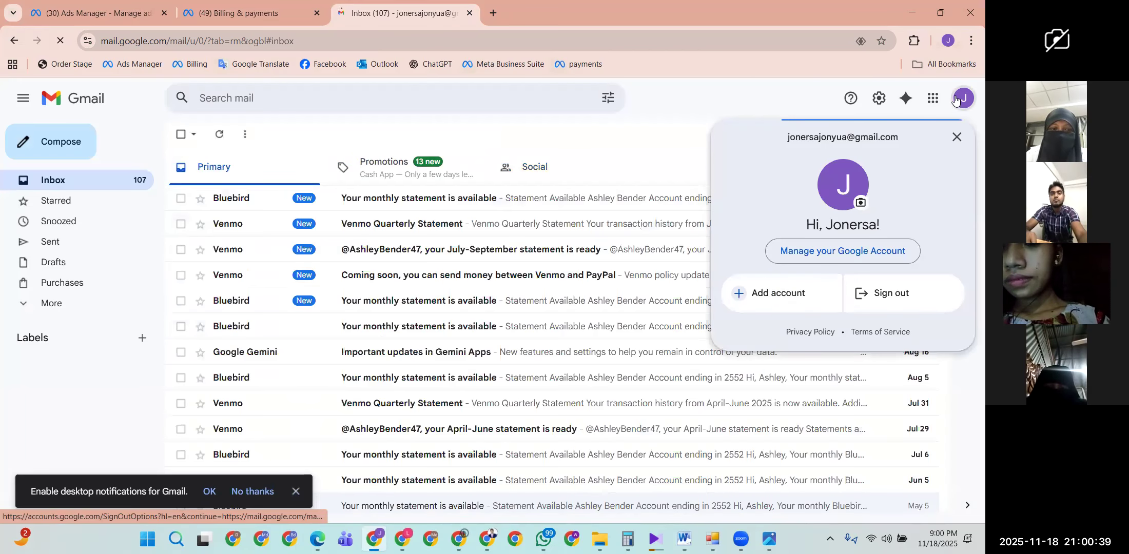
pyautogui.click(233, 538)
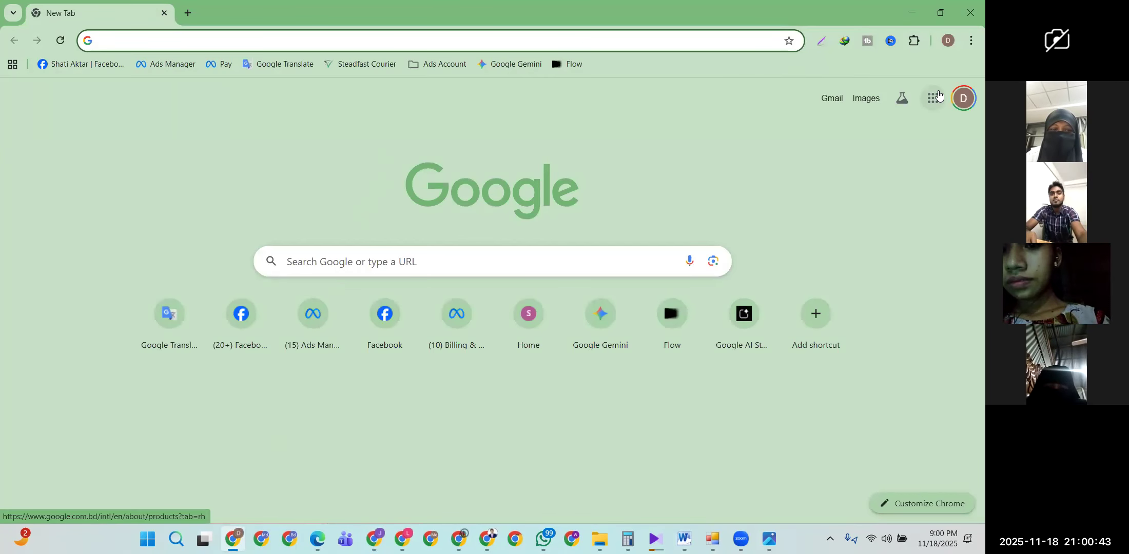
# Step: Open this profile's Gmail, then close and minimize the first account's Gmail window
pyautogui.click(824, 99)
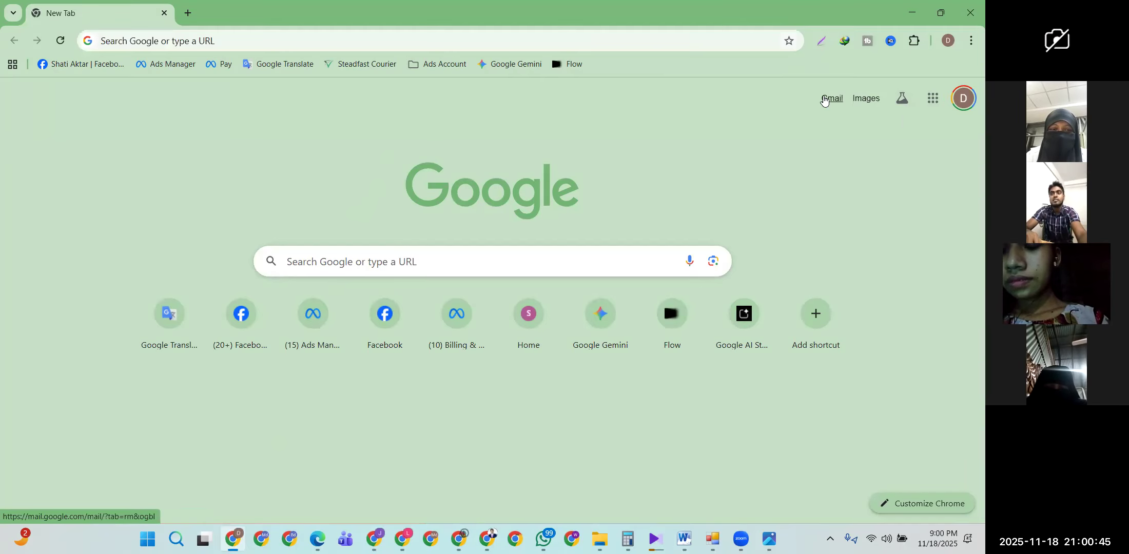
pyautogui.click(374, 537)
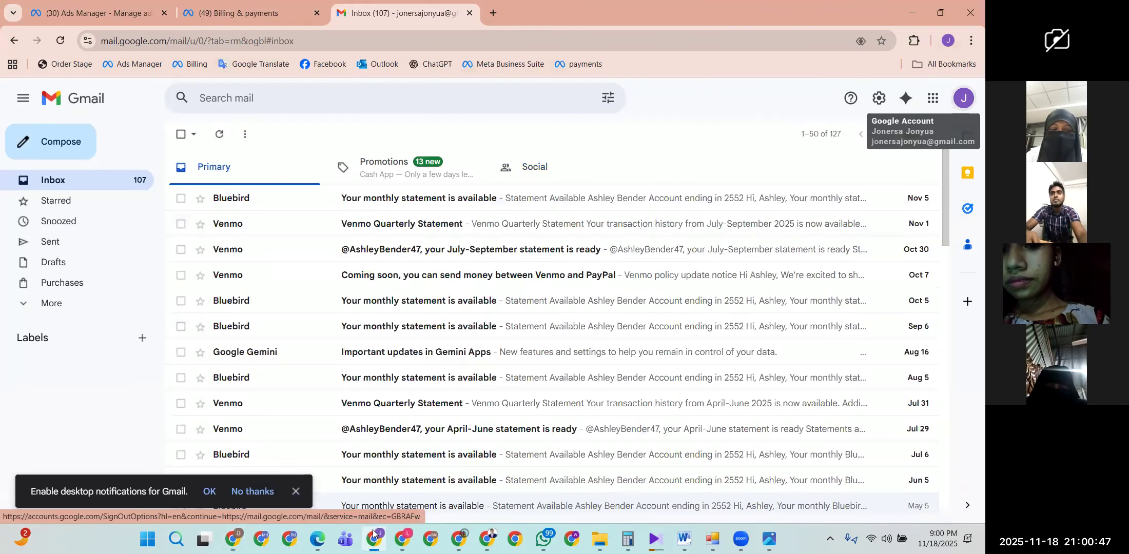
pyautogui.click(469, 13)
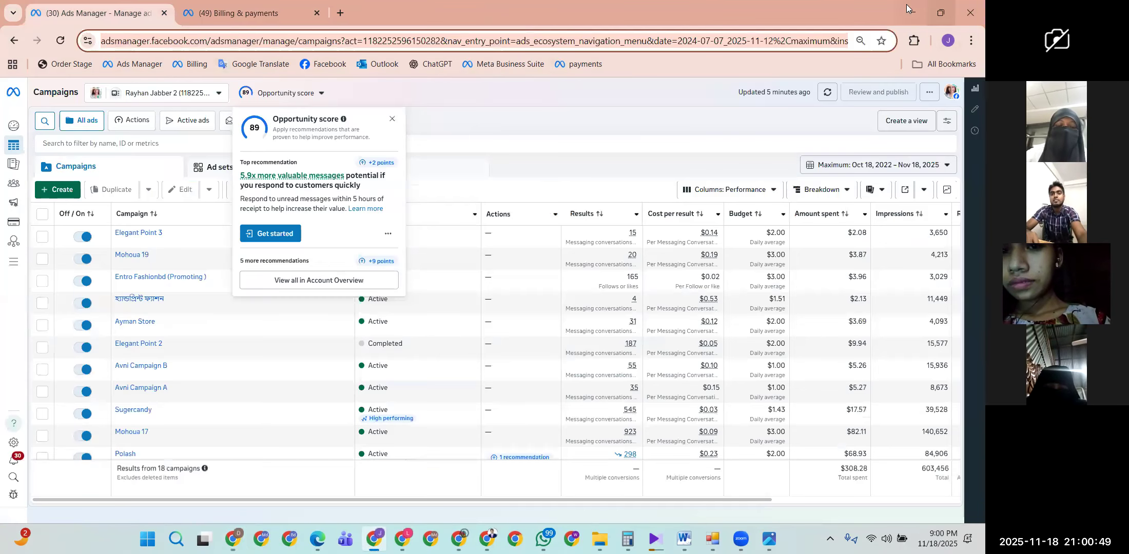
pyautogui.click(911, 13)
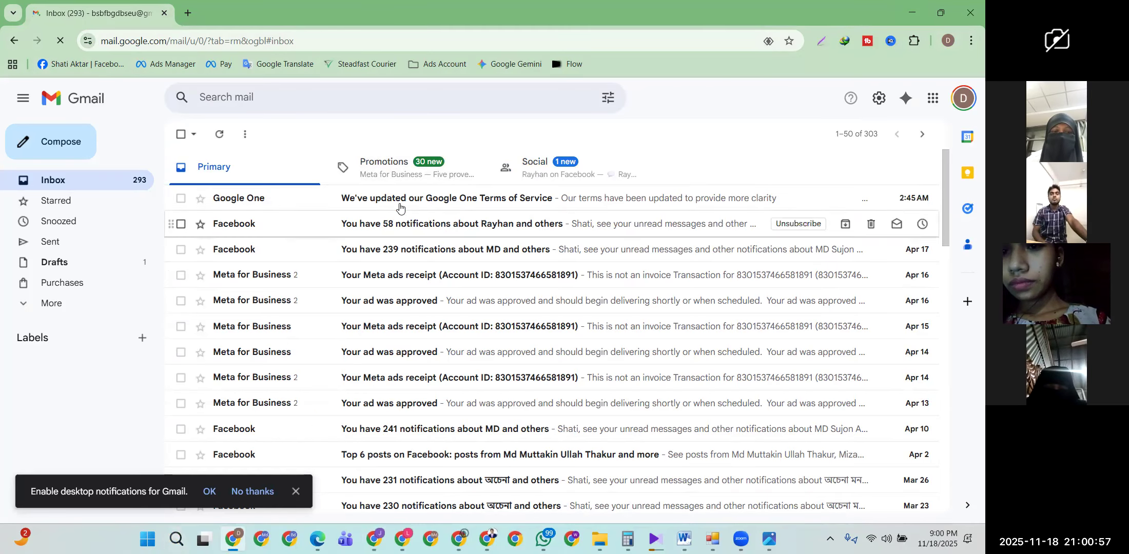
# Step: Browse this account's Promotions and Primary emails and check which account is signed in
pyautogui.click(382, 171)
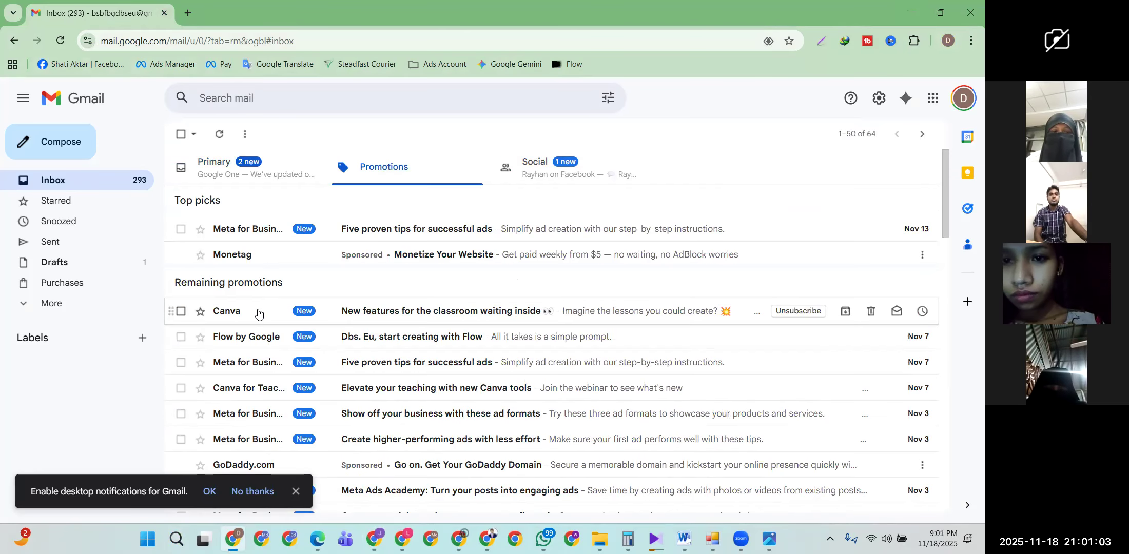
pyautogui.scroll(-3, 259, 314)
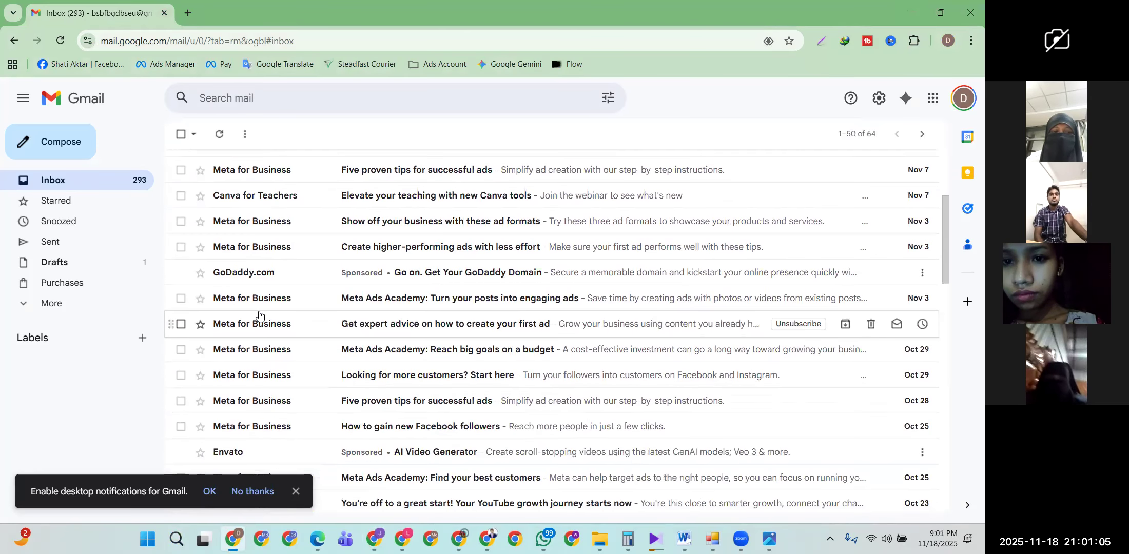
pyautogui.scroll(-3, 259, 316)
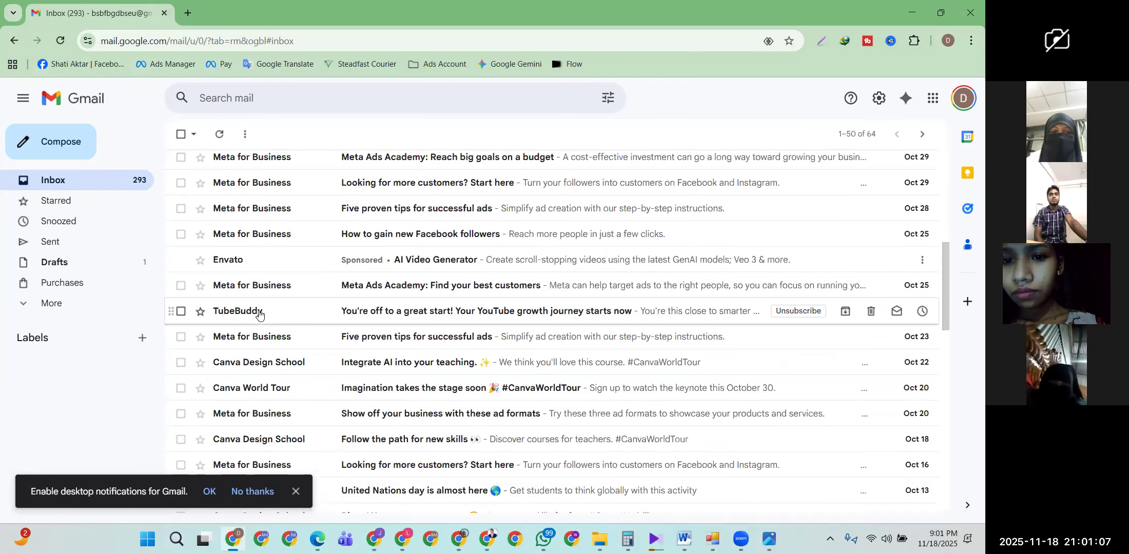
pyautogui.scroll(6, 259, 315)
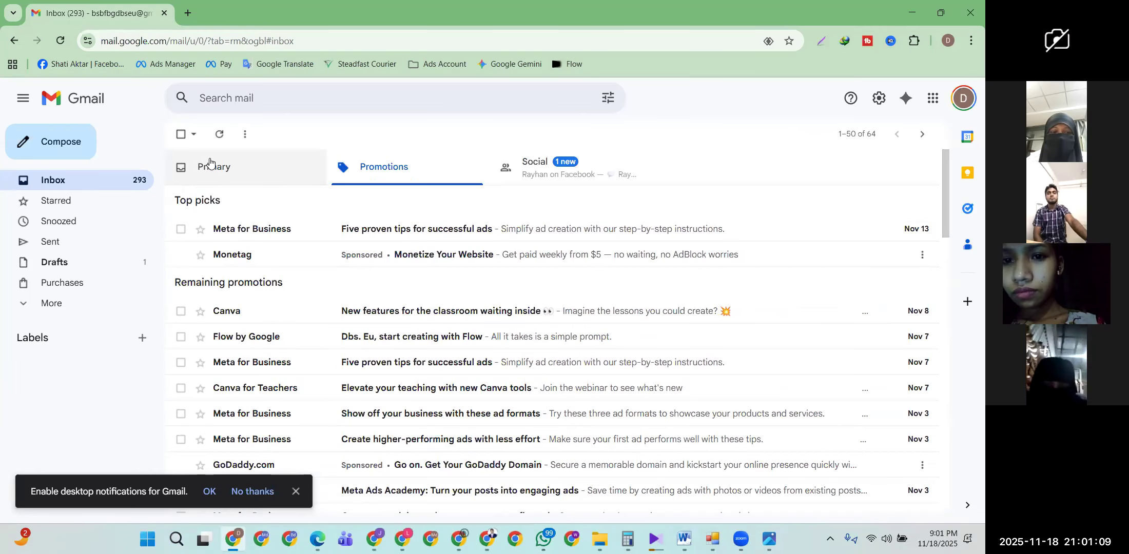
pyautogui.click(210, 163)
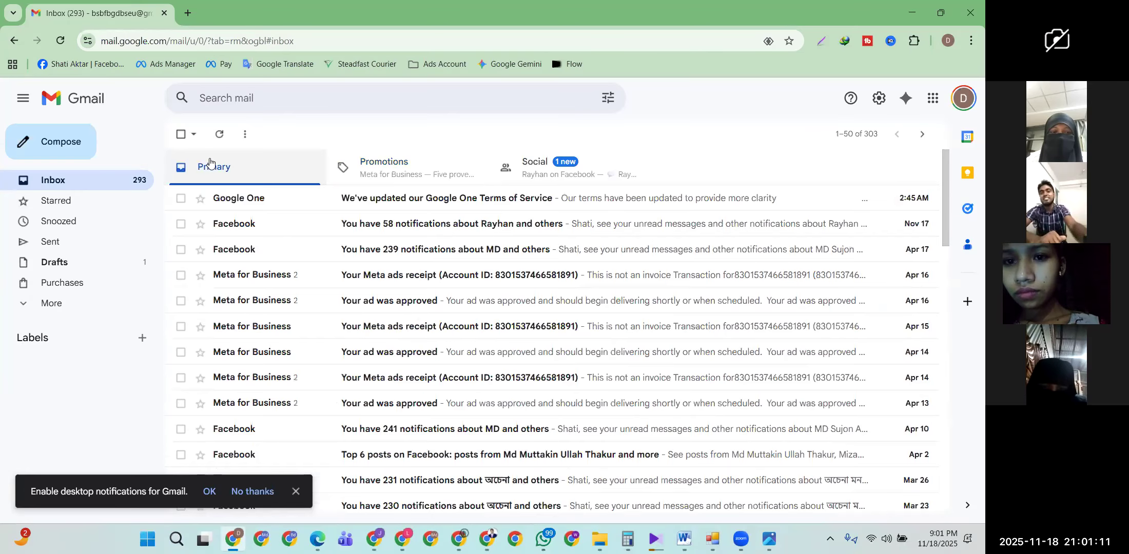
pyautogui.click(855, 133)
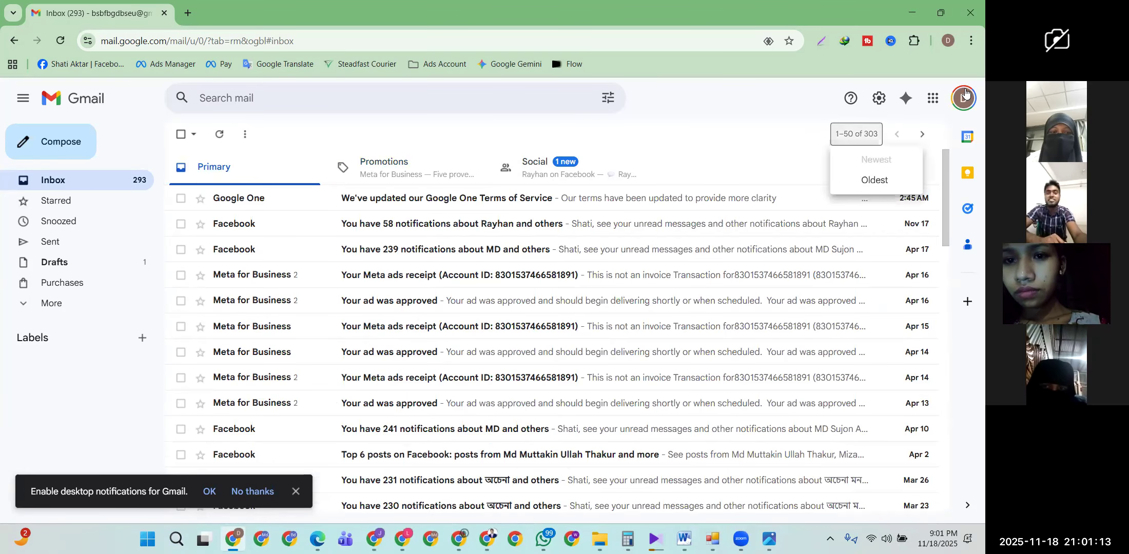
pyautogui.click(964, 94)
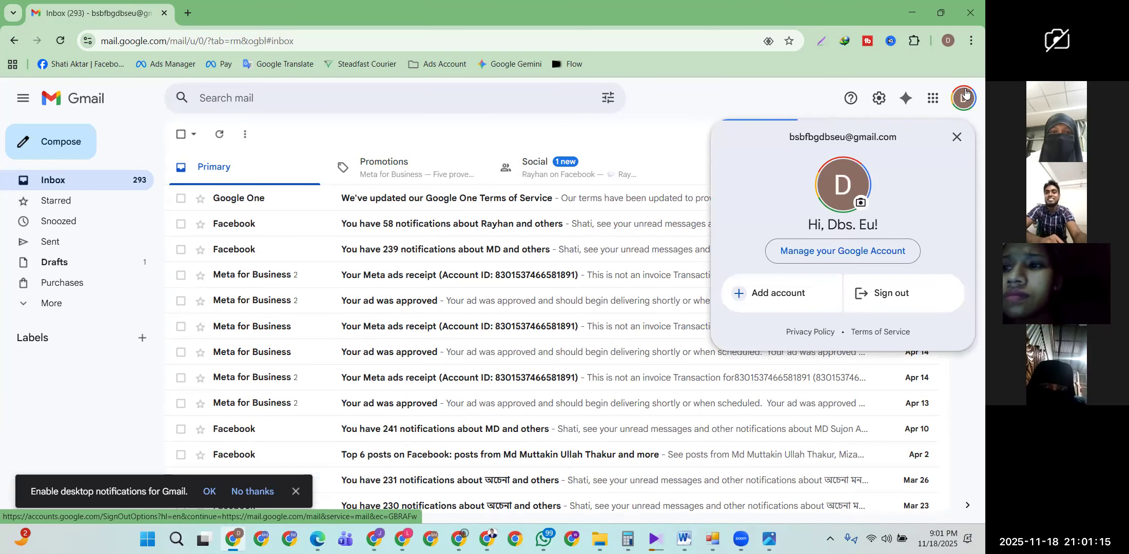
pyautogui.click(446, 134)
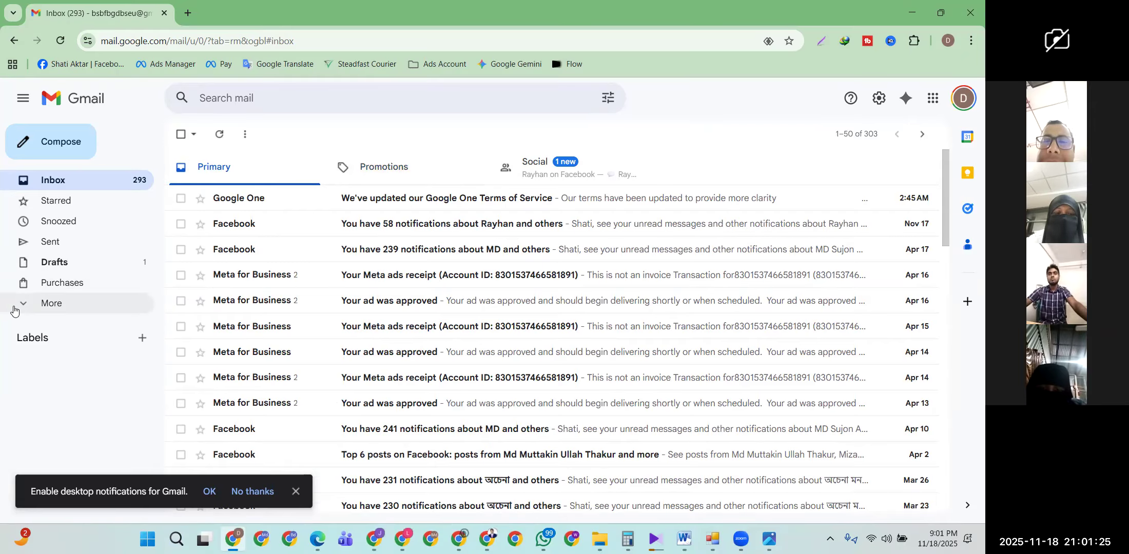
pyautogui.click(52, 303)
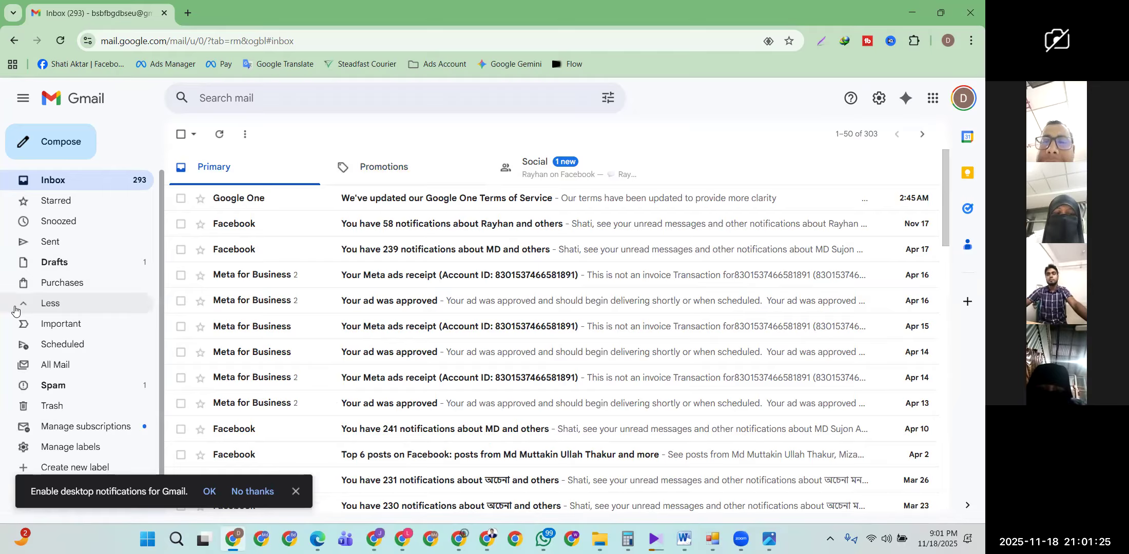
pyautogui.click(74, 389)
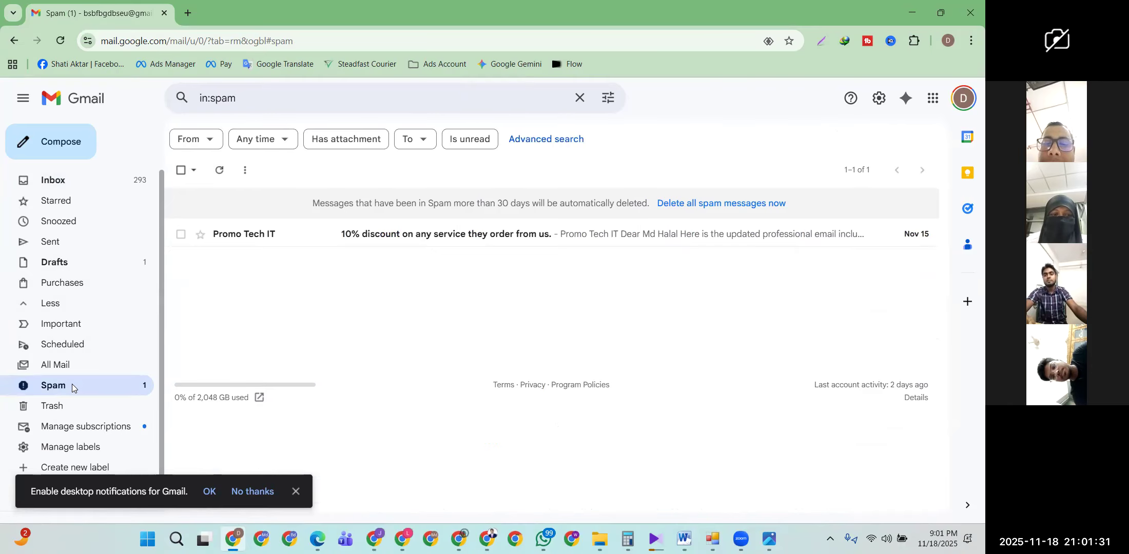
pyautogui.click(228, 234)
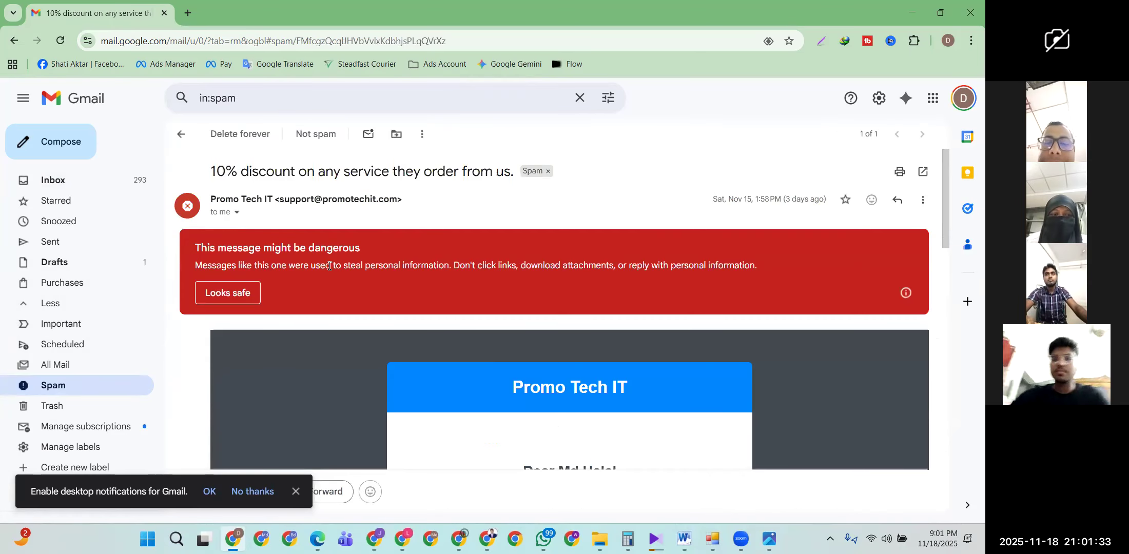
pyautogui.scroll(-15, 435, 315)
pyautogui.scroll(-3, 435, 315)
pyautogui.scroll(15, 435, 315)
pyautogui.scroll(-6, 434, 317)
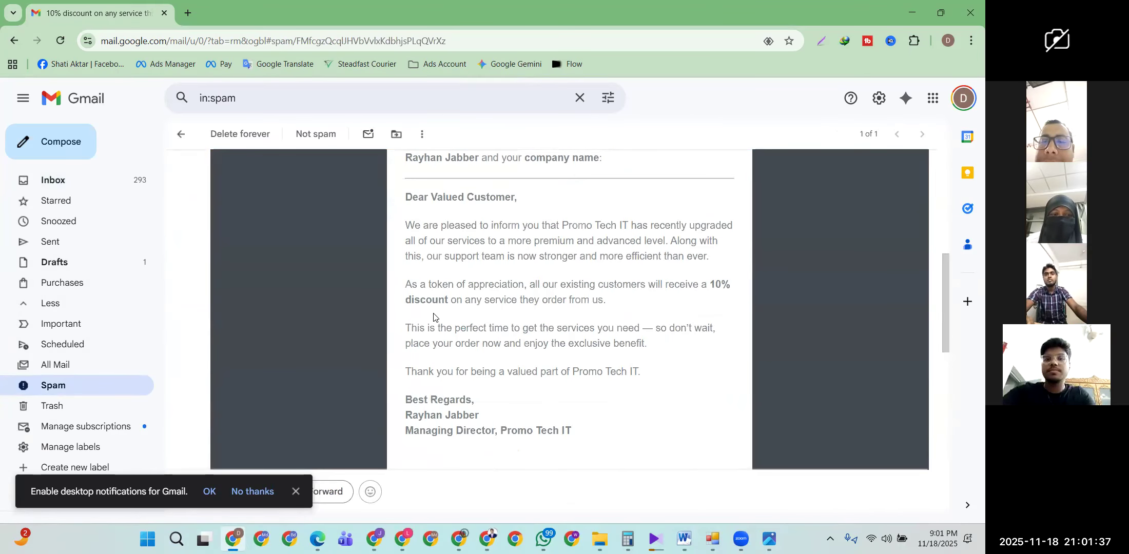
pyautogui.scroll(4, 433, 316)
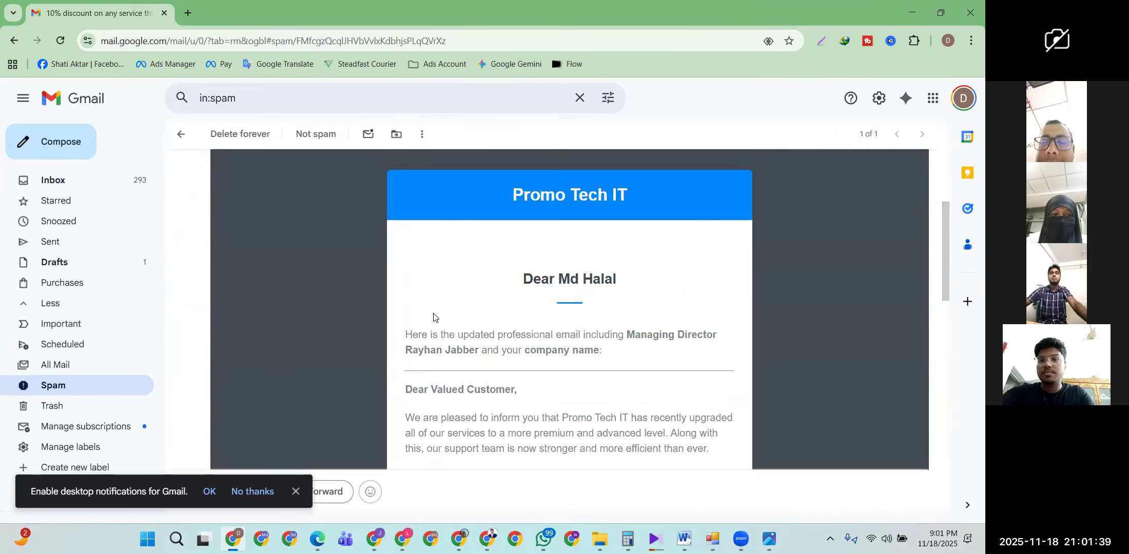
pyautogui.scroll(-6, 433, 316)
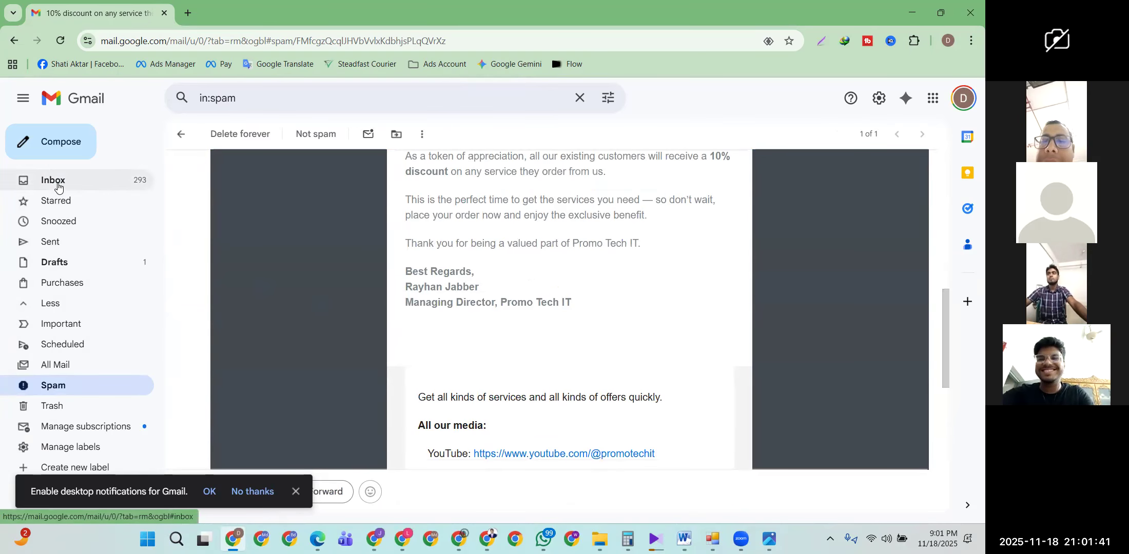
pyautogui.click(58, 187)
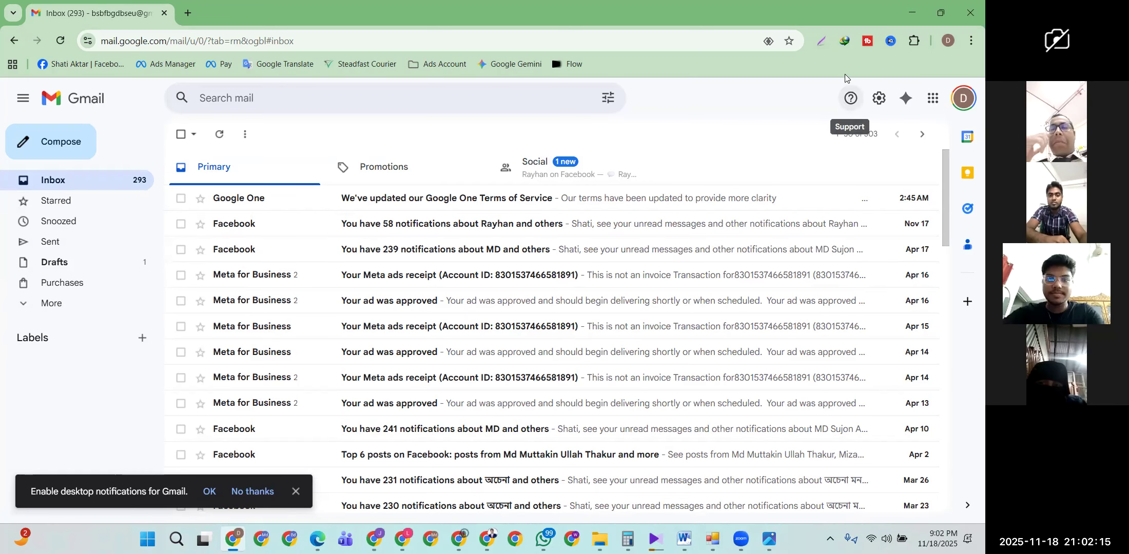
# Step: Minimize the Gmail window to reveal the Google Ads Access and security page
pyautogui.click(911, 17)
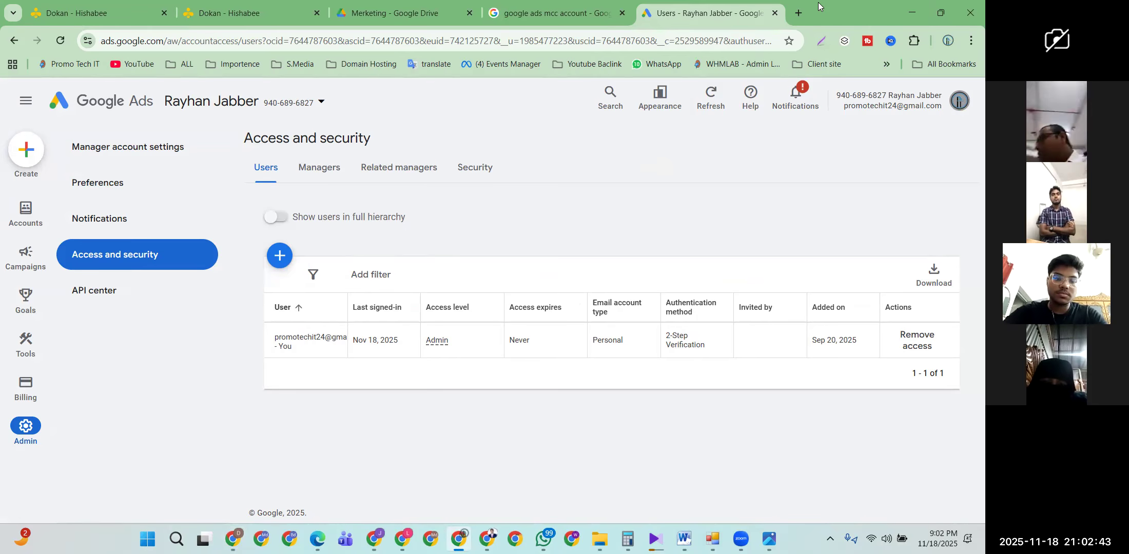
# Step: In a new tab, select and copy the signed-in account's email address from the profile panel
pyautogui.click(799, 12)
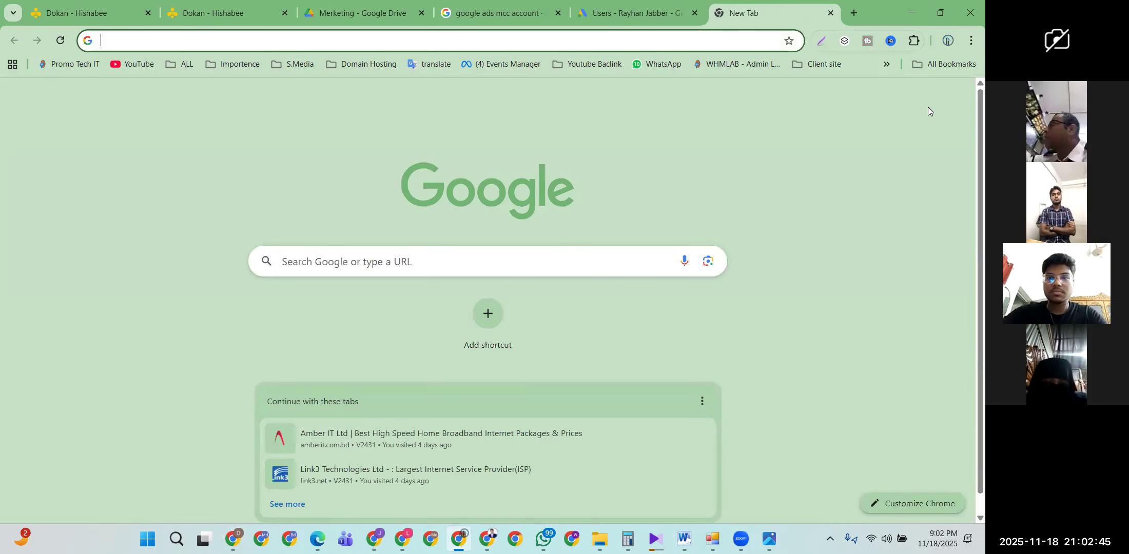
pyautogui.click(954, 98)
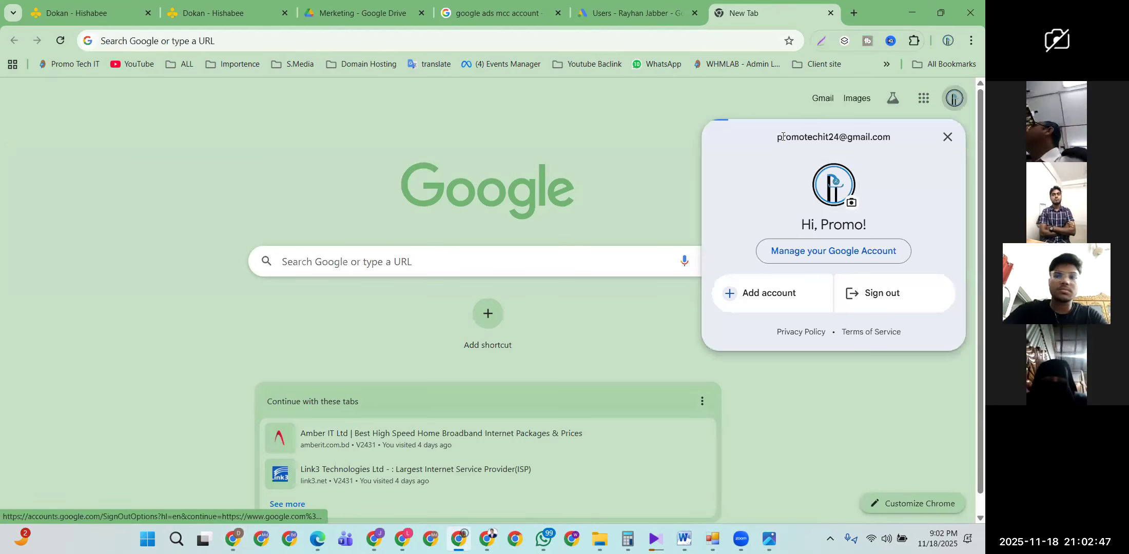
pyautogui.moveTo(776, 137); pyautogui.dragTo(890, 137)
pyautogui.rightClick(878, 137)
pyautogui.click(744, 153)
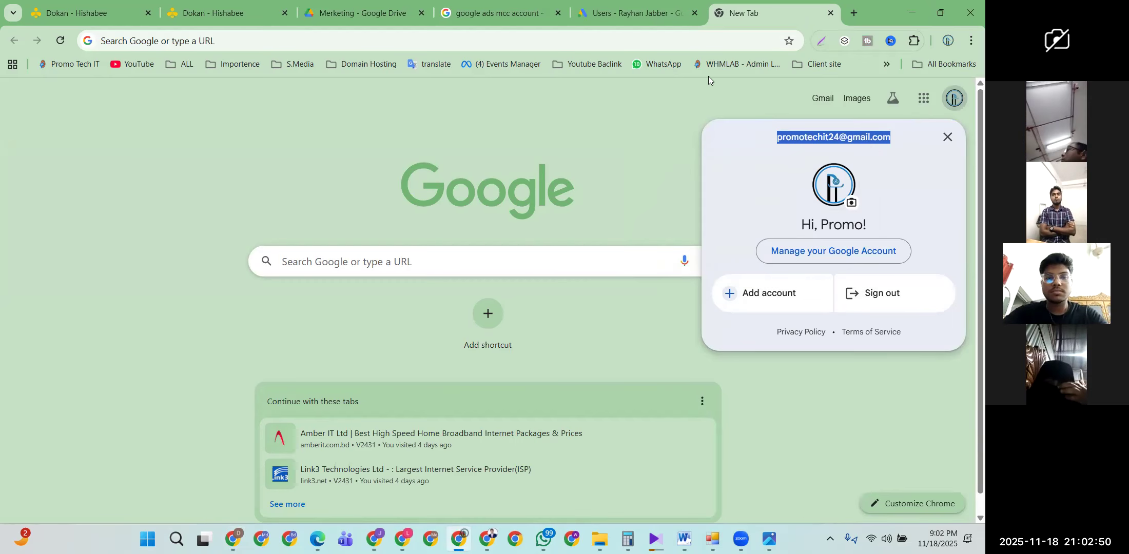
# Step: Back on the Ads tab, switch to the Laby Shop account from the account list
pyautogui.click(630, 9)
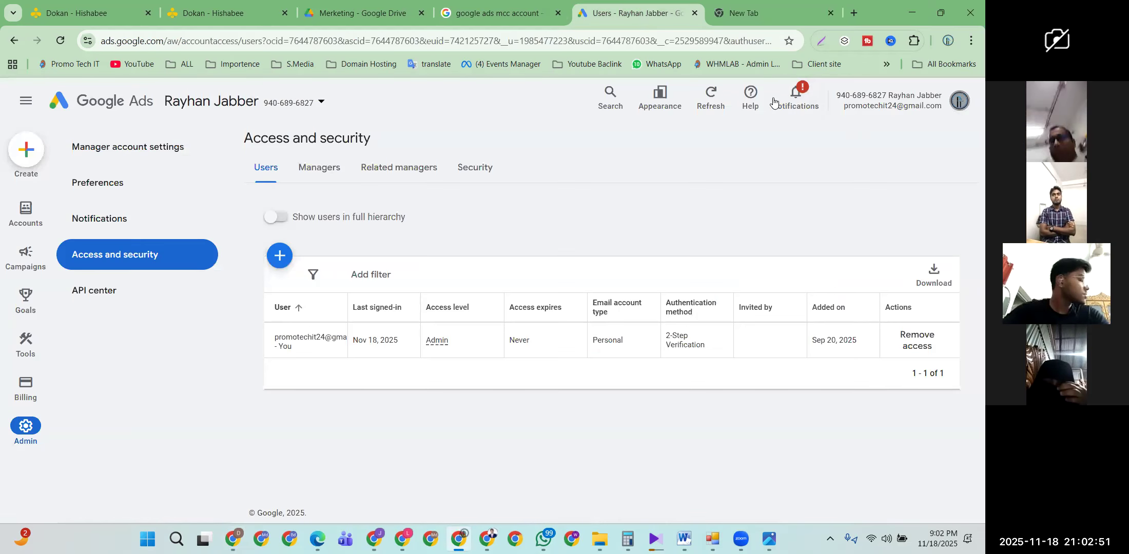
pyautogui.click(959, 103)
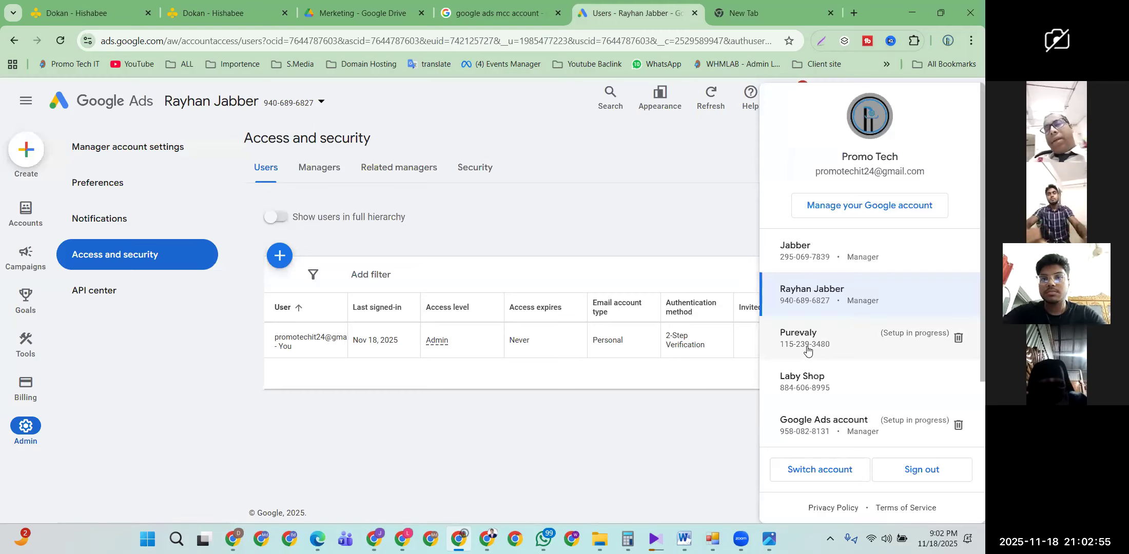
pyautogui.click(815, 378)
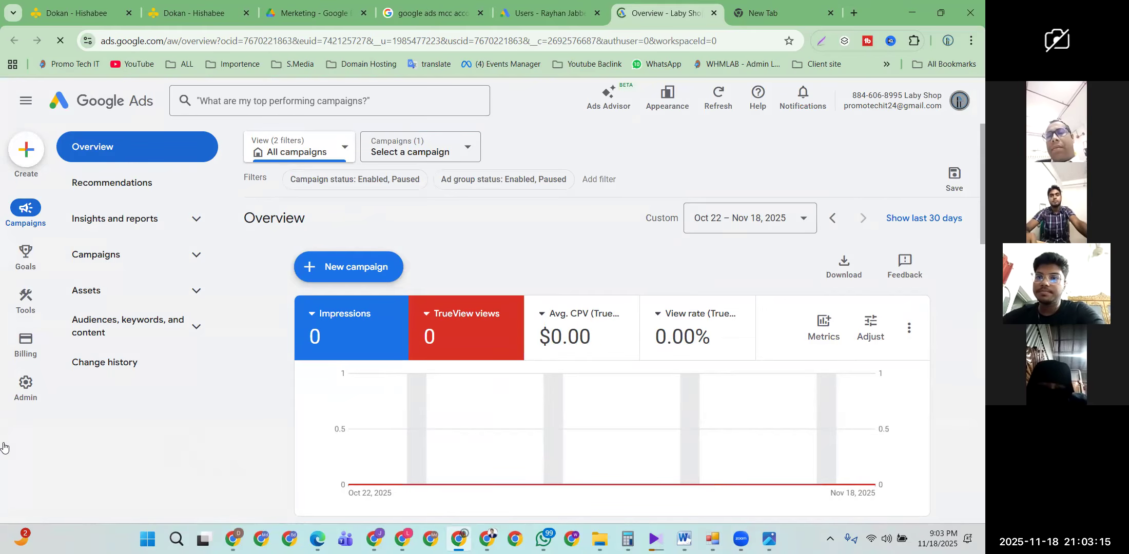
# Step: Open Laby Shop's Access and security page and start a new user invitation at the Email field
pyautogui.moveTo(26, 430)
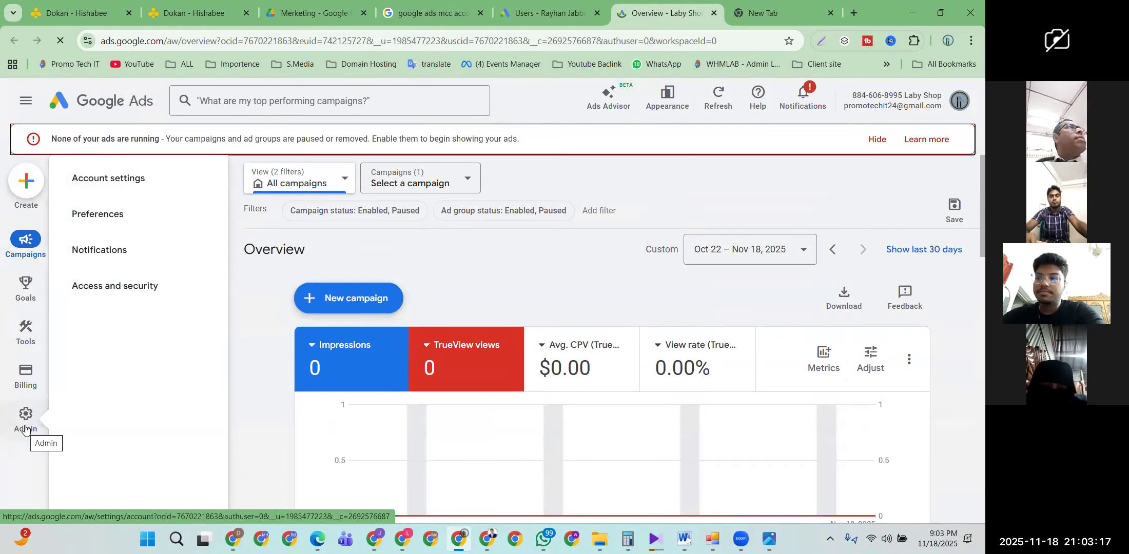
pyautogui.click(116, 294)
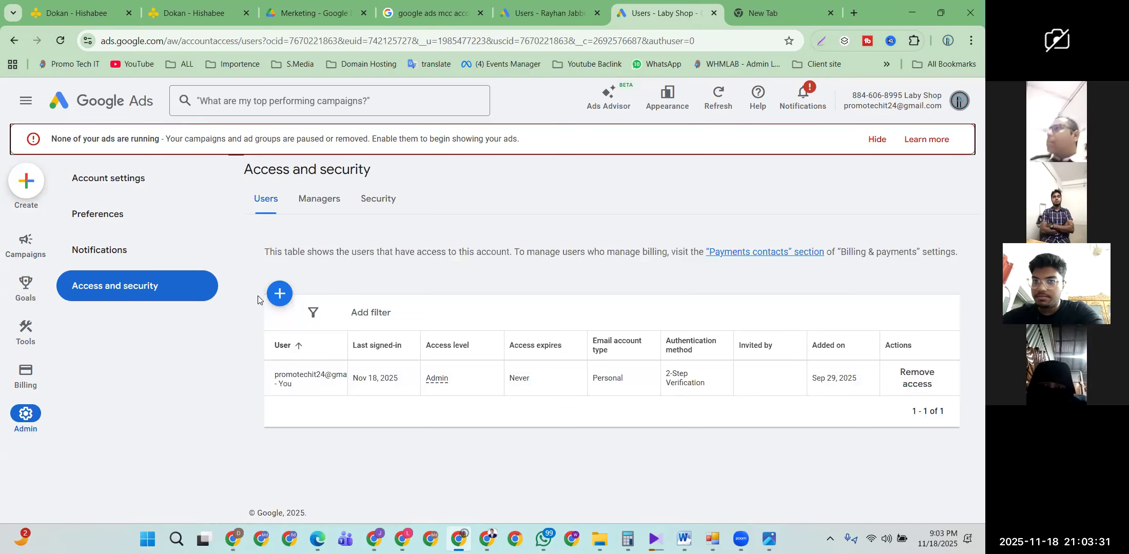
pyautogui.click(287, 300)
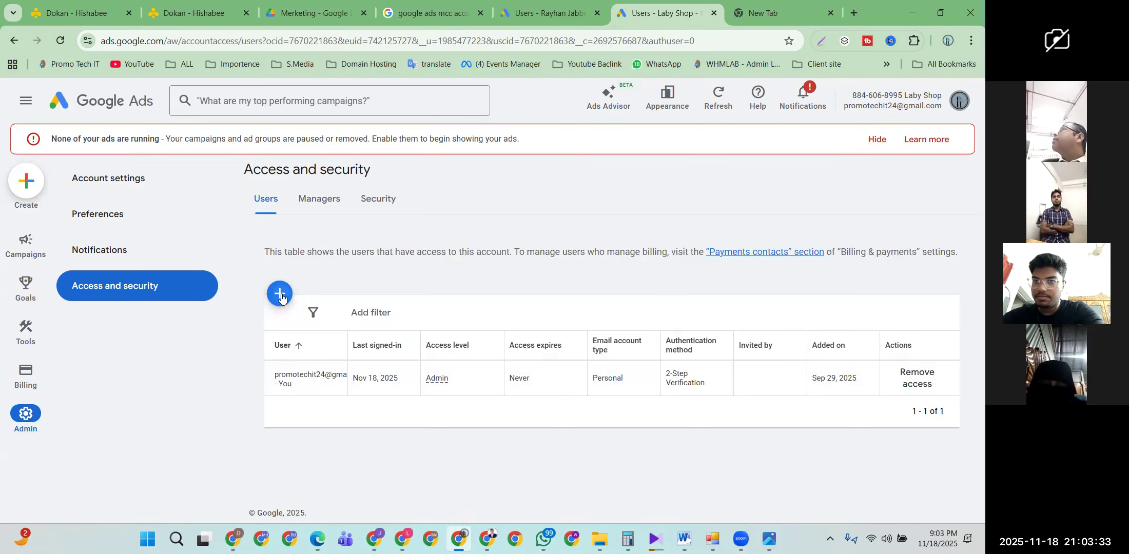
pyautogui.scroll(-1, 283, 297)
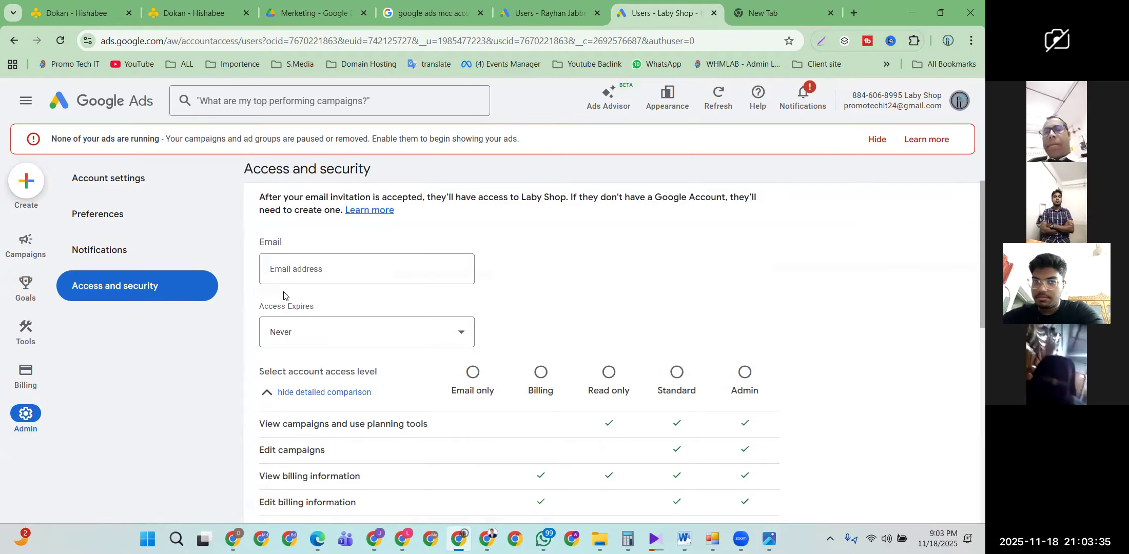
pyautogui.click(290, 272)
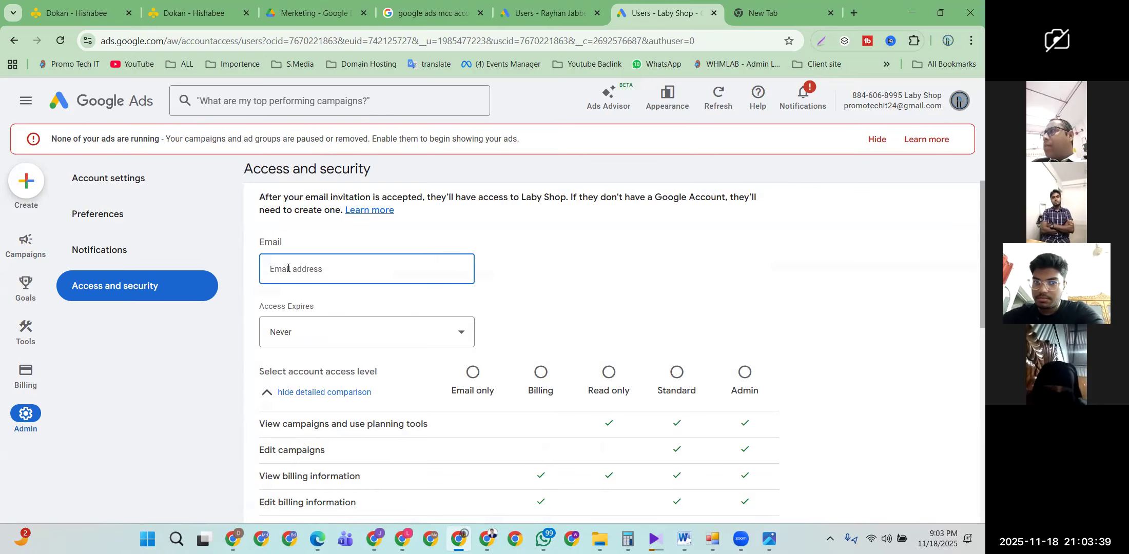
pyautogui.scroll(-1, 295, 271)
pyautogui.click(303, 275)
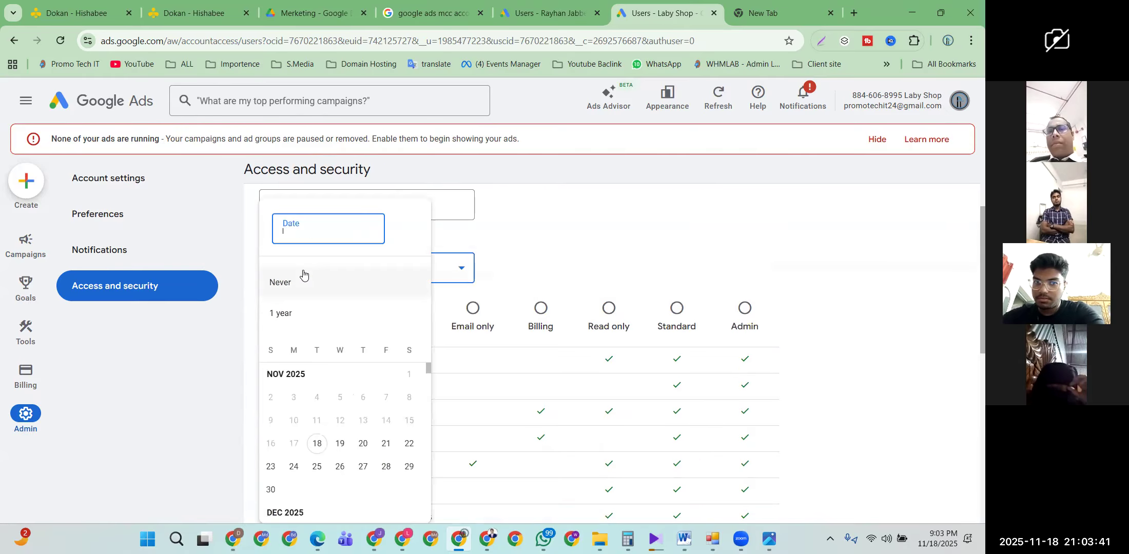
pyautogui.click(528, 263)
pyautogui.click(361, 274)
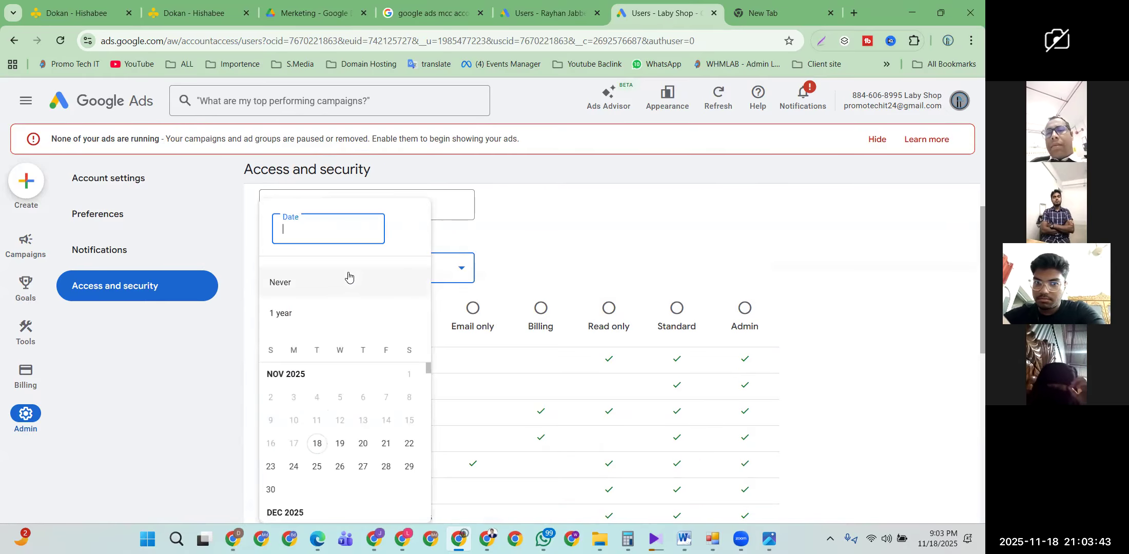
pyautogui.click(521, 249)
pyautogui.scroll(-4, 455, 323)
pyautogui.scroll(-2, 455, 323)
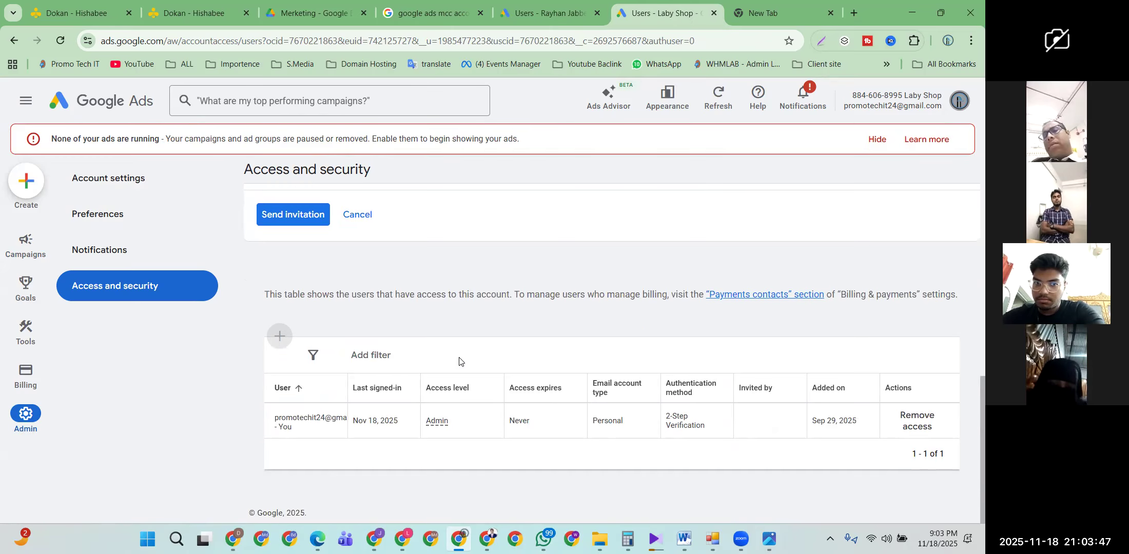
pyautogui.click(538, 6)
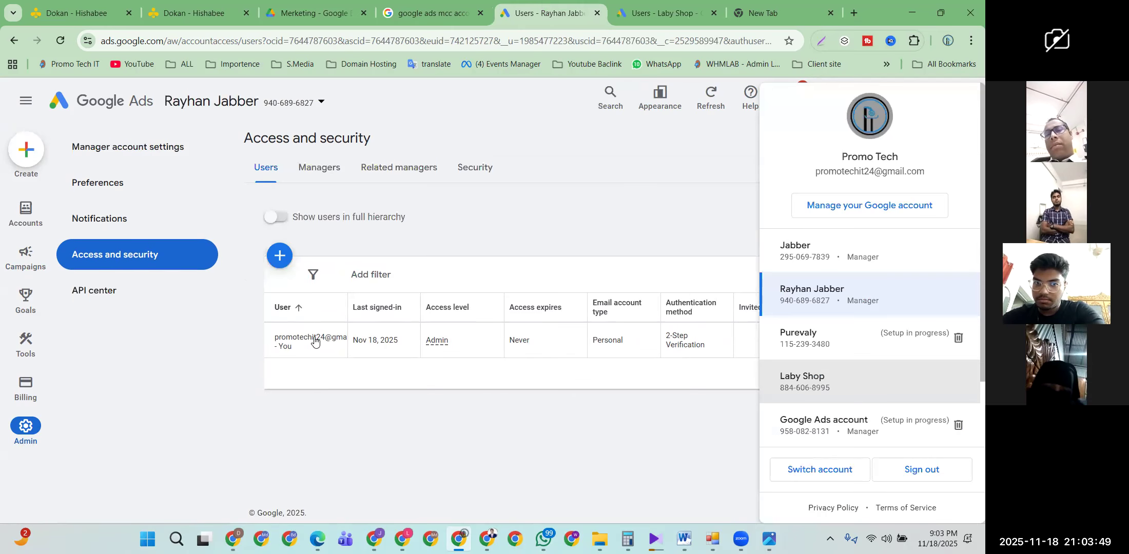
pyautogui.click(350, 408)
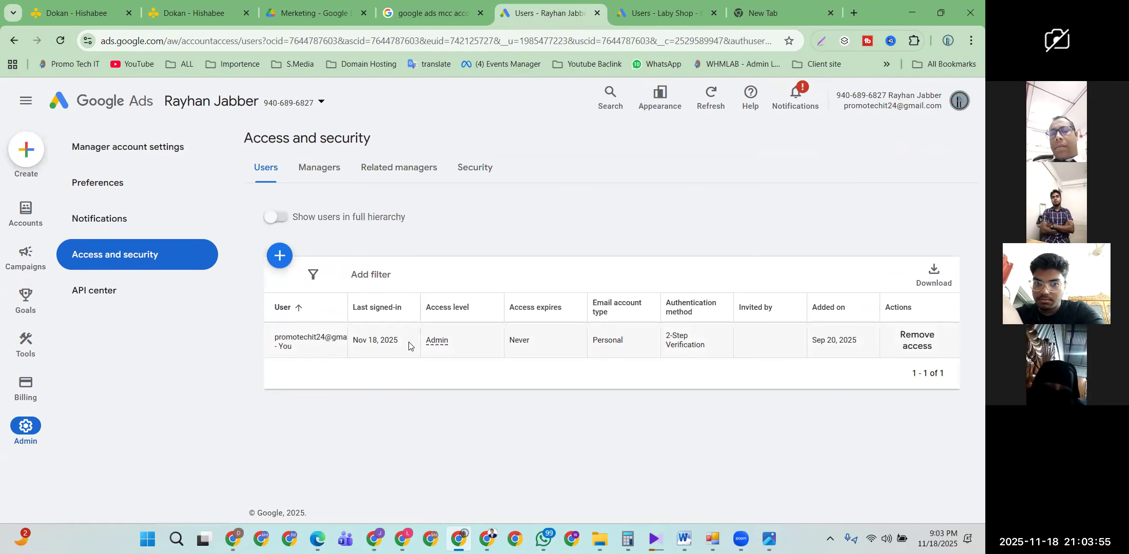
pyautogui.hotkey('ctrl', 'Tab')
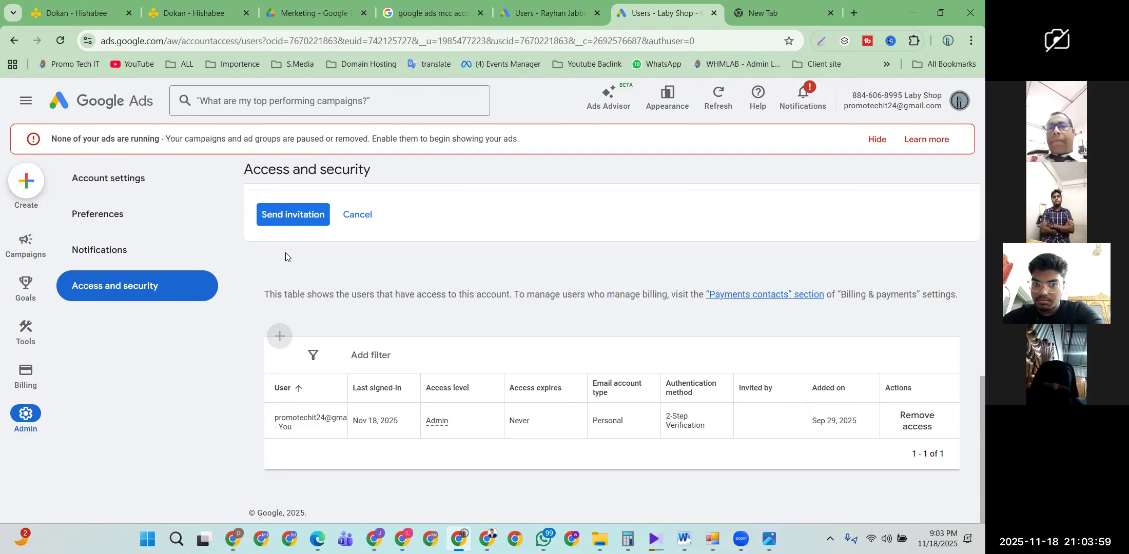
pyautogui.click(523, 21)
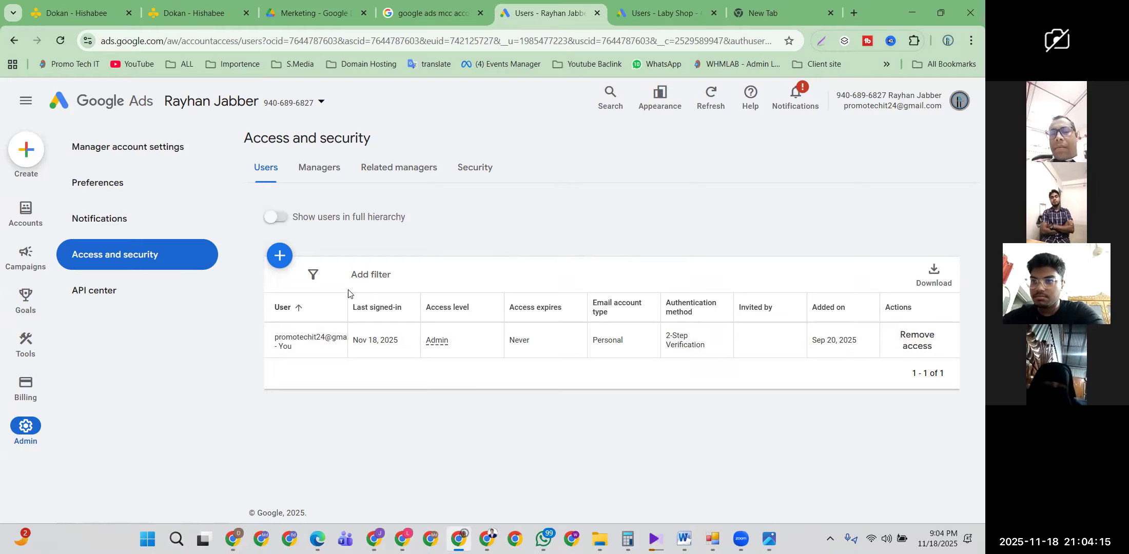
pyautogui.click(280, 256)
pyautogui.scroll(-7, 289, 257)
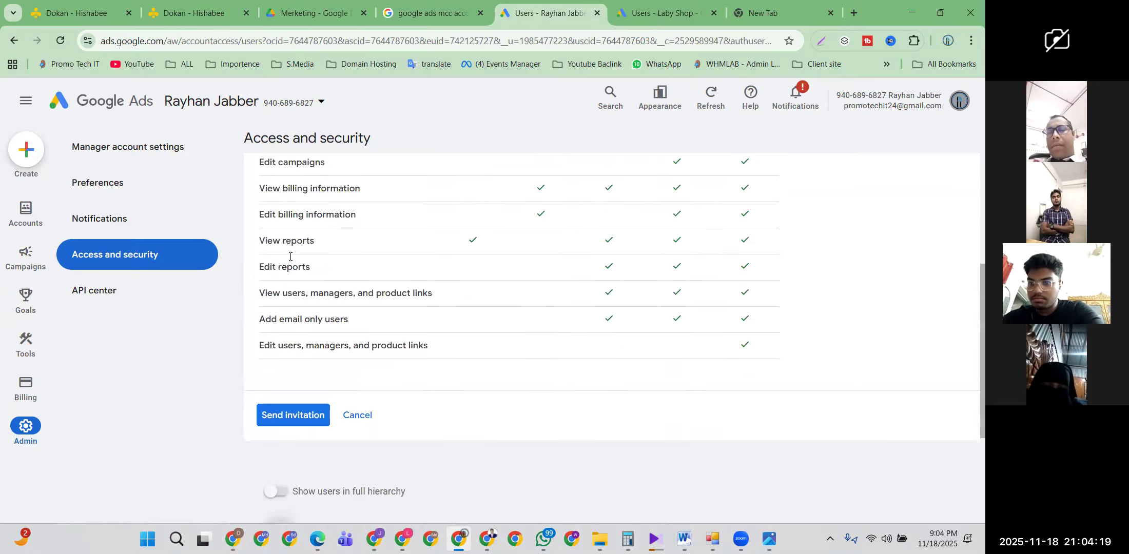
pyautogui.scroll(-3, 531, 292)
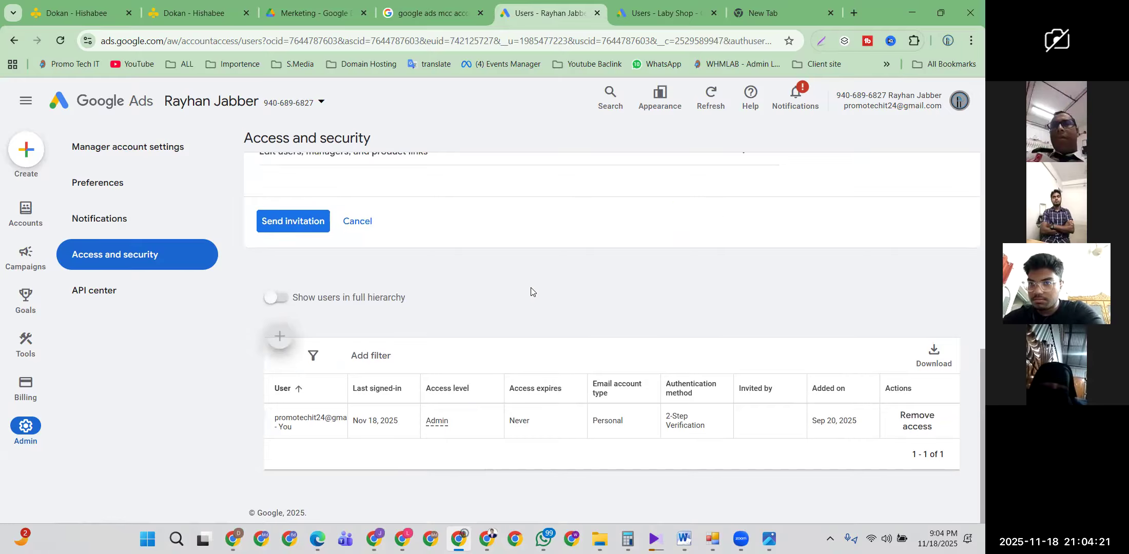
pyautogui.scroll(7, 530, 293)
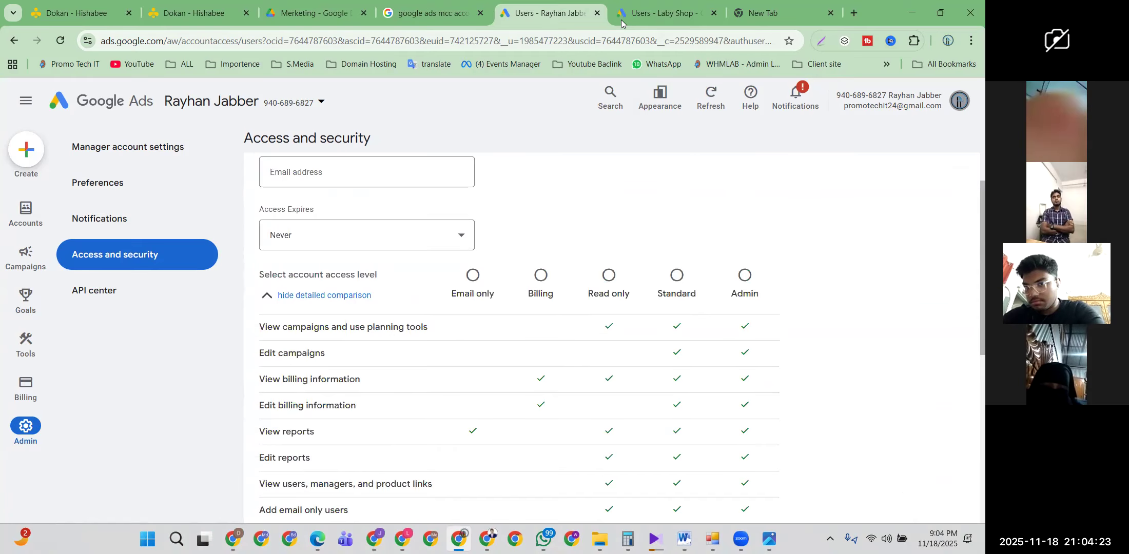
# Step: Try sending the Laby Shop invitation form as it stands
pyautogui.click(621, 21)
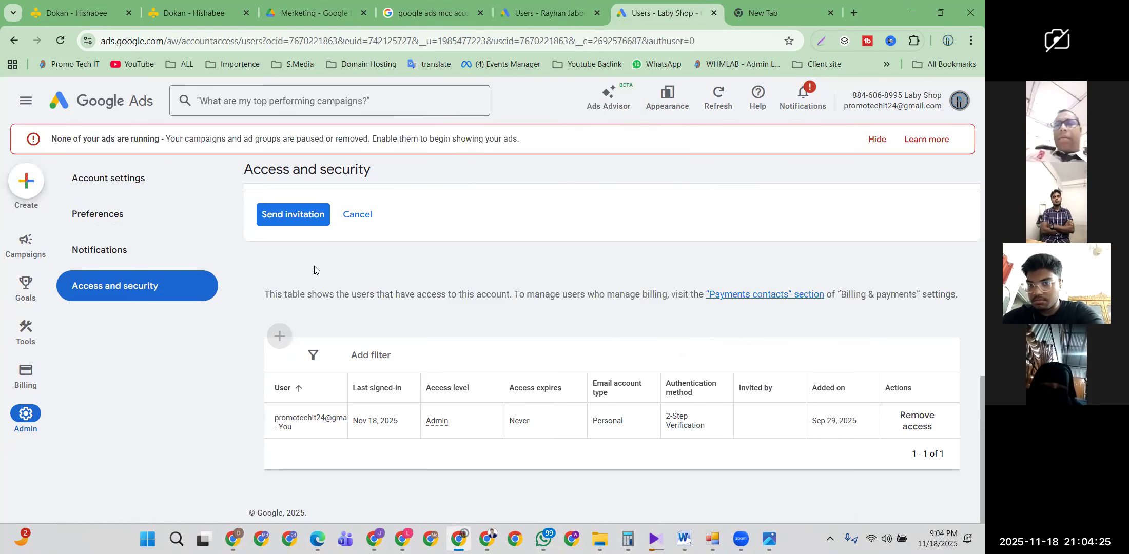
pyautogui.click(297, 223)
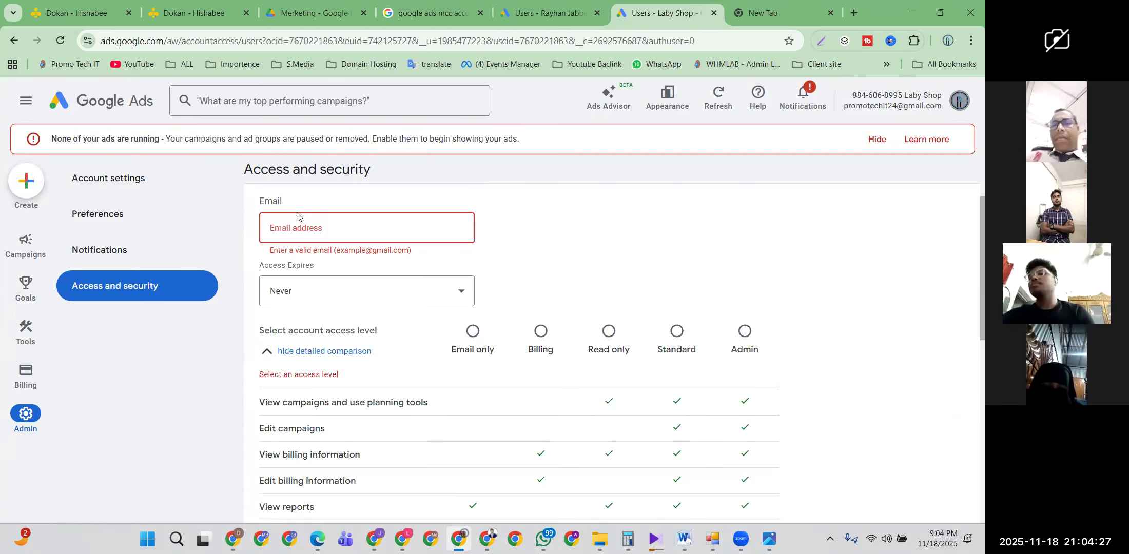
pyautogui.scroll(-5, 288, 314)
pyautogui.scroll(5, 288, 315)
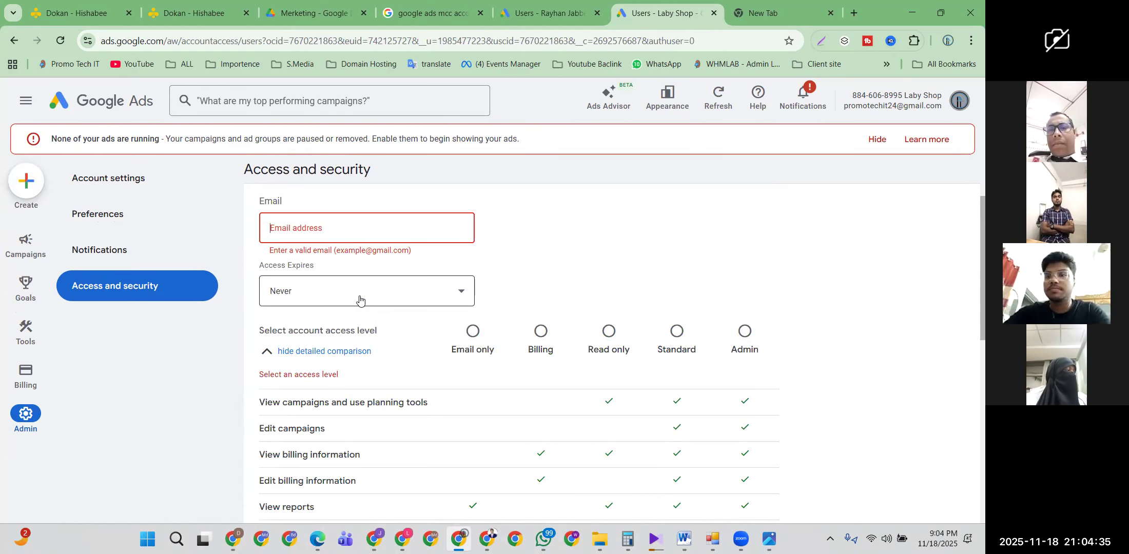
pyautogui.click(546, 12)
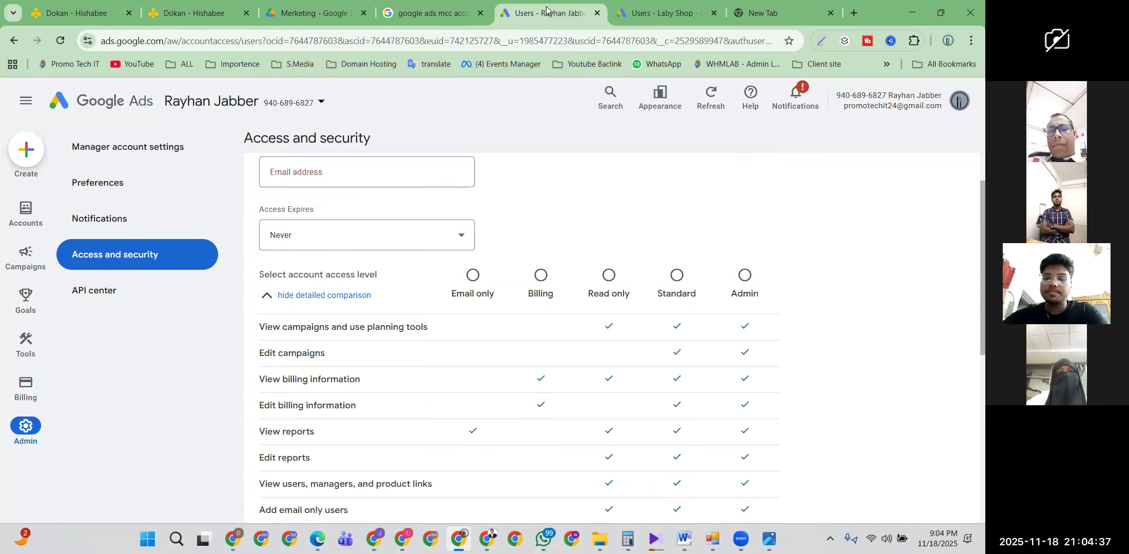
pyautogui.scroll(-2, 331, 287)
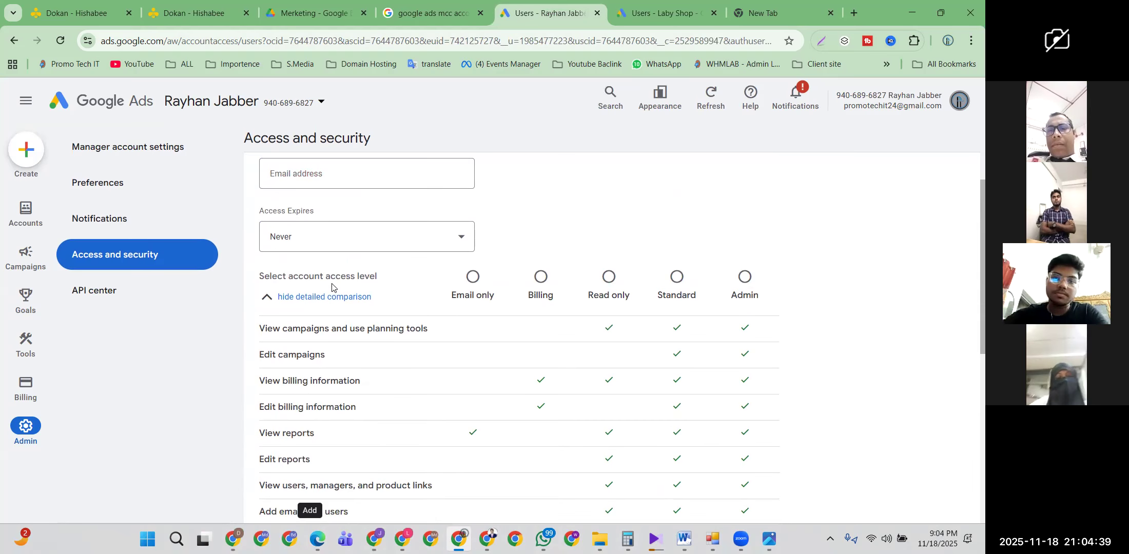
pyautogui.click(339, 175)
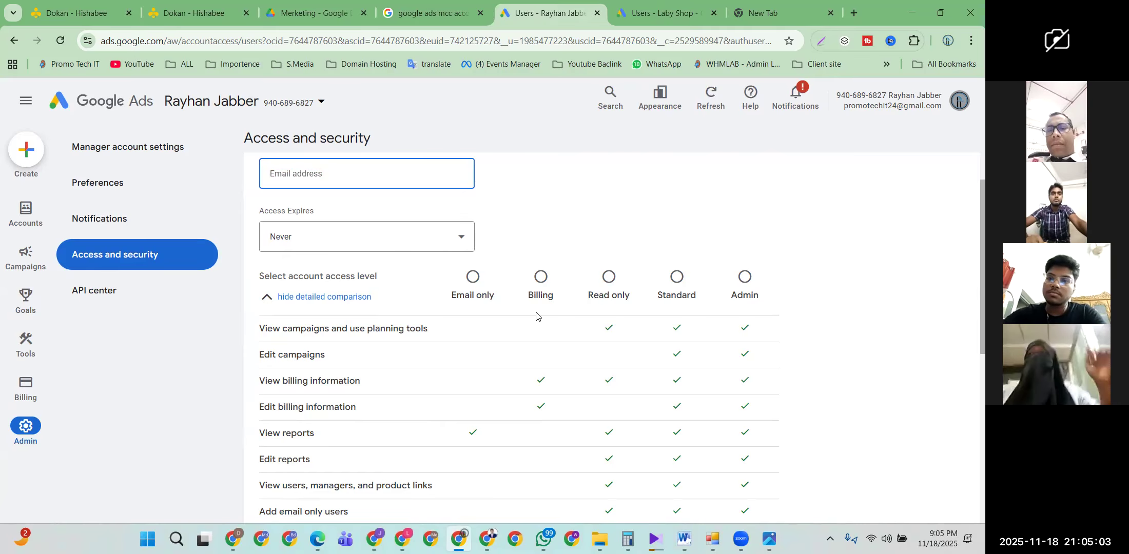
pyautogui.scroll(3, 374, 321)
pyautogui.click(29, 106)
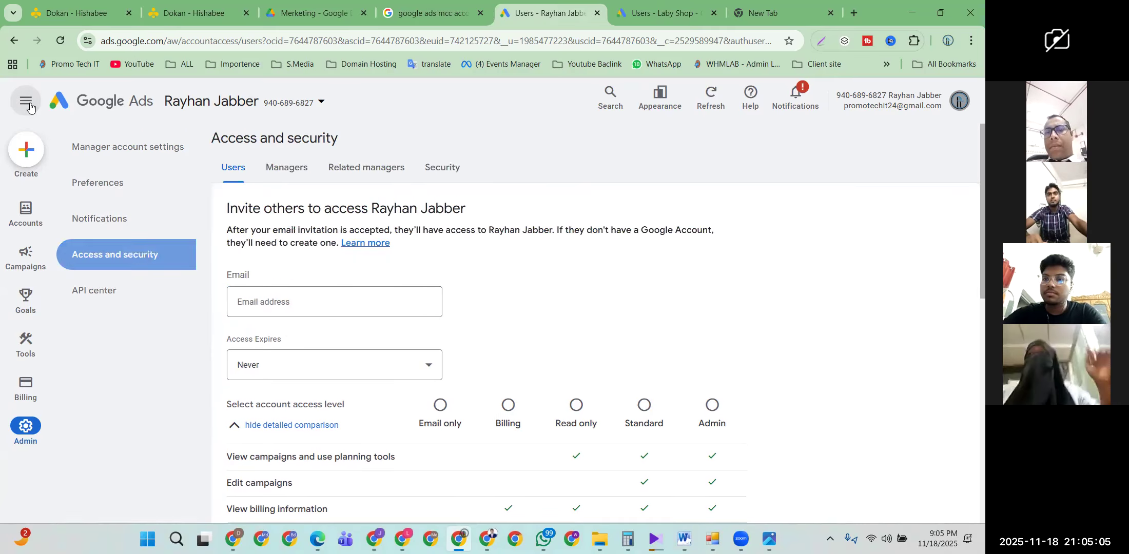
pyautogui.click(29, 105)
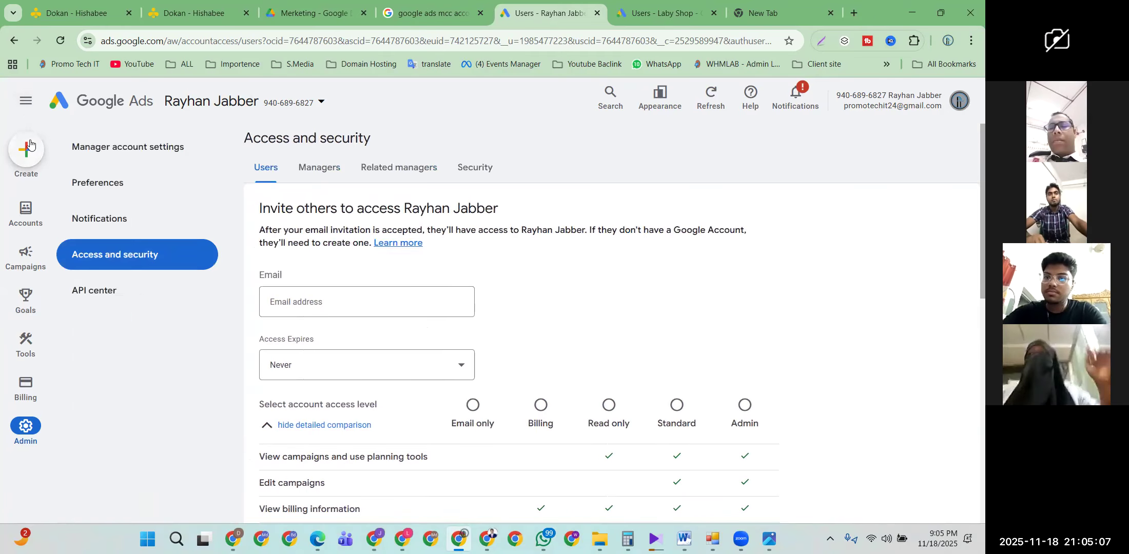
pyautogui.click(28, 204)
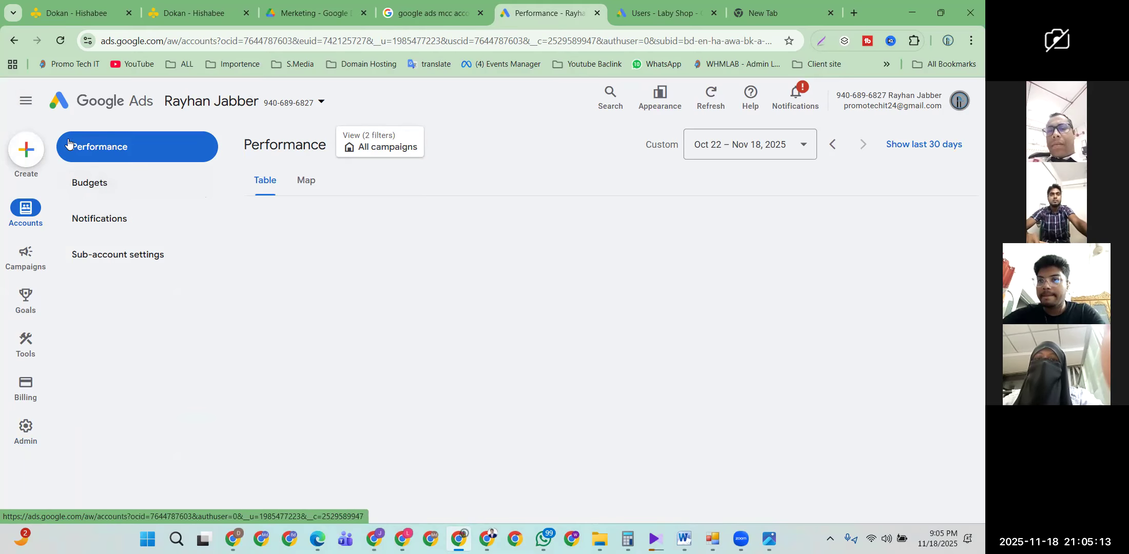
# Step: Toggle the side navigation panel and look over the left-rail items
pyautogui.click(33, 106)
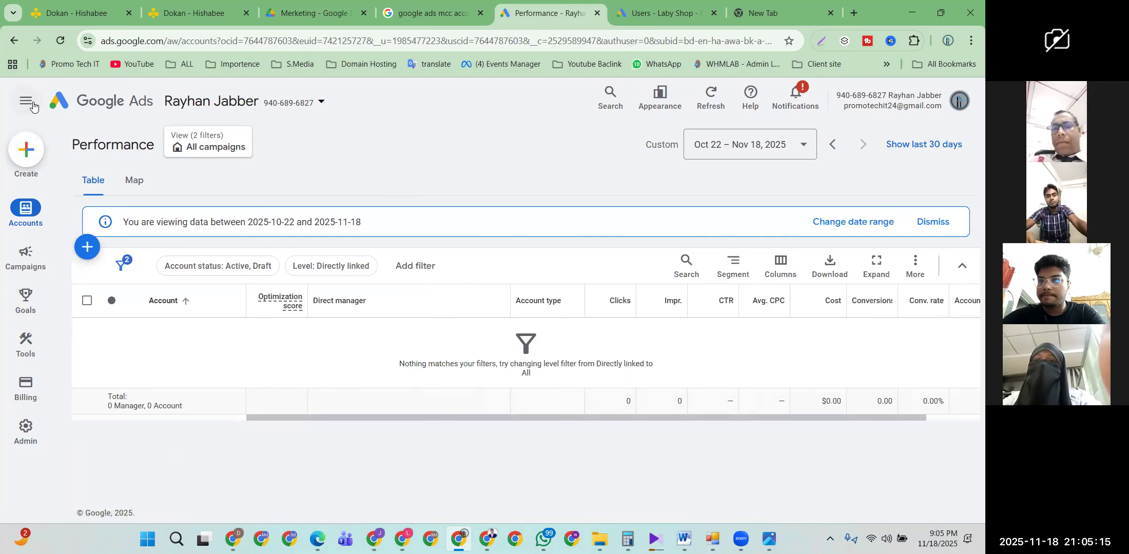
pyautogui.click(32, 106)
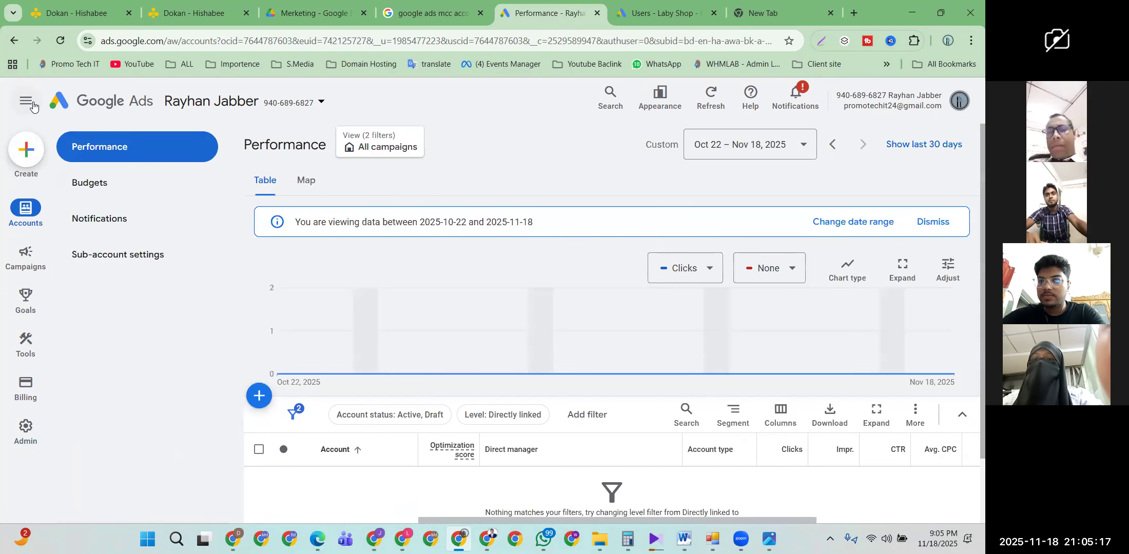
pyautogui.scroll(-2, 462, 267)
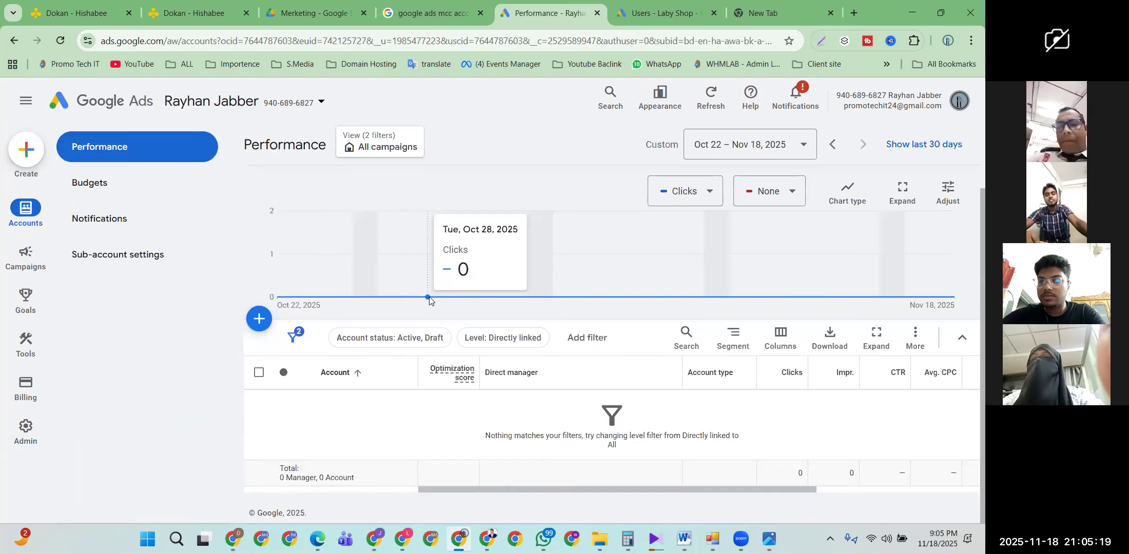
pyautogui.scroll(2, 503, 288)
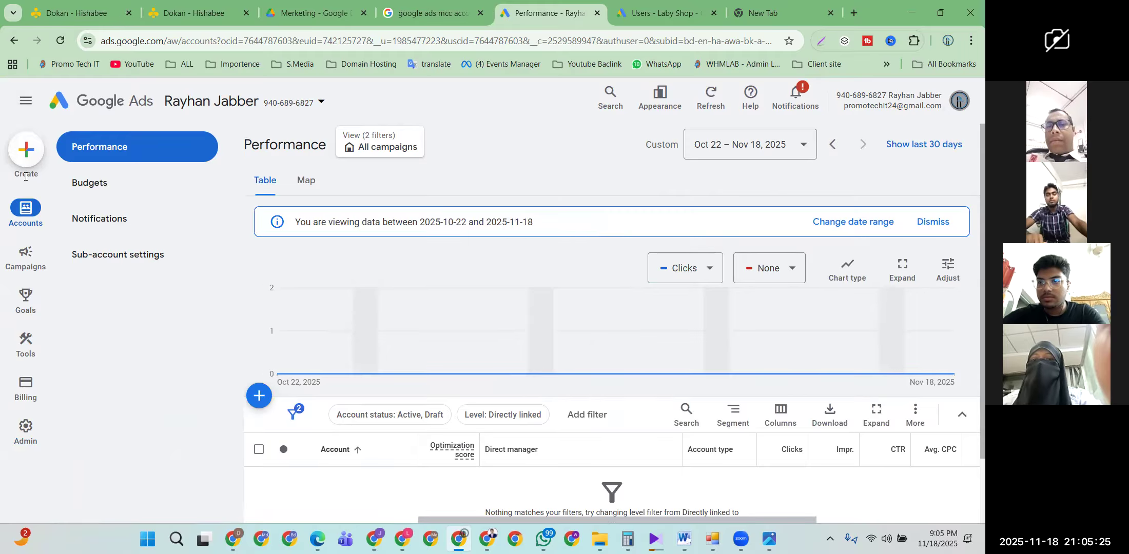
pyautogui.moveTo(43, 225)
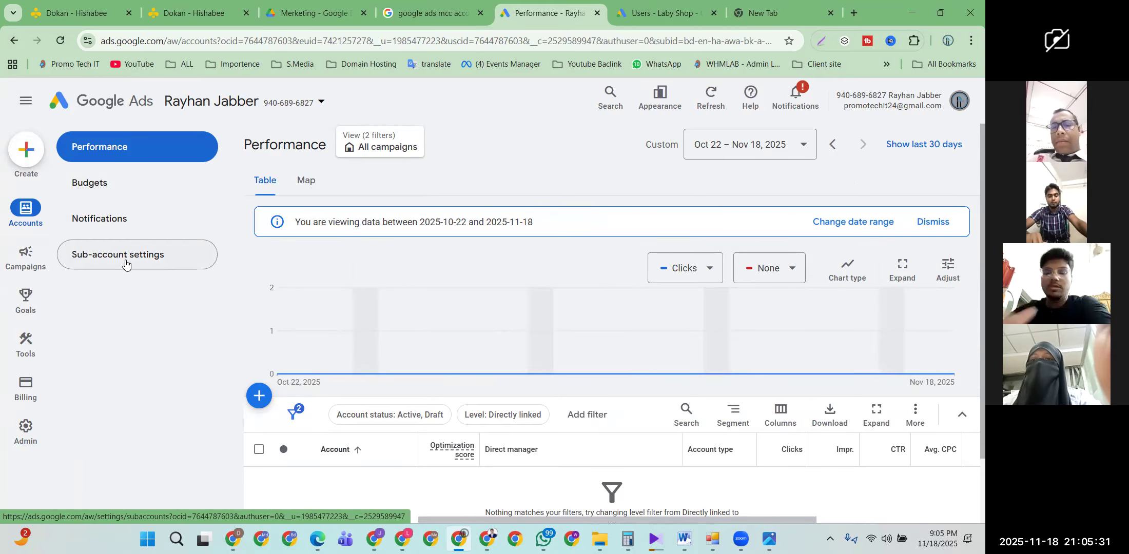
pyautogui.moveTo(25, 257)
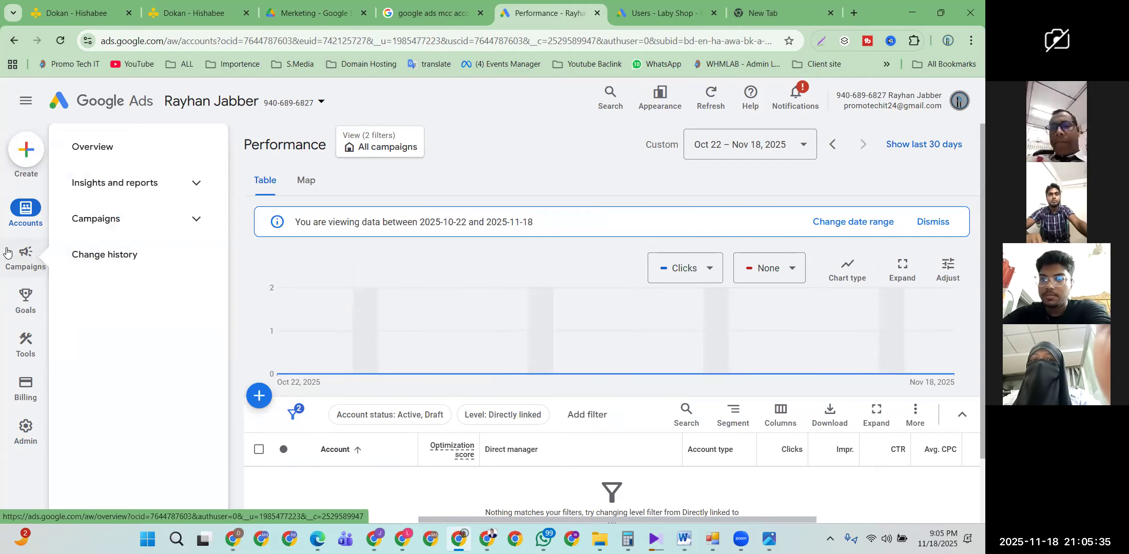
pyautogui.moveTo(17, 207)
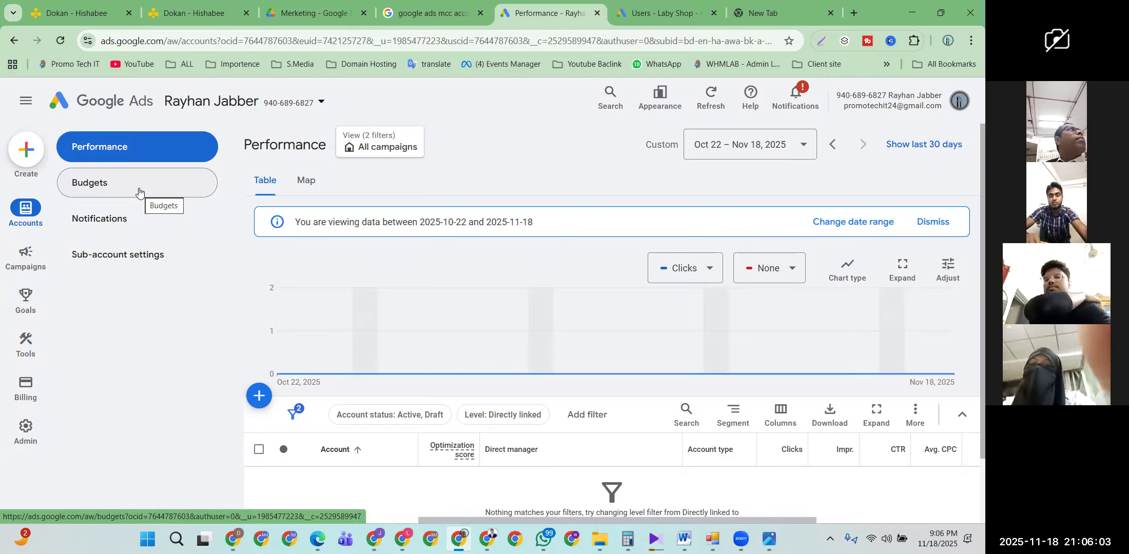
pyautogui.scroll(-1, 390, 221)
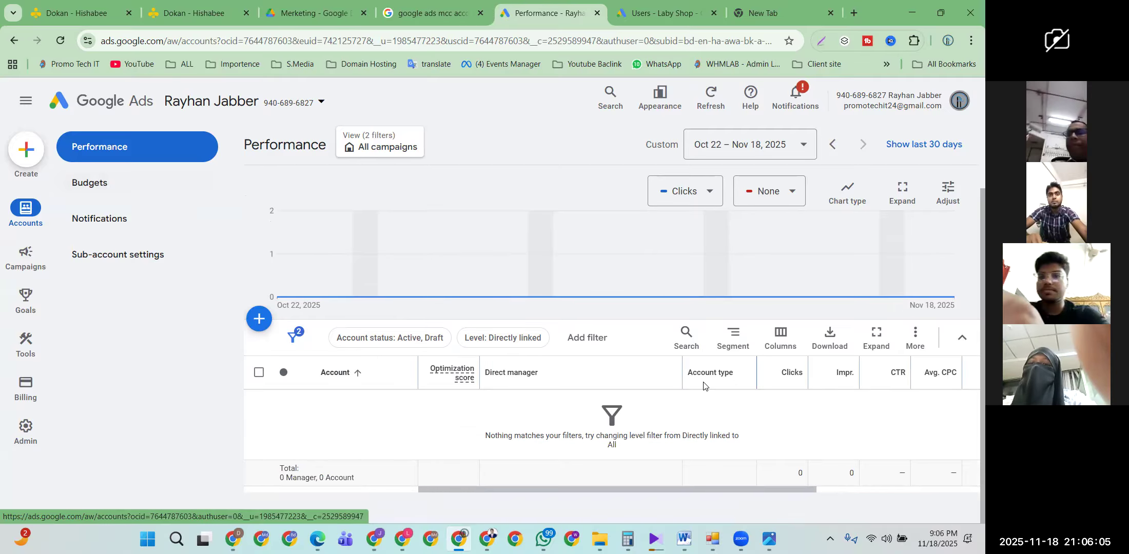
pyautogui.scroll(1, 549, 318)
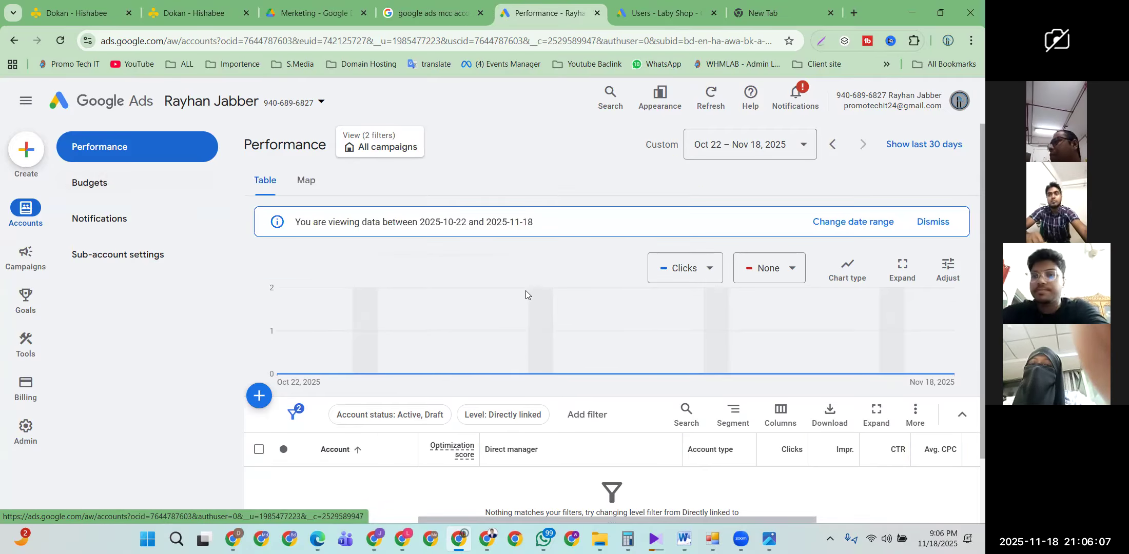
# Step: Try Create > Campaign in the manager account, dismiss the empty account picker, then go to the Laby Shop tab
pyautogui.click(32, 159)
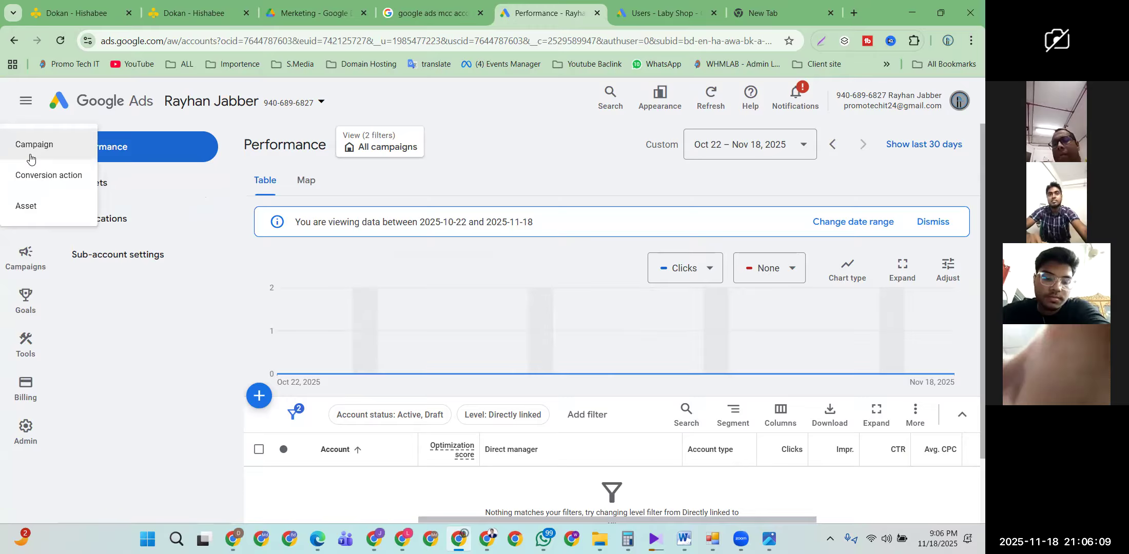
pyautogui.click(46, 142)
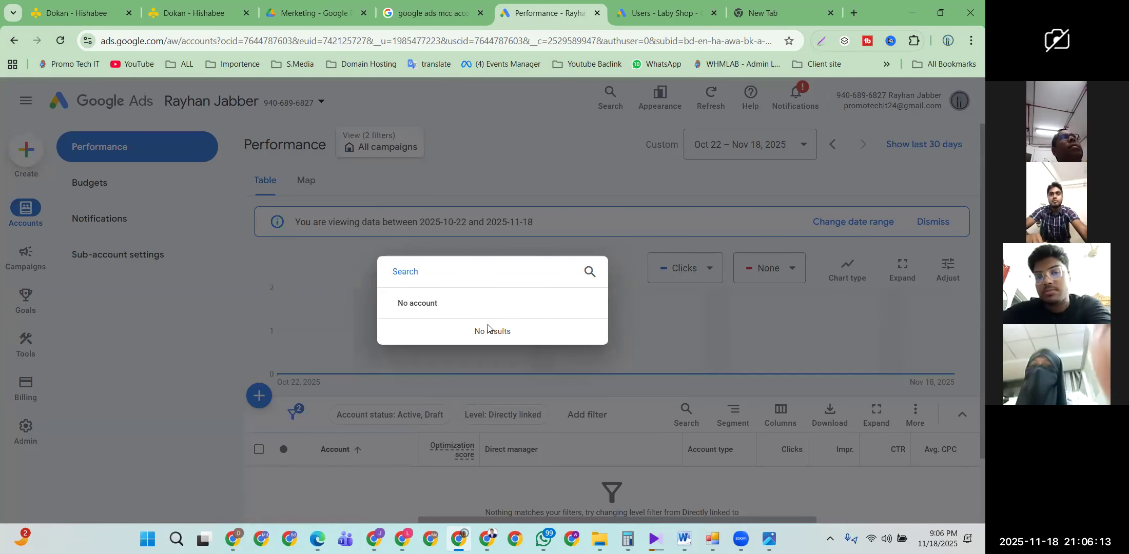
pyautogui.click(393, 302)
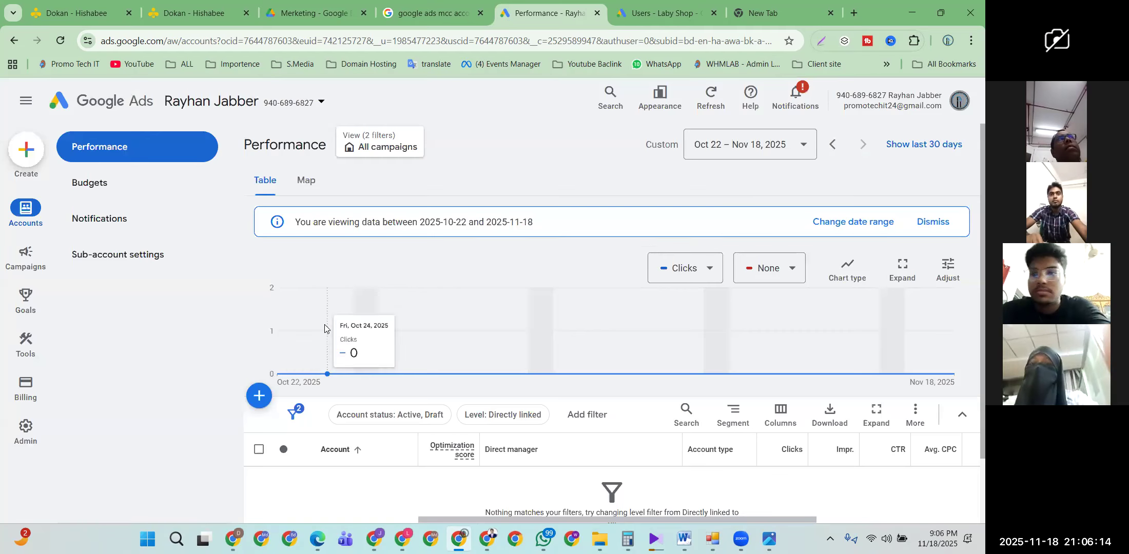
pyautogui.click(27, 150)
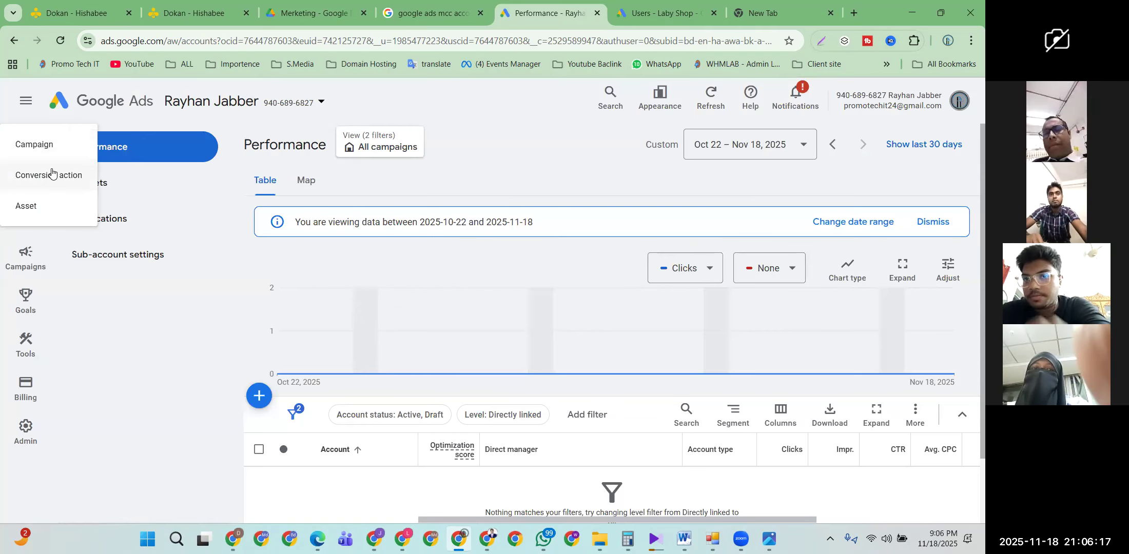
pyautogui.click(54, 142)
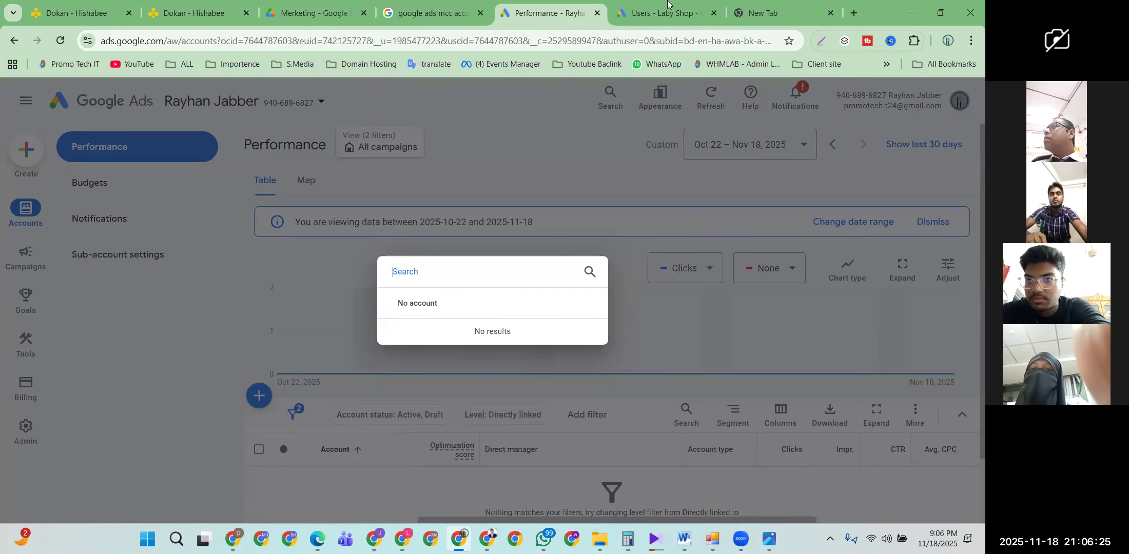
pyautogui.hotkey('ctrl', 'Tab')
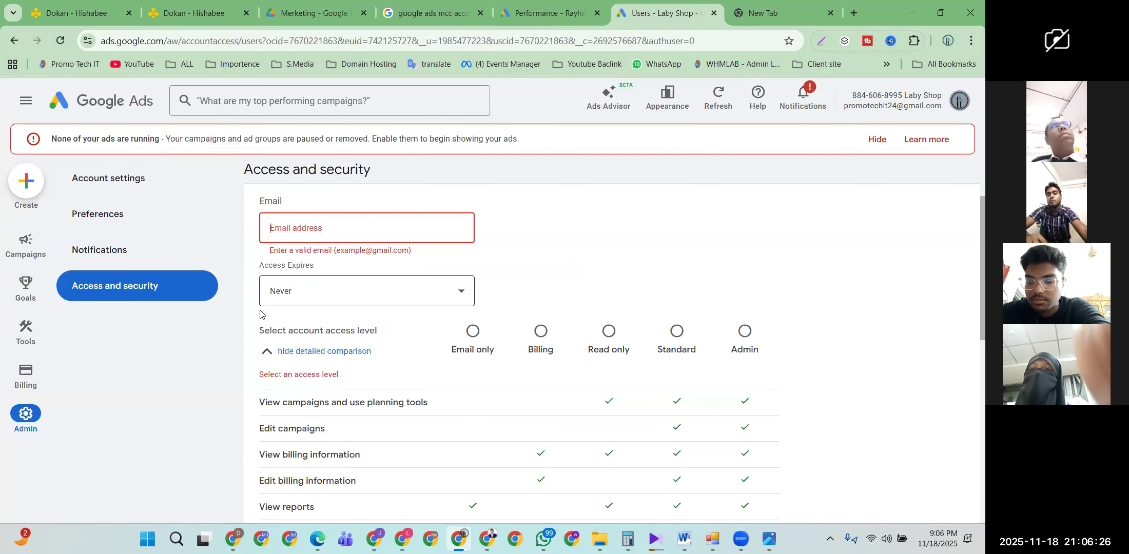
# Step: Choose Create > Campaign for Laby Shop to reach the seven campaign objective choices
pyautogui.click(23, 185)
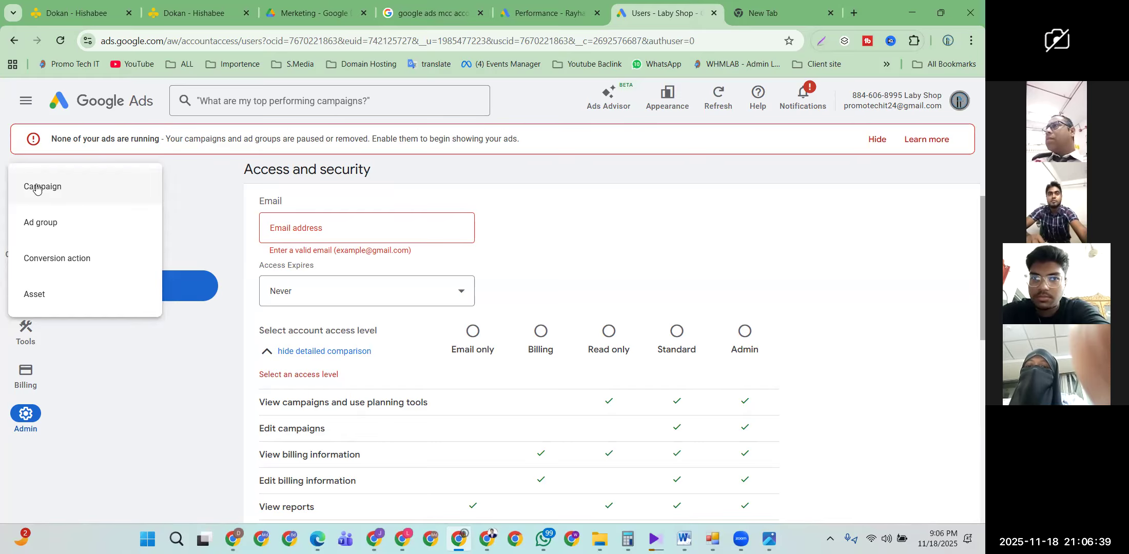
pyautogui.click(47, 190)
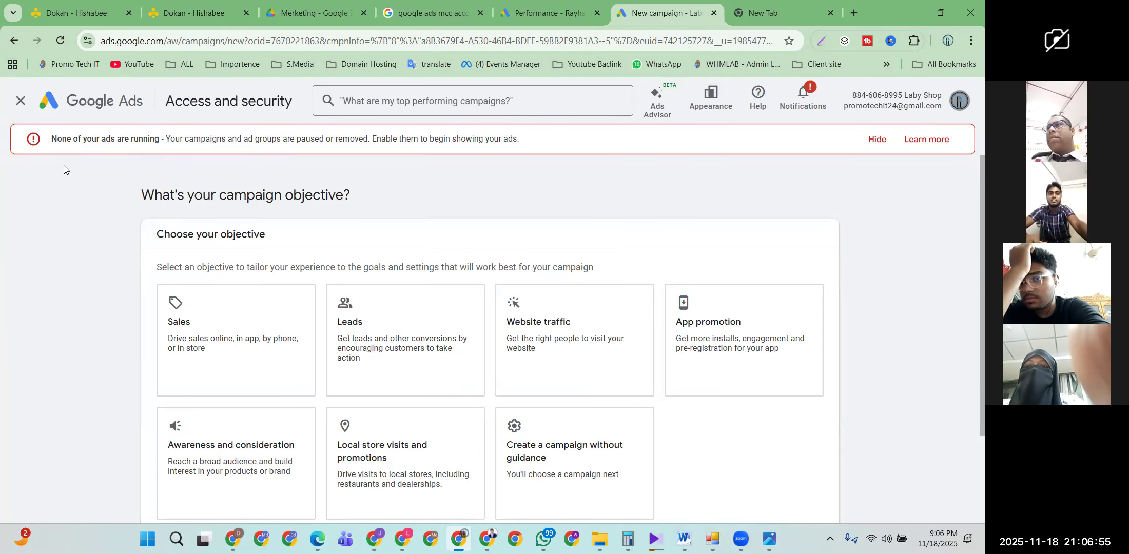
# Step: Restart Laby Shop's new campaign at the Sales/Leads/Website traffic objective step, then go to the blank tab
pyautogui.click(20, 101)
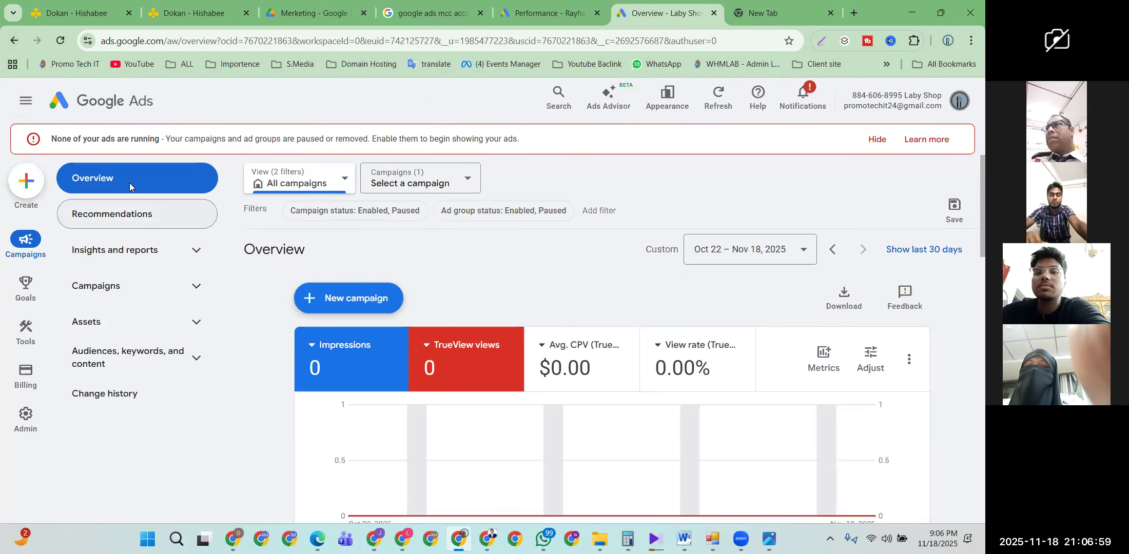
pyautogui.click(22, 174)
pyautogui.click(49, 188)
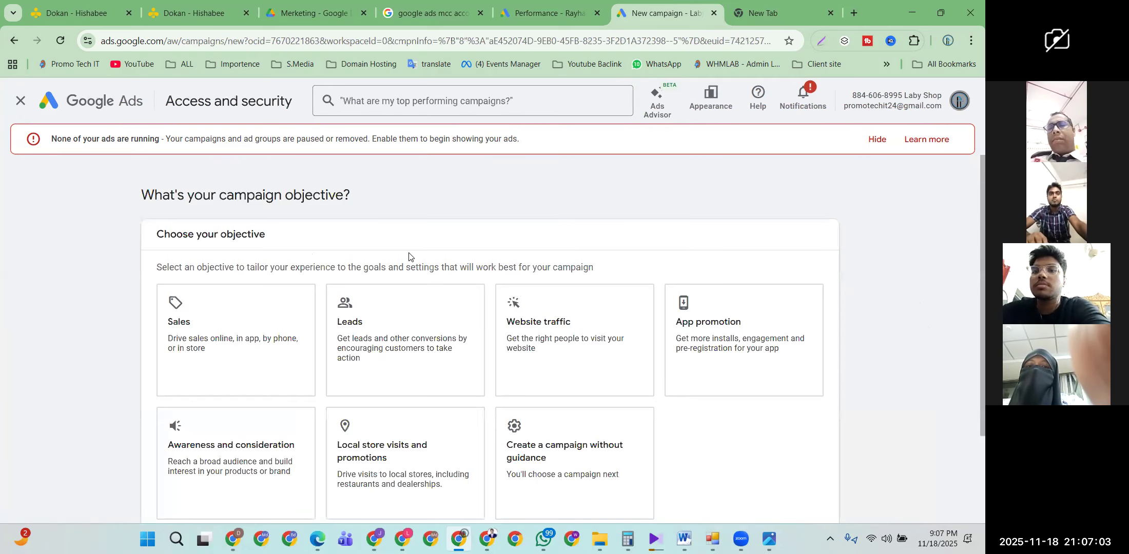
pyautogui.scroll(-2, 407, 263)
pyautogui.scroll(1, 407, 263)
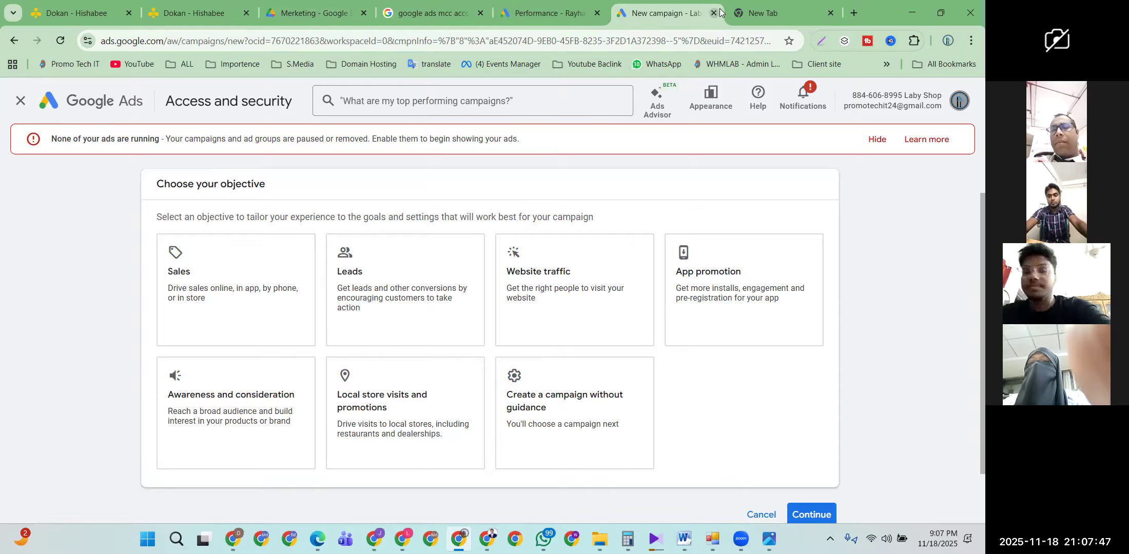
pyautogui.click(769, 13)
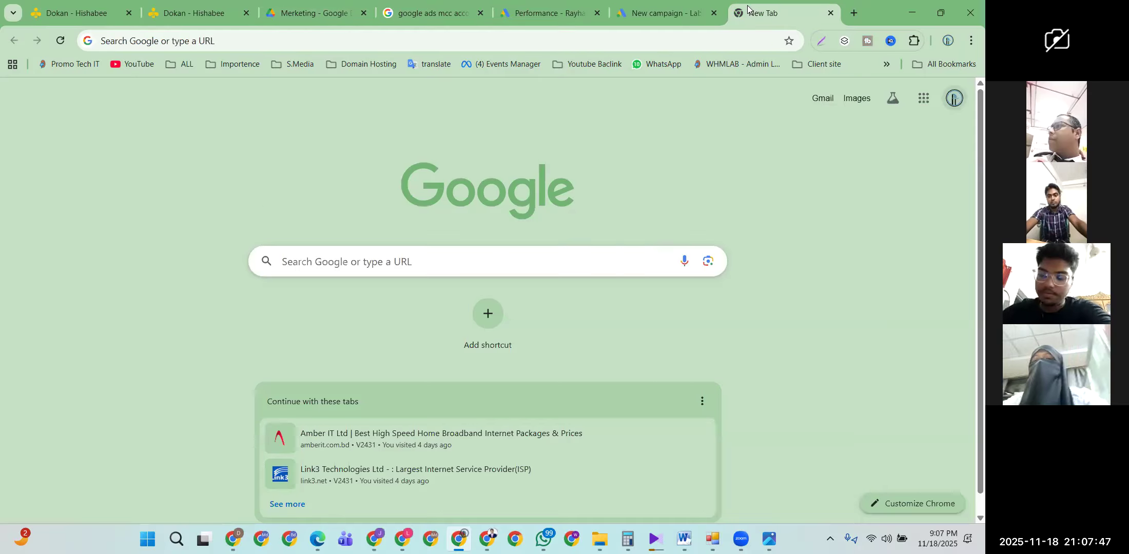
# Step: Open Gmail and browse the Promotions emails, listing 1–50 of 209 conversations
pyautogui.click(822, 98)
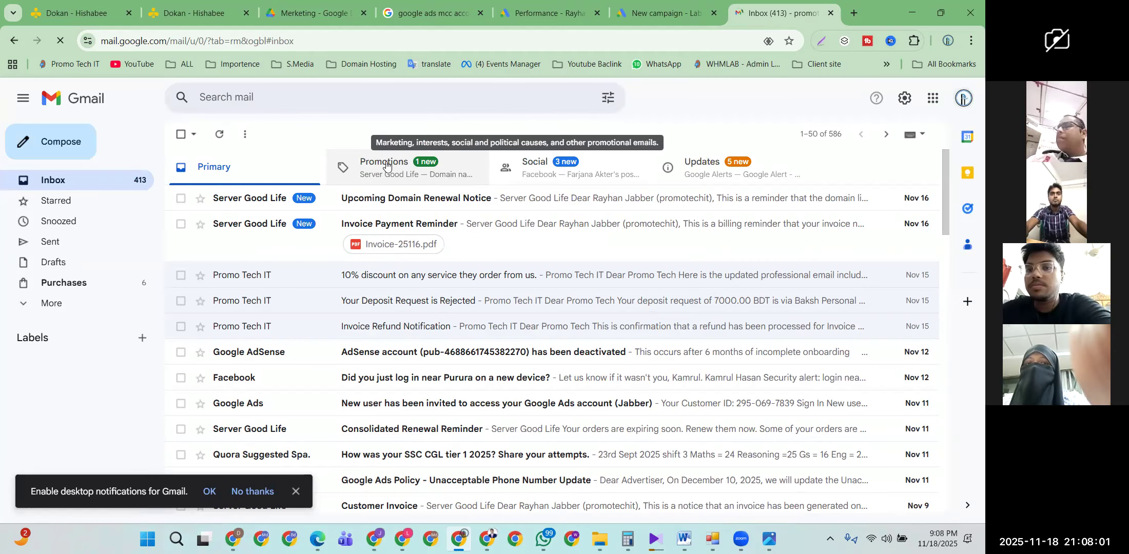
pyautogui.click(389, 163)
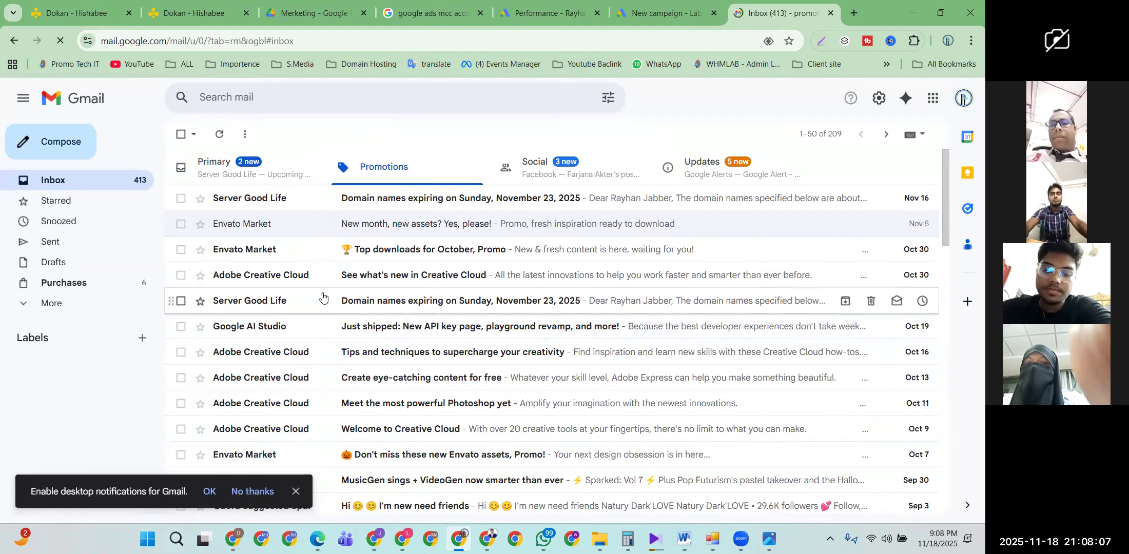
pyautogui.scroll(-2, 322, 298)
pyautogui.scroll(-1, 322, 299)
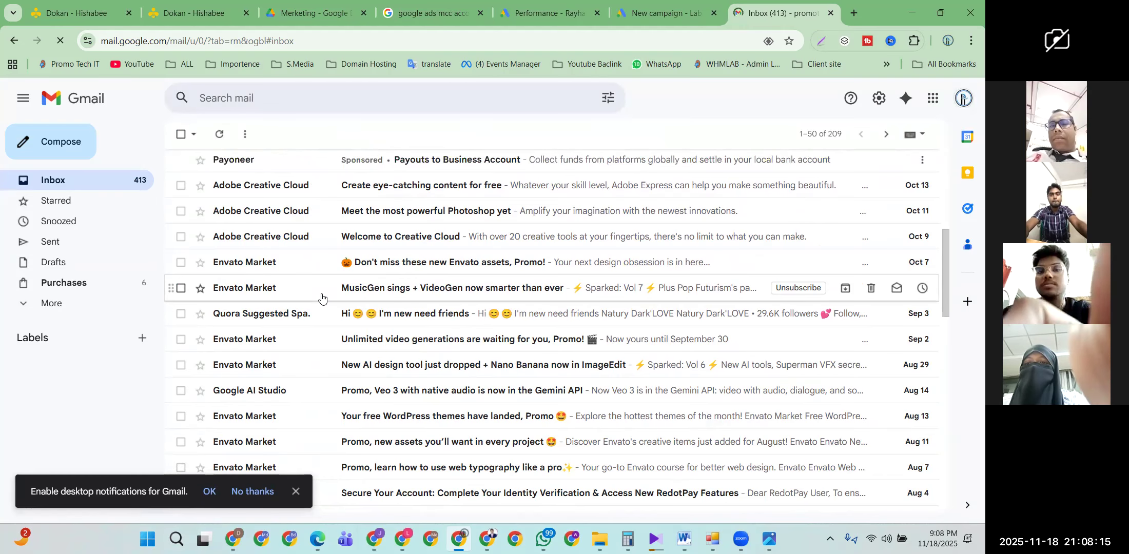
pyautogui.scroll(3, 324, 296)
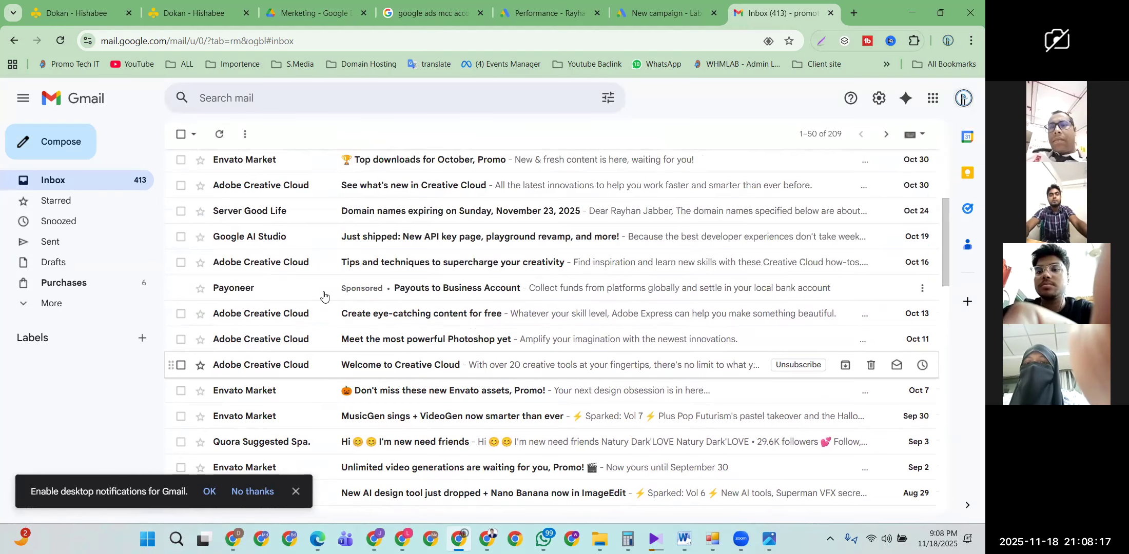
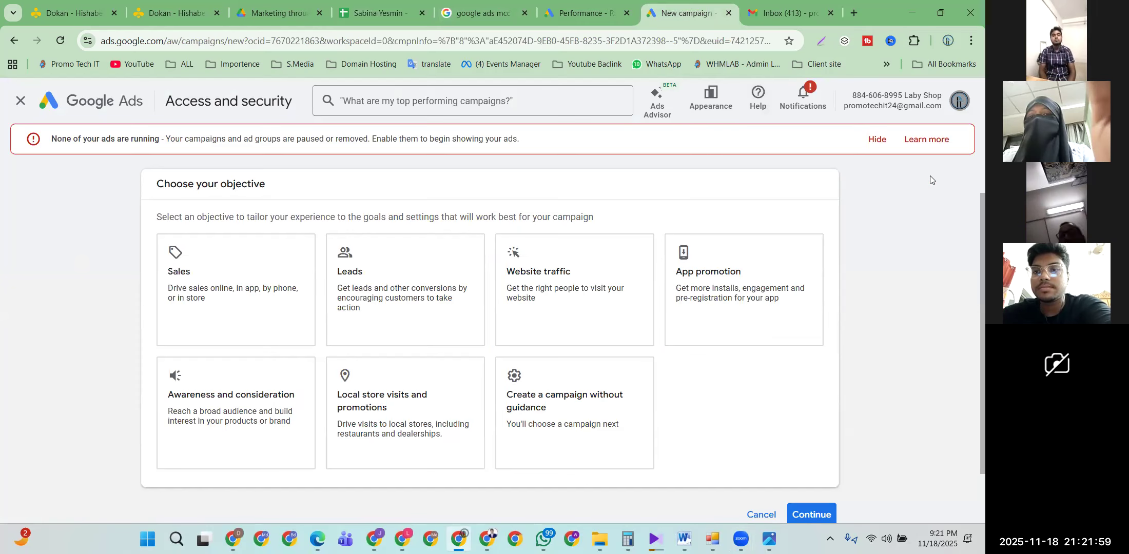
# Step: Hide the 'None of your ads are running' banner and compare Leads, Sales and no-guidance objectives
pyautogui.click(877, 140)
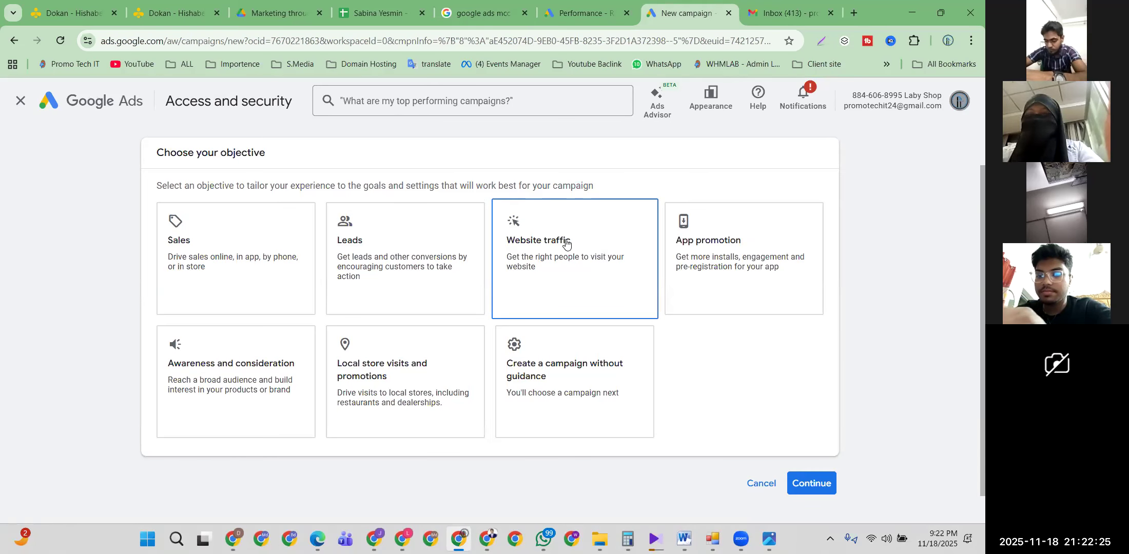
pyautogui.click(377, 222)
pyautogui.click(269, 231)
pyautogui.scroll(-1, 226, 239)
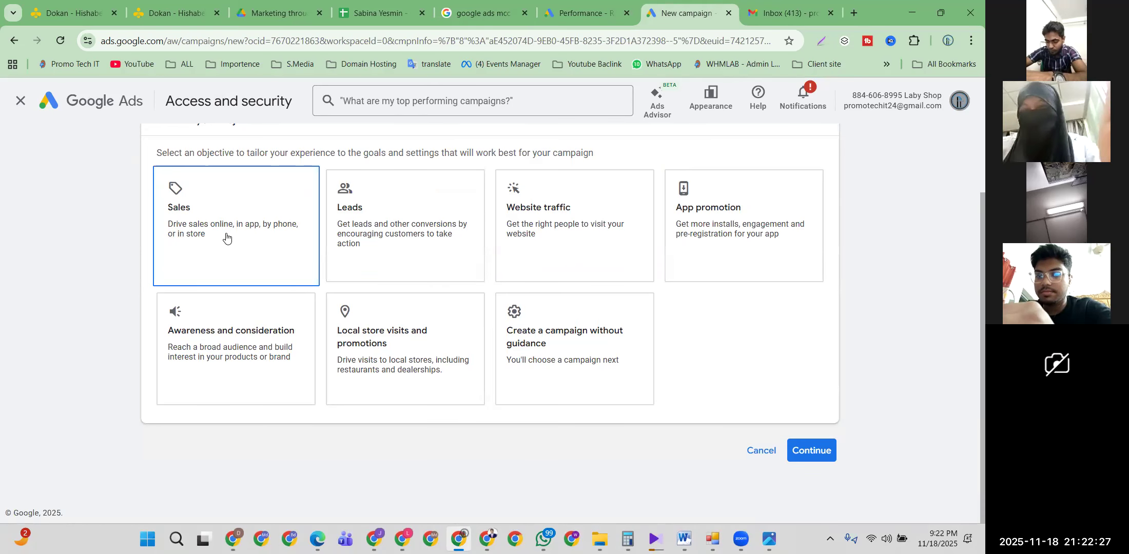
pyautogui.click(345, 266)
pyautogui.scroll(-2, 345, 257)
pyautogui.click(623, 352)
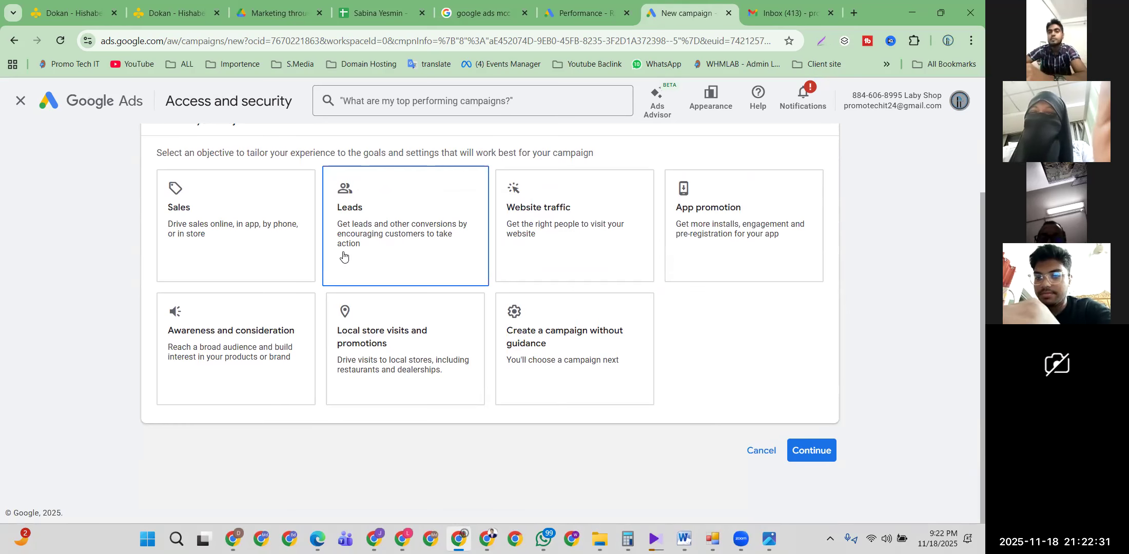
pyautogui.scroll(2, 344, 258)
pyautogui.scroll(-2, 344, 258)
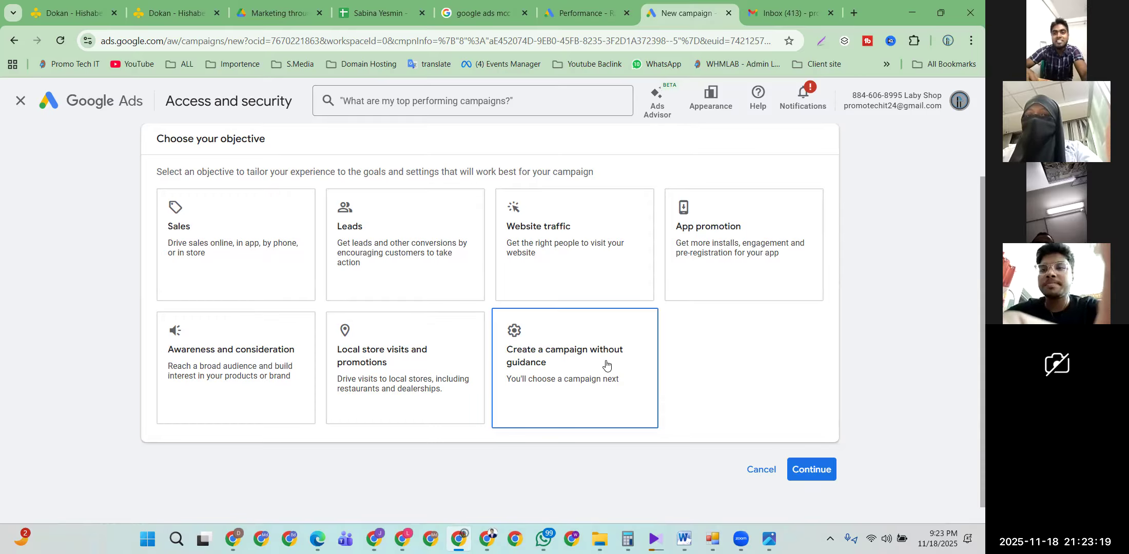
# Step: Pick 'Create a campaign without guidance' and scroll to the Search-through-App campaign types
pyautogui.click(568, 344)
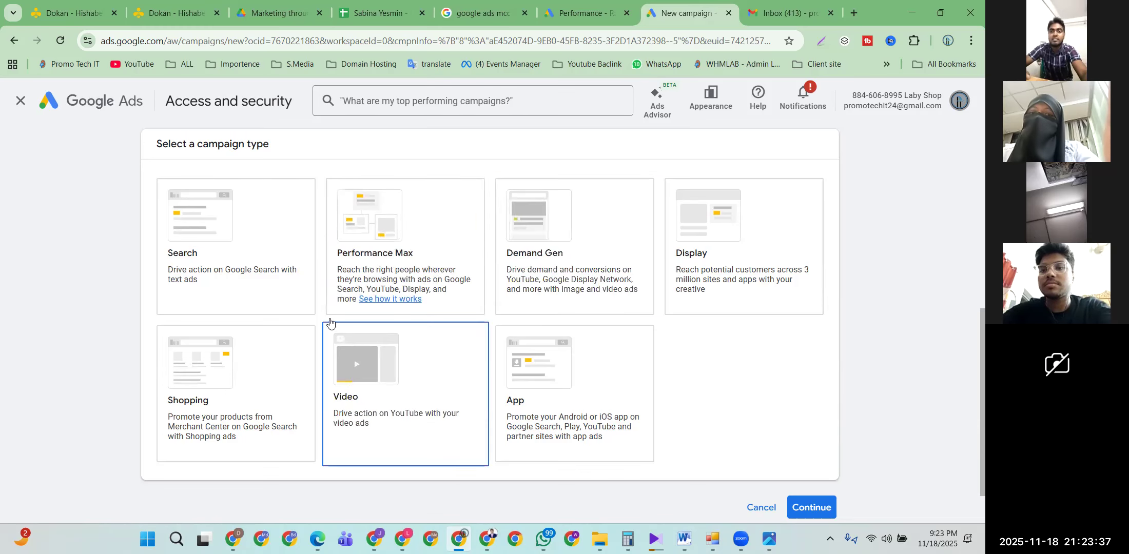
pyautogui.scroll(5, 282, 255)
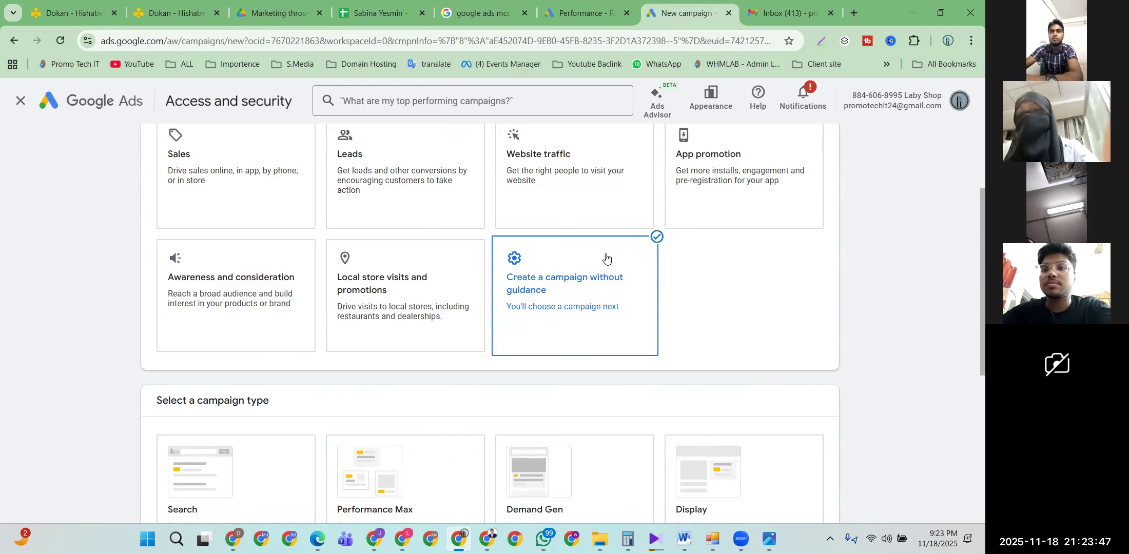
pyautogui.scroll(3, 605, 291)
pyautogui.scroll(-4, 597, 300)
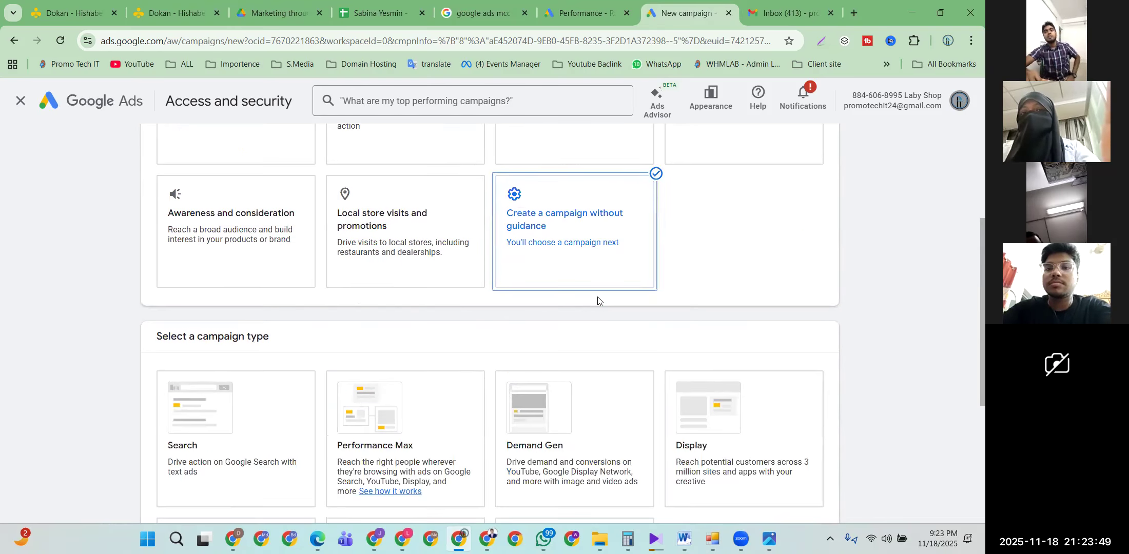
pyautogui.scroll(-3, 588, 286)
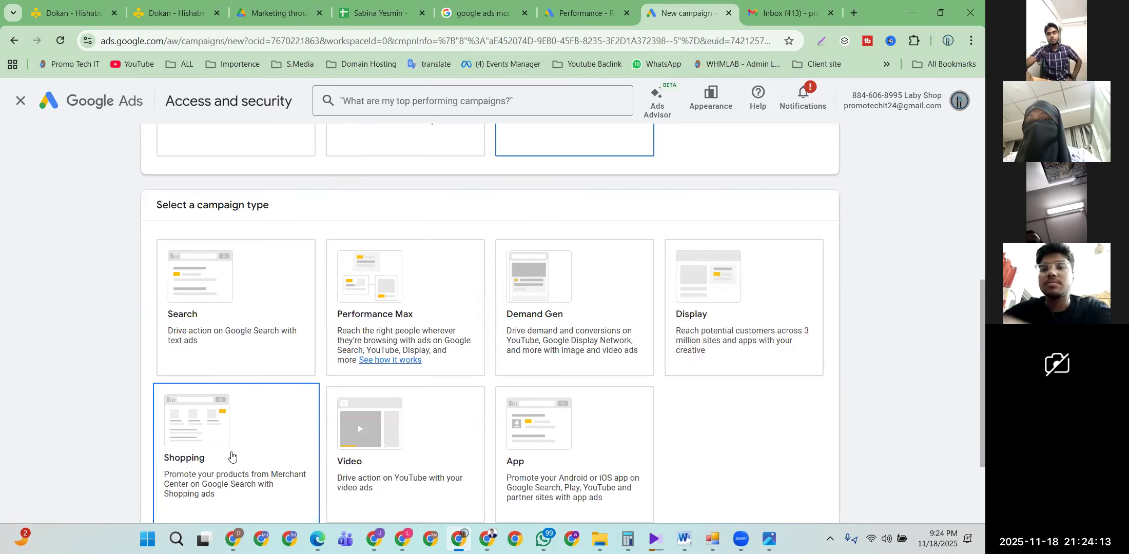
pyautogui.scroll(-1, 226, 441)
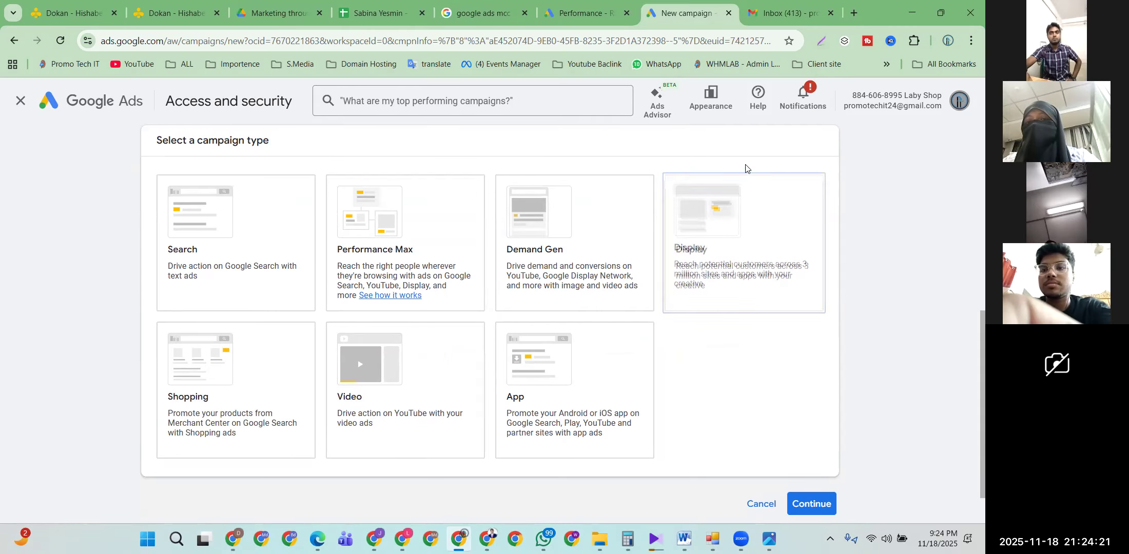
# Step: Open YouTube in a new tab and play the Jamuna TV Interpol news video, skipping the ad
pyautogui.click(851, 14)
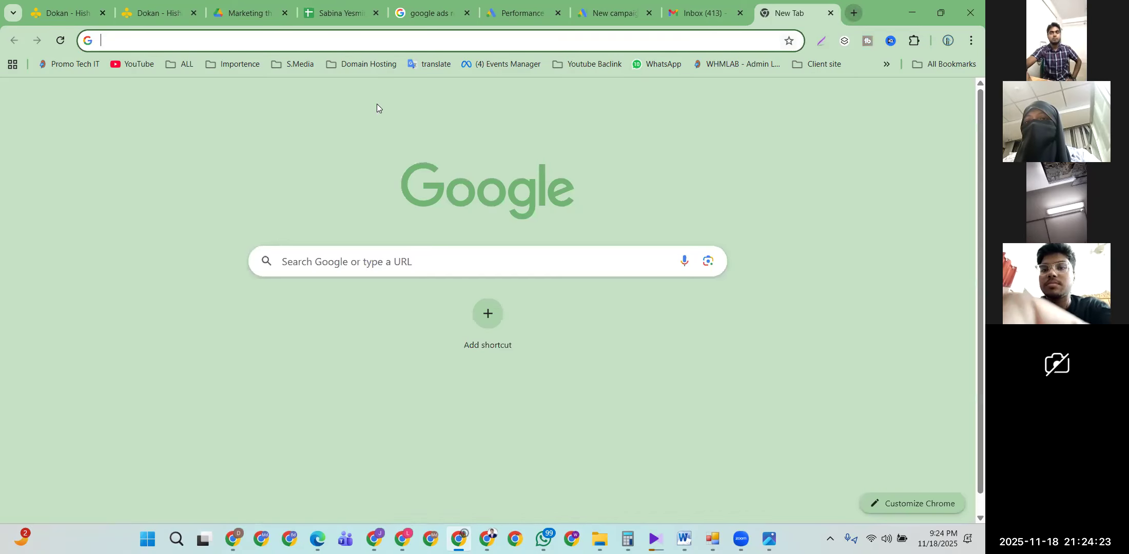
pyautogui.click(128, 67)
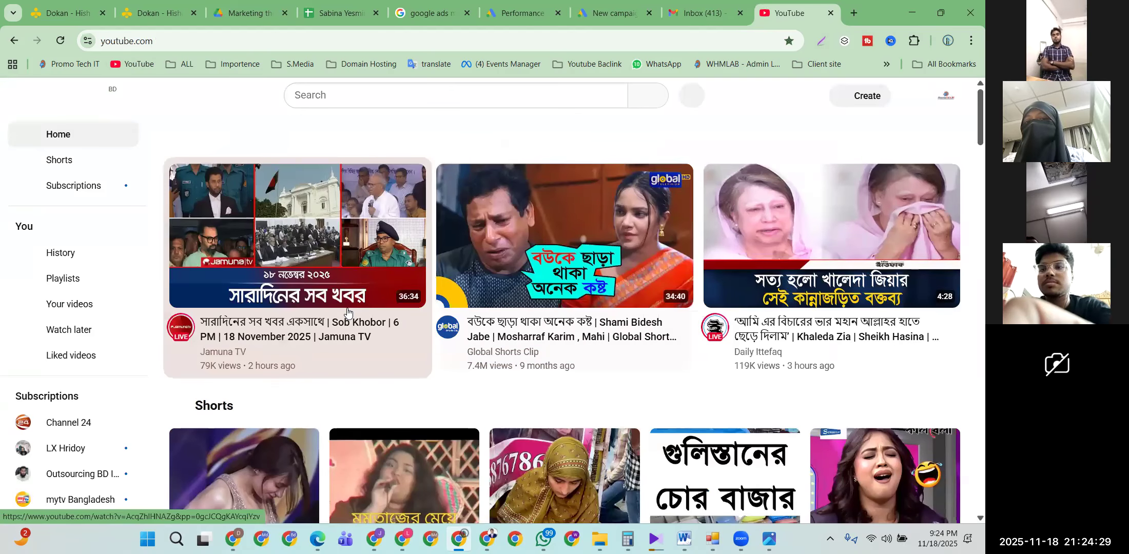
pyautogui.scroll(-8, 349, 323)
pyautogui.scroll(-6, 352, 341)
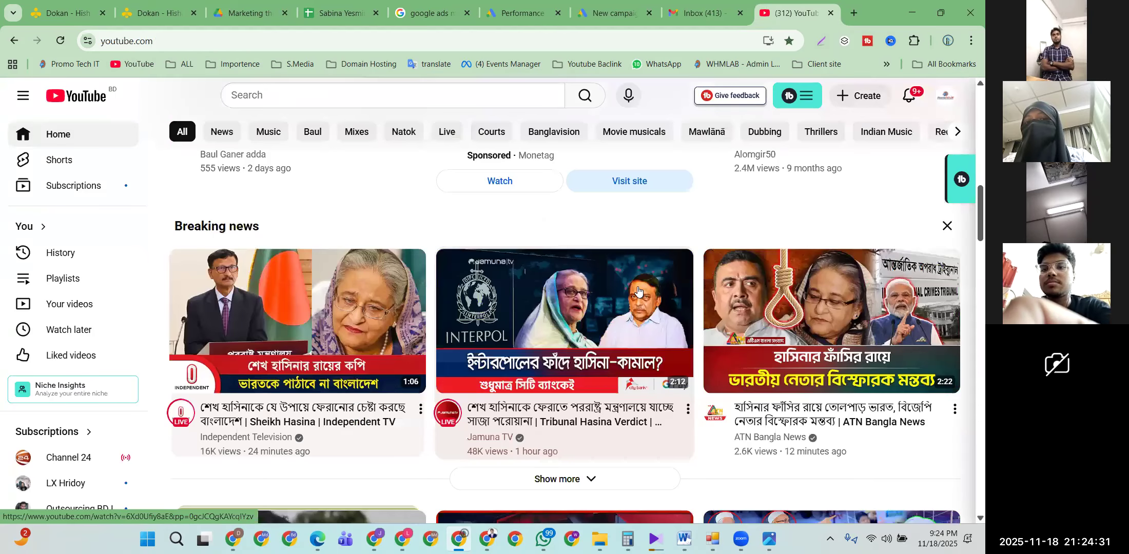
pyautogui.click(562, 289)
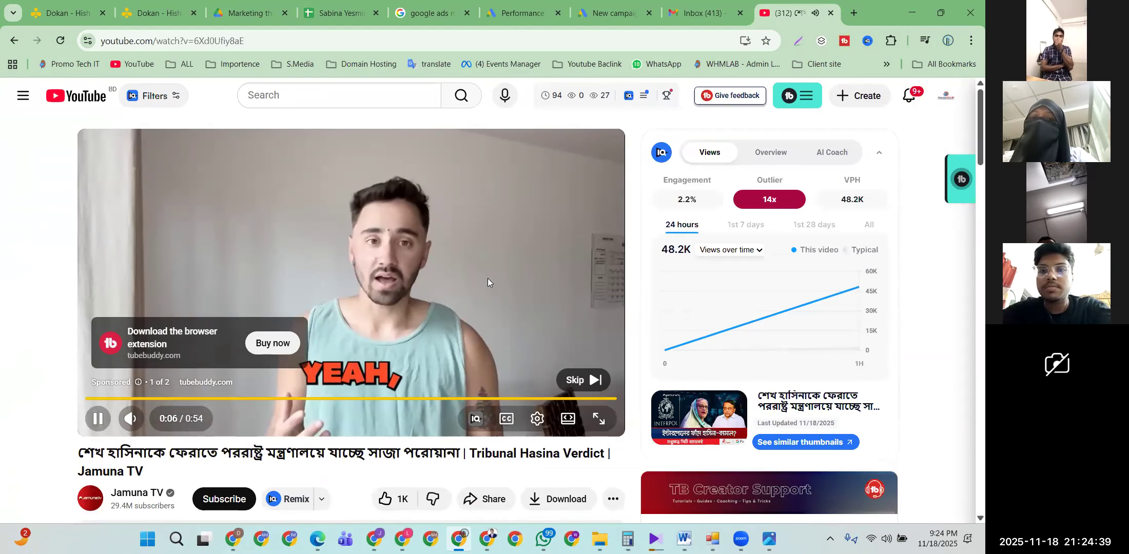
pyautogui.click(575, 380)
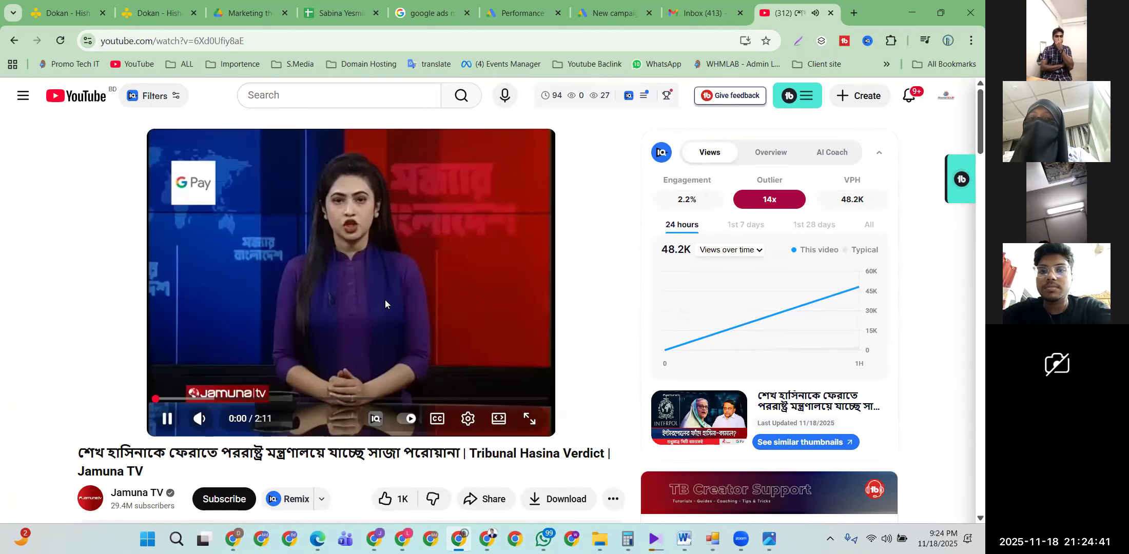
# Step: Select the video's web address and switch to the other Chrome window
pyautogui.scroll(-5, 346, 300)
pyautogui.scroll(5, 344, 301)
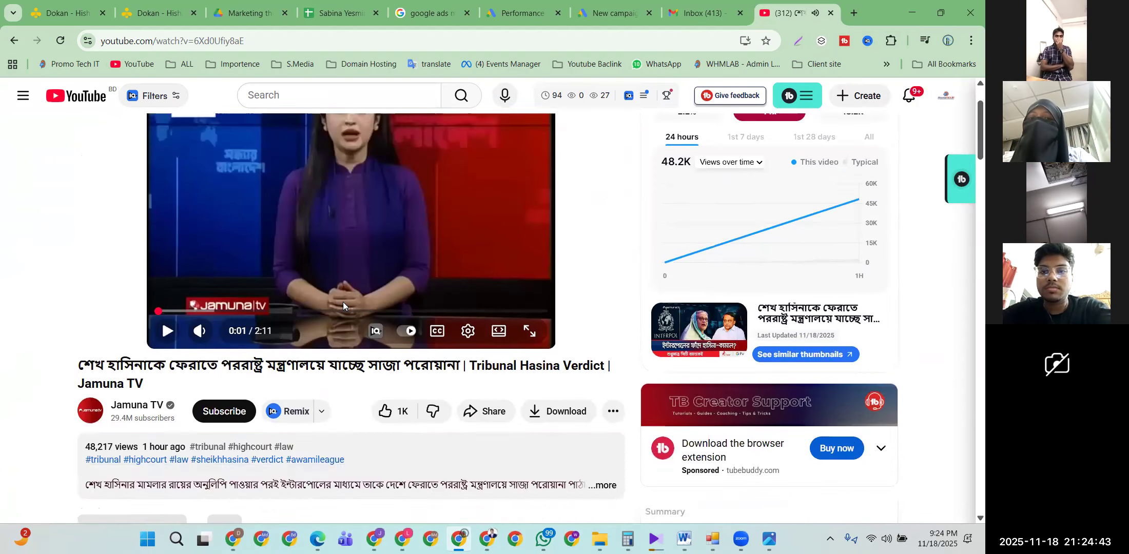
pyautogui.click(289, 40)
pyautogui.hotkey('ctrl', 'c')
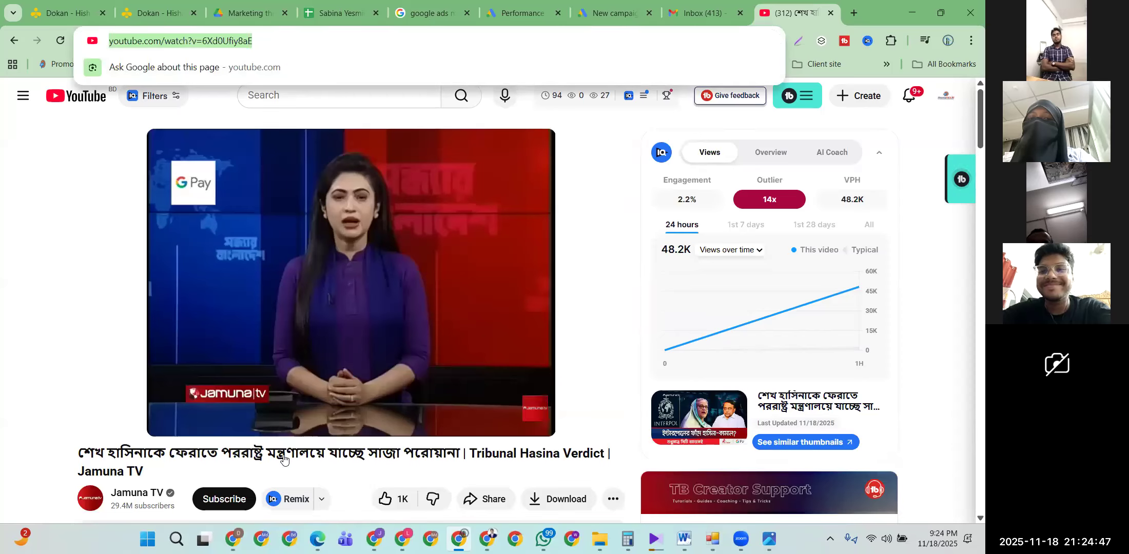
pyautogui.click(262, 539)
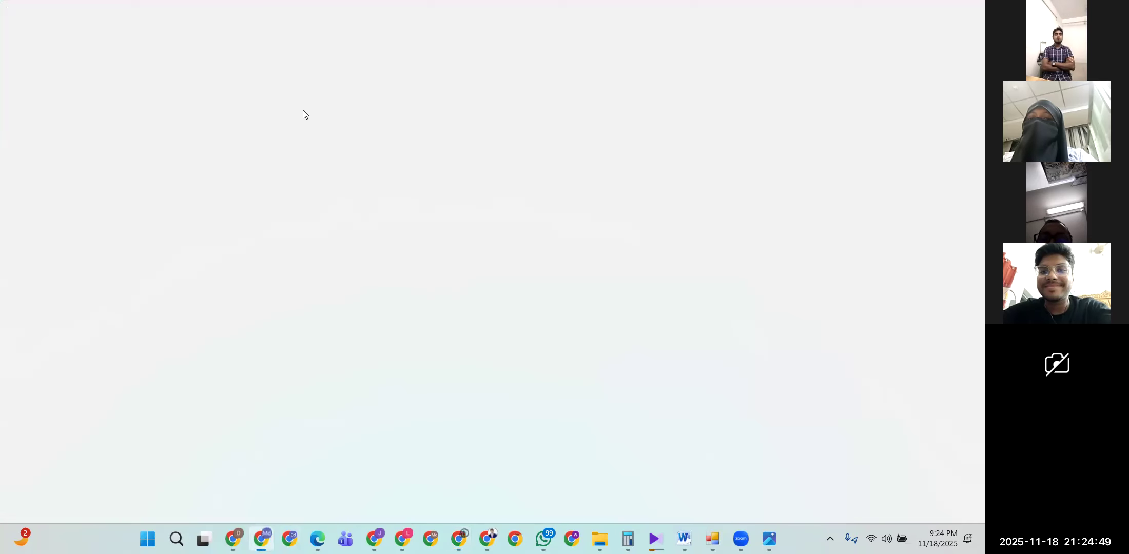
# Step: Load the pasted Jamuna TV video URL in the second window, skip the ad, pause, then minimize
pyautogui.hotkey('ctrl', 'v')
pyautogui.press('Return')
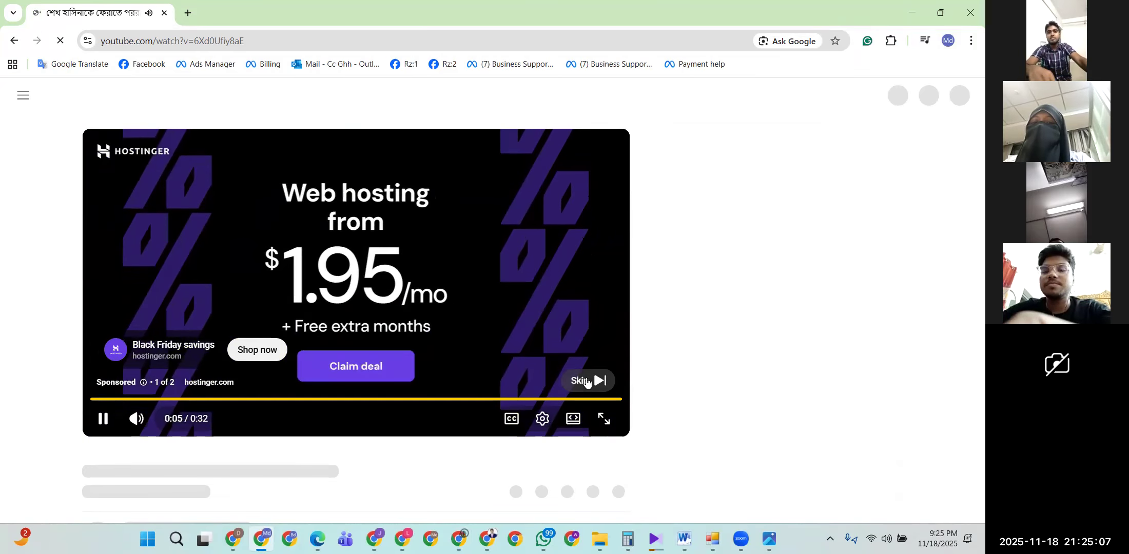
pyautogui.click(598, 382)
pyautogui.click(395, 268)
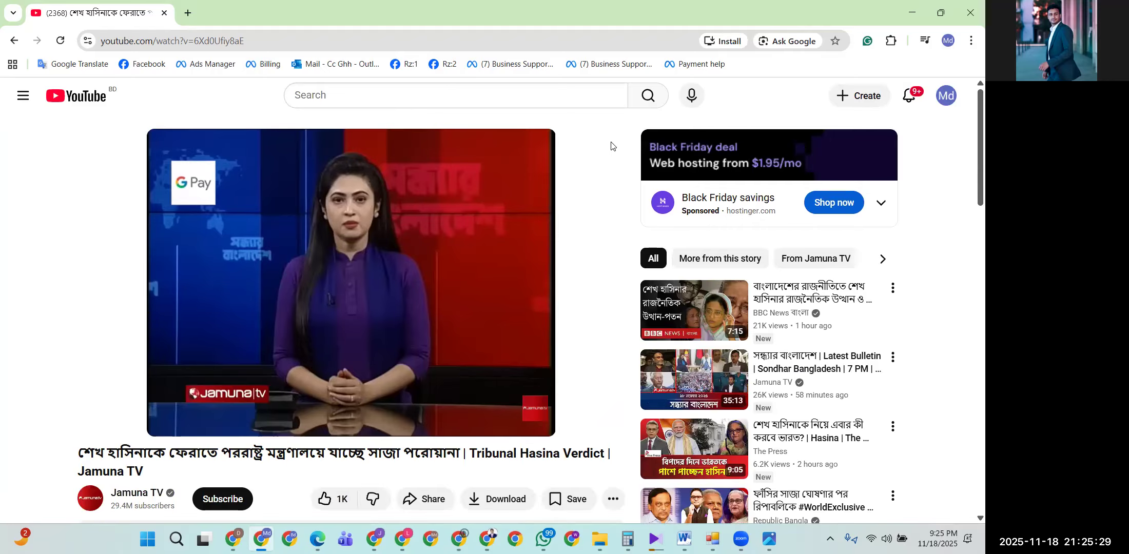
pyautogui.scroll(-1, 356, 256)
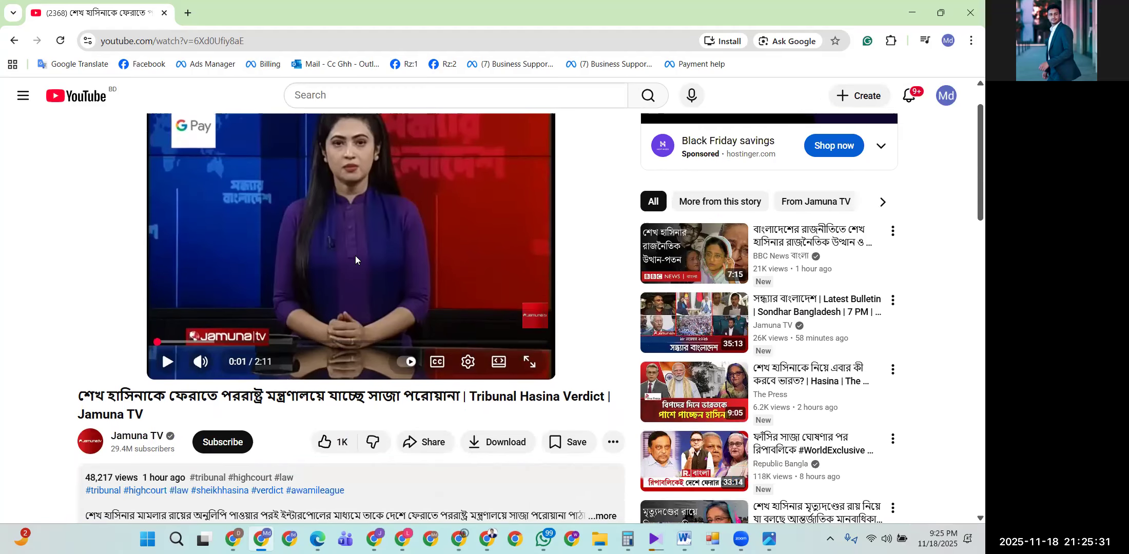
pyautogui.scroll(1, 356, 257)
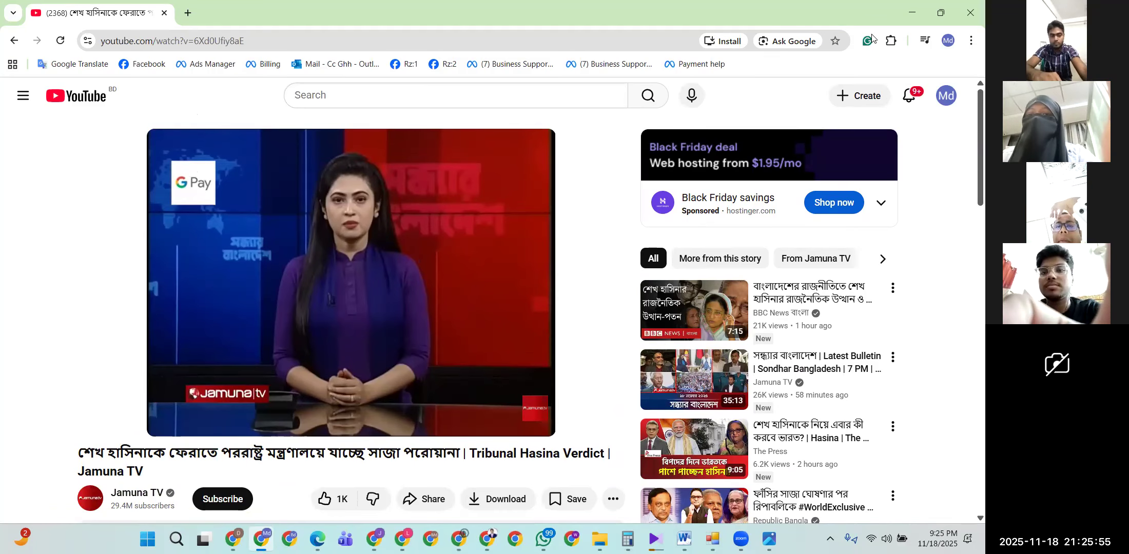
pyautogui.click(904, 11)
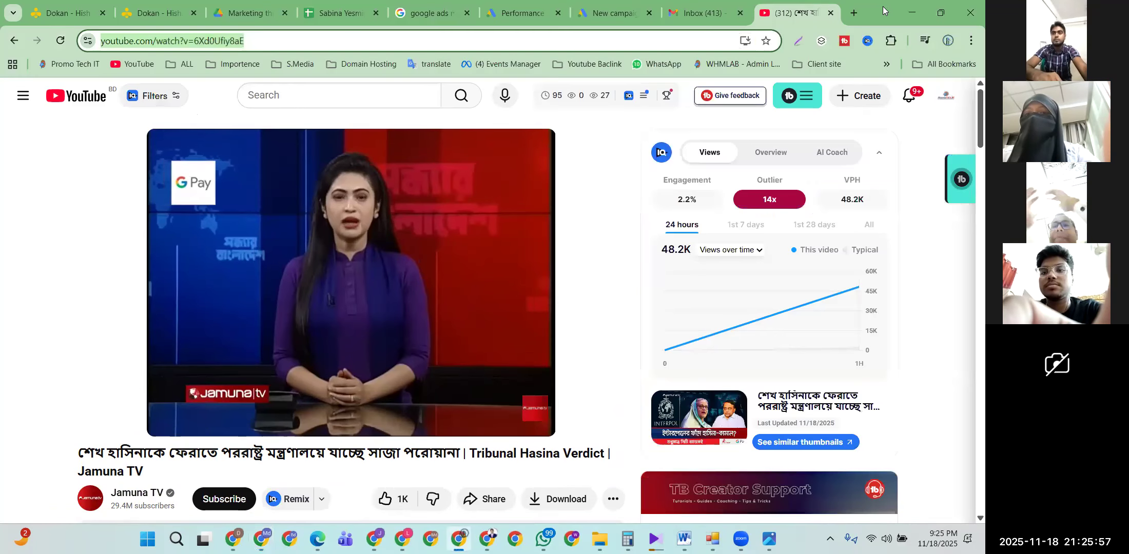
# Step: Browse recommended YouTube news videos, including the BanglaVision and Ekushey TV bulletins
pyautogui.click(604, 8)
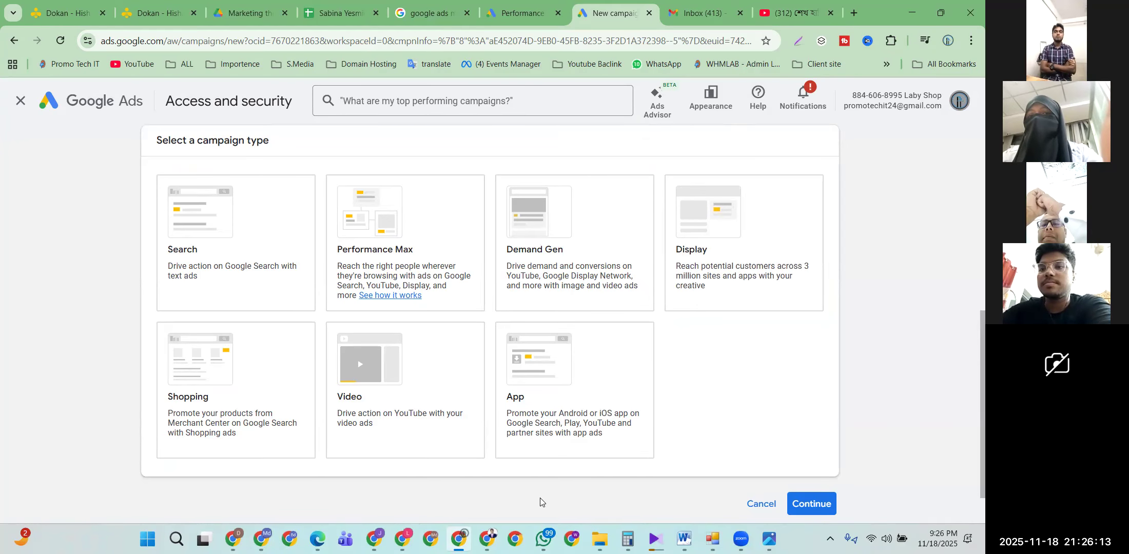
pyautogui.click(261, 539)
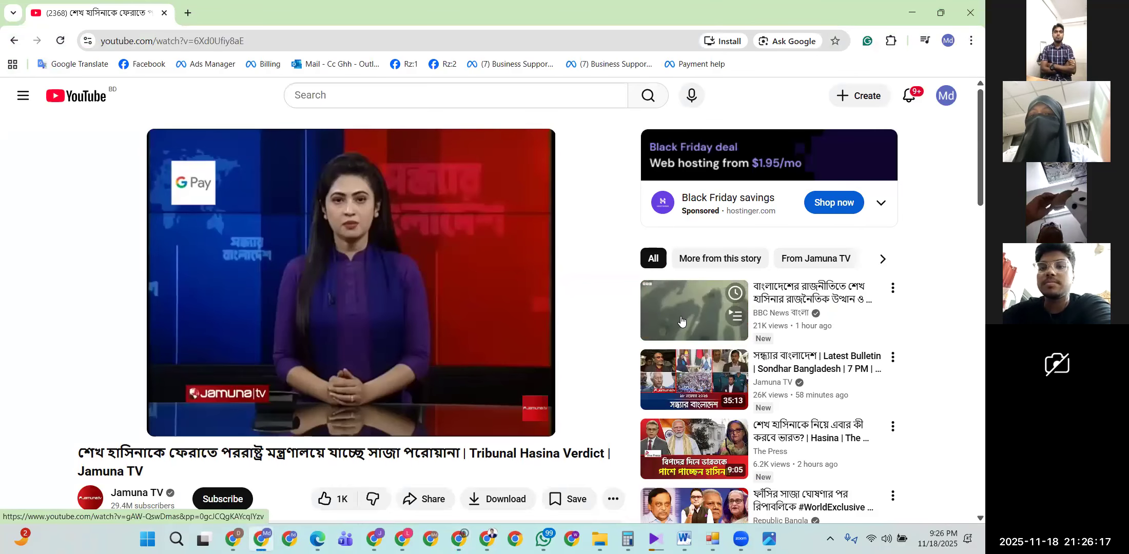
pyautogui.click(678, 365)
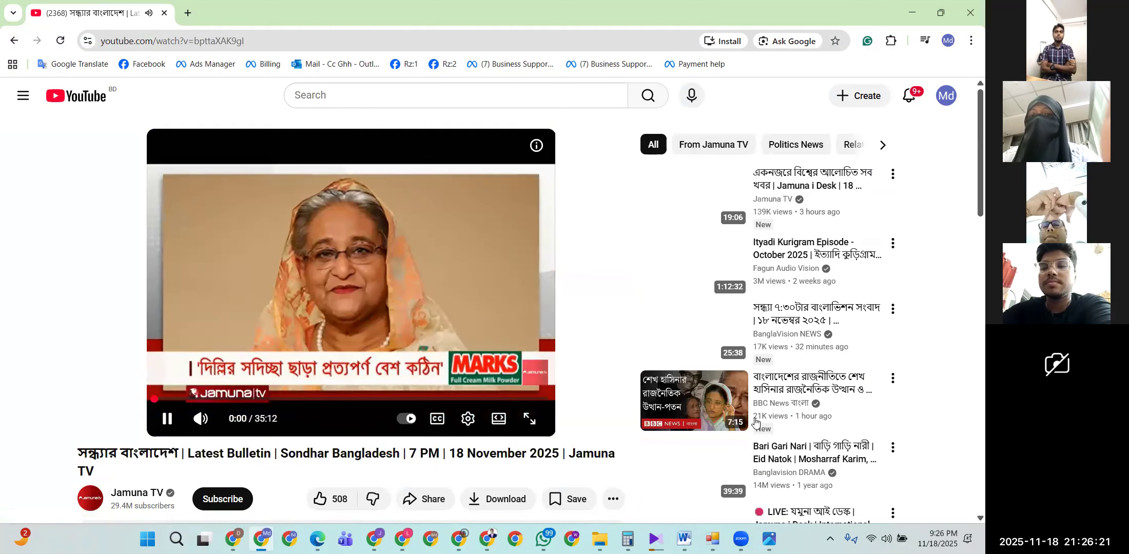
pyautogui.click(692, 334)
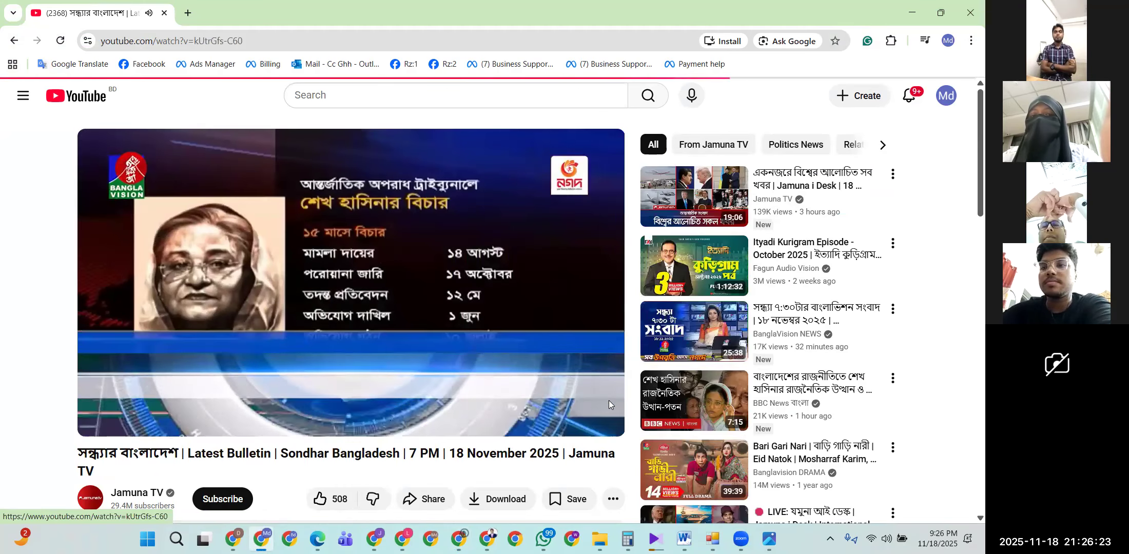
pyautogui.click(686, 395)
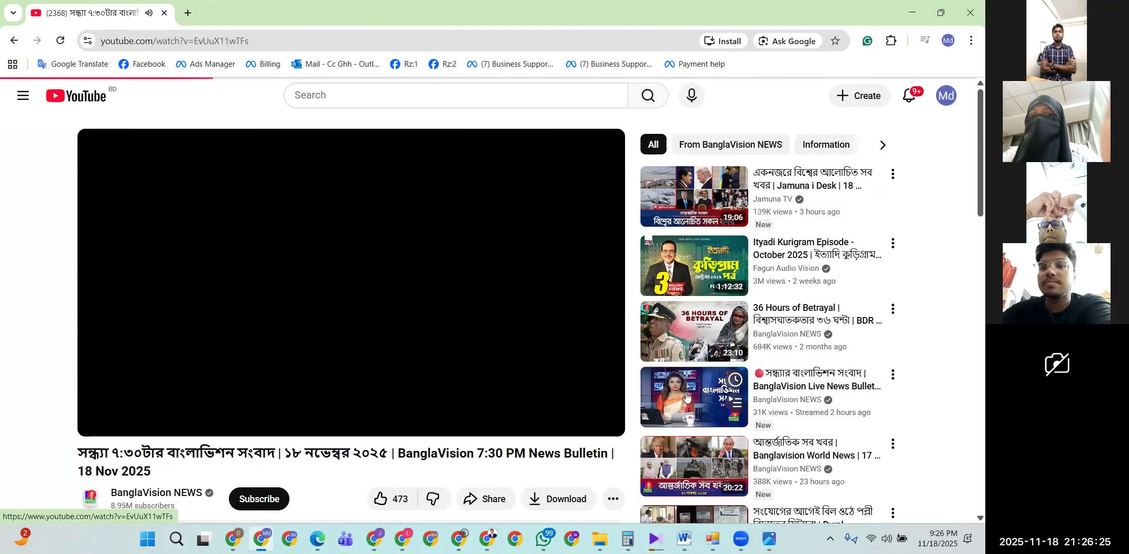
pyautogui.scroll(-5, 450, 381)
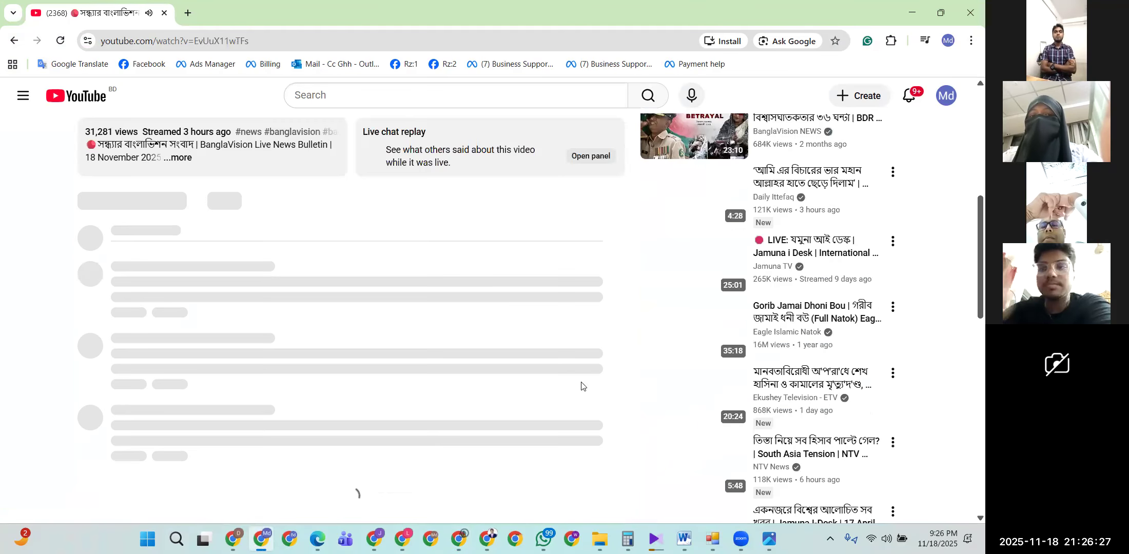
pyautogui.click(779, 386)
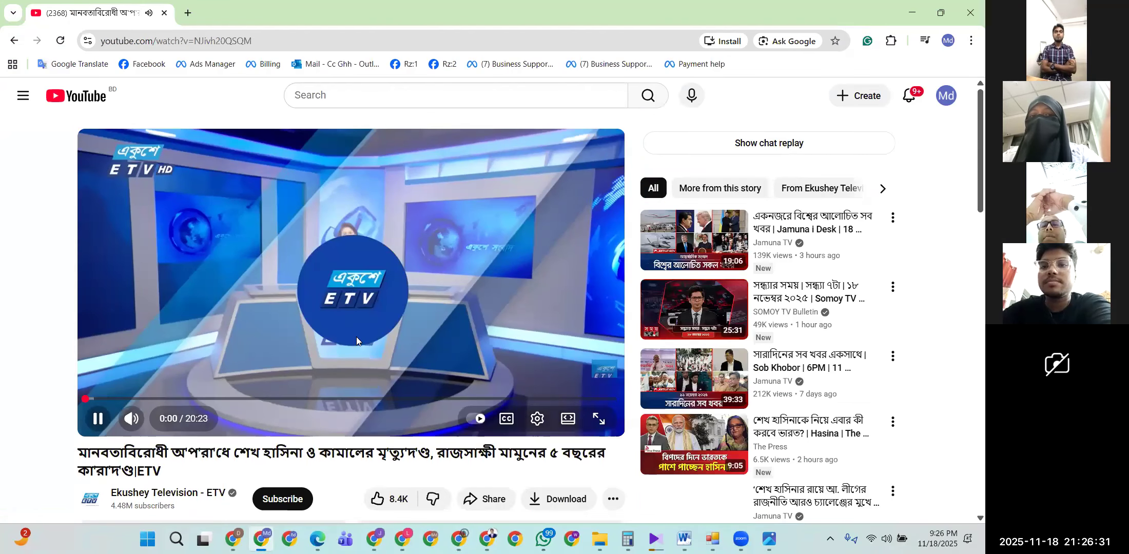
# Step: Open a blank tab, minimize the window and select Video as the campaign type
pyautogui.hotkey('ctrl', 't')
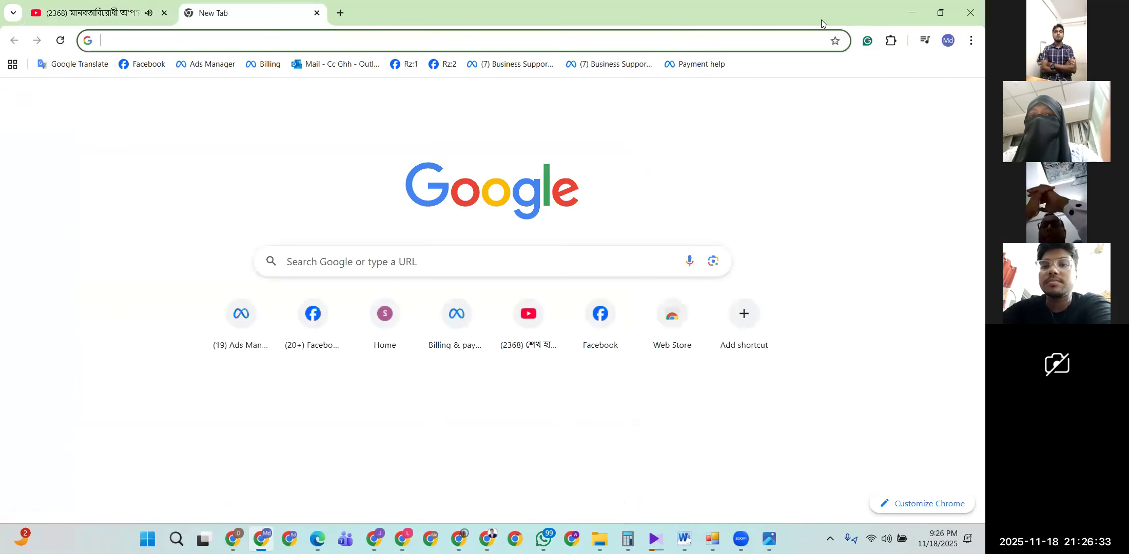
pyautogui.click(912, 12)
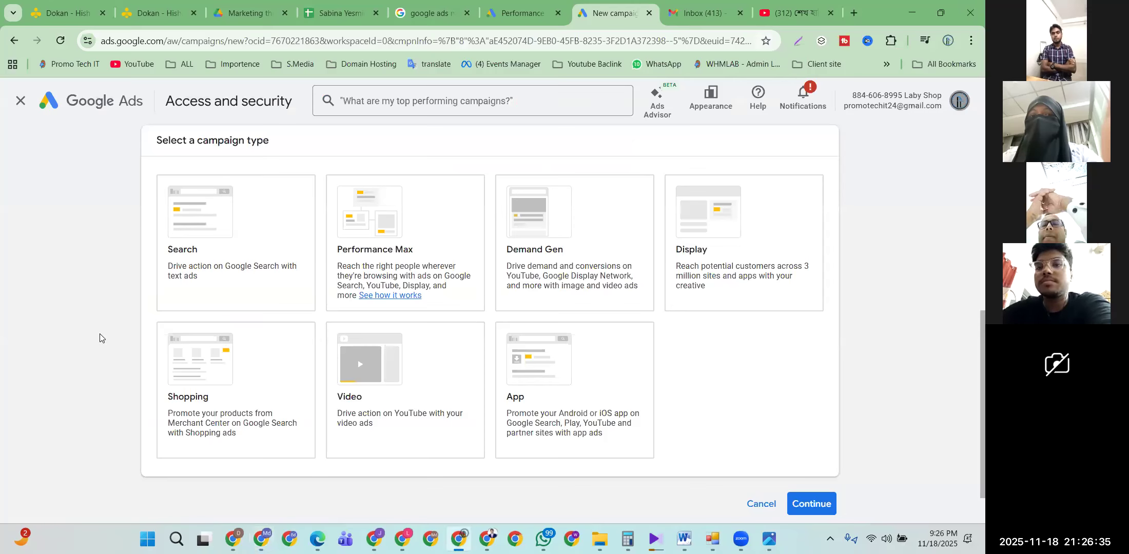
pyautogui.click(406, 415)
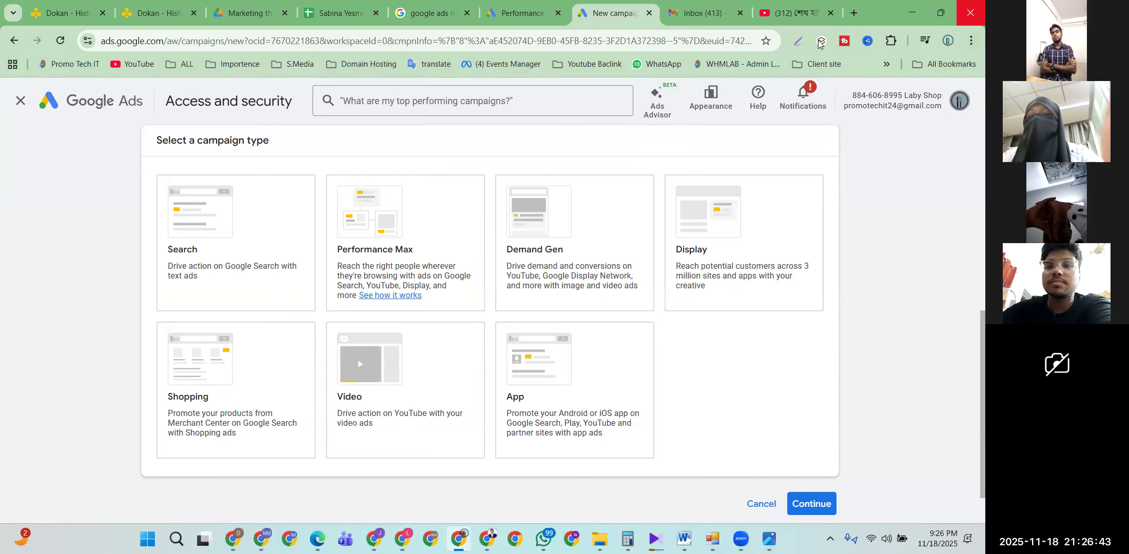
# Step: Cycle through the YouTube windows and return to the Google Ads campaign setup
pyautogui.click(795, 12)
pyautogui.scroll(-5, 154, 324)
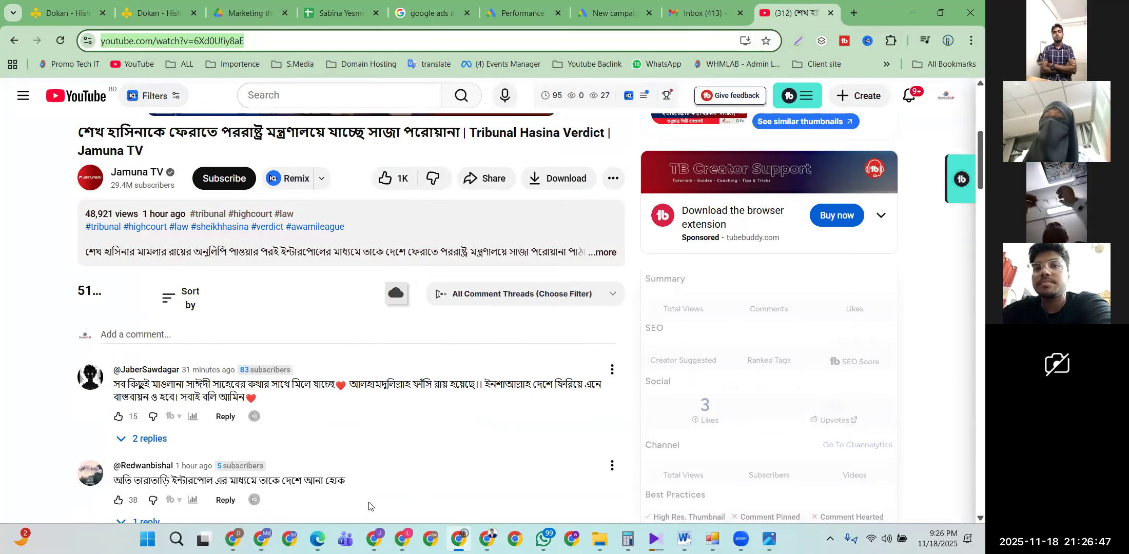
pyautogui.click(374, 539)
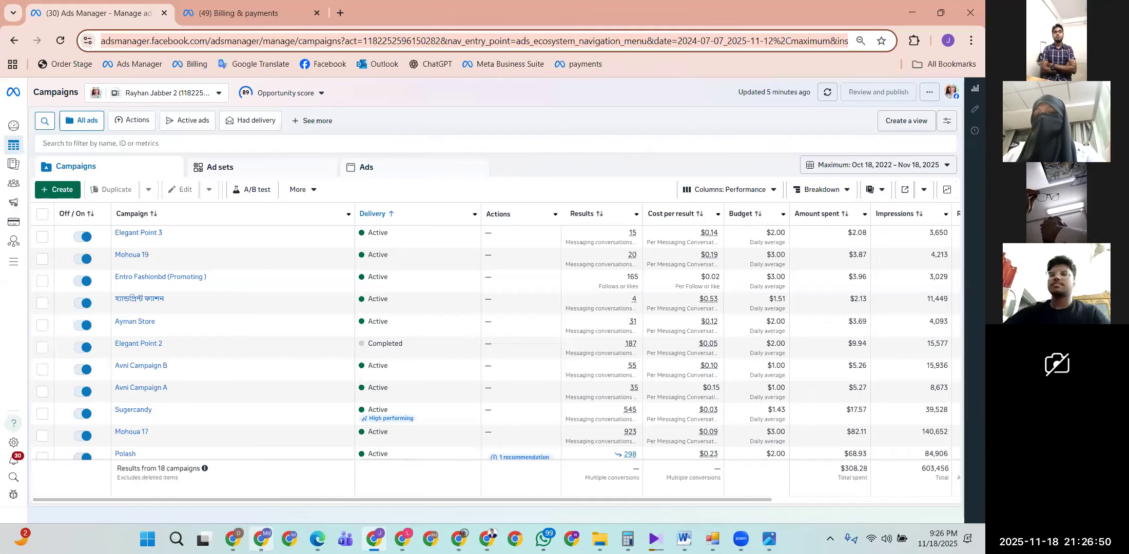
pyautogui.click(261, 539)
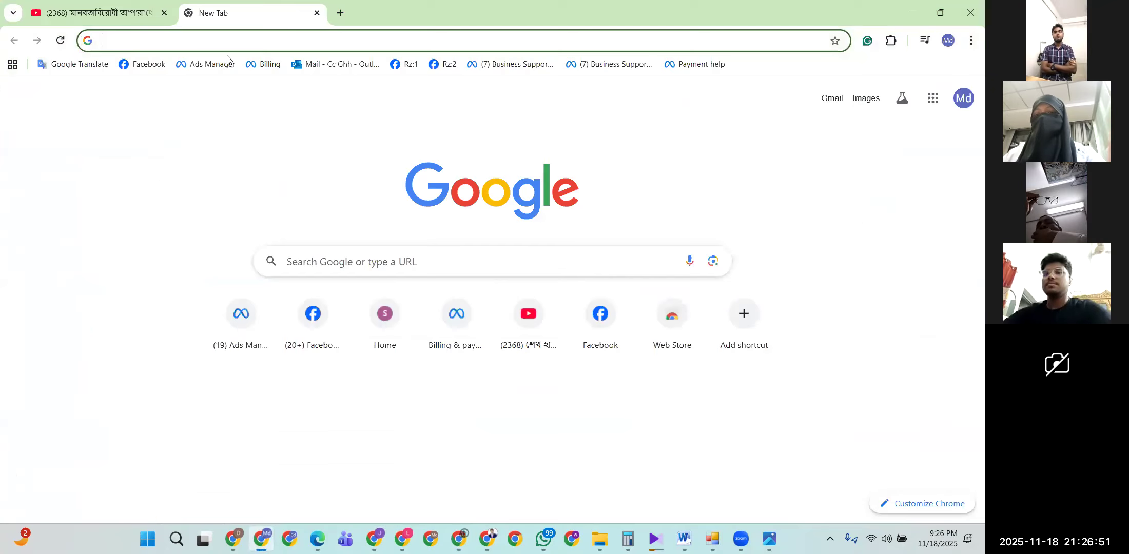
pyautogui.click(118, 7)
pyautogui.scroll(-7, 221, 261)
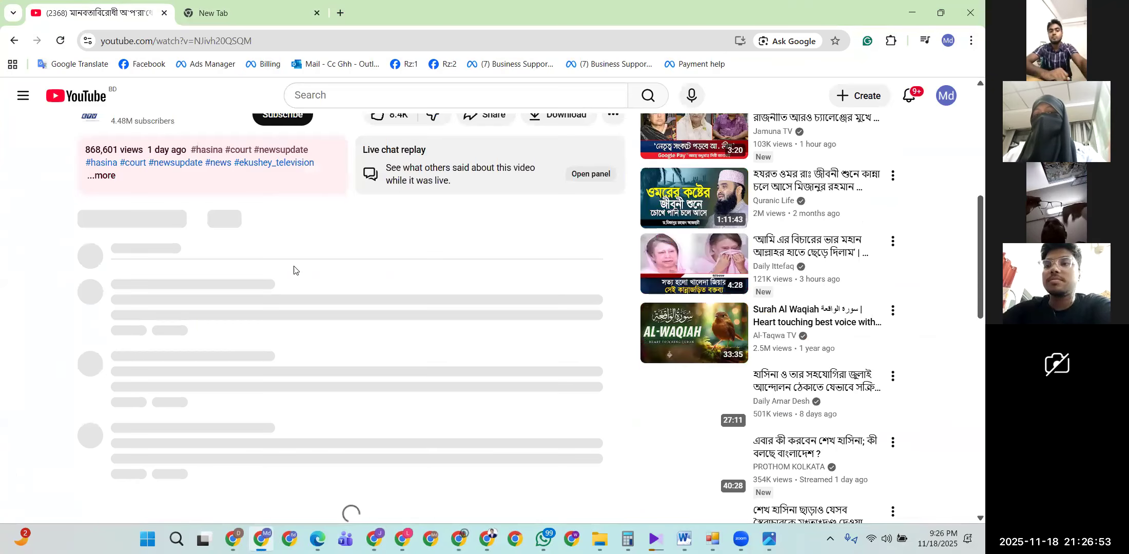
pyautogui.scroll(3, 93, 150)
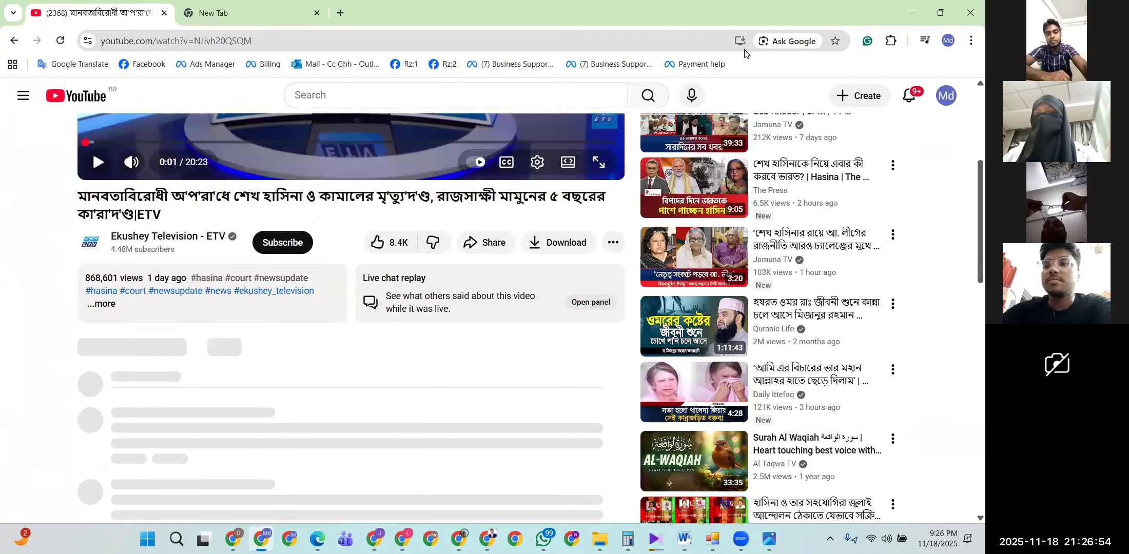
pyautogui.hotkey('alt', 'Tab')
pyautogui.click(912, 13)
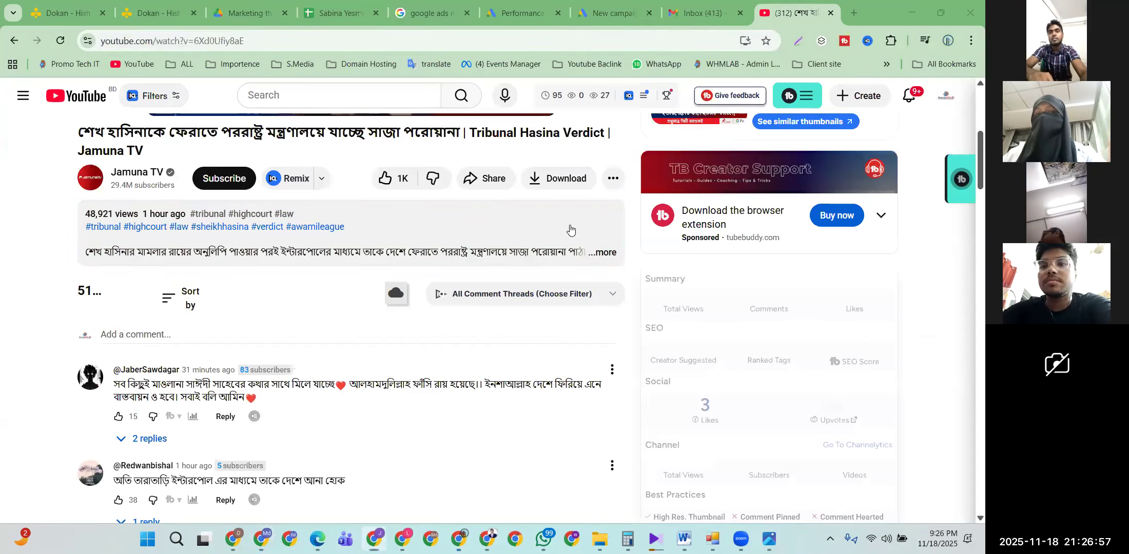
pyautogui.click(613, 13)
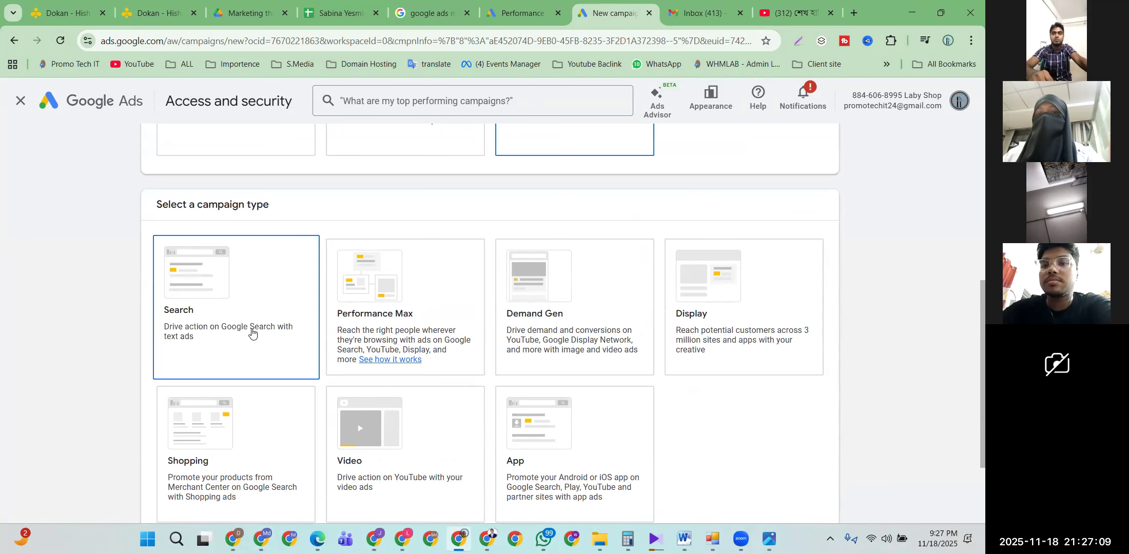
# Step: Select Search, briefly try Performance Max, then settle back on Search as the campaign type
pyautogui.click(245, 309)
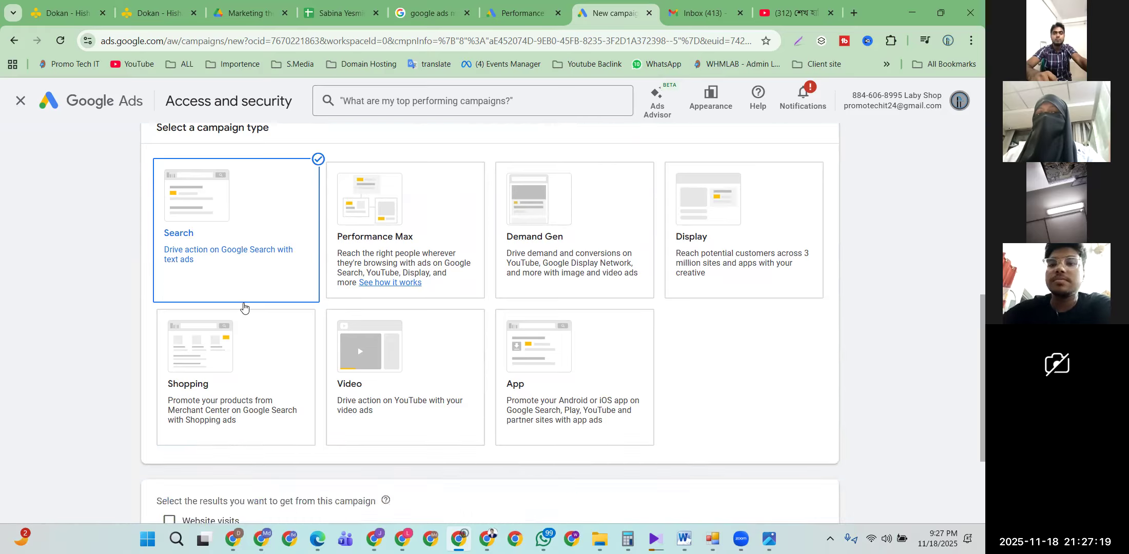
pyautogui.scroll(5, 244, 308)
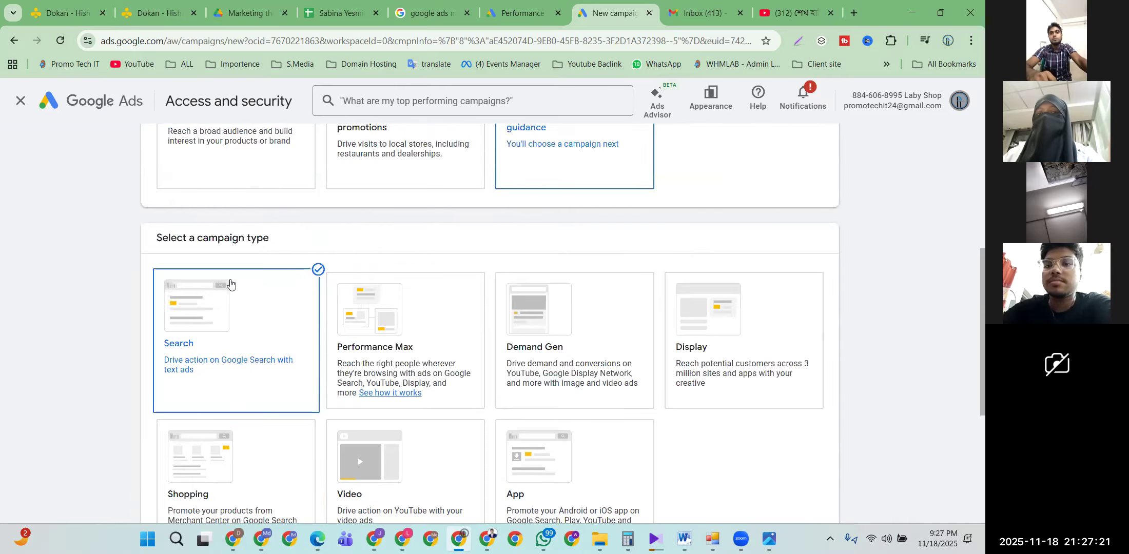
pyautogui.scroll(-4, 225, 290)
pyautogui.scroll(-1, 224, 293)
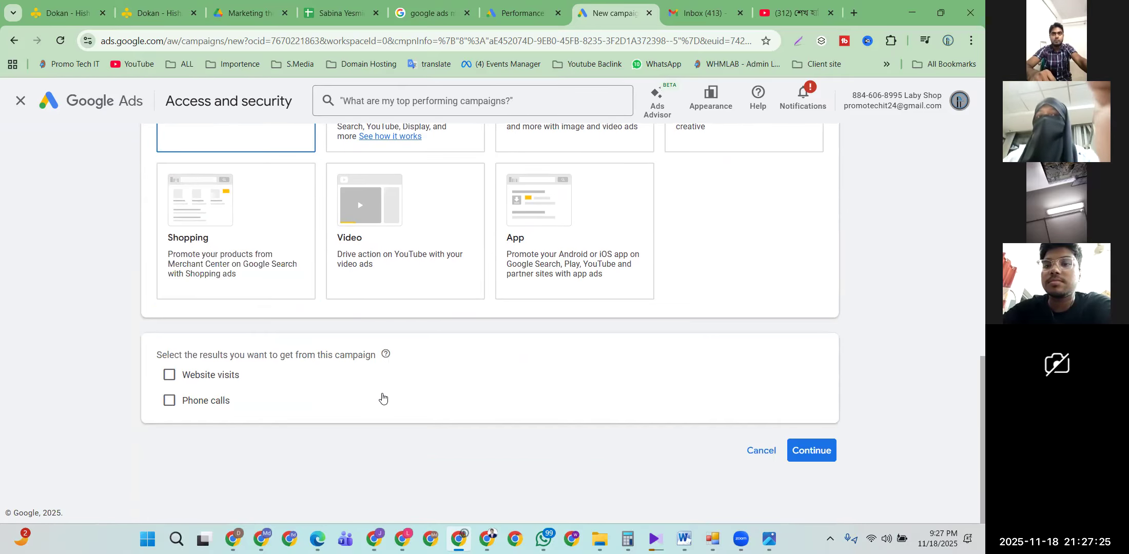
pyautogui.scroll(5, 237, 328)
pyautogui.click(354, 319)
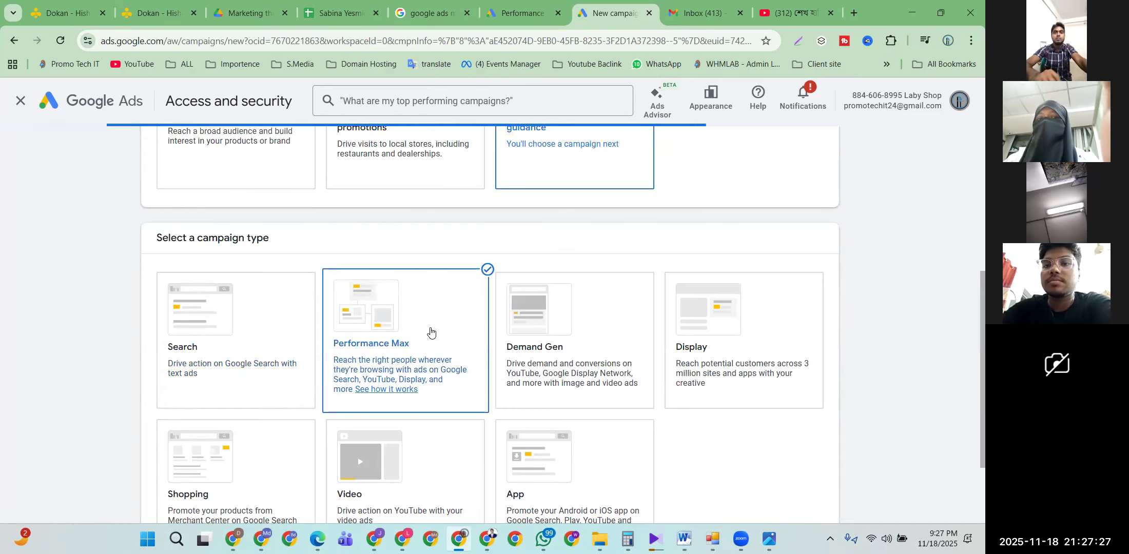
pyautogui.scroll(-2, 274, 321)
pyautogui.scroll(-7, 285, 322)
pyautogui.scroll(7, 270, 298)
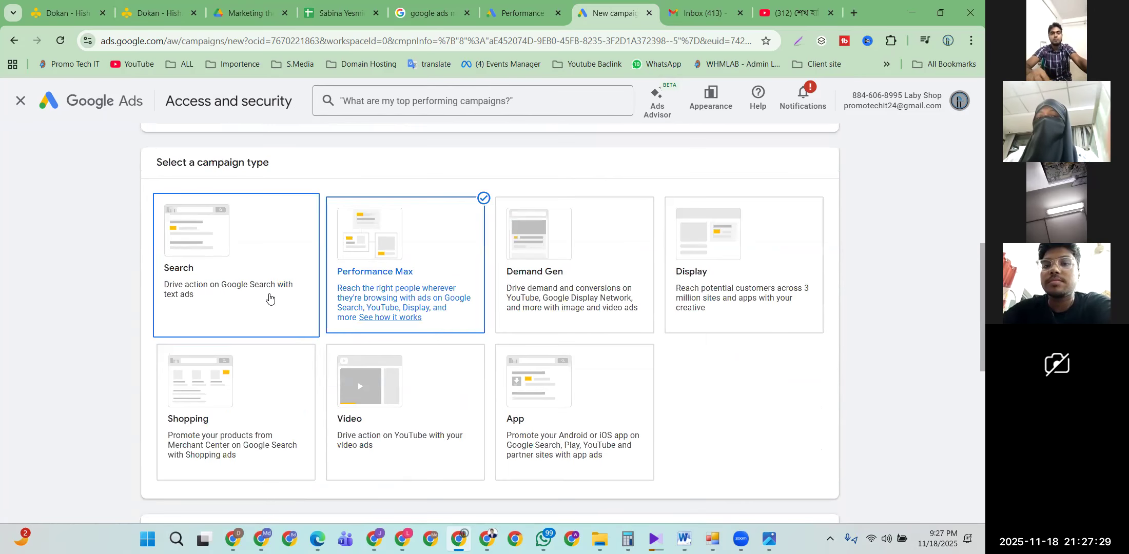
pyautogui.click(267, 292)
pyautogui.scroll(-3, 259, 272)
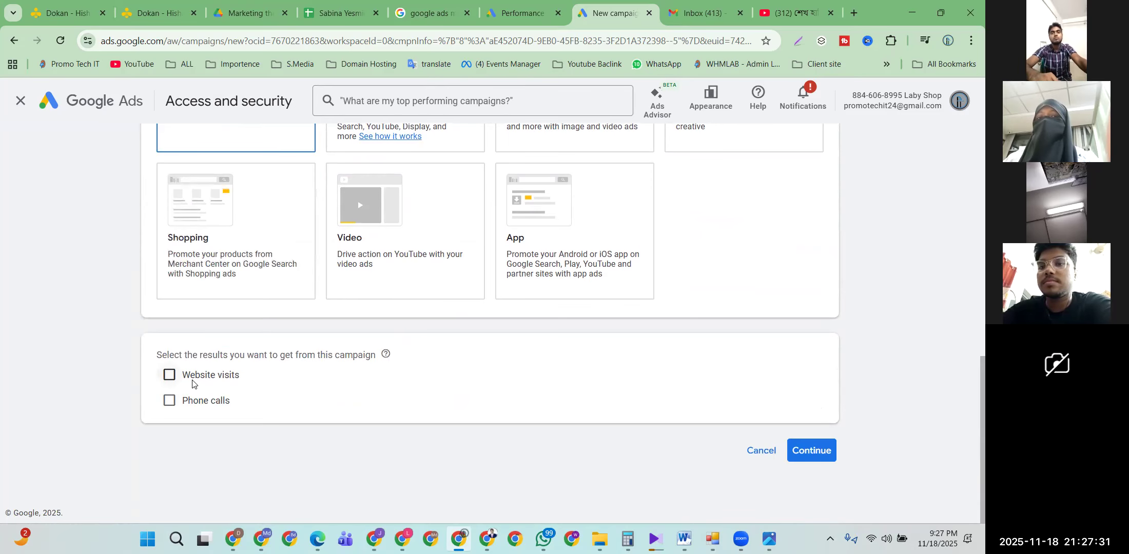
pyautogui.scroll(5, 193, 383)
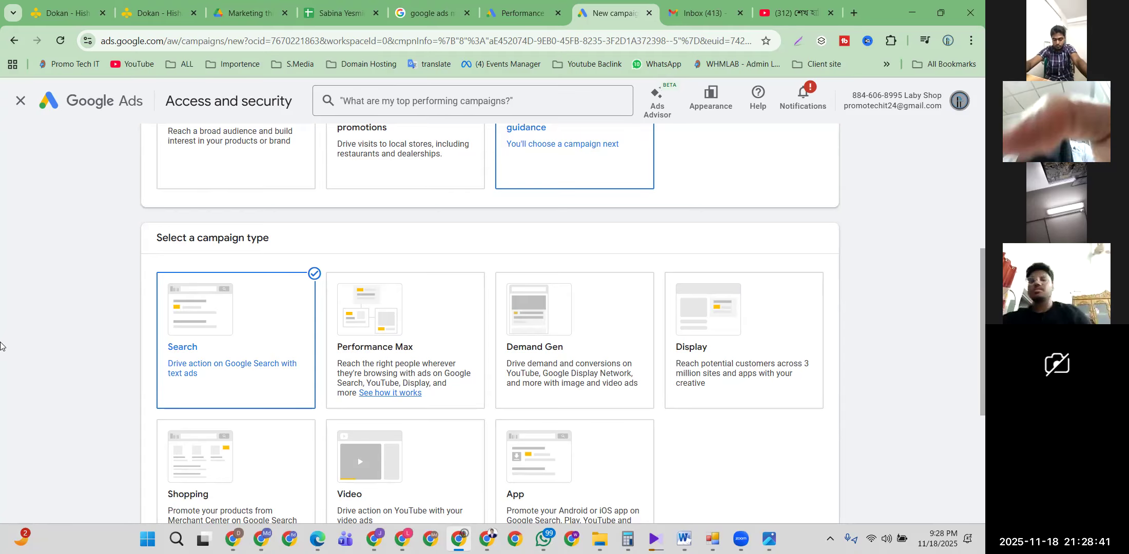
pyautogui.scroll(1, 118, 278)
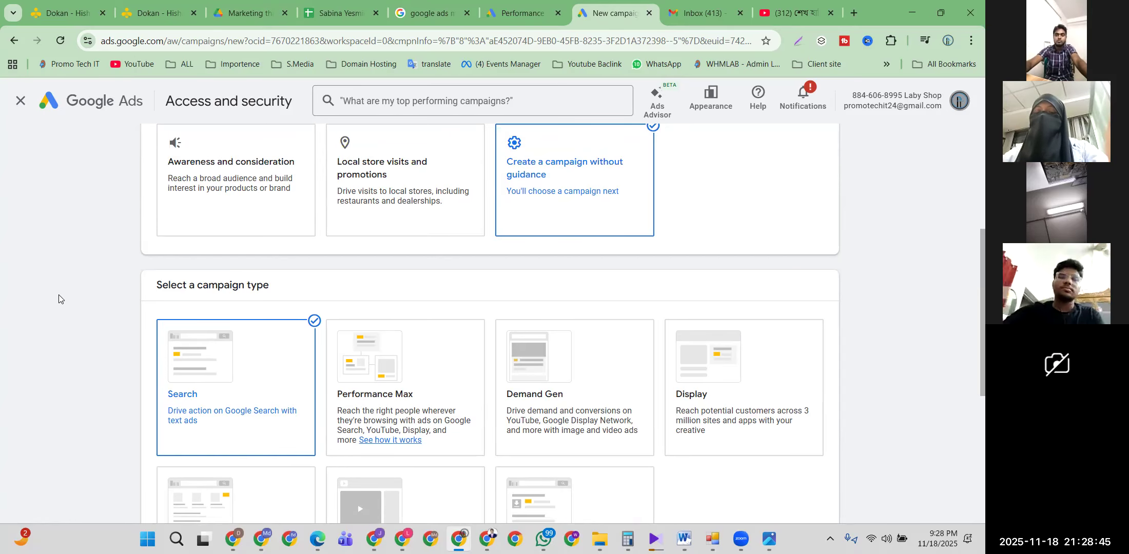
pyautogui.scroll(-3, 56, 293)
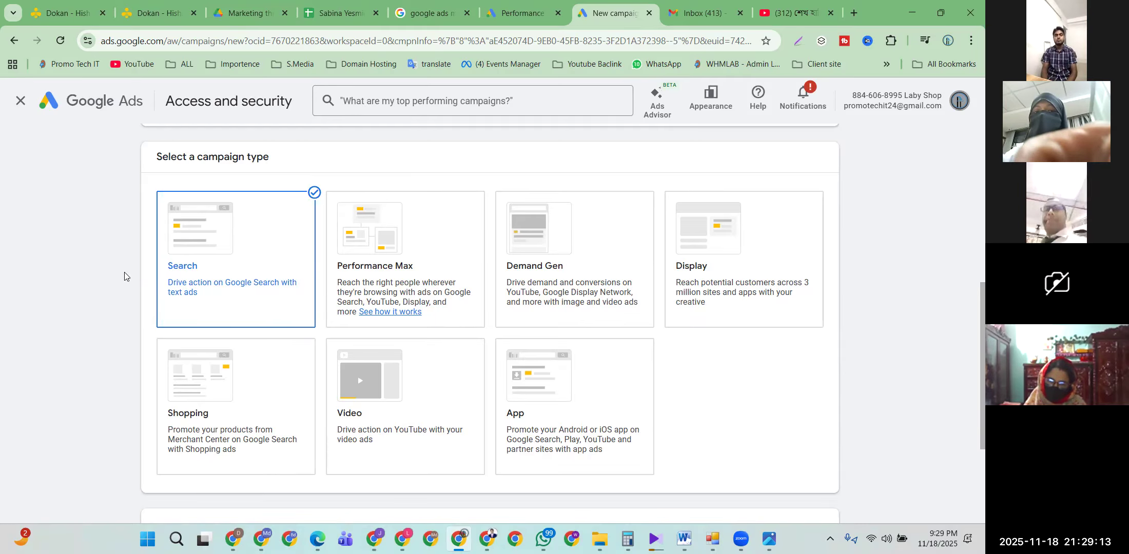
pyautogui.scroll(-3, 148, 305)
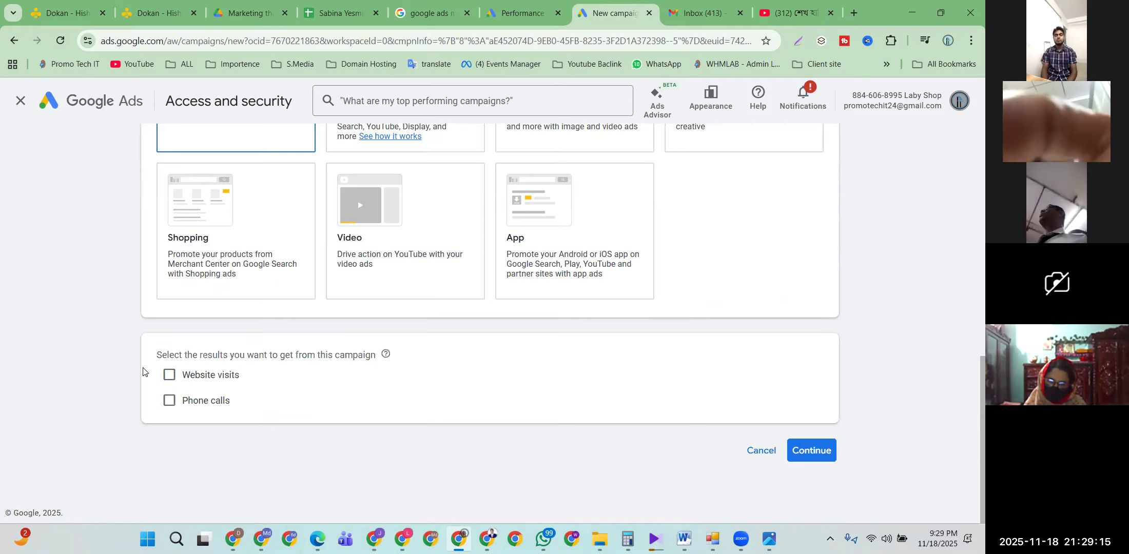
# Step: Keep Phone calls as the only campaign result, dropping Website visits
pyautogui.click(170, 374)
pyautogui.click(238, 408)
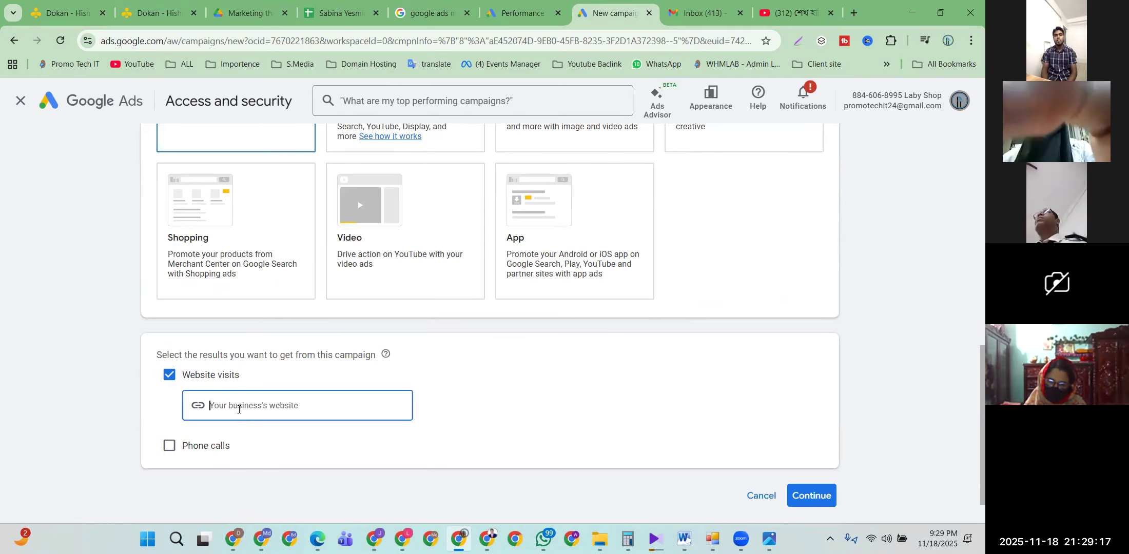
pyautogui.click(176, 443)
pyautogui.scroll(-2, 214, 414)
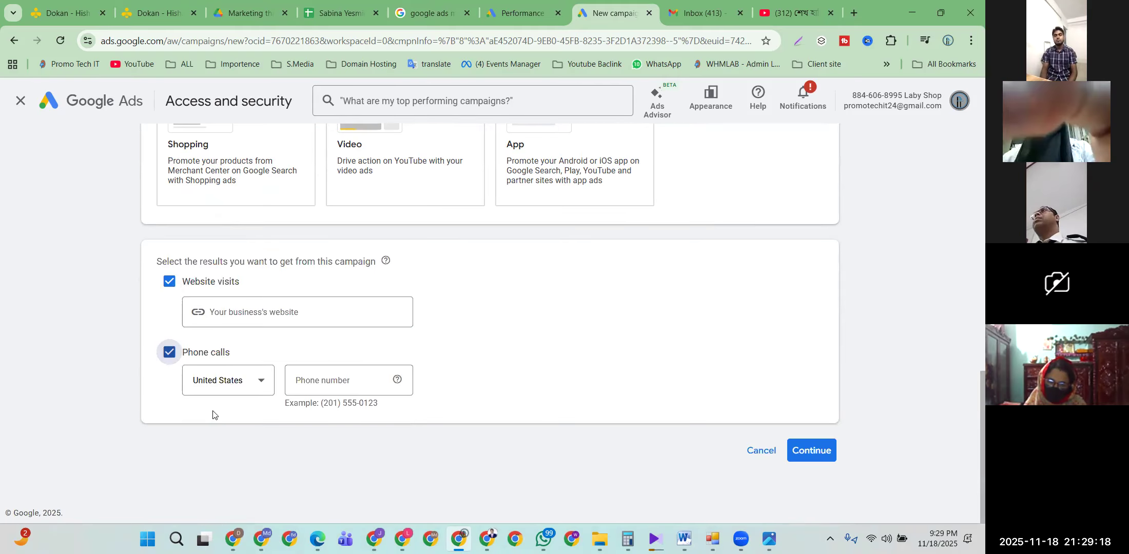
pyautogui.click(170, 282)
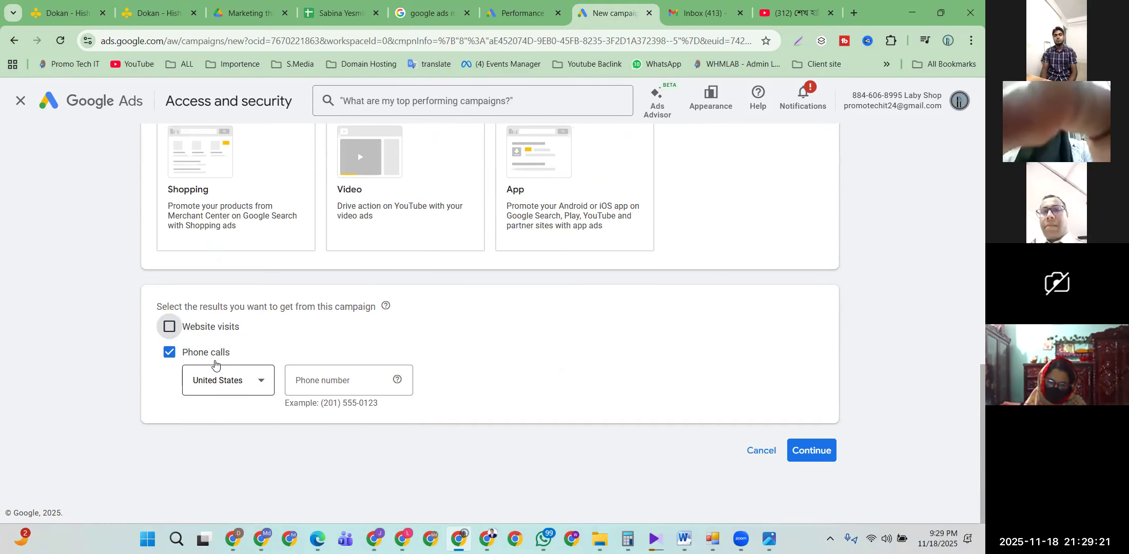
pyautogui.click(169, 327)
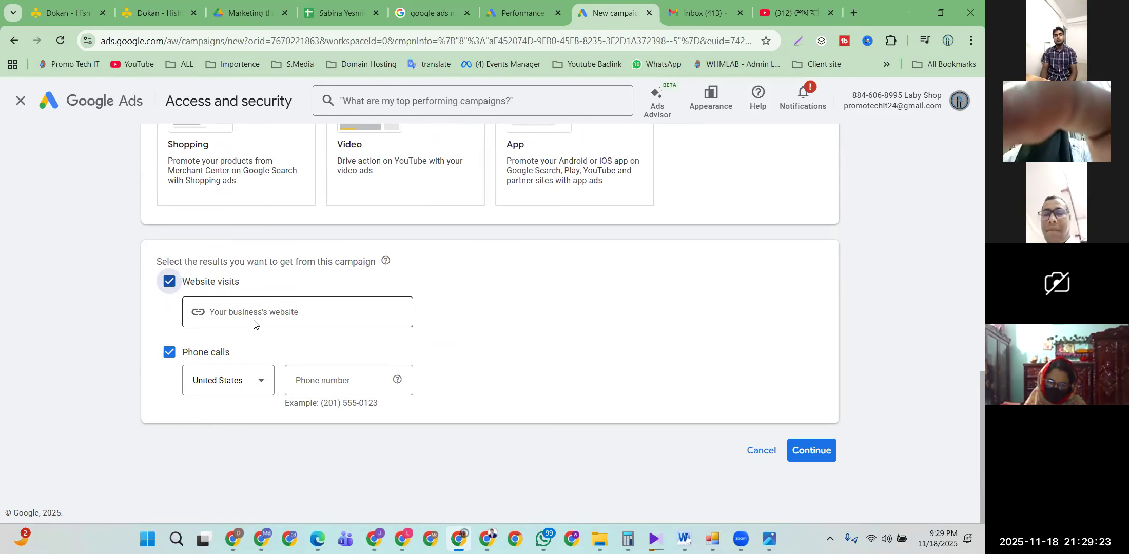
pyautogui.click(169, 281)
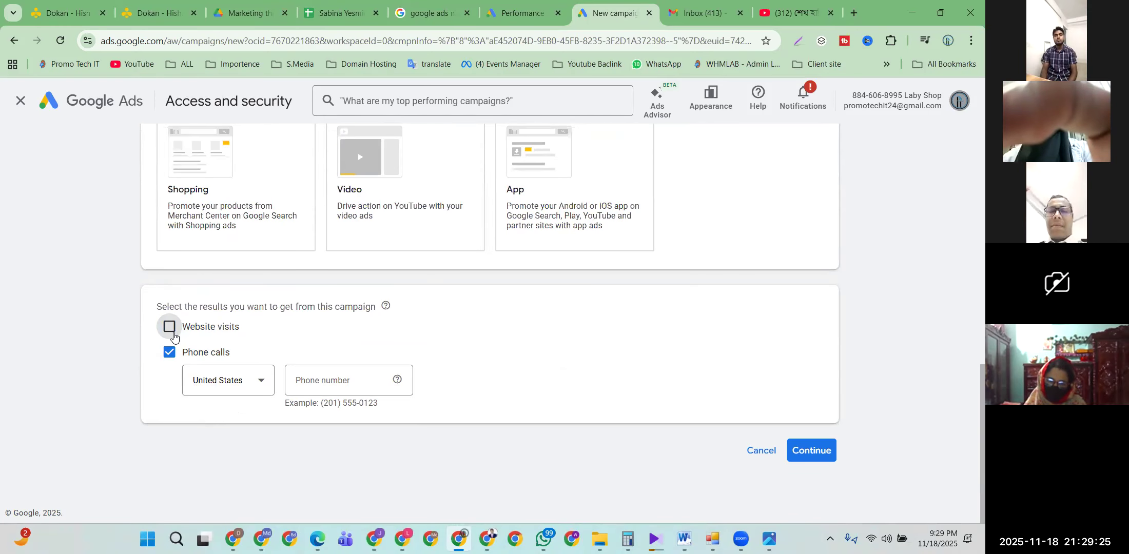
# Step: Enter a Bangladesh business phone number and continue to goal selection
pyautogui.click(217, 382)
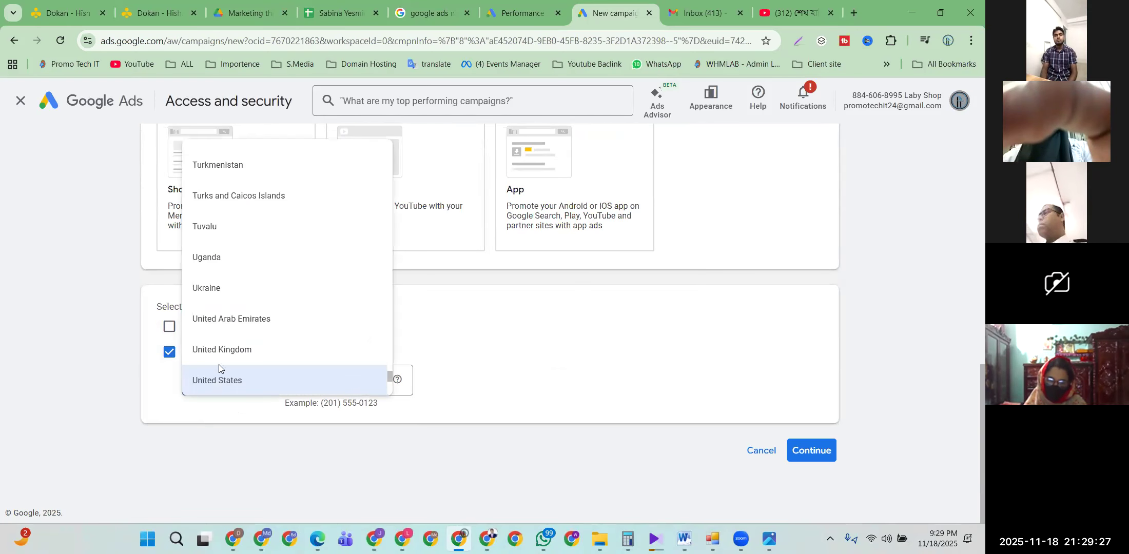
pyautogui.press('b')
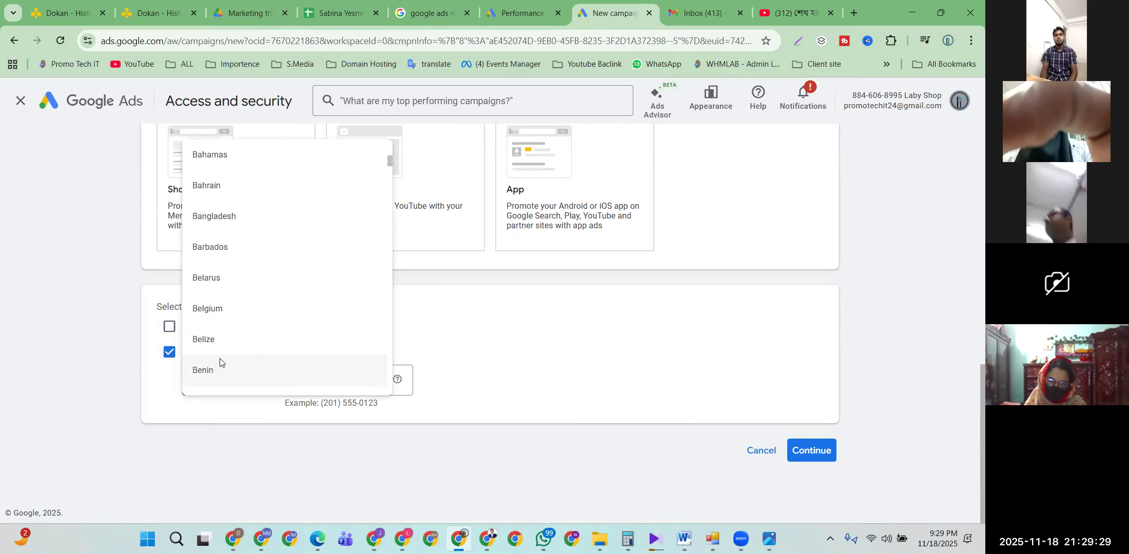
pyautogui.click(228, 217)
pyautogui.click(325, 393)
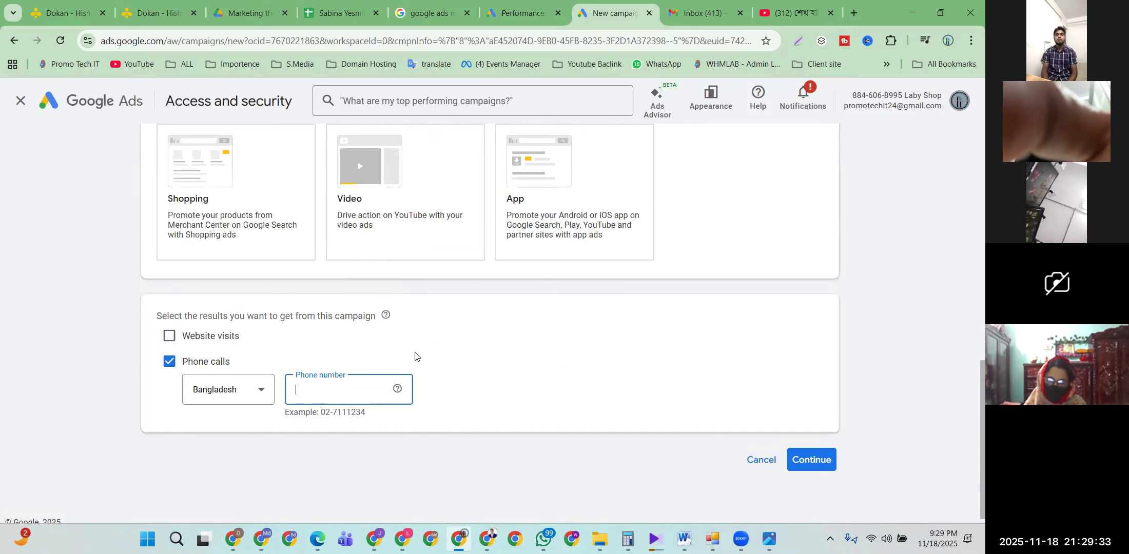
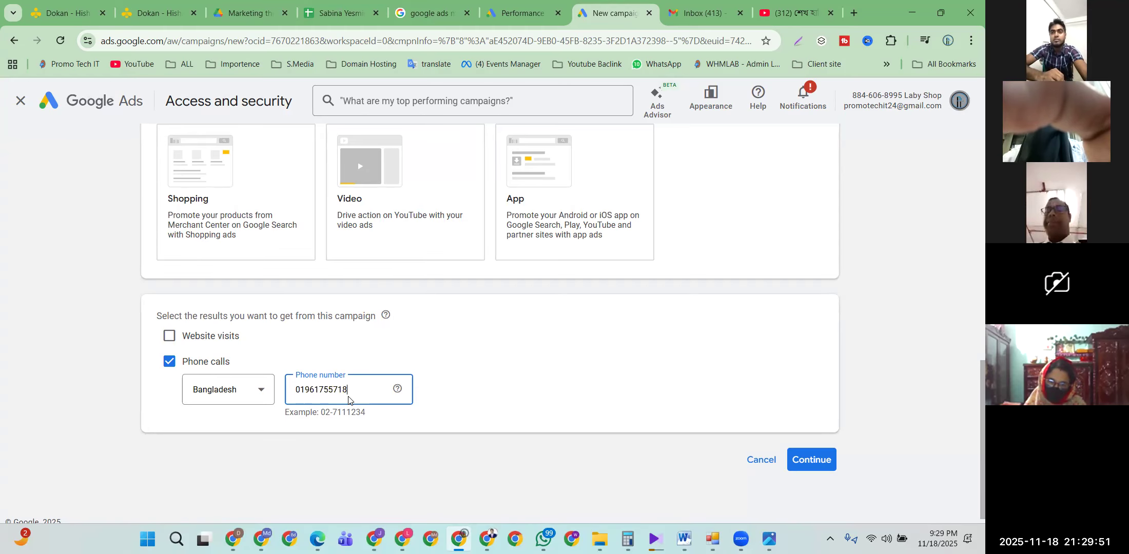
pyautogui.click(456, 393)
pyautogui.click(811, 460)
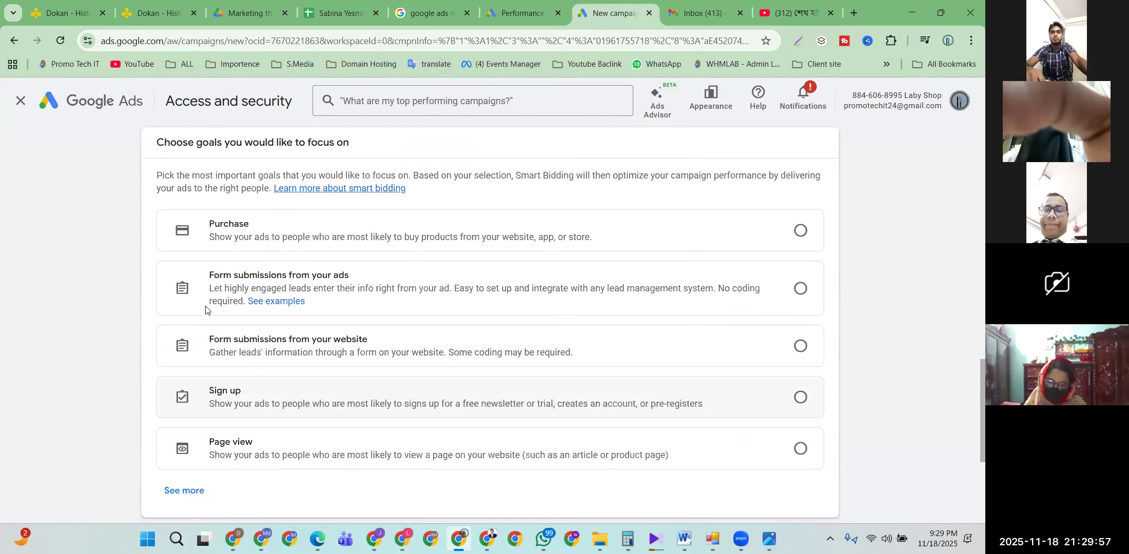
# Step: Expand 'See more' under the focus goals and scroll through all Sales and Leads goals
pyautogui.scroll(10, 207, 319)
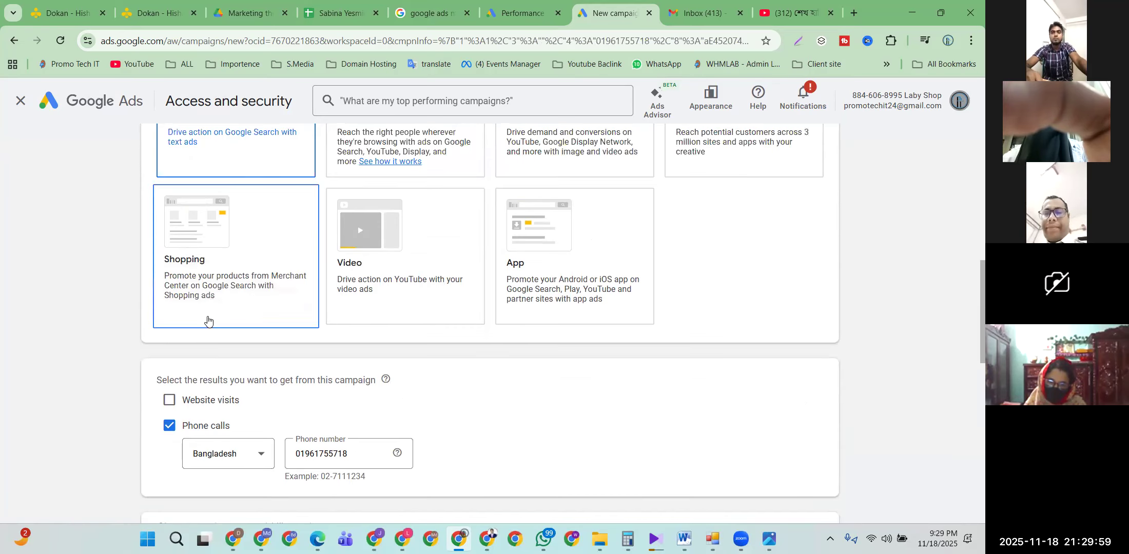
pyautogui.scroll(-4, 208, 319)
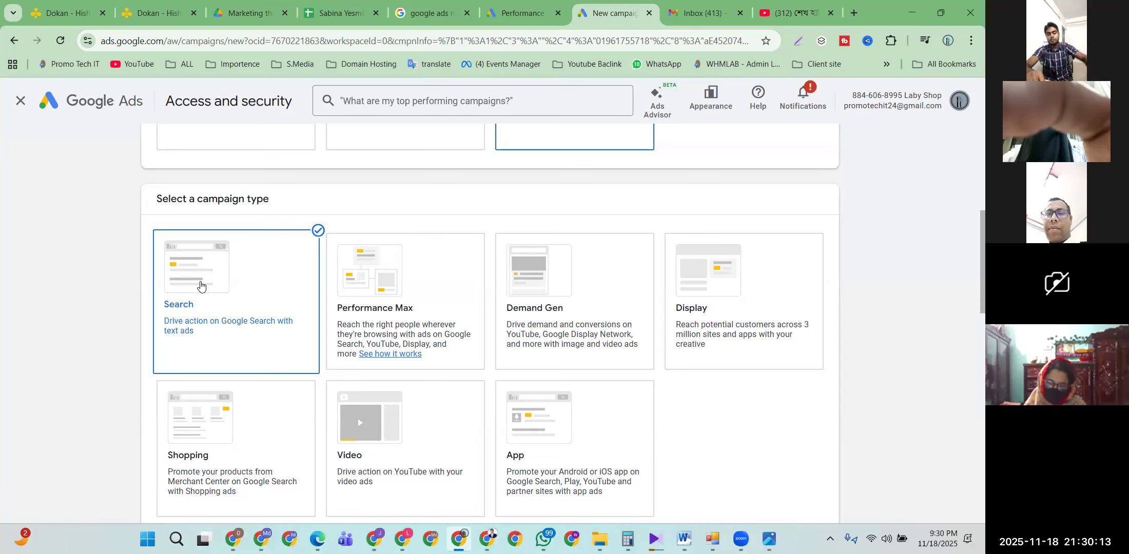
pyautogui.scroll(-2, 154, 308)
pyautogui.scroll(-3, 156, 316)
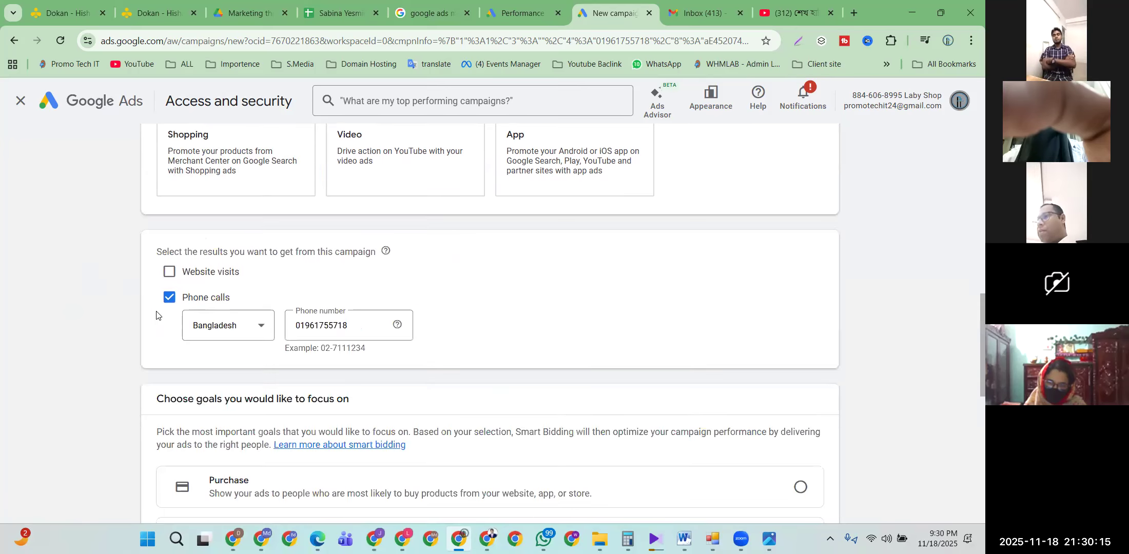
pyautogui.scroll(-3, 202, 322)
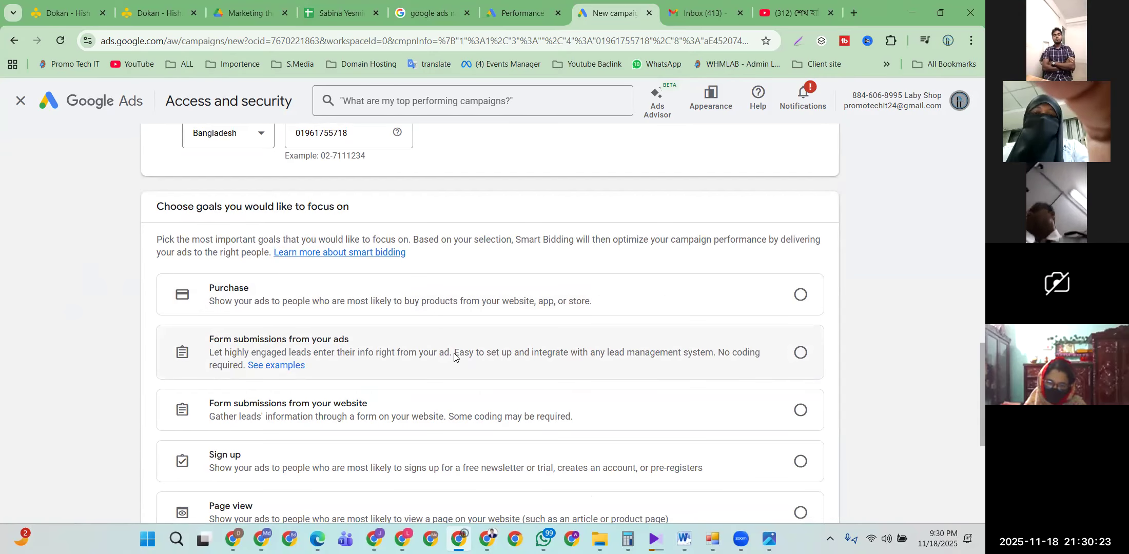
pyautogui.scroll(-1, 415, 380)
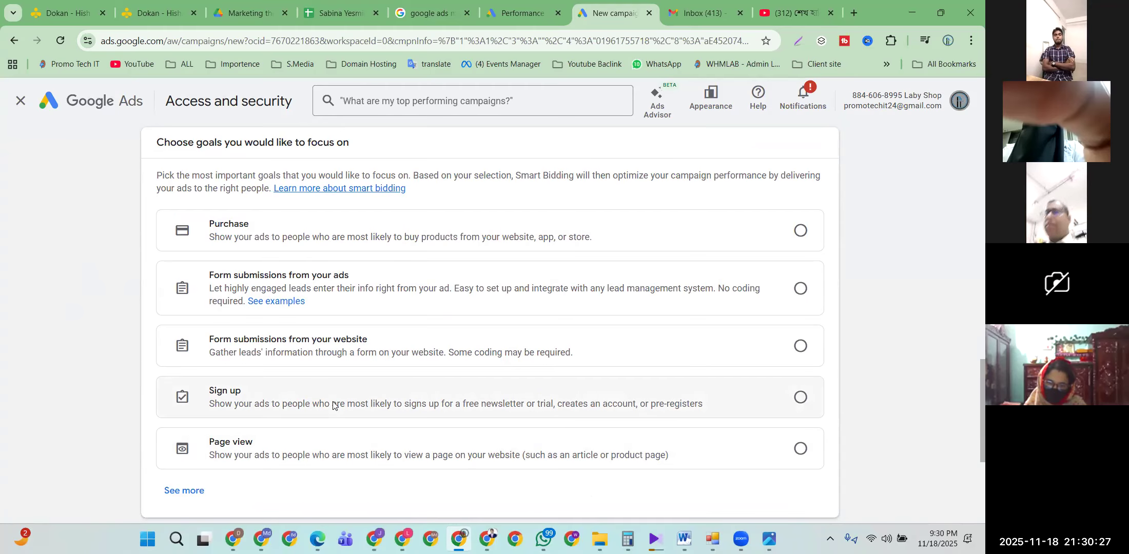
pyautogui.click(185, 492)
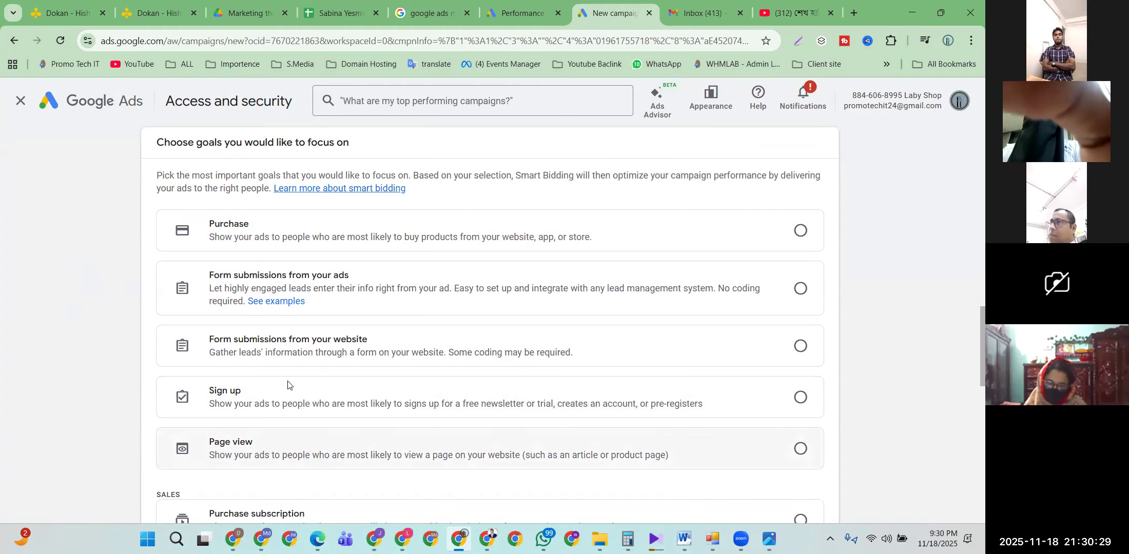
pyautogui.scroll(-5, 285, 387)
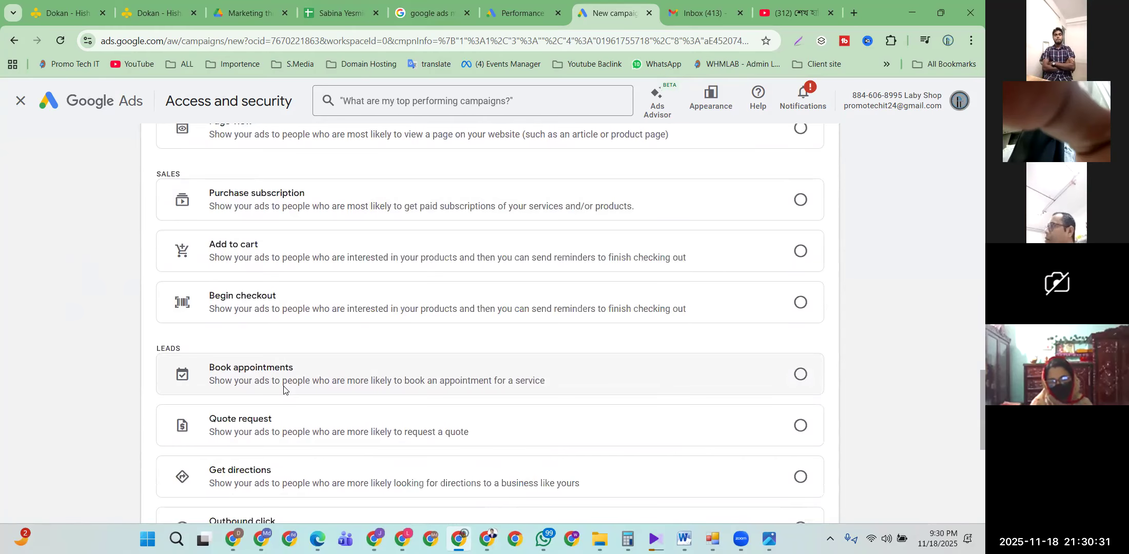
pyautogui.scroll(-4, 285, 388)
pyautogui.scroll(4, 282, 386)
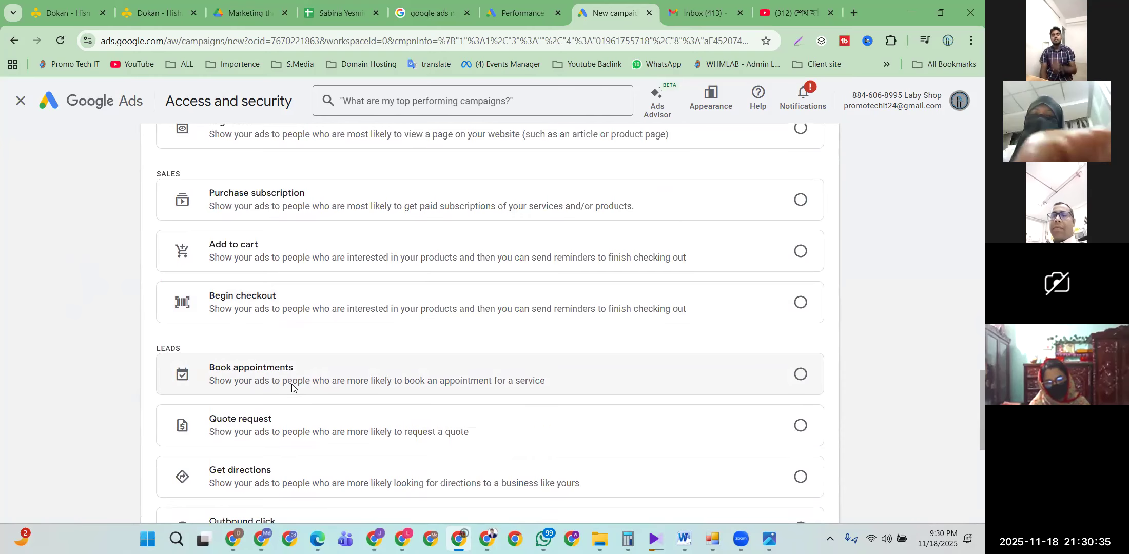
pyautogui.scroll(1, 294, 386)
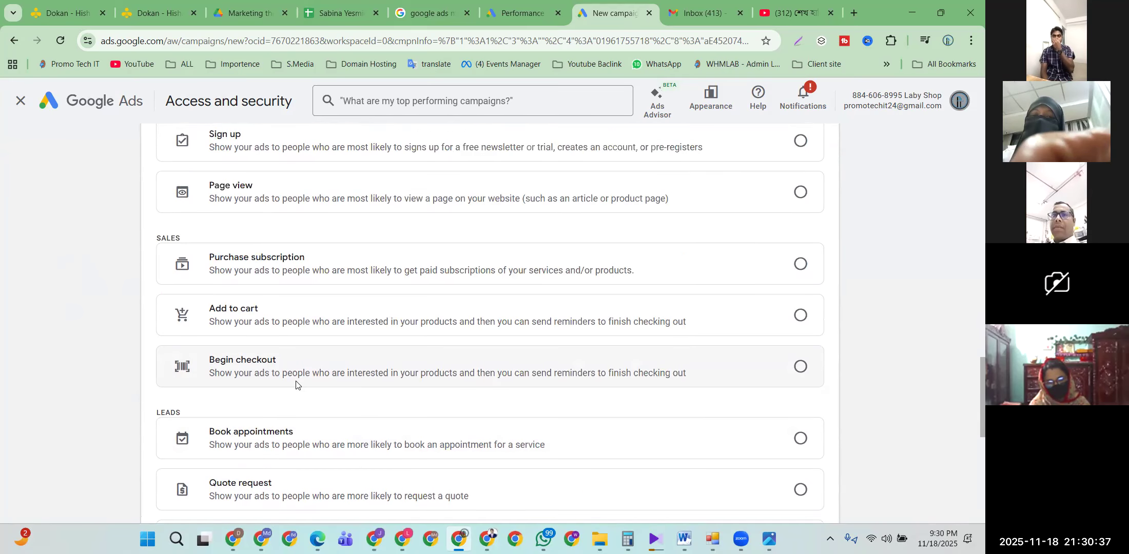
pyautogui.scroll(3, 295, 384)
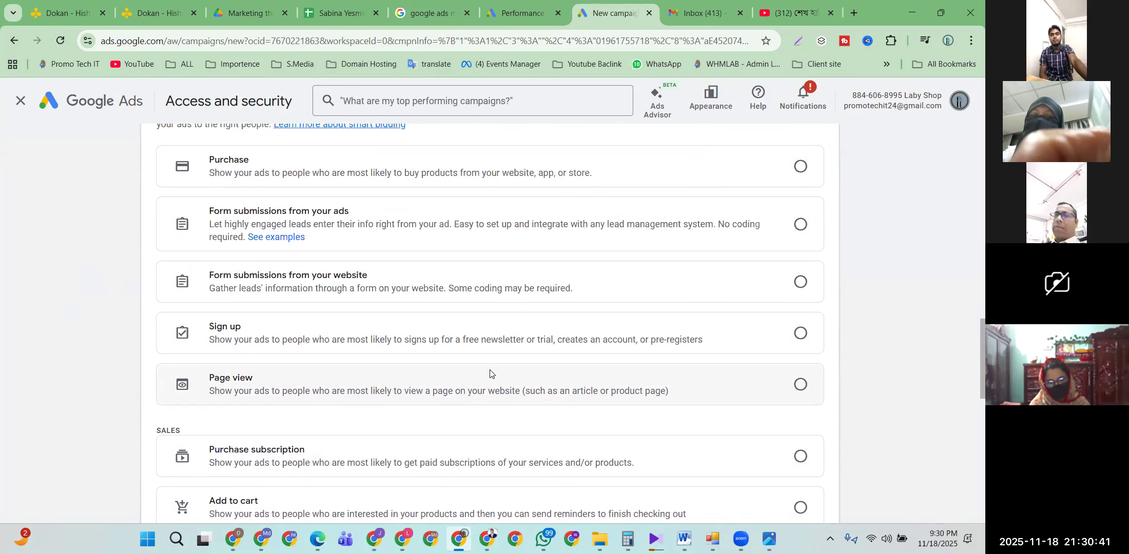
pyautogui.scroll(2, 480, 354)
pyautogui.scroll(-12, 354, 307)
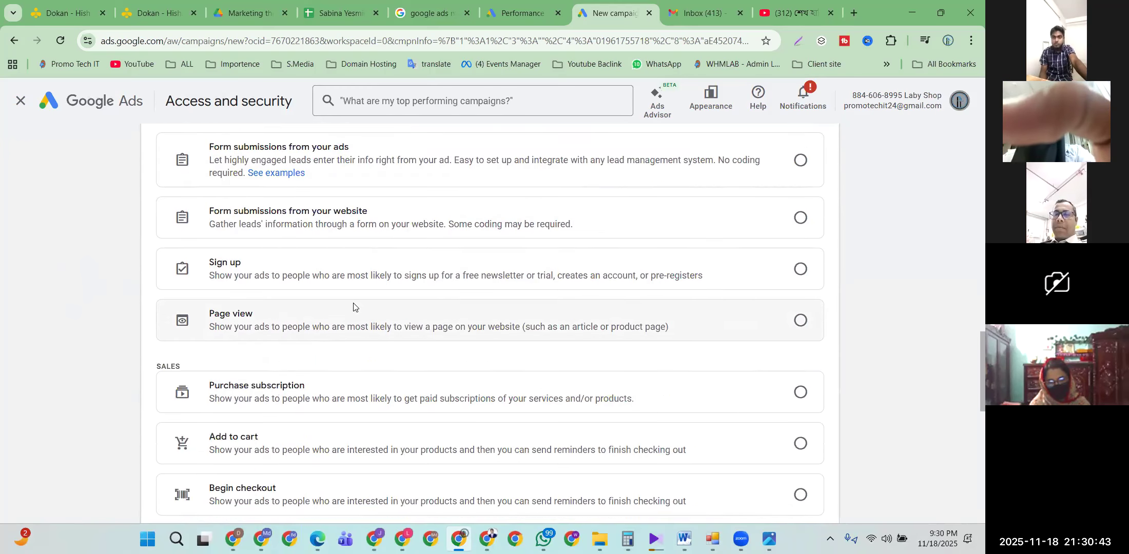
pyautogui.scroll(6, 326, 383)
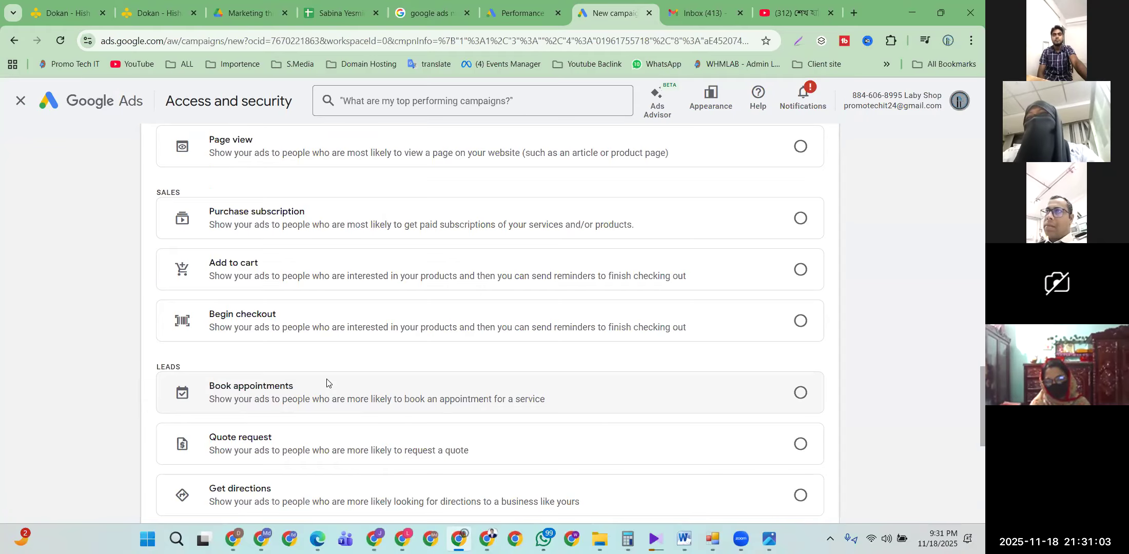
pyautogui.scroll(12, 250, 296)
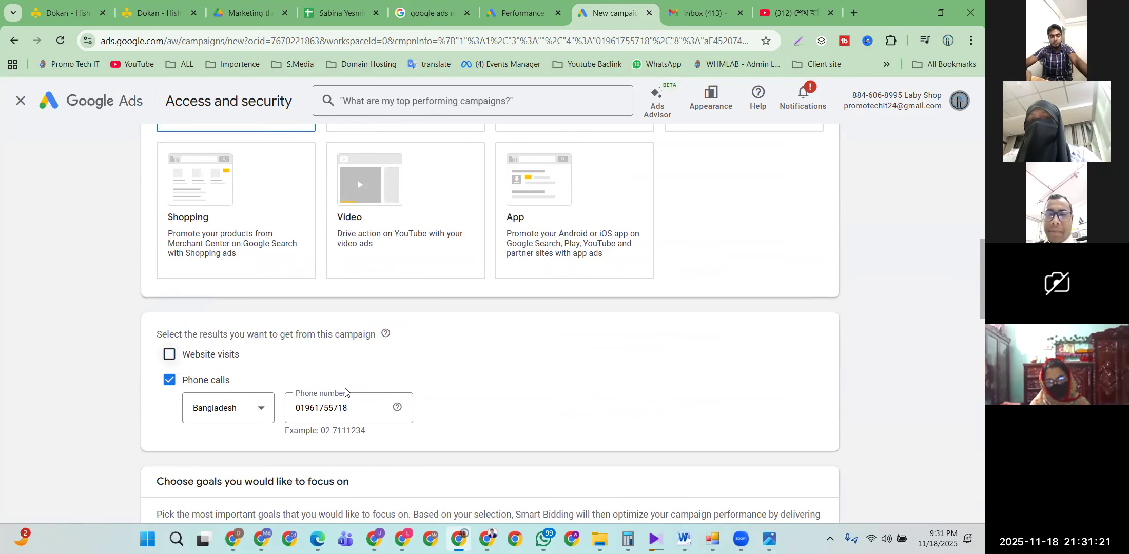
# Step: Choose Purchase as the conversion goal for campaign Search-1
pyautogui.scroll(5, 318, 394)
pyautogui.scroll(-8, 275, 399)
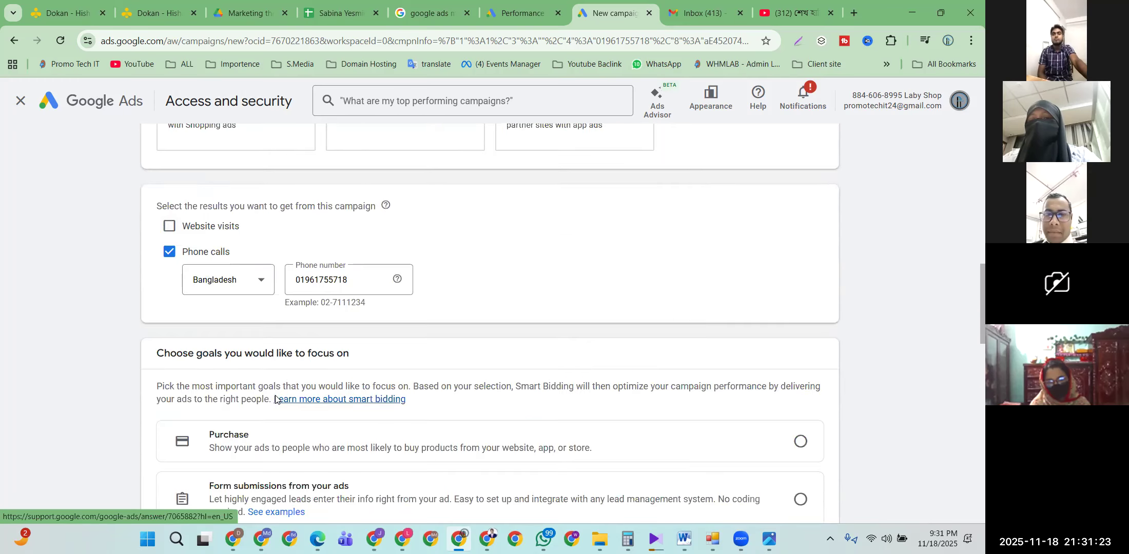
pyautogui.scroll(-10, 276, 399)
pyautogui.scroll(13, 277, 403)
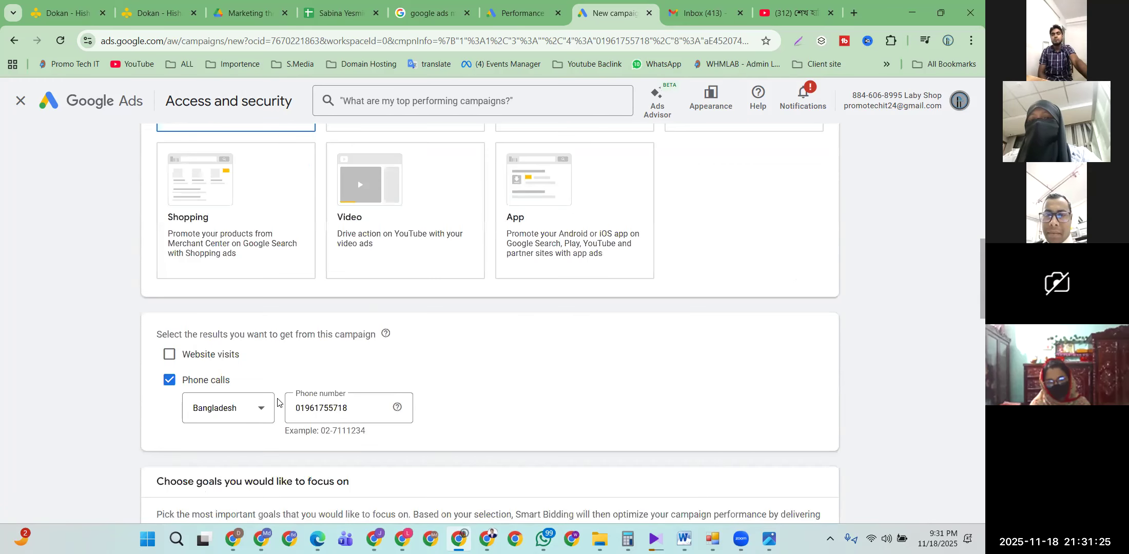
pyautogui.scroll(9, 277, 402)
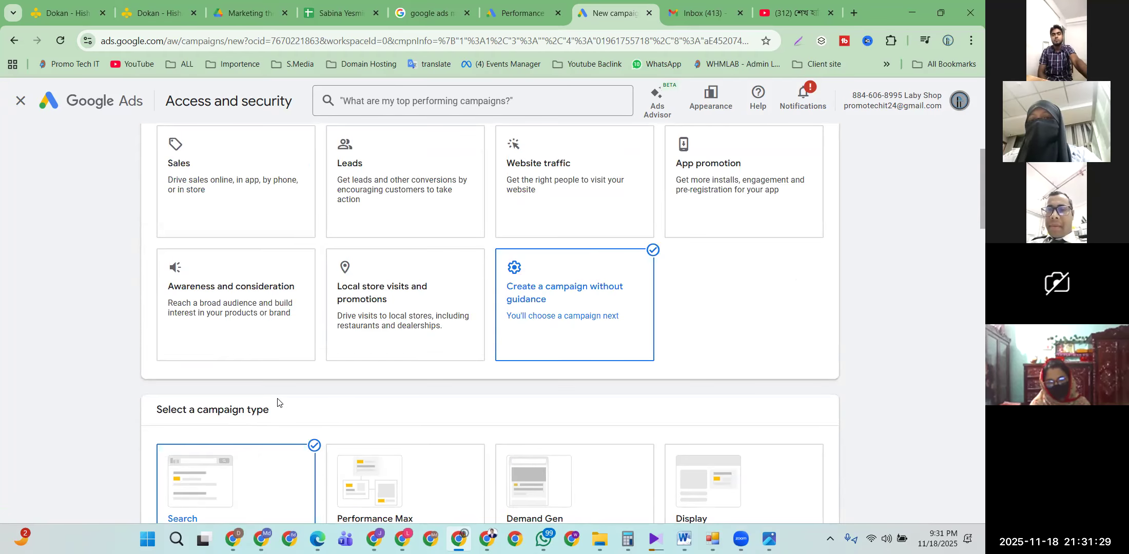
pyautogui.scroll(-10, 277, 403)
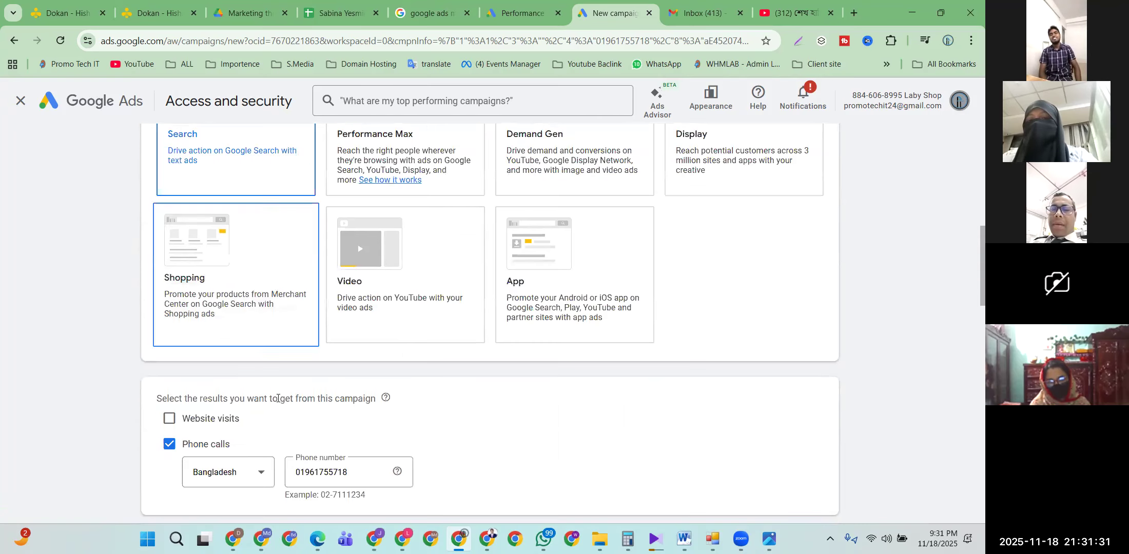
pyautogui.scroll(1, 259, 413)
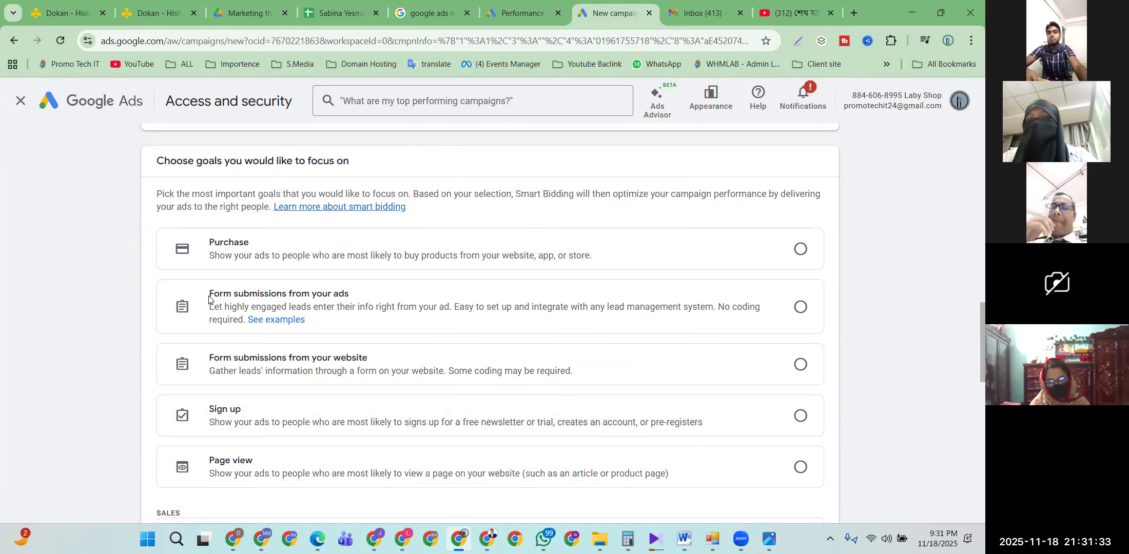
pyautogui.click(331, 251)
pyautogui.scroll(-10, 335, 443)
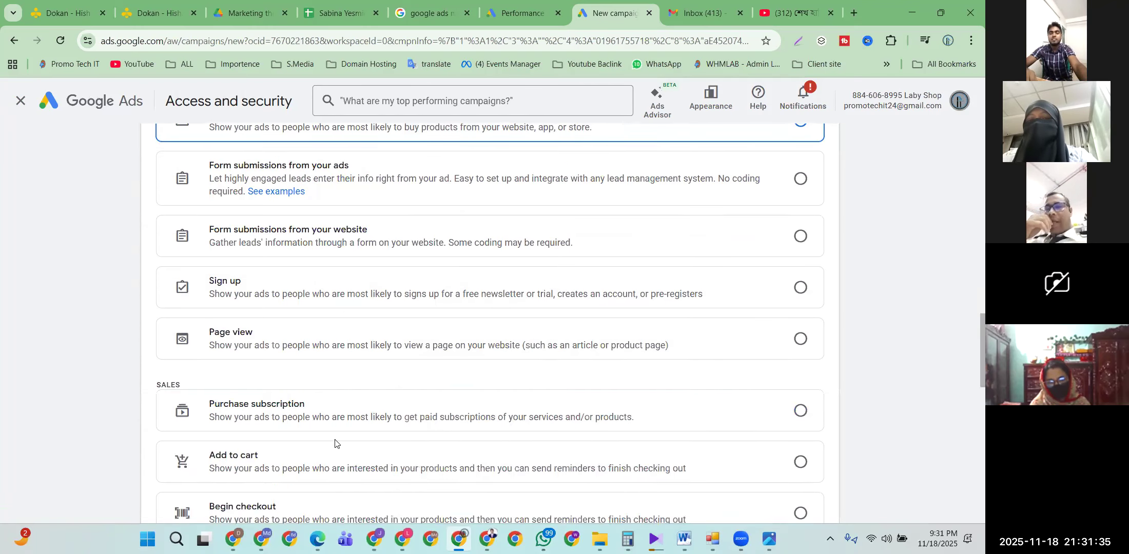
pyautogui.scroll(-3, 335, 440)
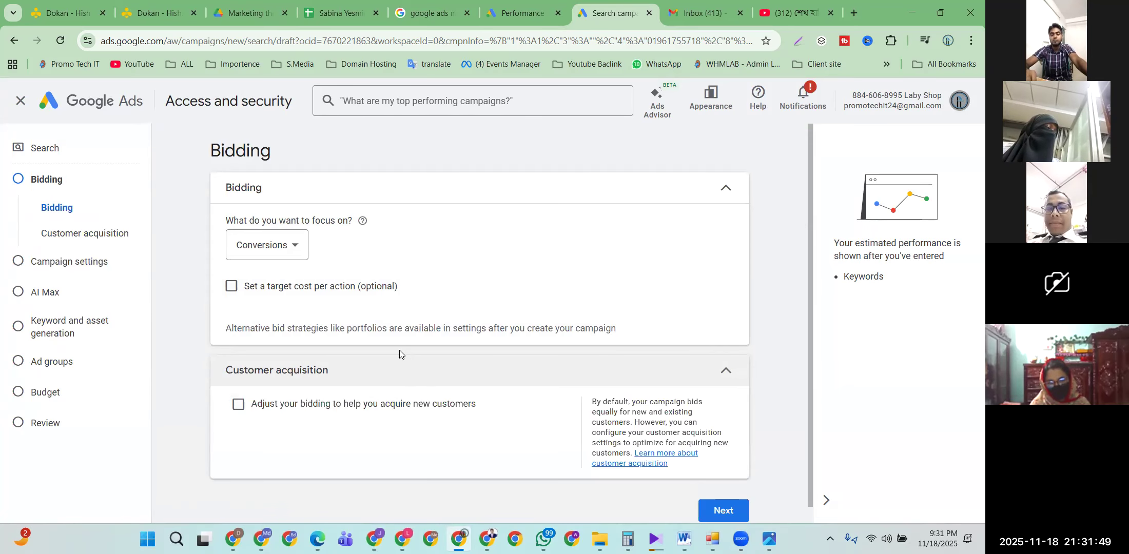
# Step: Change the bidding focus from Conversions to Clicks and enable a maximum cost-per-click bid limit
pyautogui.scroll(-1, 367, 306)
pyautogui.scroll(1, 348, 313)
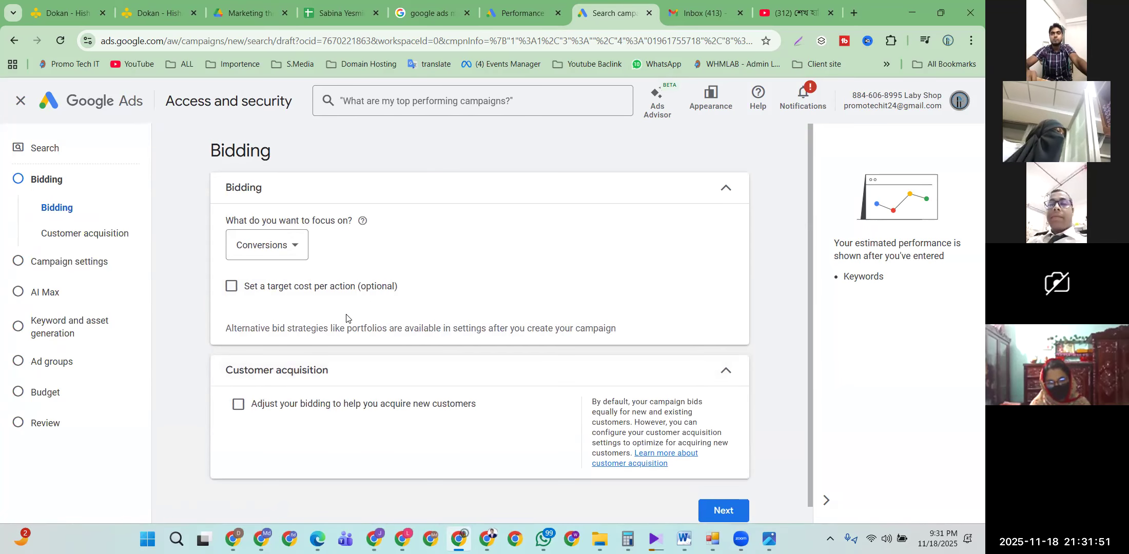
pyautogui.click(276, 246)
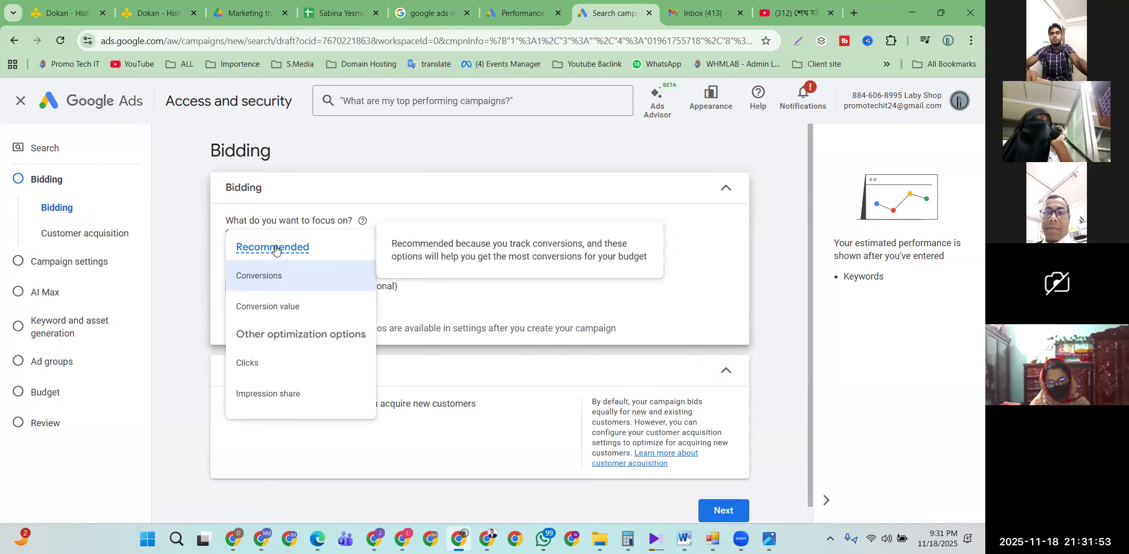
pyautogui.moveTo(297, 398)
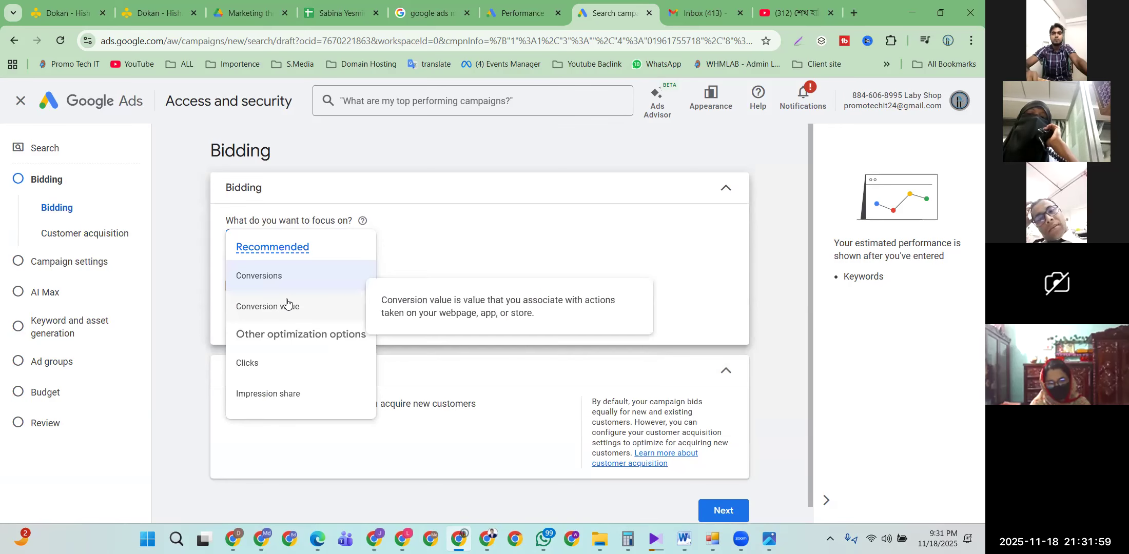
pyautogui.click(498, 236)
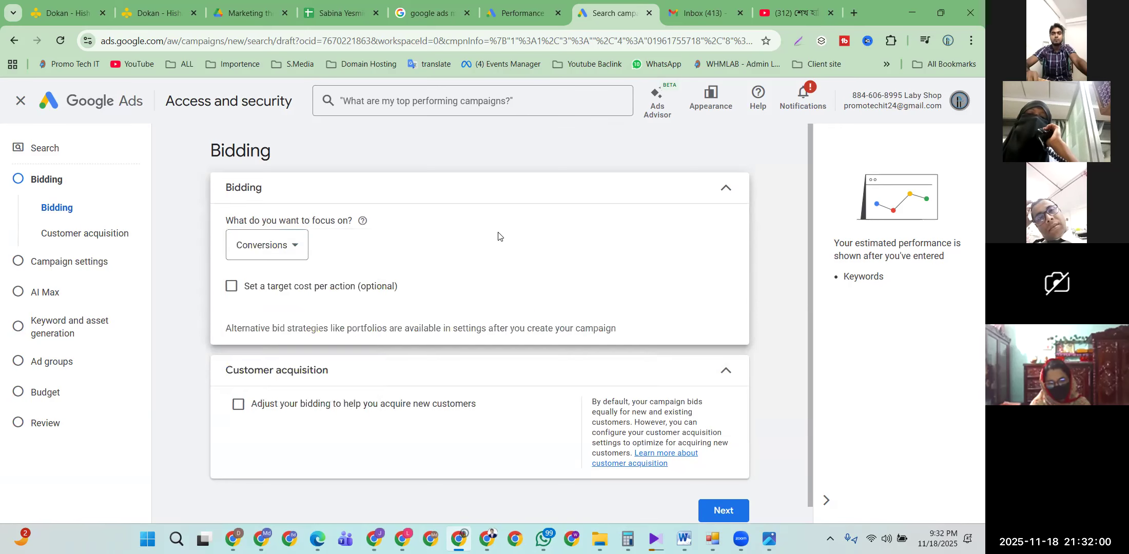
pyautogui.click(294, 245)
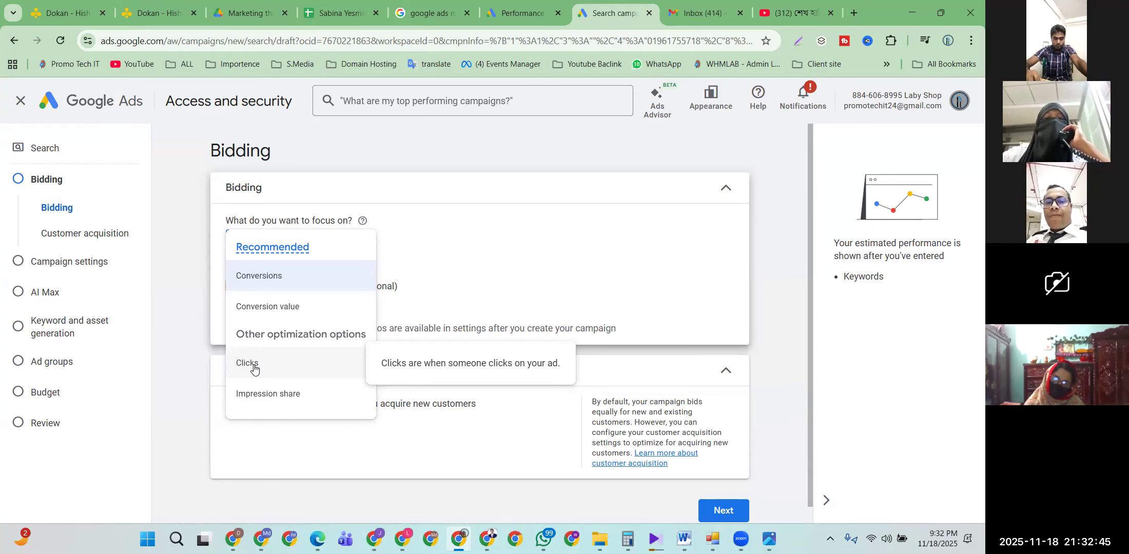
pyautogui.click(254, 368)
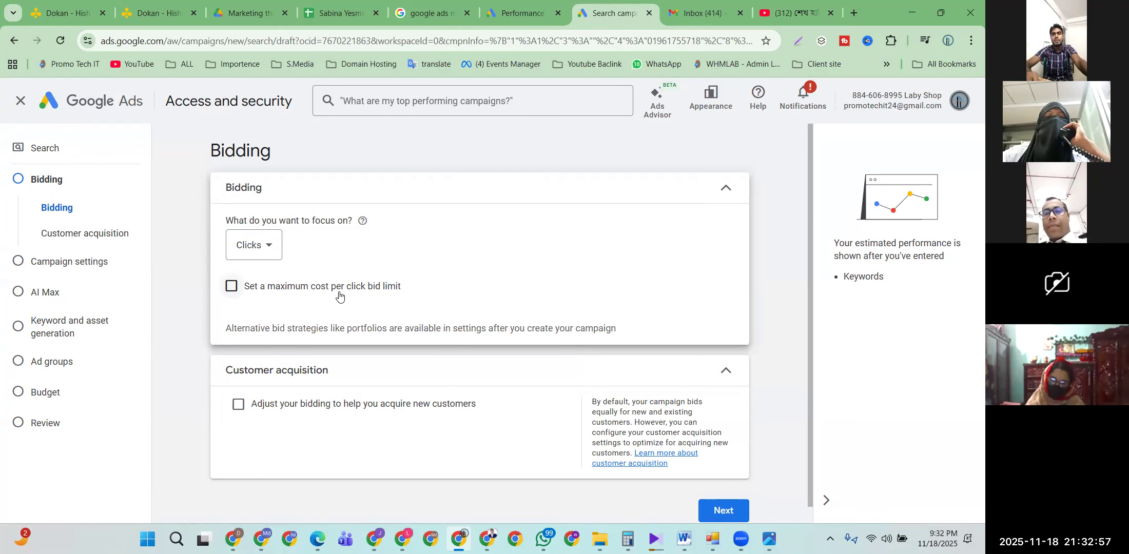
pyautogui.click(231, 287)
# Step: Enter 0.01 as the maximum cost per click bid limit
pyautogui.click(262, 330)
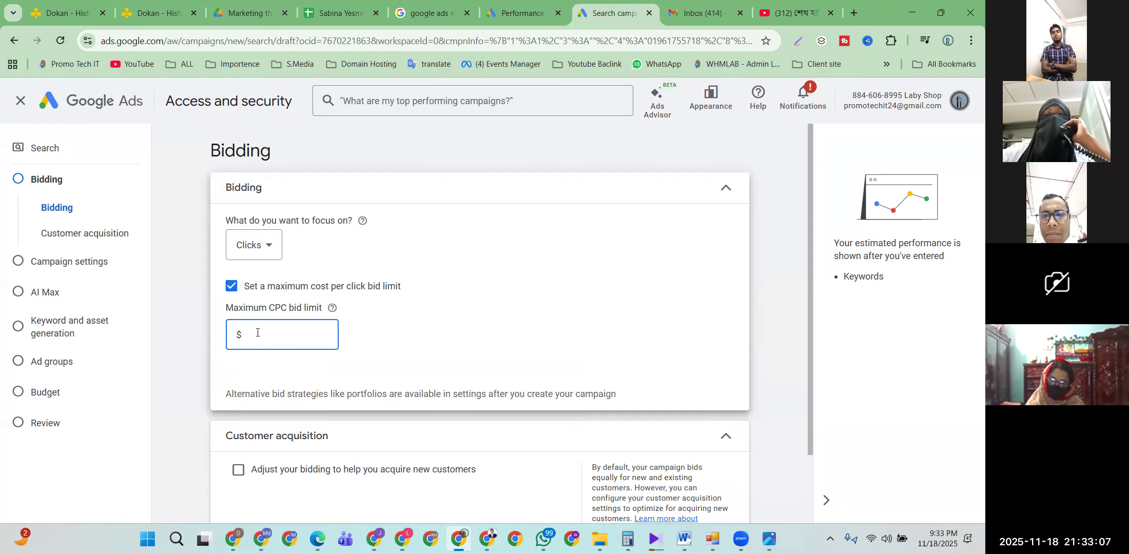
pyautogui.write('0.01')
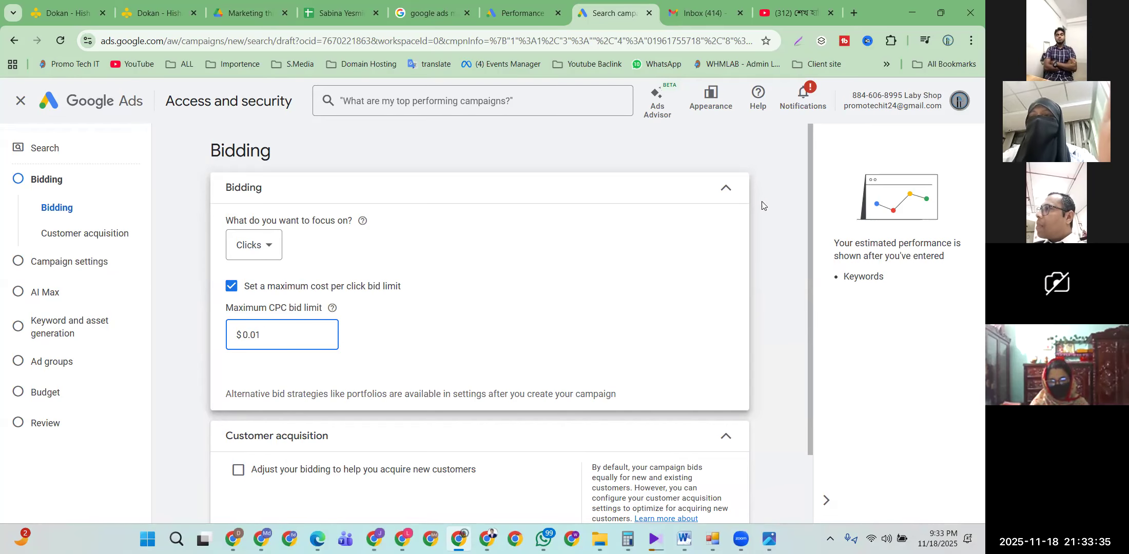
# Step: Open a blank new browser tab, check the signed-in Google account, then go back to the Google Ads tab
pyautogui.click(853, 13)
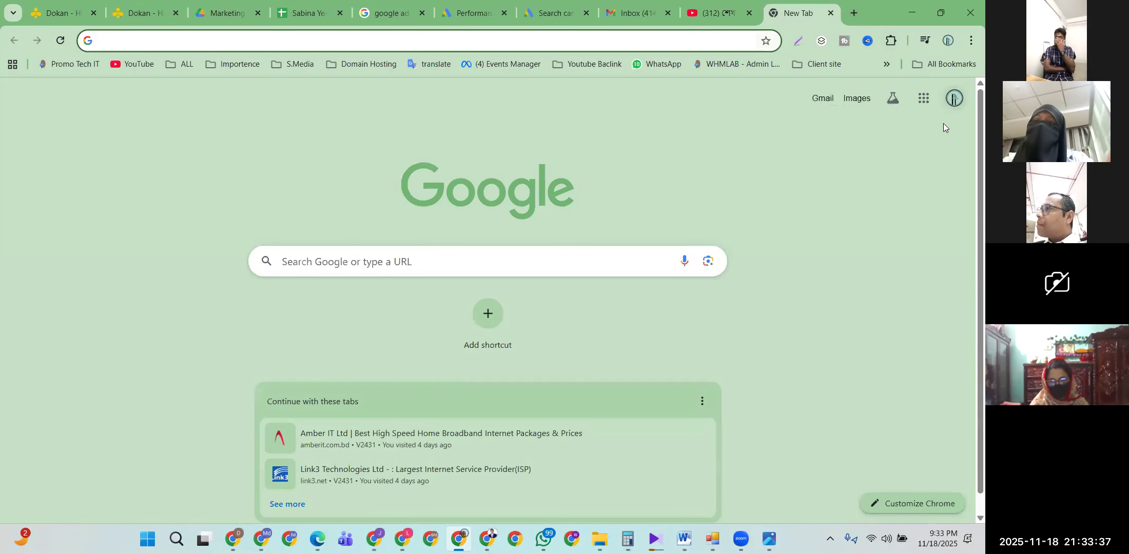
pyautogui.click(954, 98)
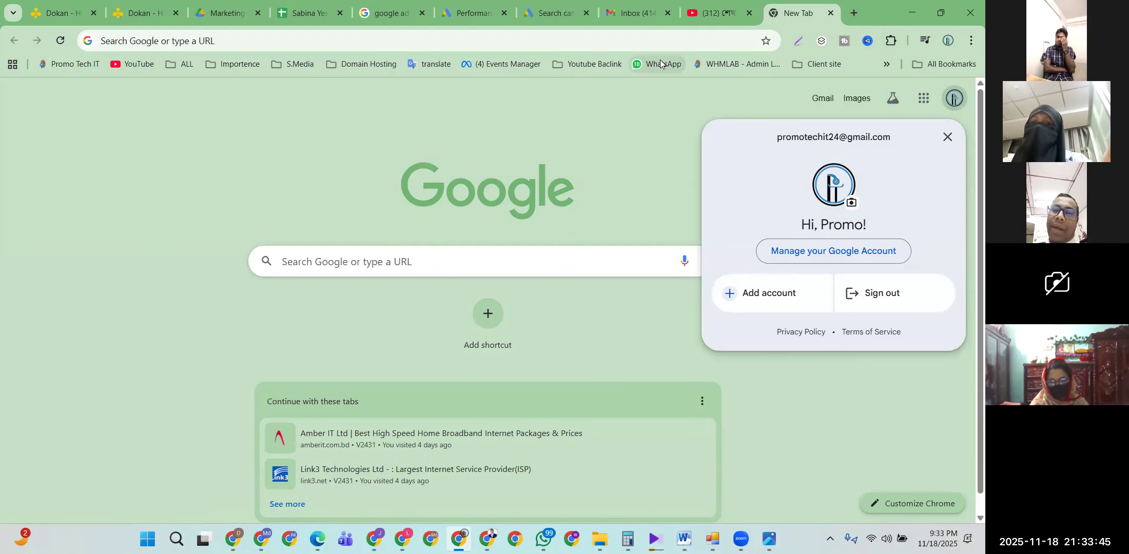
pyautogui.click(543, 15)
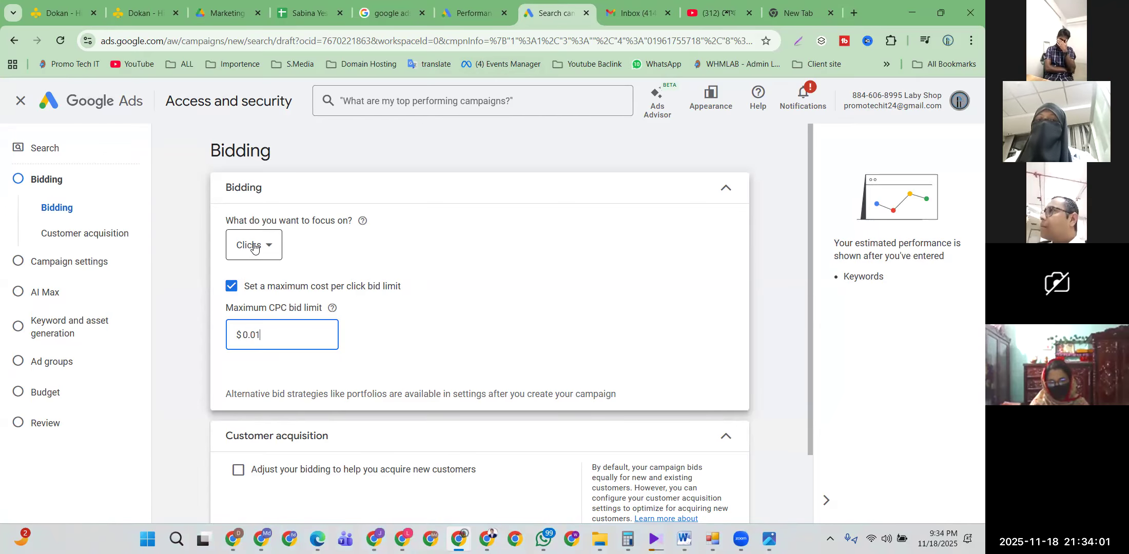
# Step: Leave the Bidding page with Clicks focus and the $0.01 limit, and continue to Campaign settings
pyautogui.scroll(-2, 254, 246)
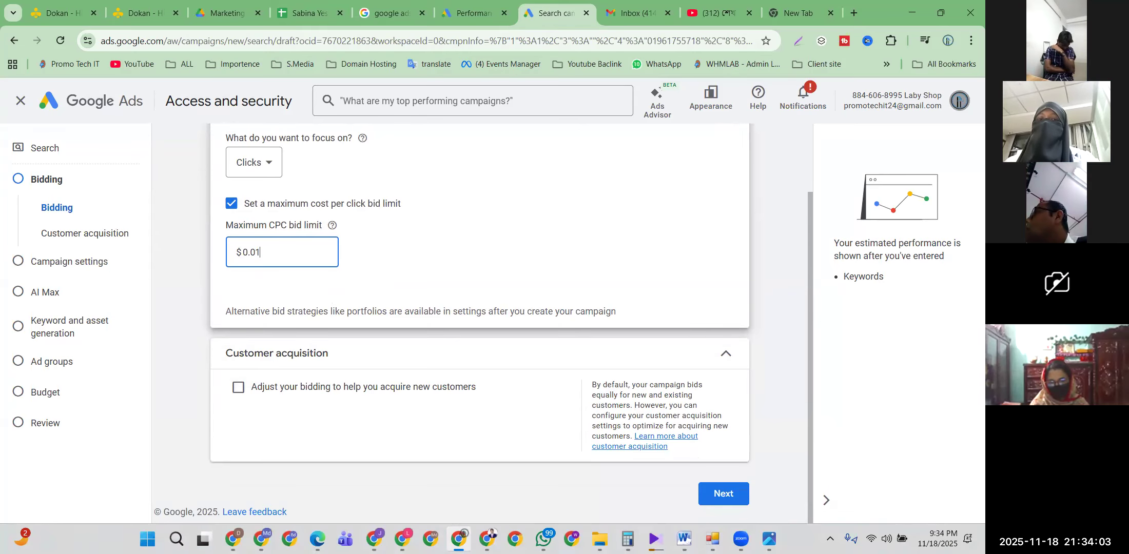
pyautogui.click(732, 495)
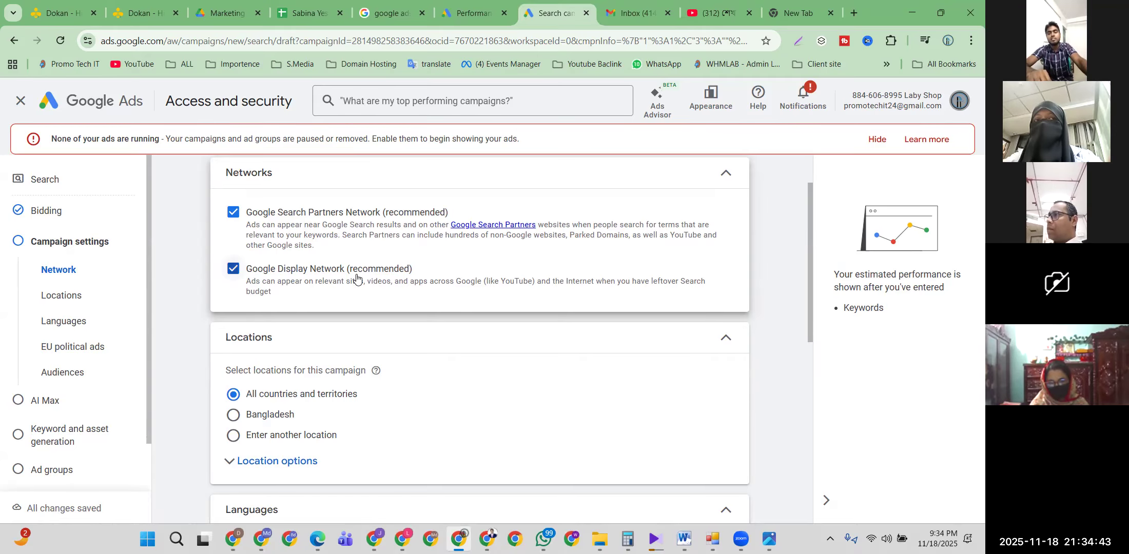
# Step: Keep the Google Display Network included after briefly turning it off and back on
pyautogui.click(229, 271)
pyautogui.click(229, 271)
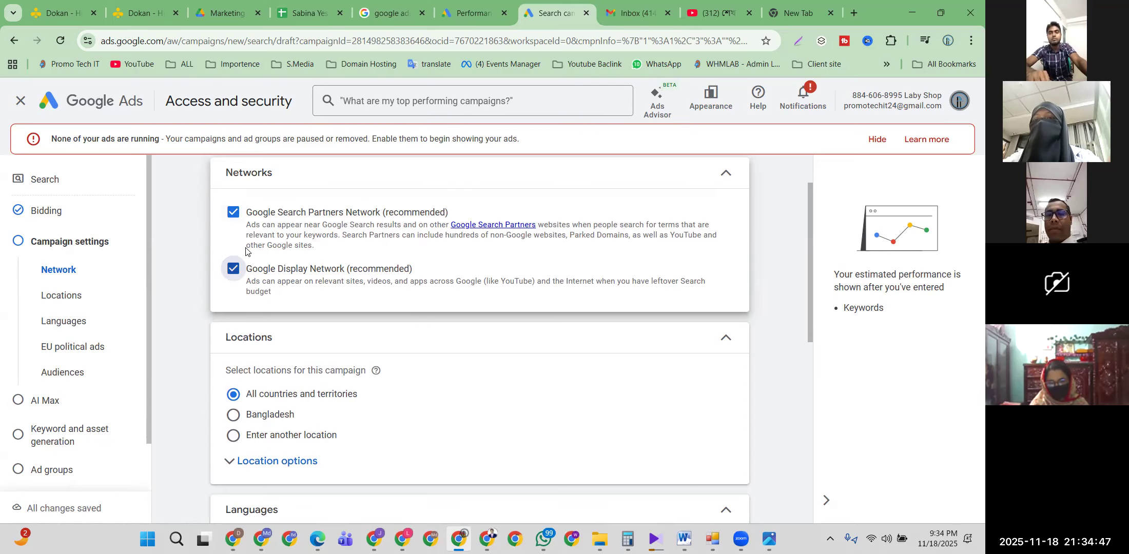
pyautogui.scroll(-2, 253, 269)
pyautogui.scroll(2, 253, 269)
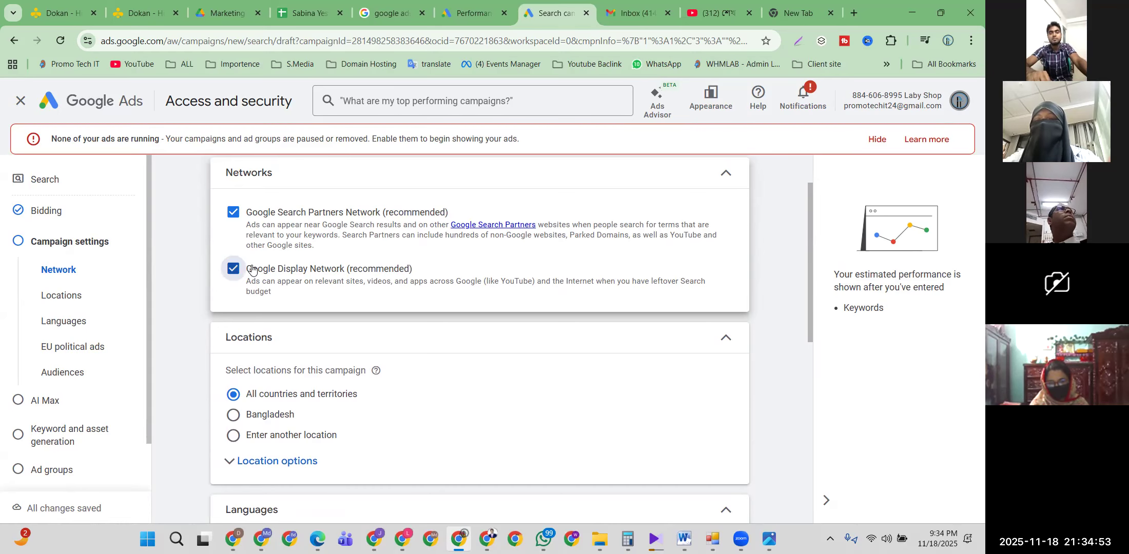
pyautogui.scroll(-1, 252, 271)
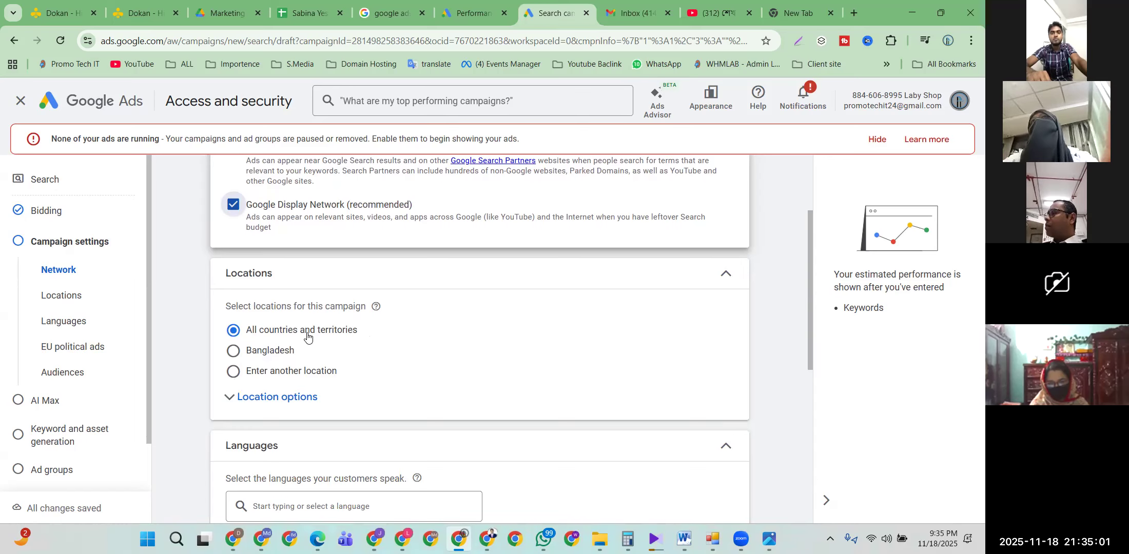
# Step: Target the campaign at Bangladesh only, leaving location options collapsed, and scroll down to Languages
pyautogui.click(233, 351)
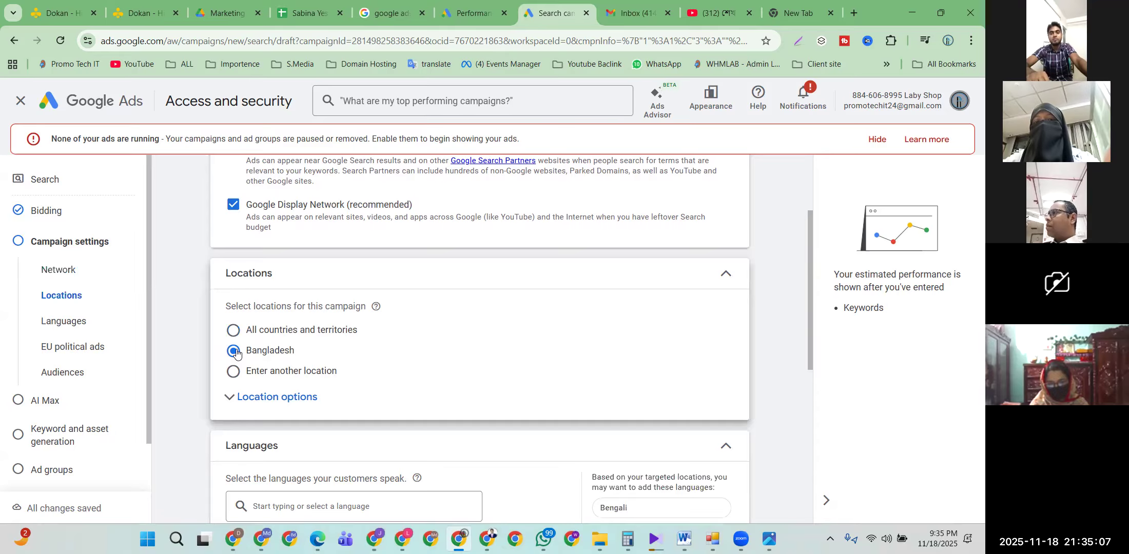
pyautogui.click(257, 400)
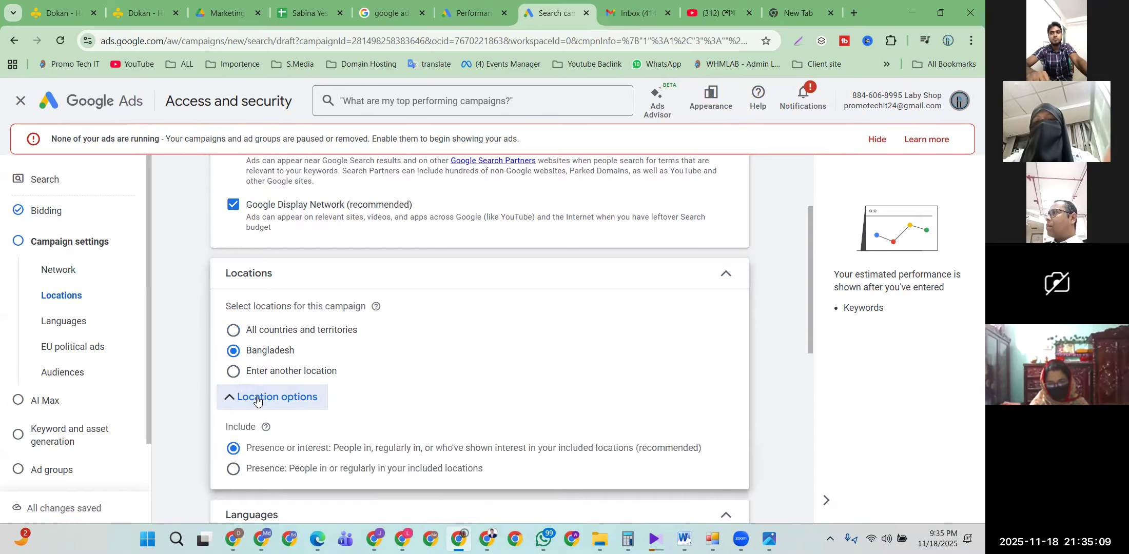
pyautogui.click(233, 376)
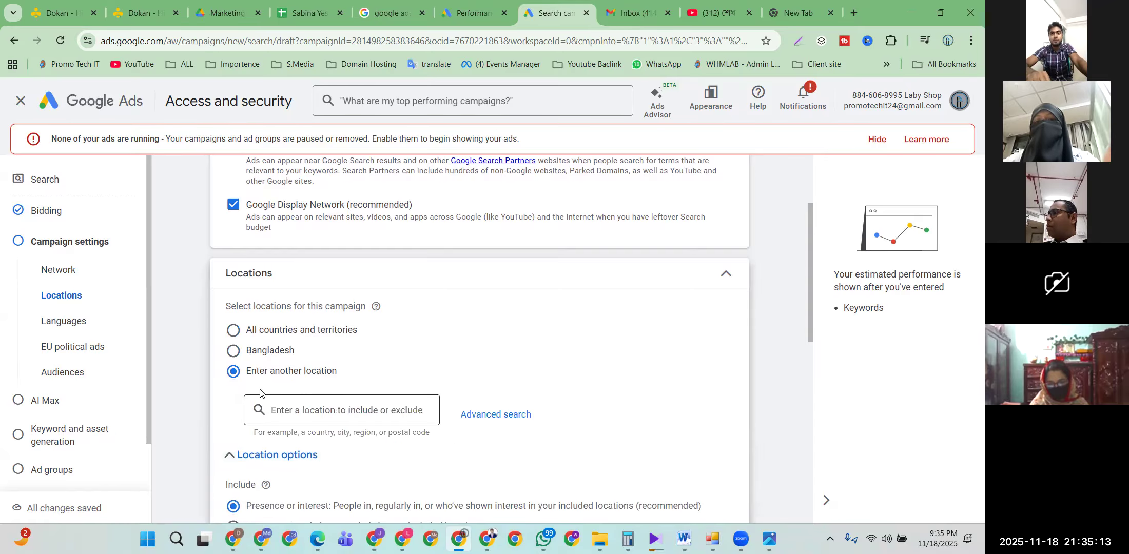
pyautogui.click(231, 351)
pyautogui.scroll(-1, 232, 354)
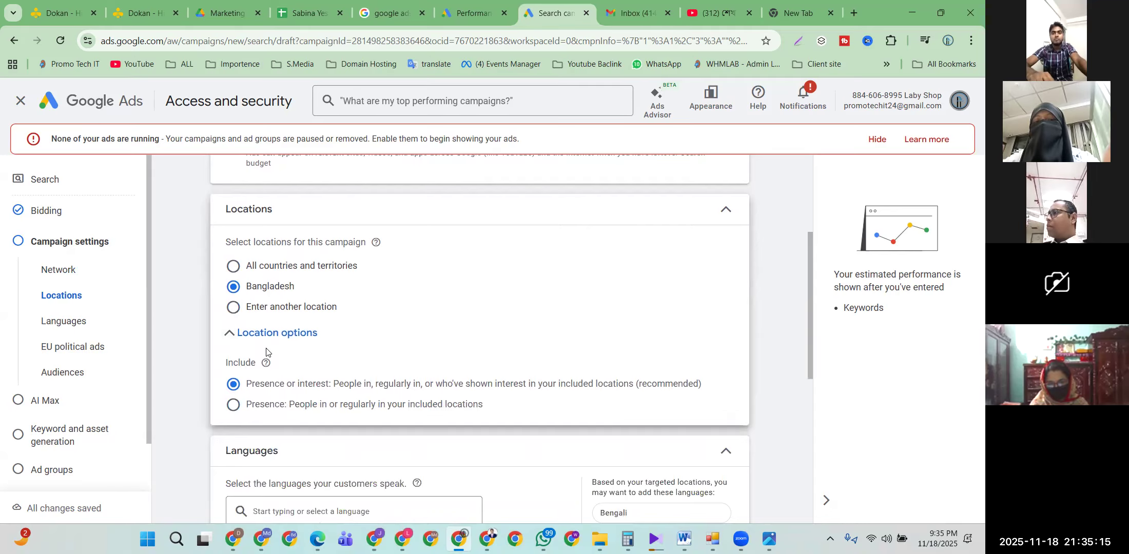
pyautogui.click(254, 337)
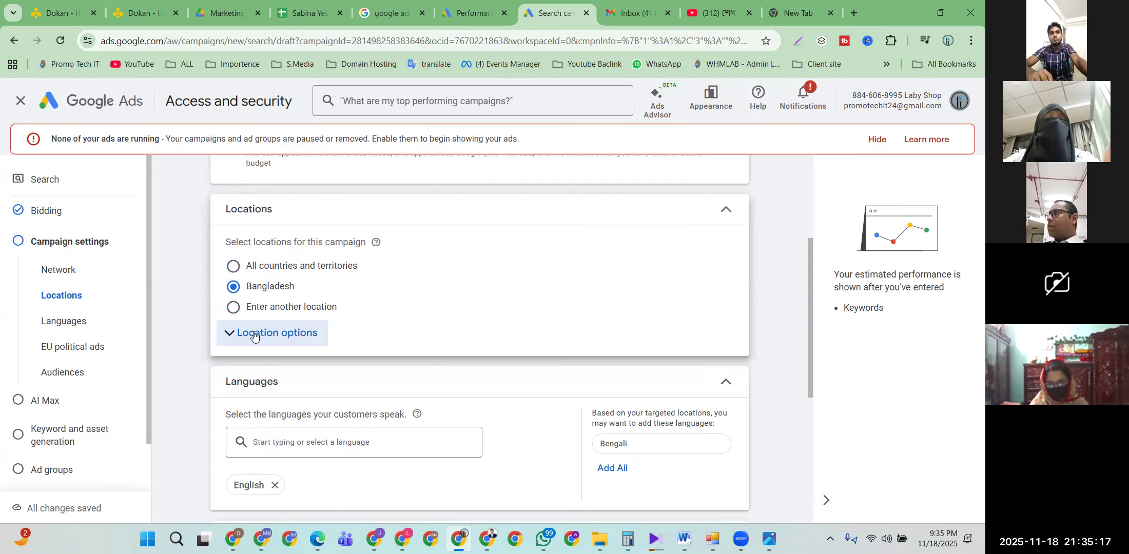
pyautogui.scroll(-1, 254, 337)
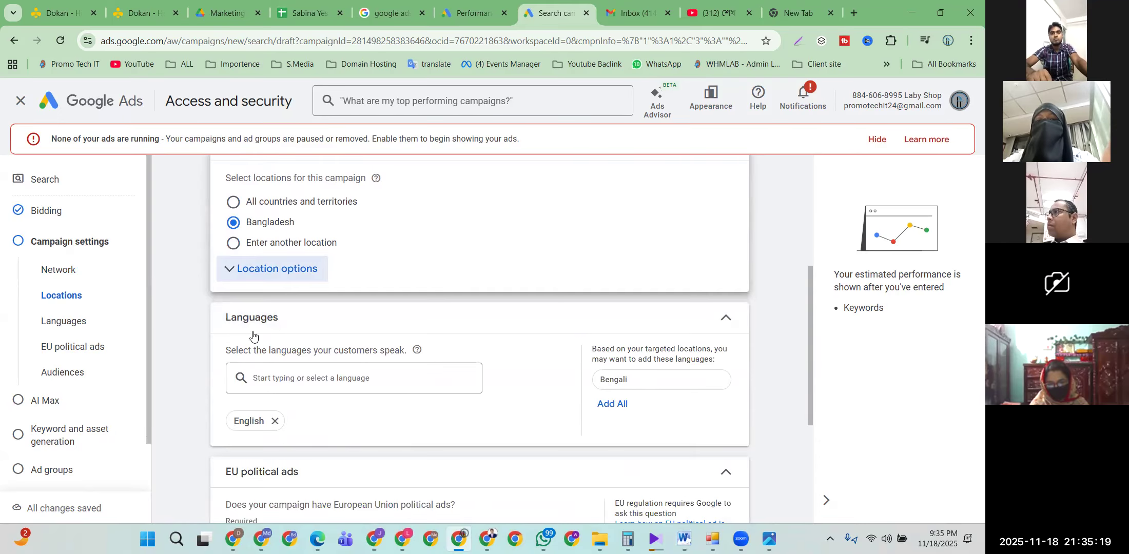
pyautogui.scroll(-2, 254, 336)
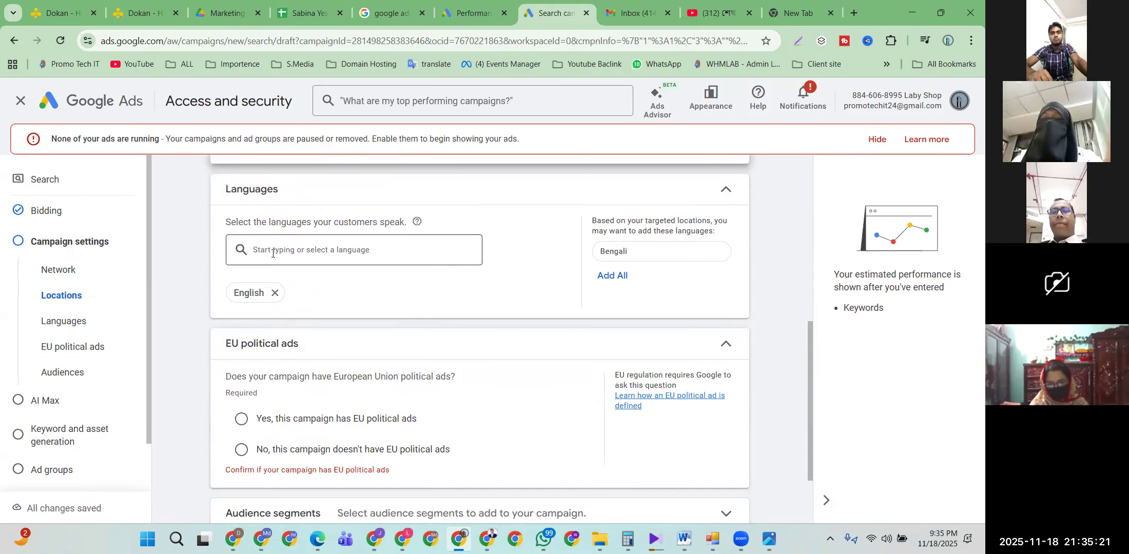
# Step: Add Bengali alongside English as a campaign language and answer No to EU political ads
pyautogui.click(618, 276)
pyautogui.click(321, 251)
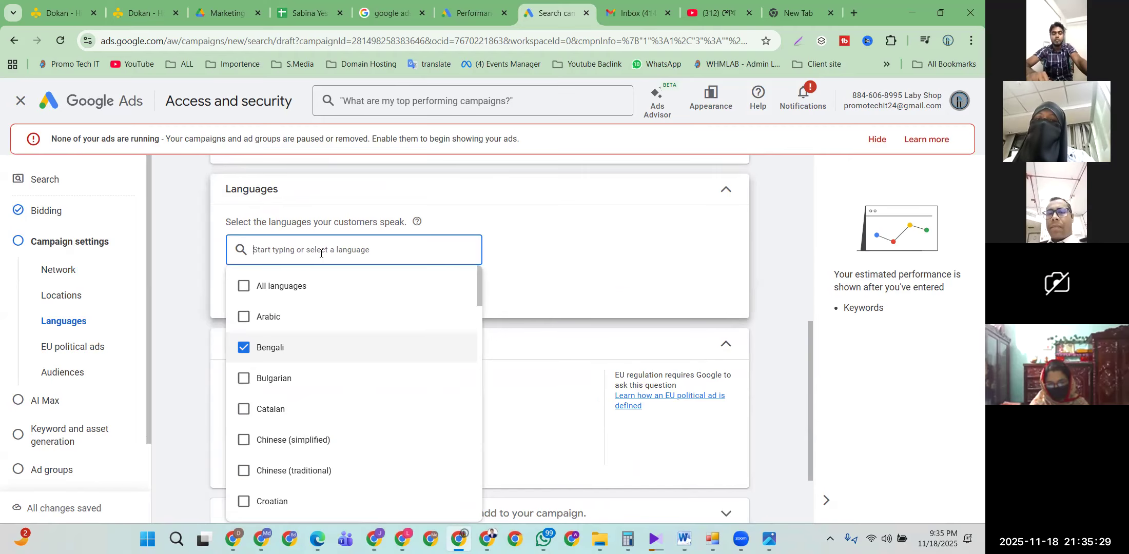
pyautogui.click(545, 227)
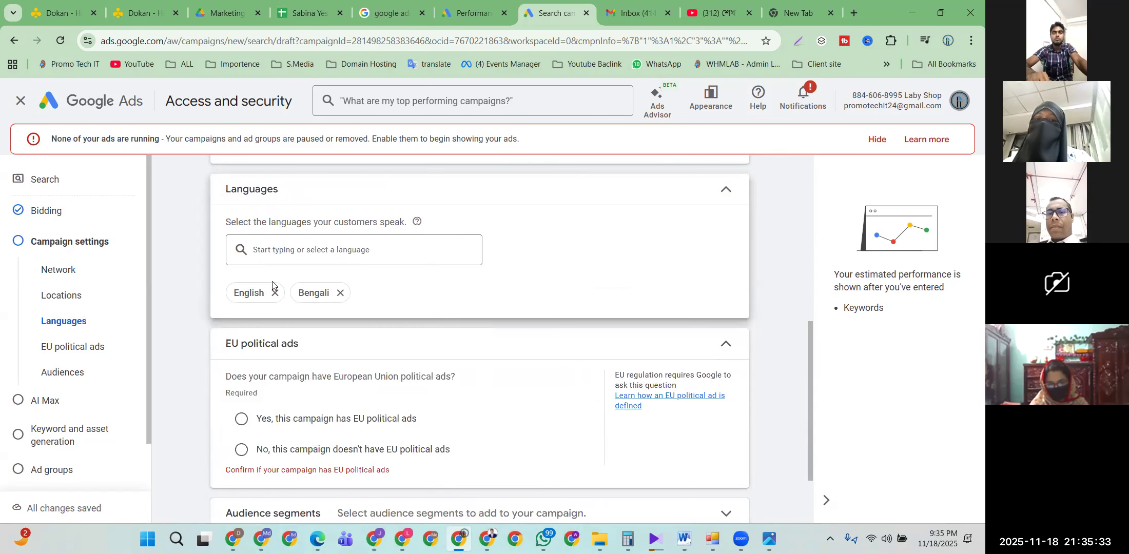
pyautogui.scroll(-2, 271, 282)
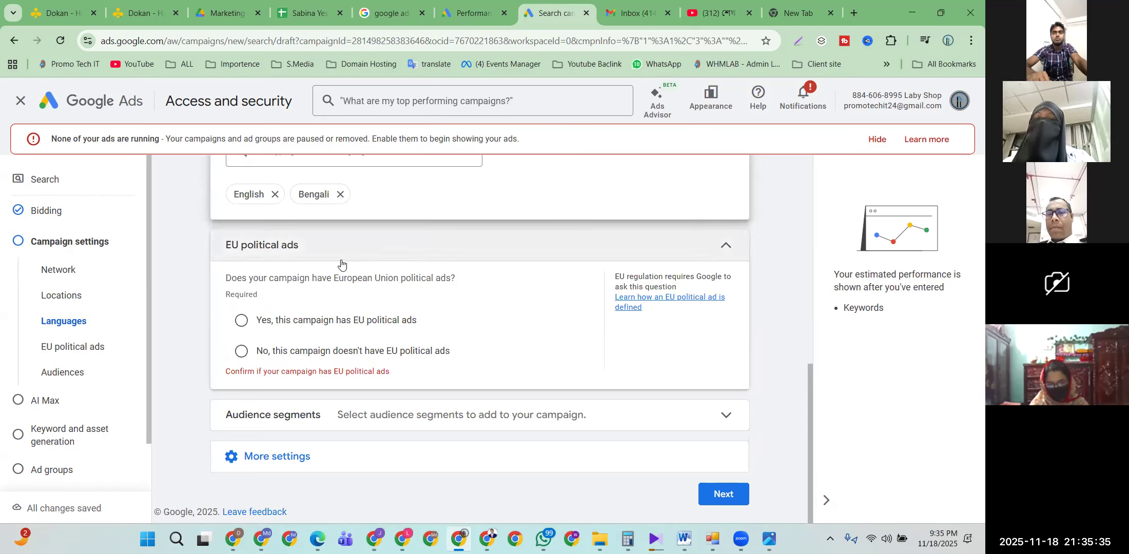
pyautogui.click(256, 351)
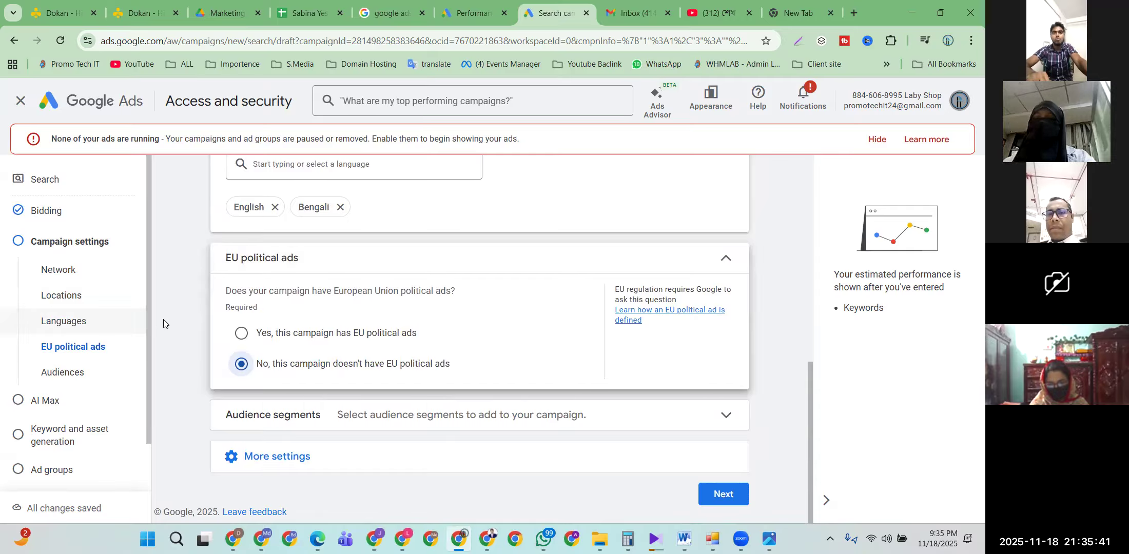
# Step: Continue past Campaign settings and default AI Max, then skip keyword and asset generation
pyautogui.click(722, 497)
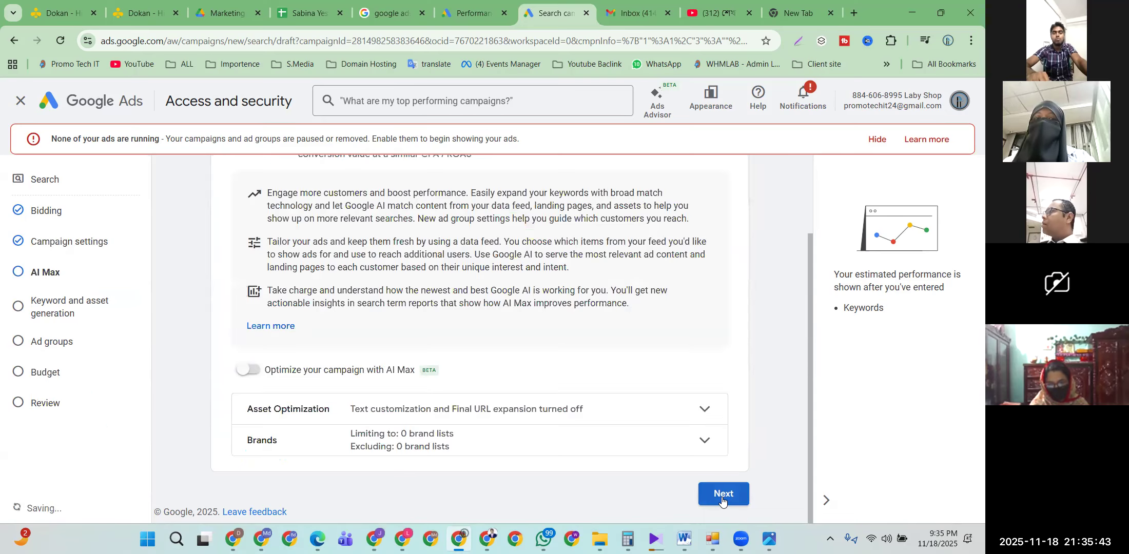
pyautogui.scroll(3, 329, 360)
pyautogui.scroll(-3, 329, 360)
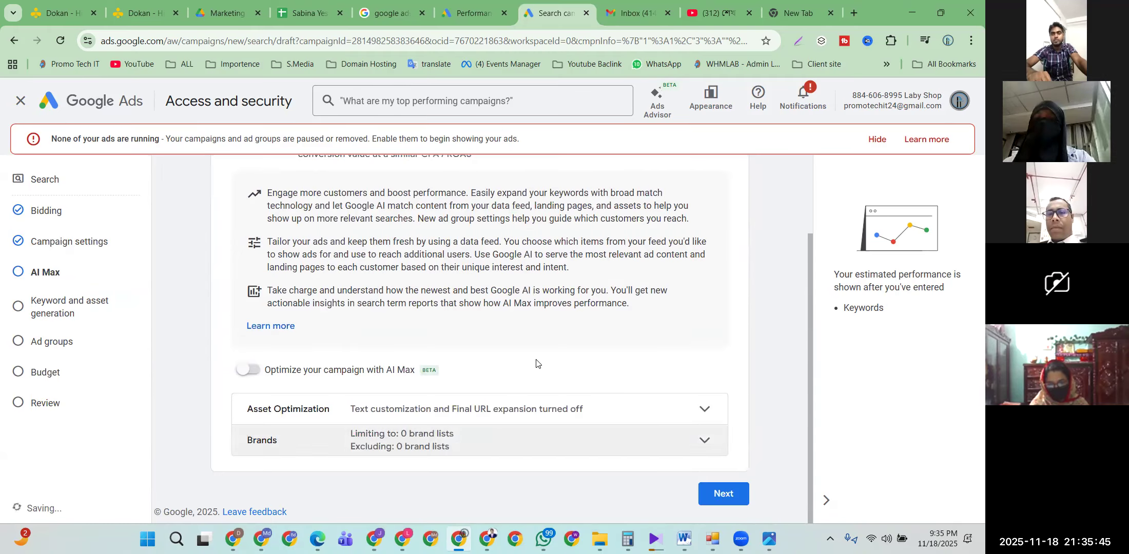
pyautogui.click(725, 495)
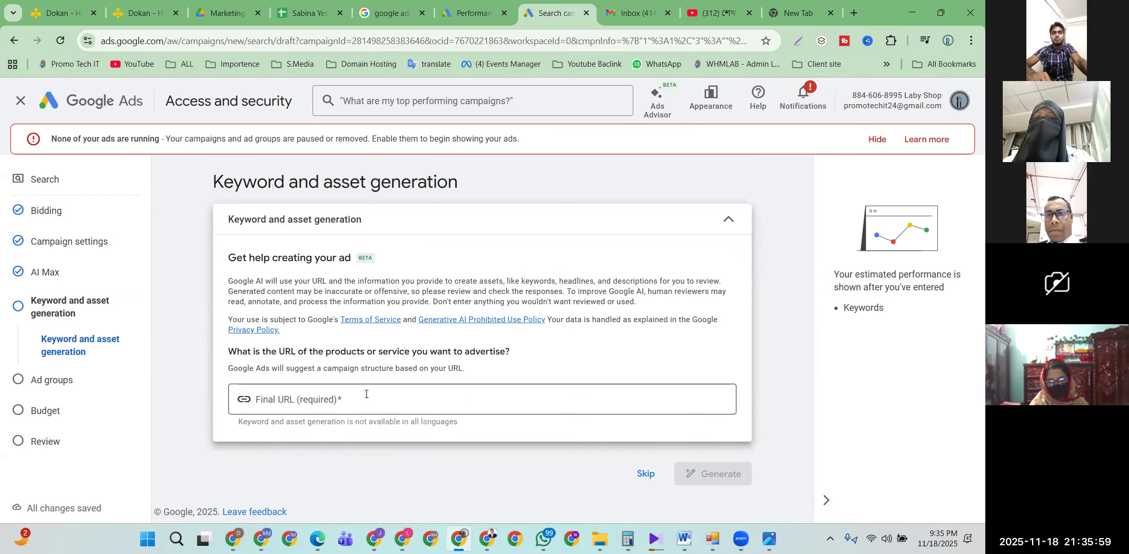
pyautogui.click(642, 474)
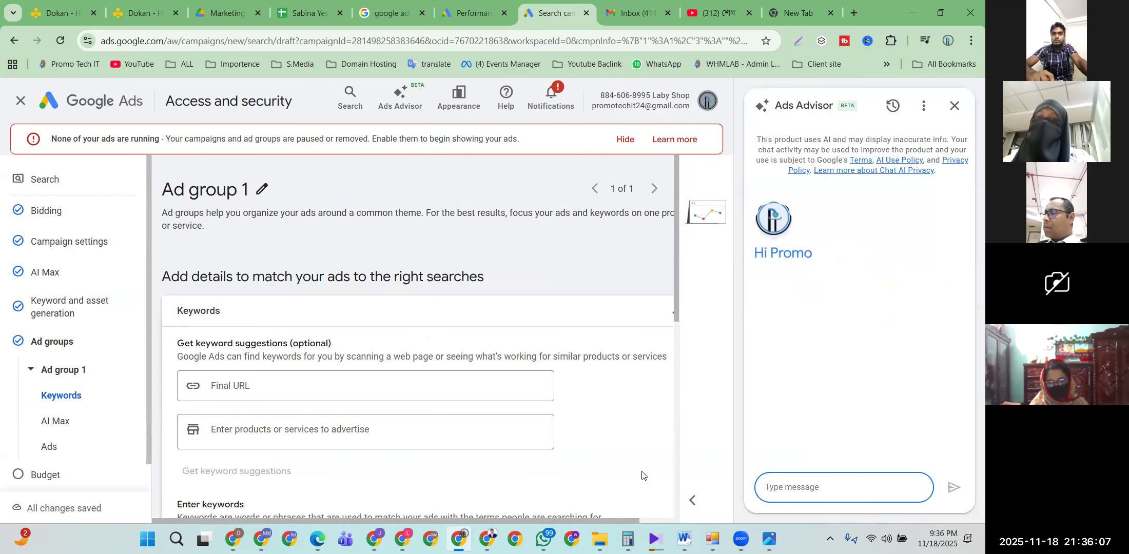
# Step: Scroll down Ad group 1's page to the Enter keywords box
pyautogui.scroll(-1, 359, 339)
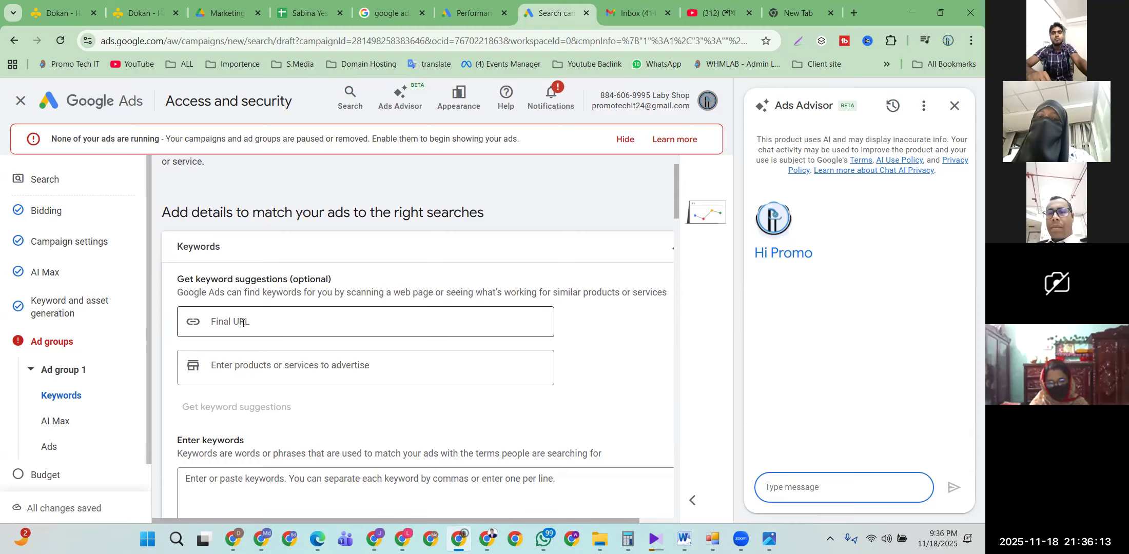
pyautogui.scroll(-3, 307, 308)
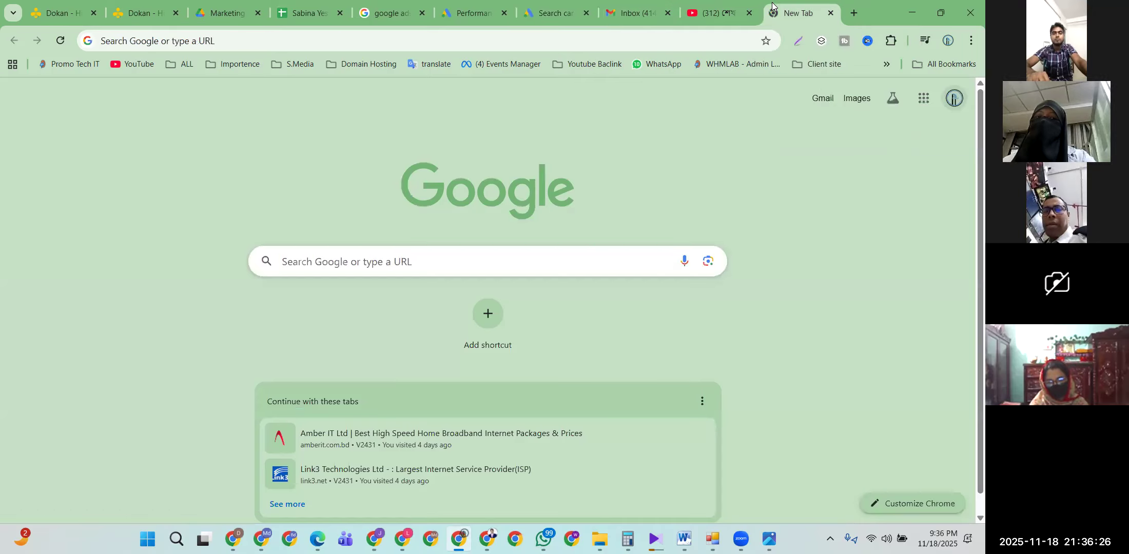
# Step: In a new tab, open Google Translate and dictate the hosting keyword phrases by voice
pyautogui.click(794, 13)
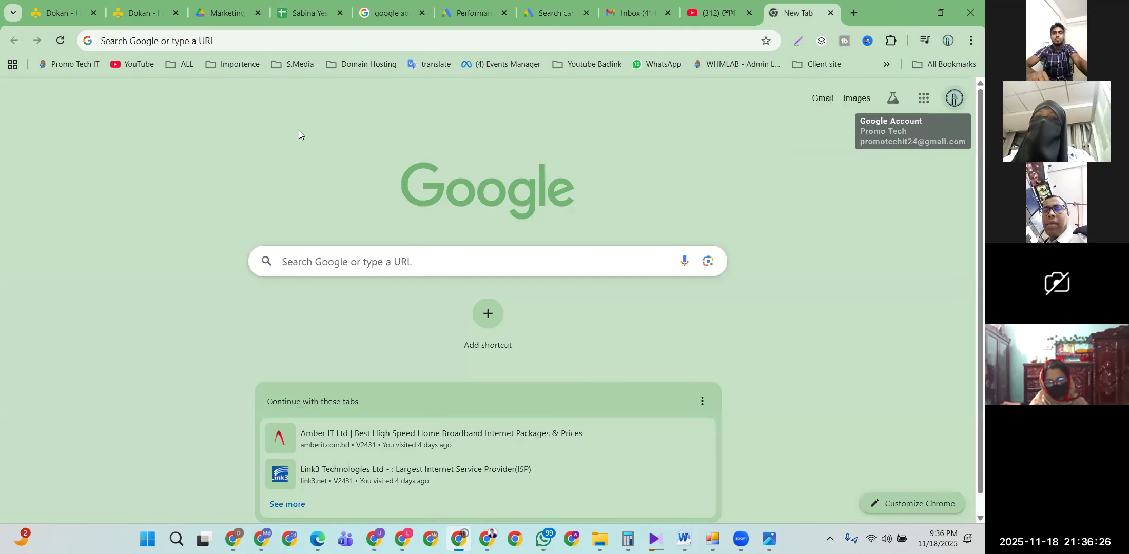
pyautogui.click(429, 67)
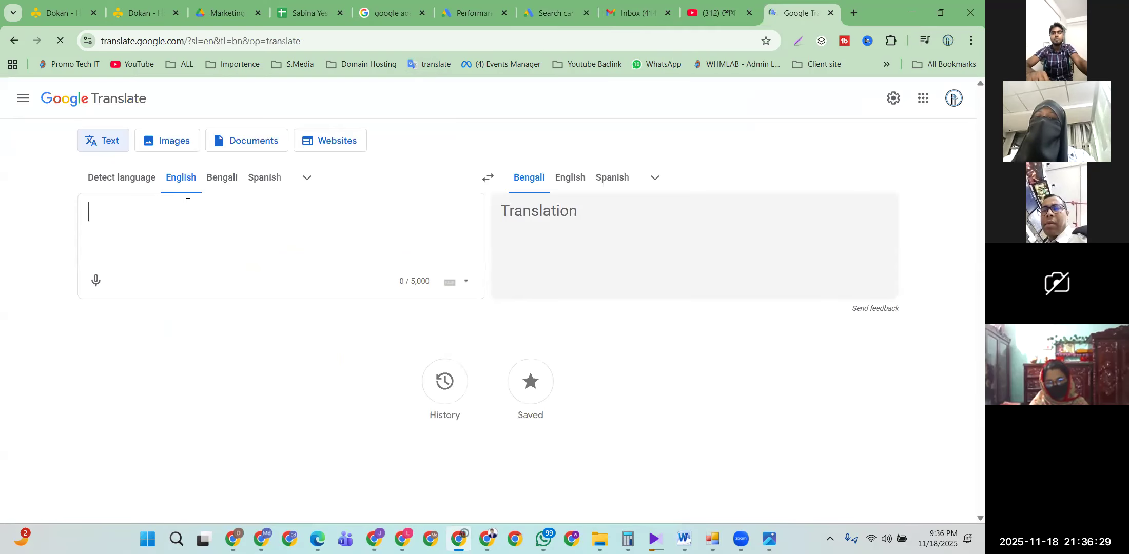
pyautogui.click(96, 281)
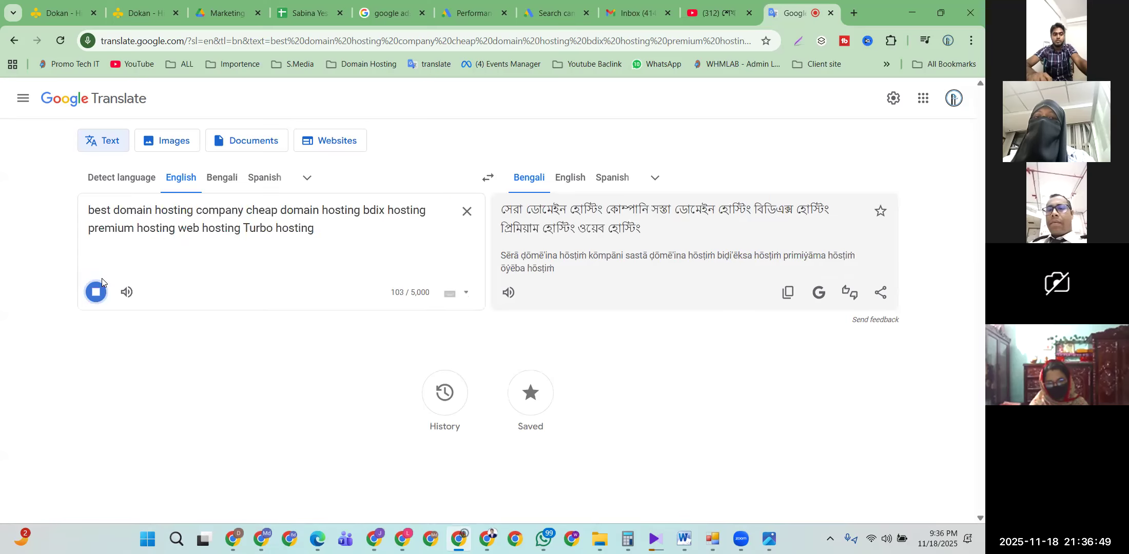
pyautogui.click(223, 185)
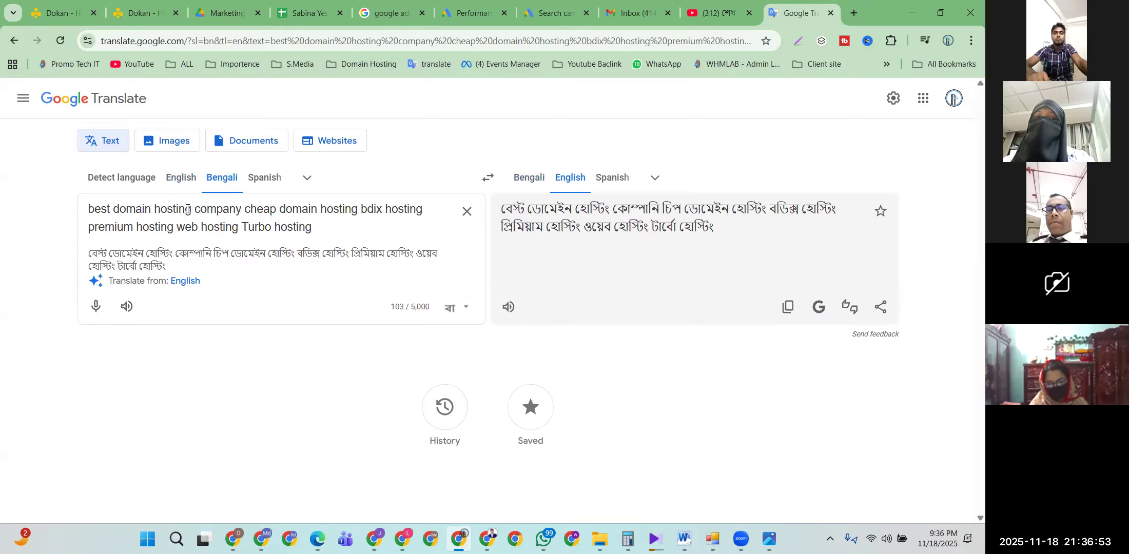
# Step: Add commas after 'best domain hosting company', 'cheap domain hosting' and 'bdix hosting'
pyautogui.click(191, 209)
pyautogui.write(',')
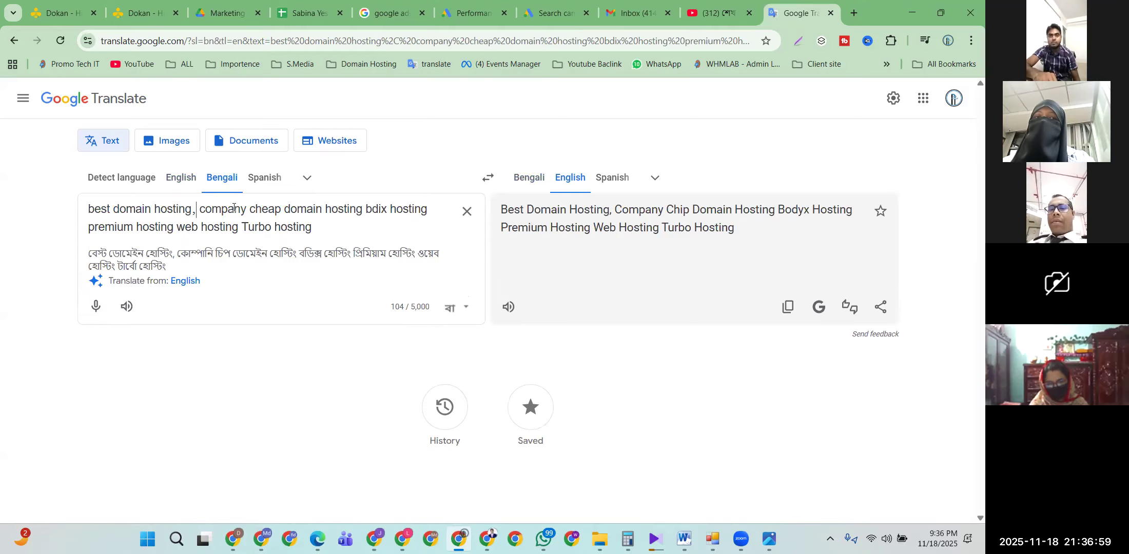
pyautogui.doubleClick(205, 210)
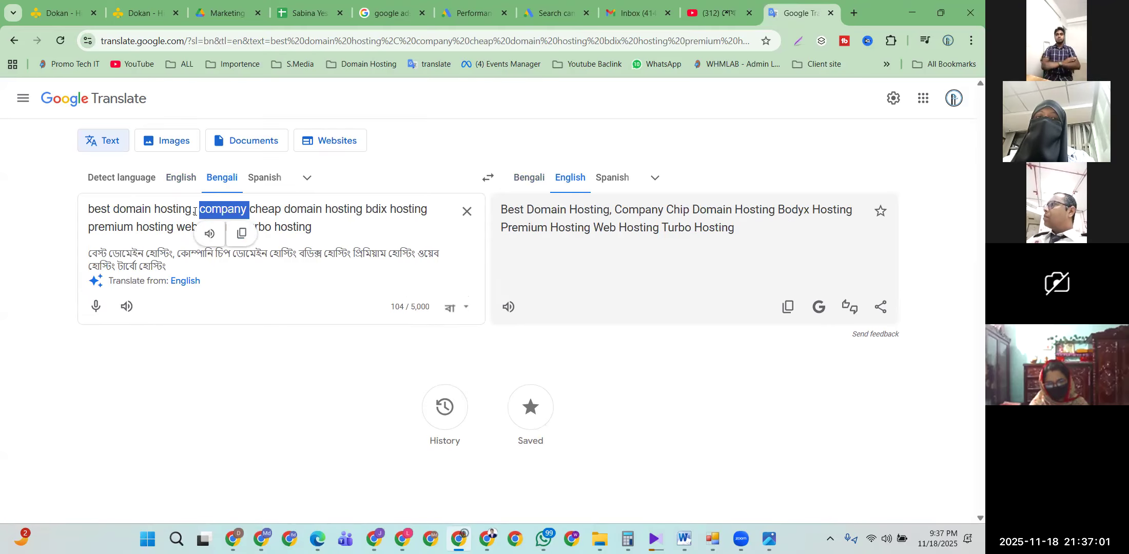
pyautogui.click(194, 211)
pyautogui.press('BackSpace')
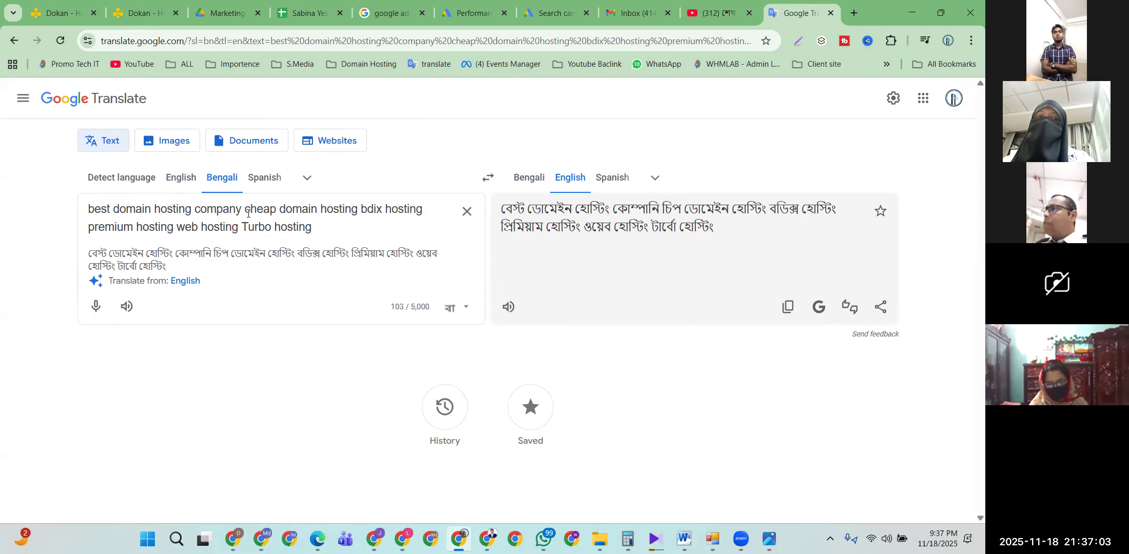
pyautogui.write(',')
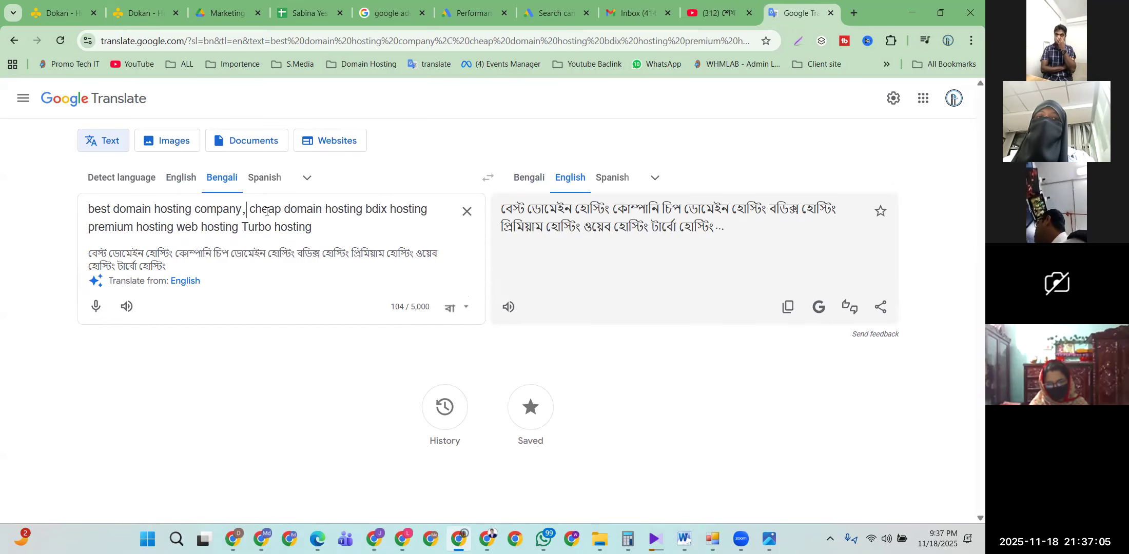
pyautogui.click(363, 211)
pyautogui.write(',')
pyautogui.click(431, 213)
pyautogui.write(',')
# Step: Add commas after 'premium hosting' and 'web hosting', then copy the whole keyword list
pyautogui.click(176, 228)
pyautogui.write(',')
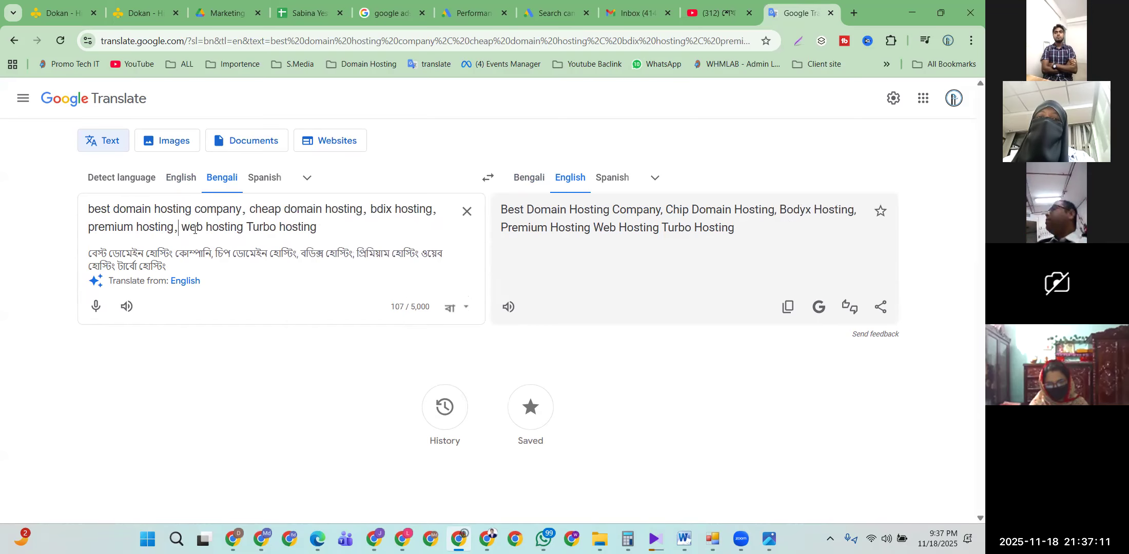
pyautogui.click(242, 229)
pyautogui.write(',')
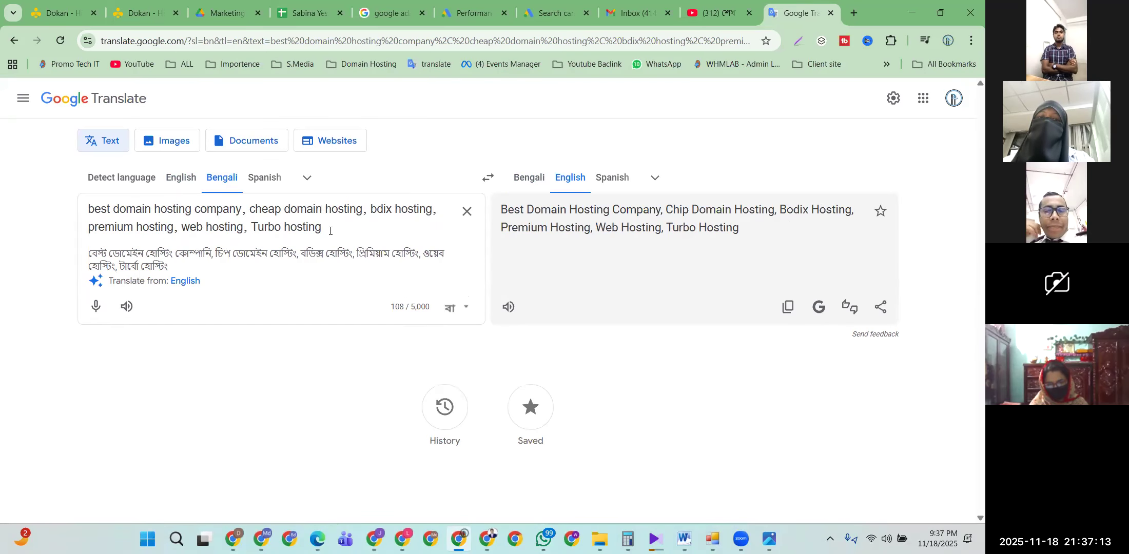
pyautogui.hotkey('ctrl', 'a')
pyautogui.hotkey('ctrl', 'c')
# Step: Paste the copied hosting keyword list into Ad group 1's Enter keywords box in Google Ads
pyautogui.click(549, 12)
pyautogui.click(217, 322)
pyautogui.hotkey('ctrl', 'v')
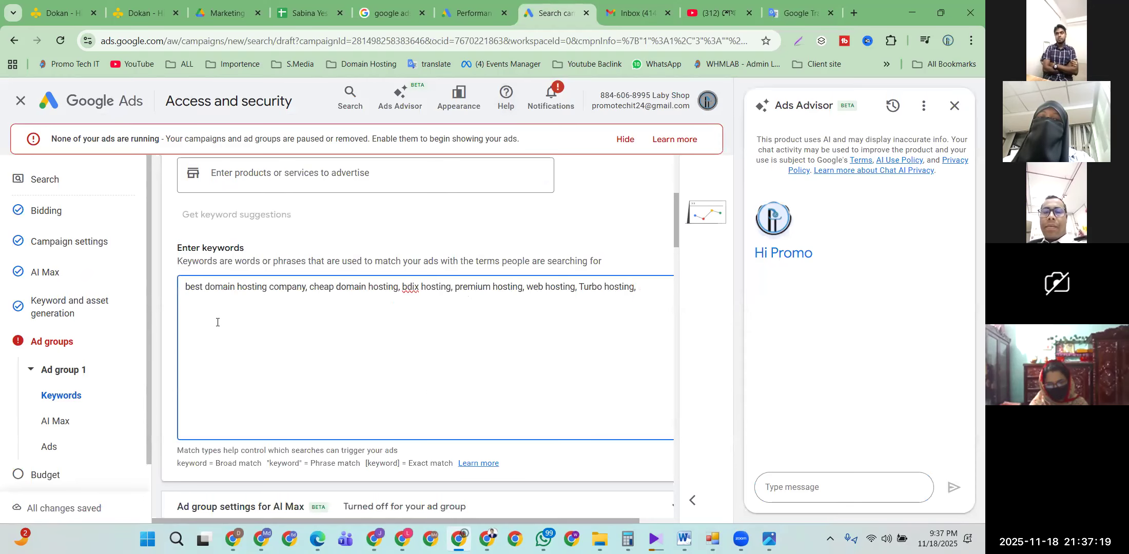
pyautogui.scroll(-1, 244, 321)
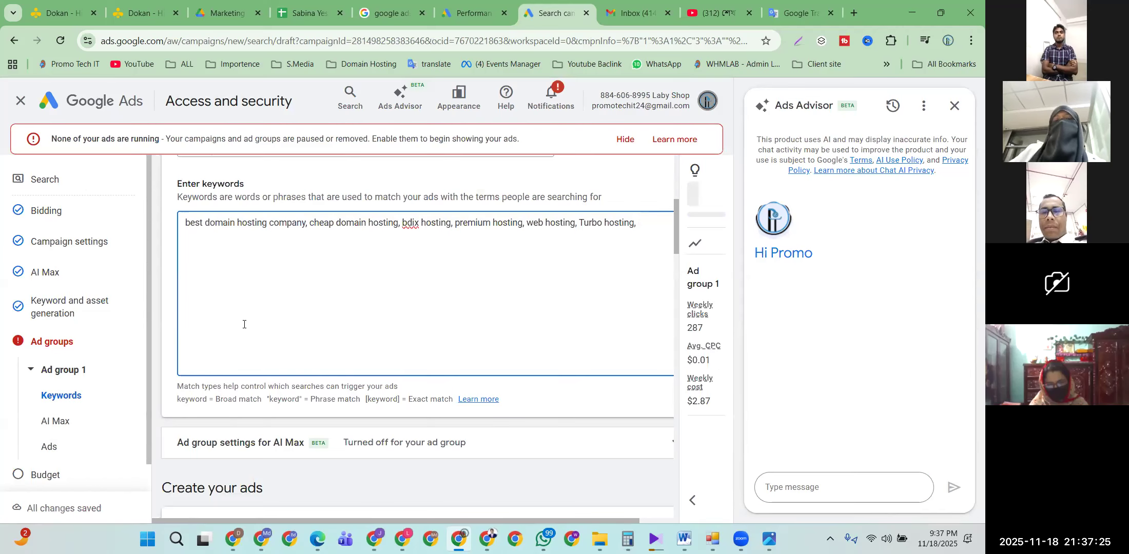
pyautogui.scroll(2, 244, 323)
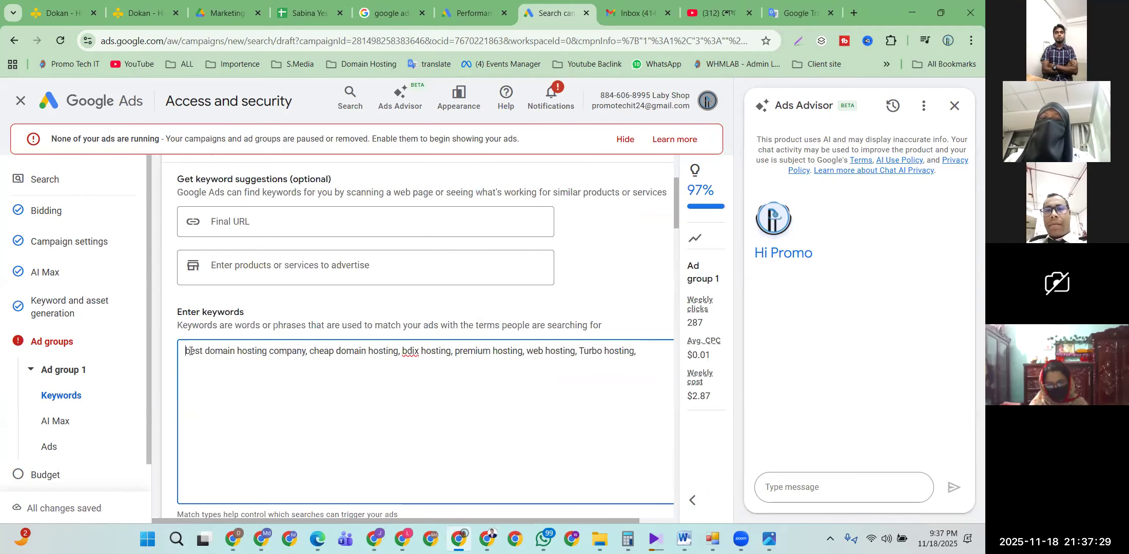
# Step: Close the quote after "best domain hosting company" and put cheap domain, bdix and web hosting on separate lines
pyautogui.write('"')
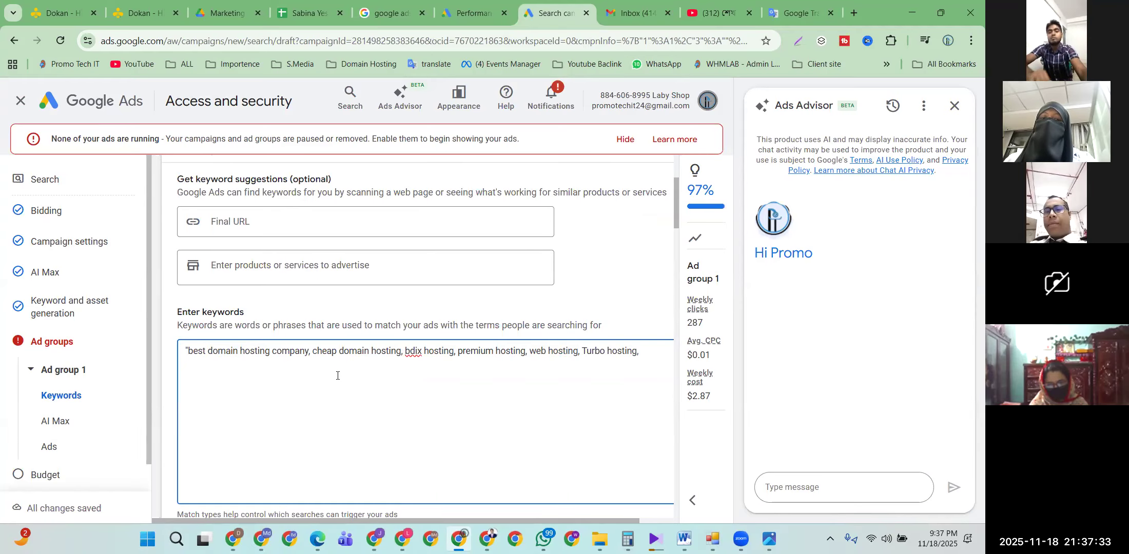
pyautogui.press('BackSpace')
pyautogui.write('"')
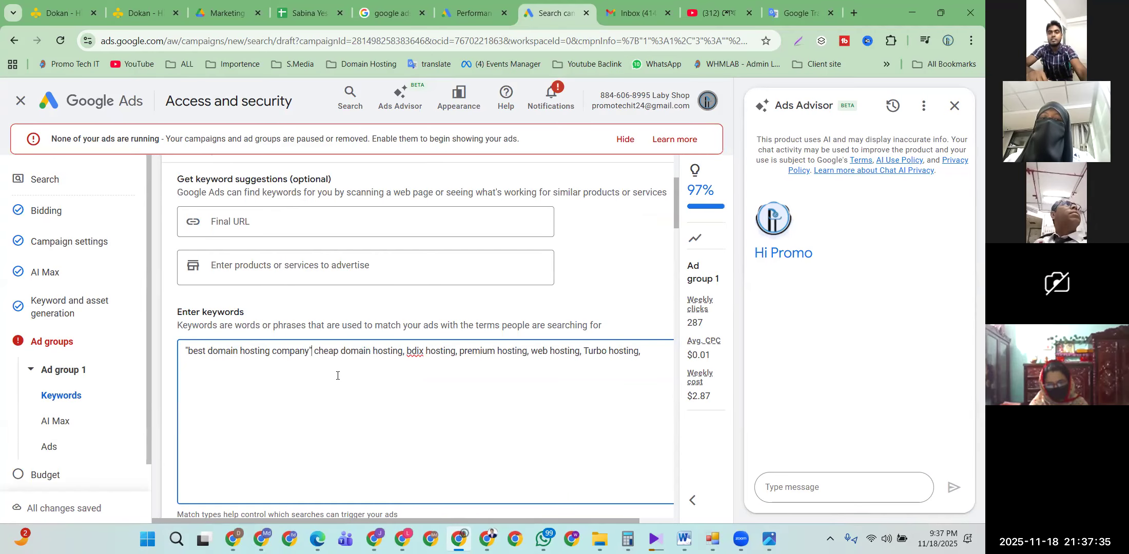
pyautogui.press('Return')
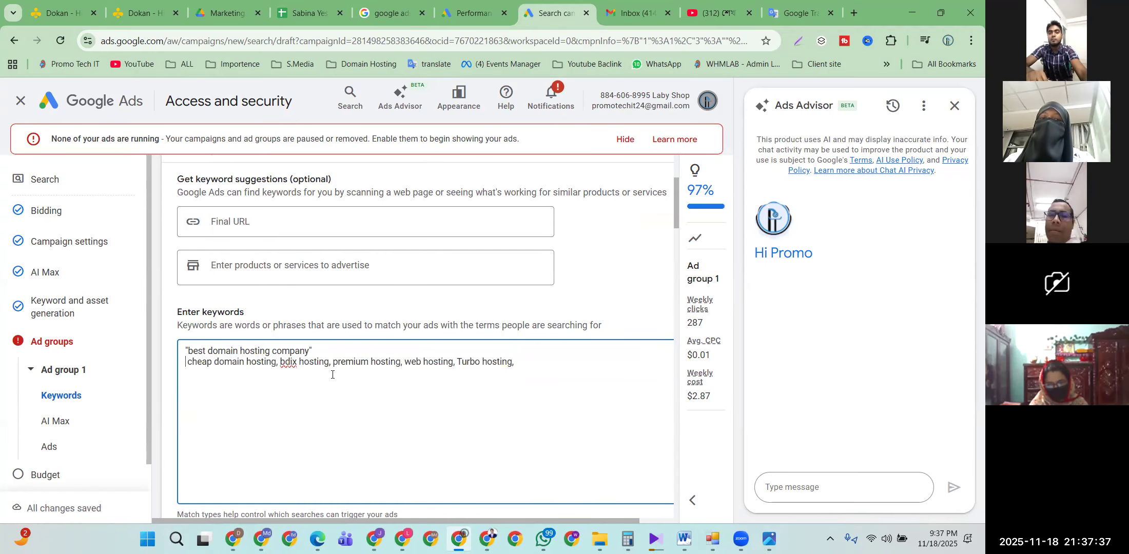
pyautogui.click(281, 363)
pyautogui.press('Return')
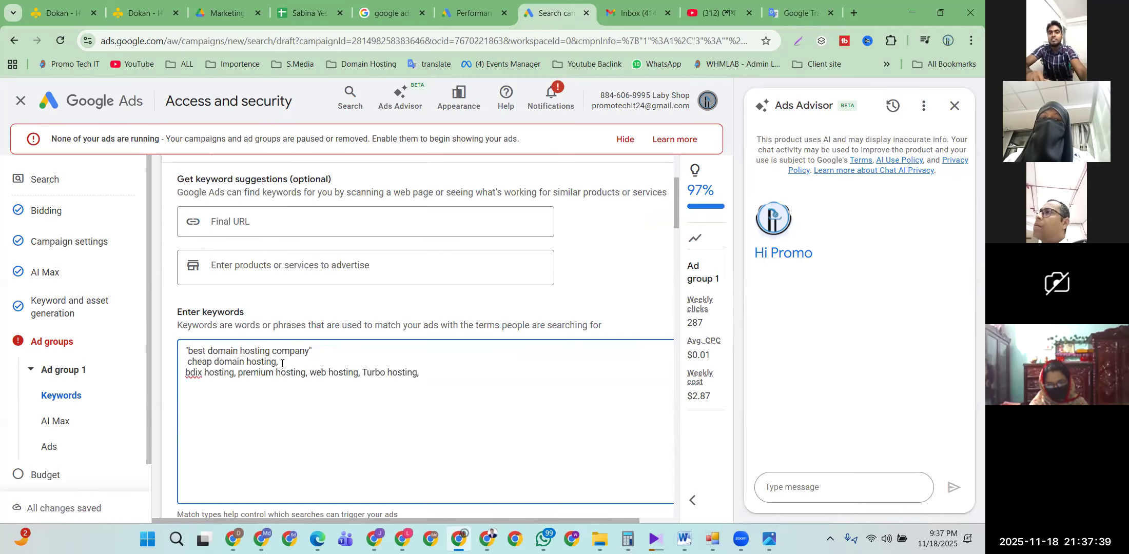
pyautogui.click(311, 373)
pyautogui.press('Return')
pyautogui.scroll(-1, 310, 391)
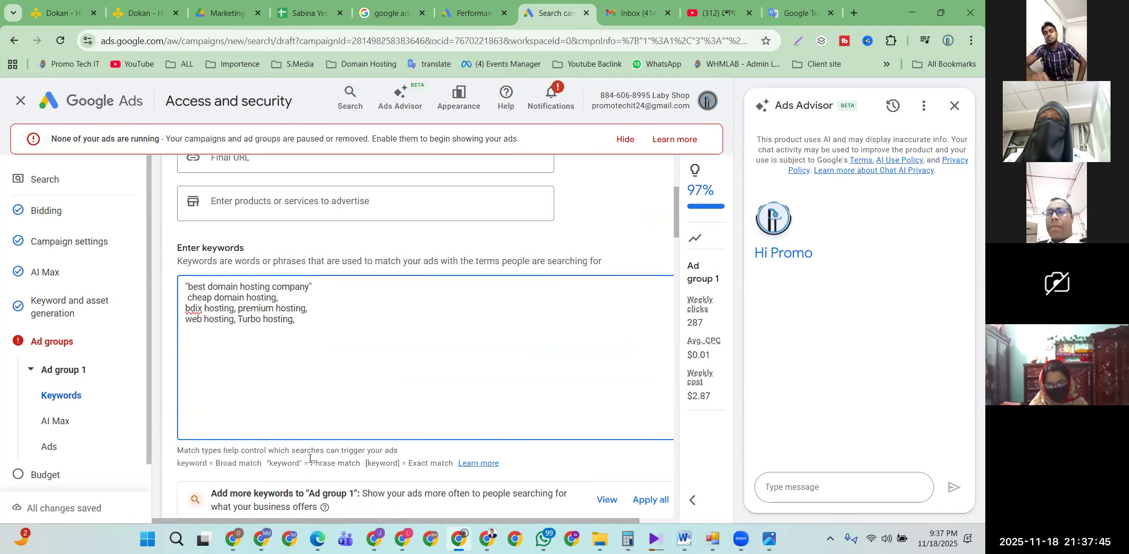
pyautogui.scroll(4, 305, 336)
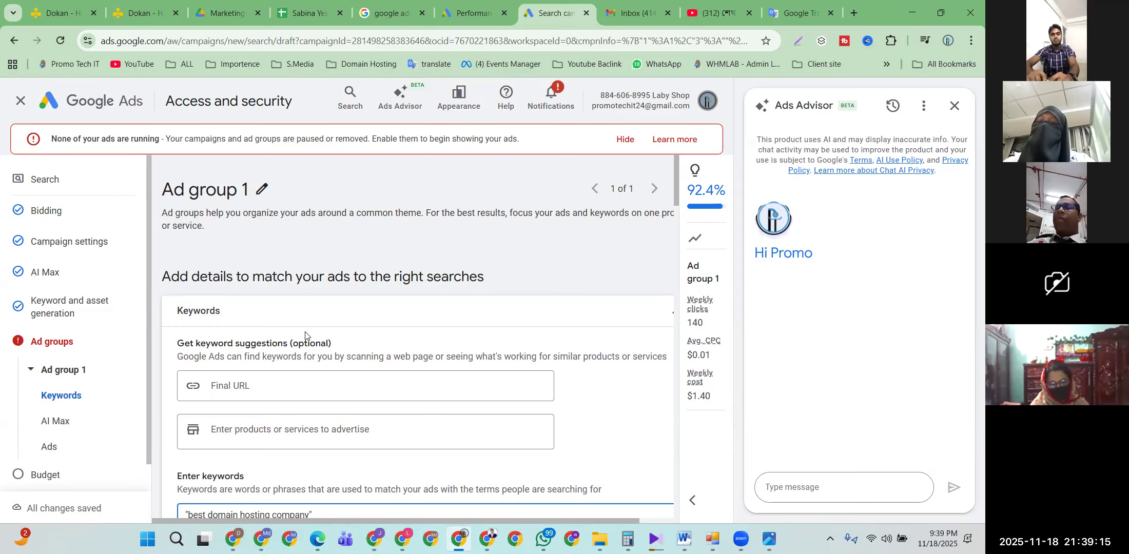
# Step: Apply all suggested hosting keywords from the Add more keywords card to Ad group 1
pyautogui.scroll(-6, 260, 374)
pyautogui.scroll(1, 260, 374)
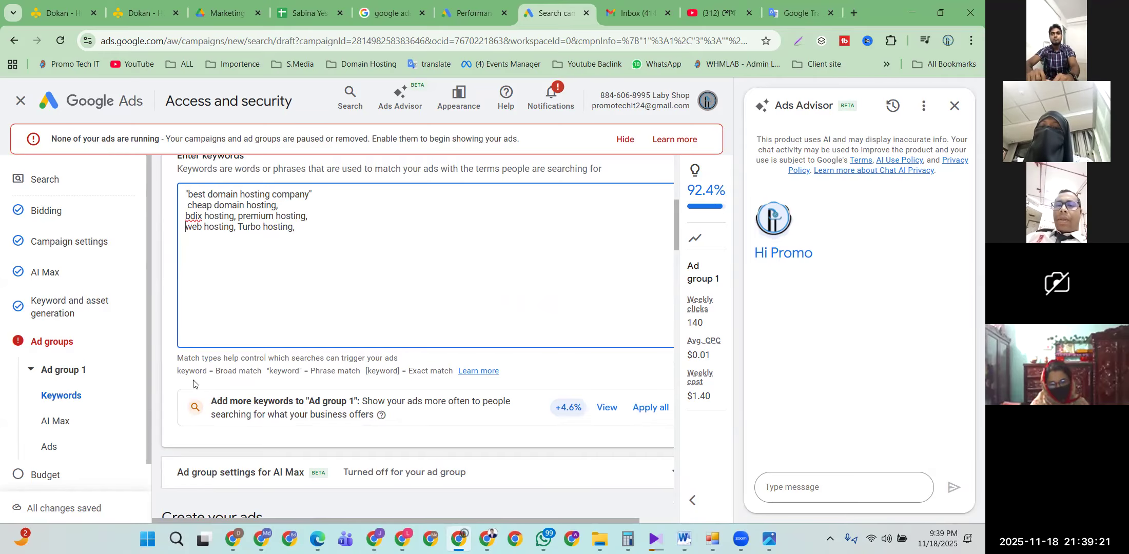
pyautogui.moveTo(179, 371); pyautogui.dragTo(324, 371)
pyautogui.click(261, 373)
pyautogui.click(384, 370)
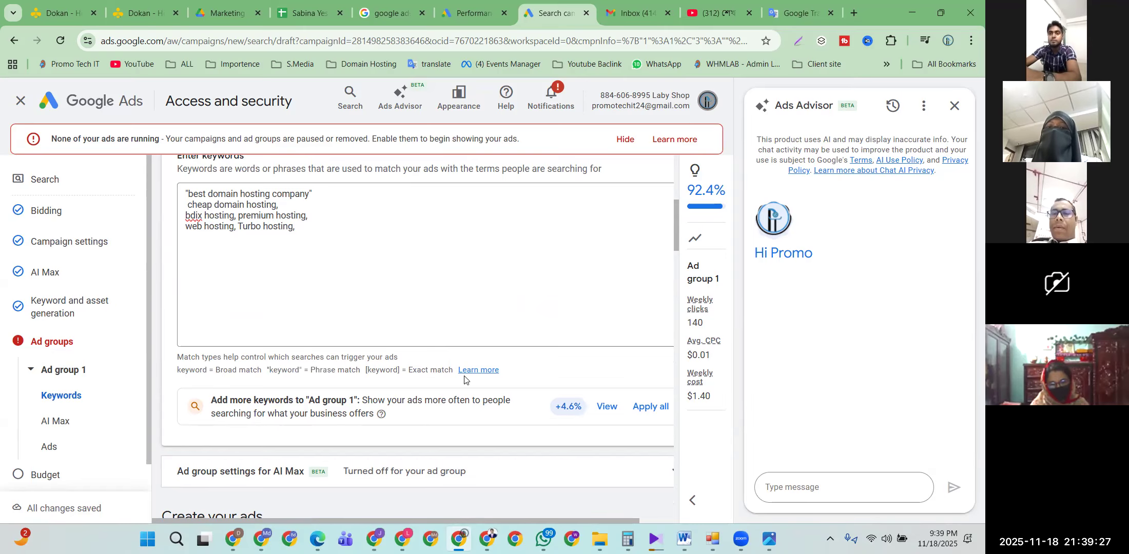
pyautogui.scroll(-3, 558, 329)
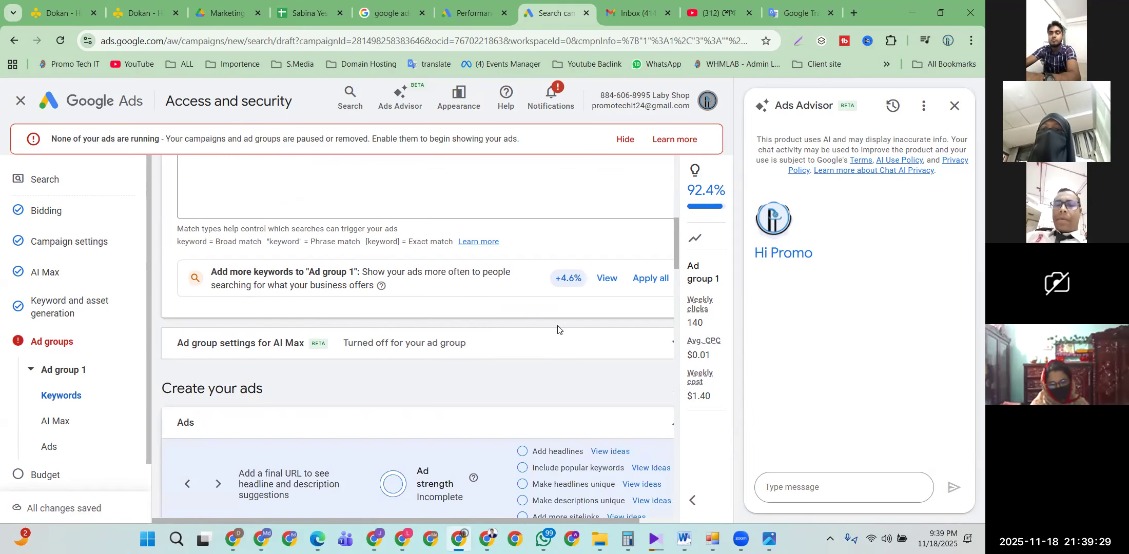
pyautogui.click(650, 278)
# Step: Scroll down to Headlines and end the Ads Advisor chat
pyautogui.scroll(-5, 267, 327)
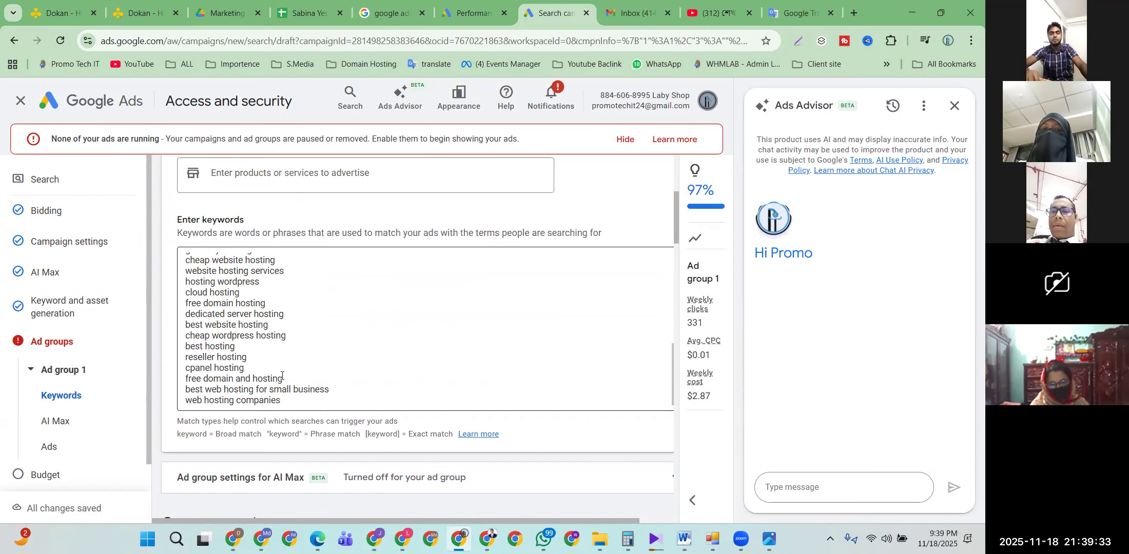
pyautogui.scroll(6, 282, 376)
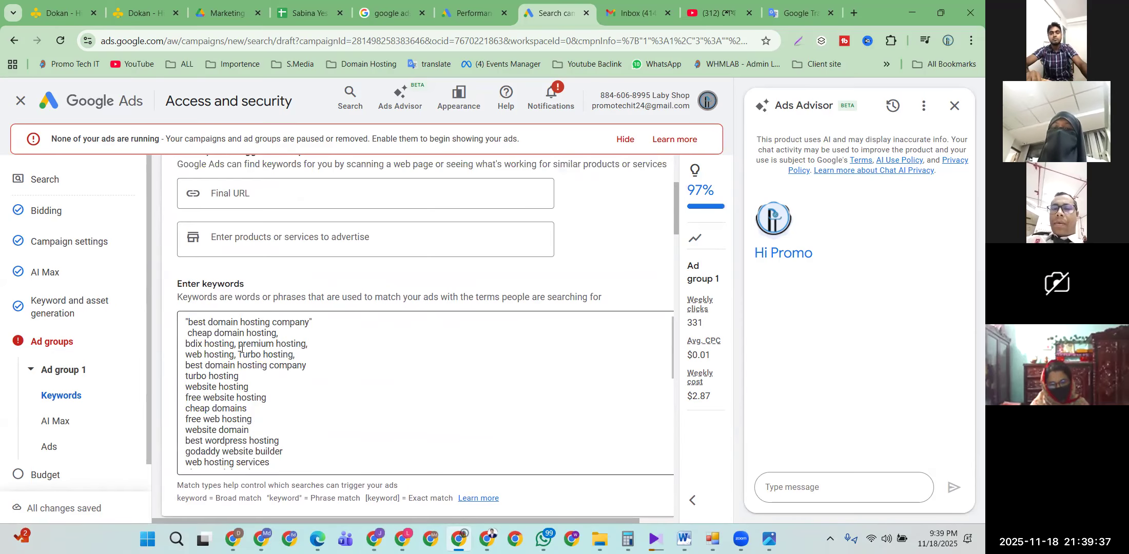
pyautogui.scroll(-10, 307, 322)
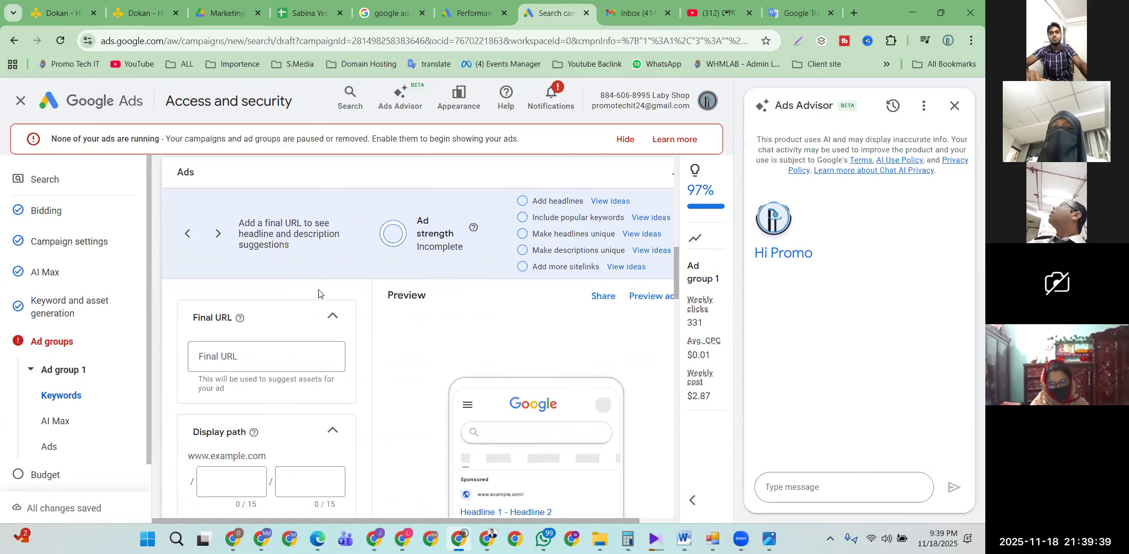
pyautogui.scroll(2, 299, 316)
pyautogui.scroll(-1, 297, 328)
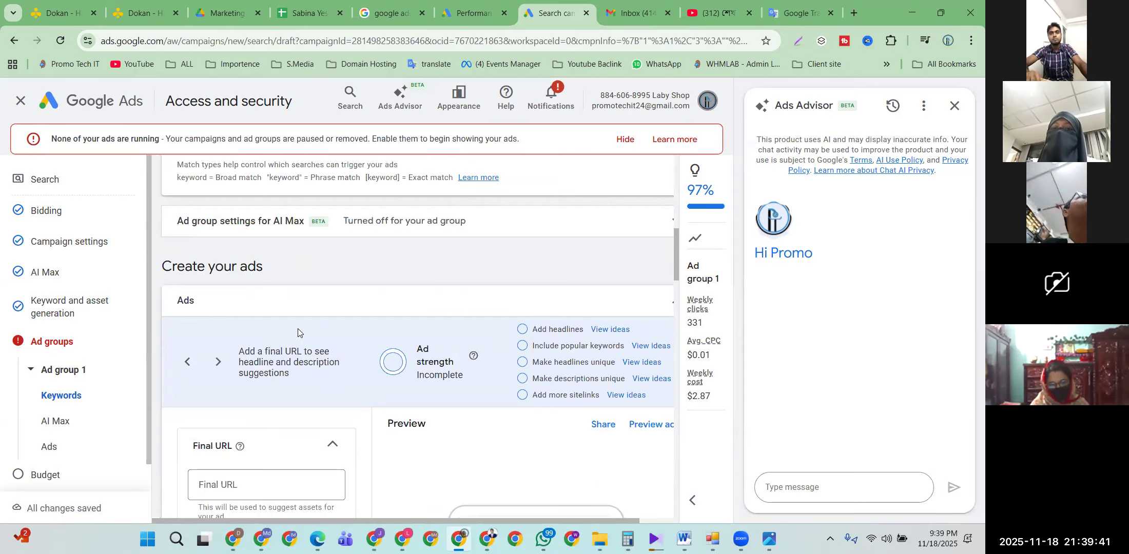
pyautogui.scroll(-3, 397, 308)
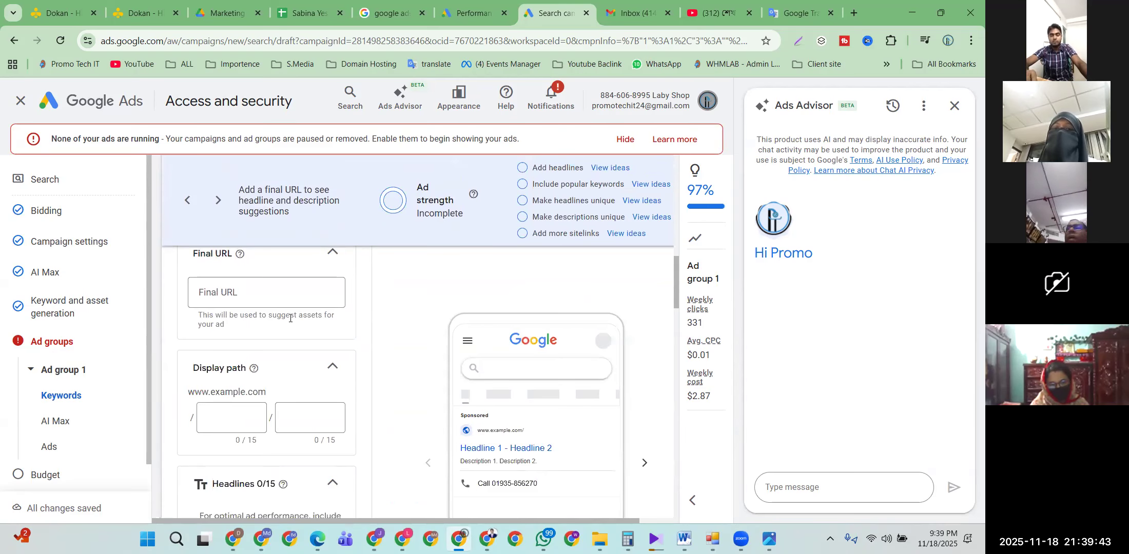
pyautogui.scroll(-3, 265, 291)
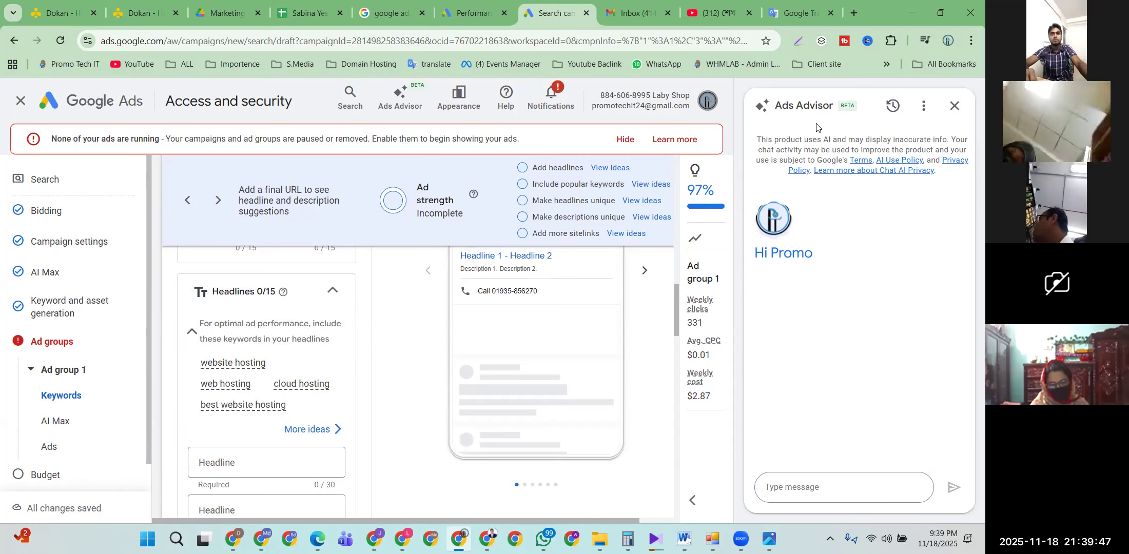
pyautogui.click(954, 105)
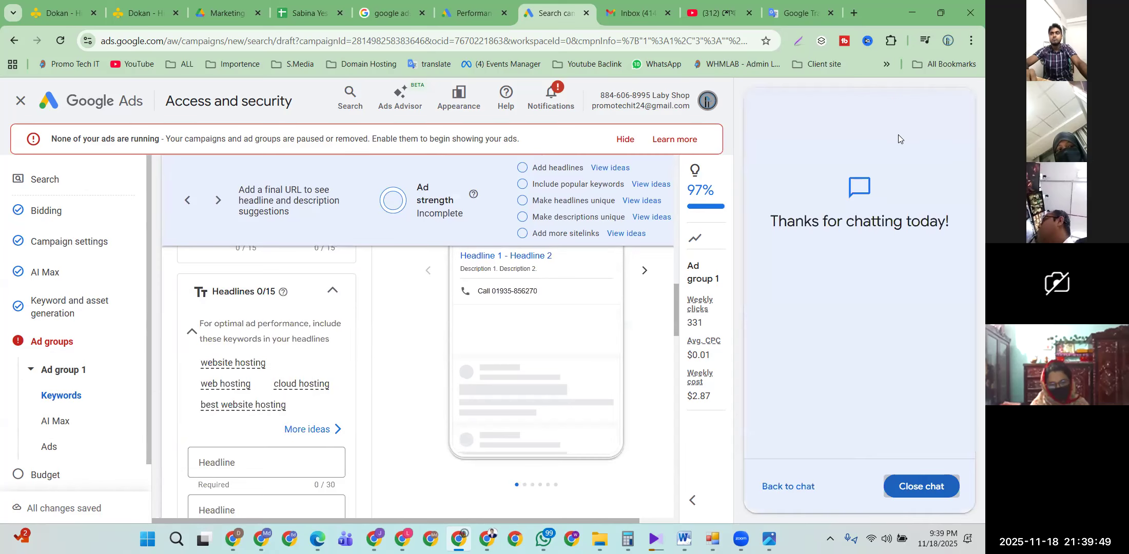
# Step: Expand the side panel to show the 97% optimization score and weekly estimates, then return to the top
pyautogui.click(692, 503)
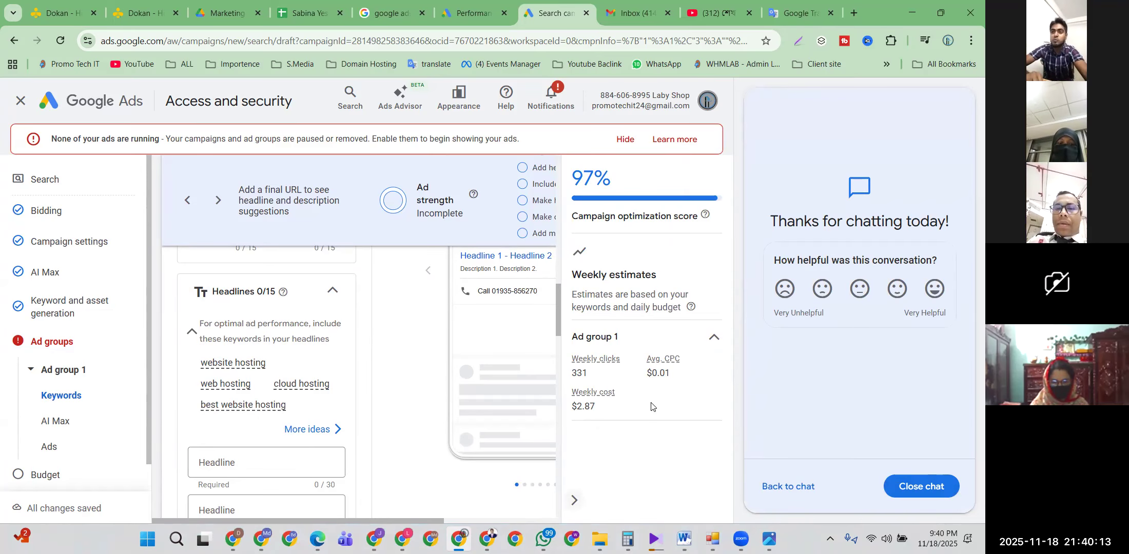
pyautogui.scroll(8, 347, 347)
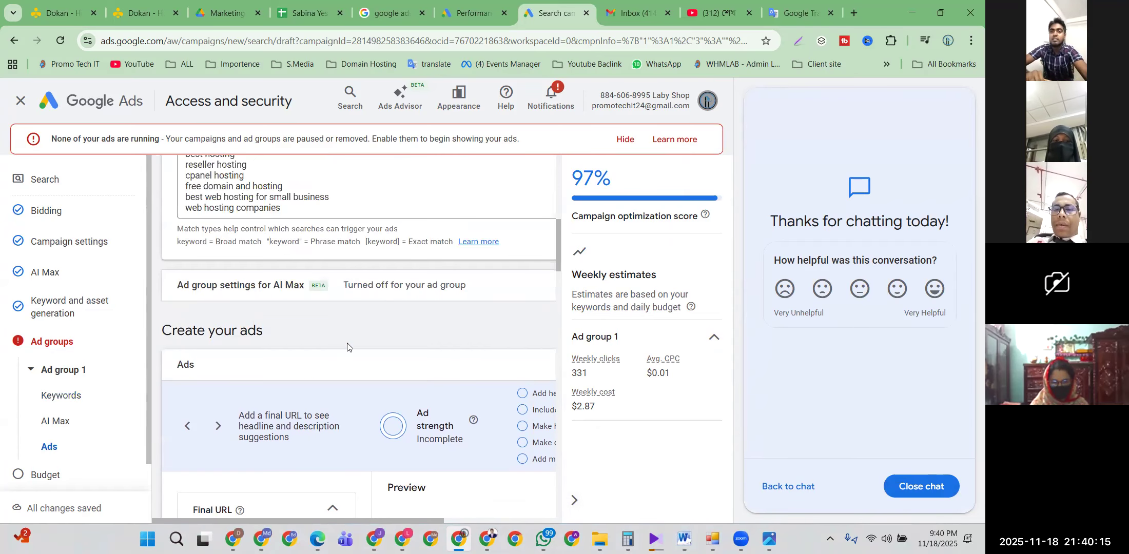
pyautogui.scroll(4, 347, 346)
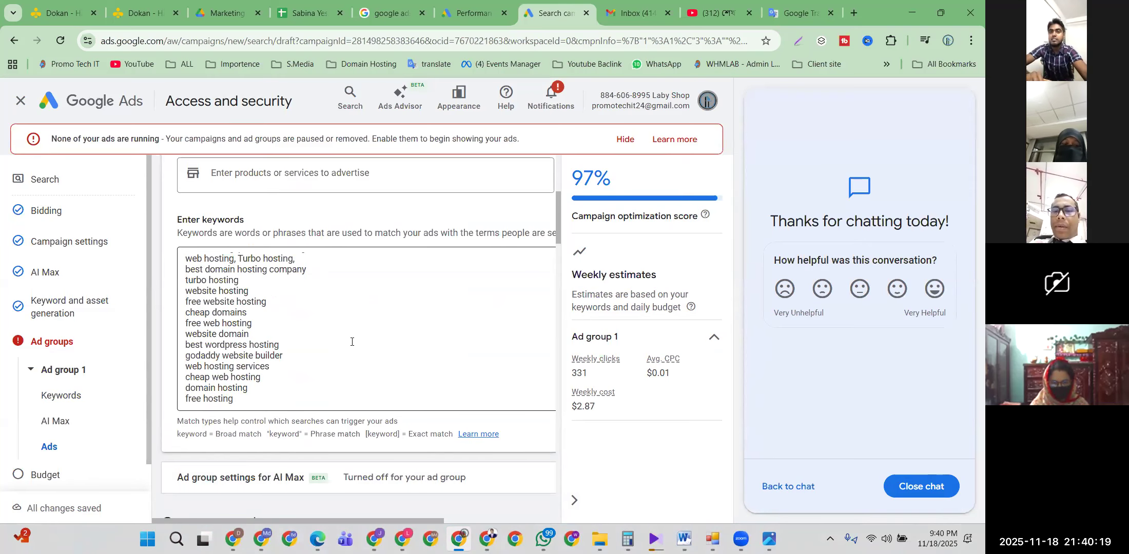
pyautogui.scroll(5, 352, 342)
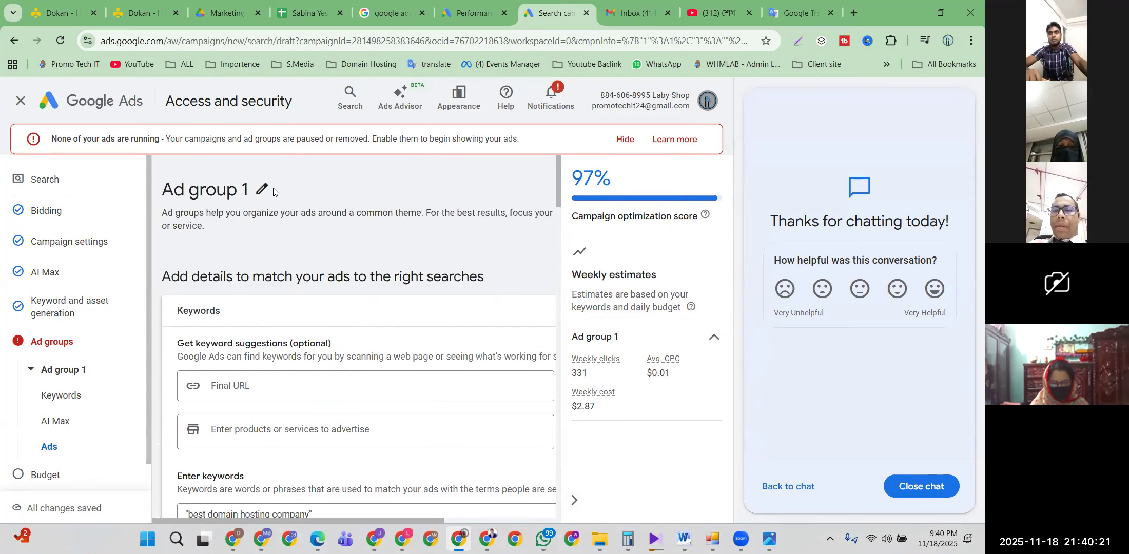
# Step: Replace 'Ad' with 'Jontu' in the ad group name and drop the trailing 1, making 'Jontu group'
pyautogui.click(262, 189)
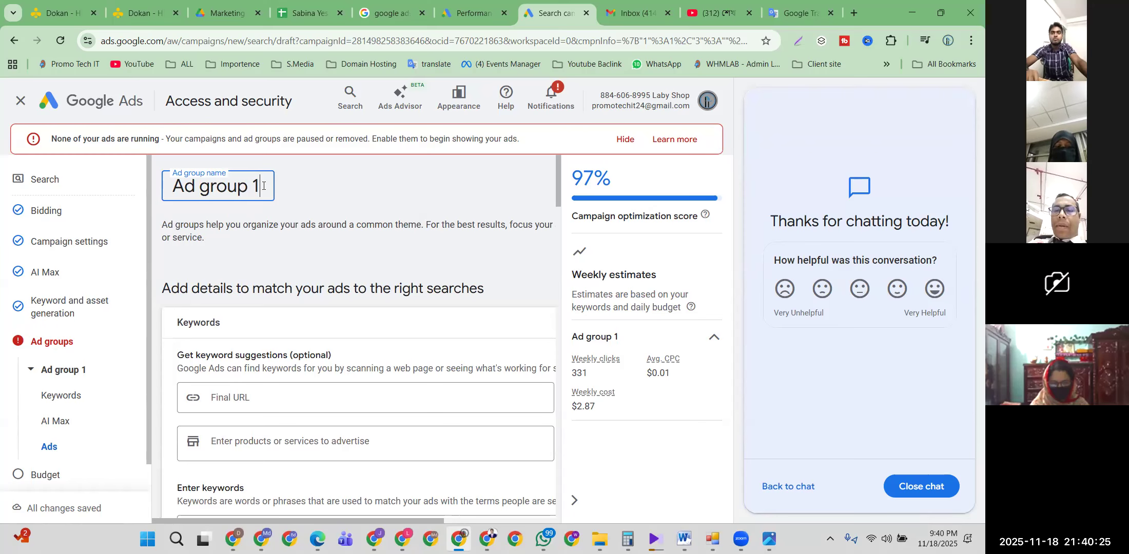
pyautogui.click(318, 185)
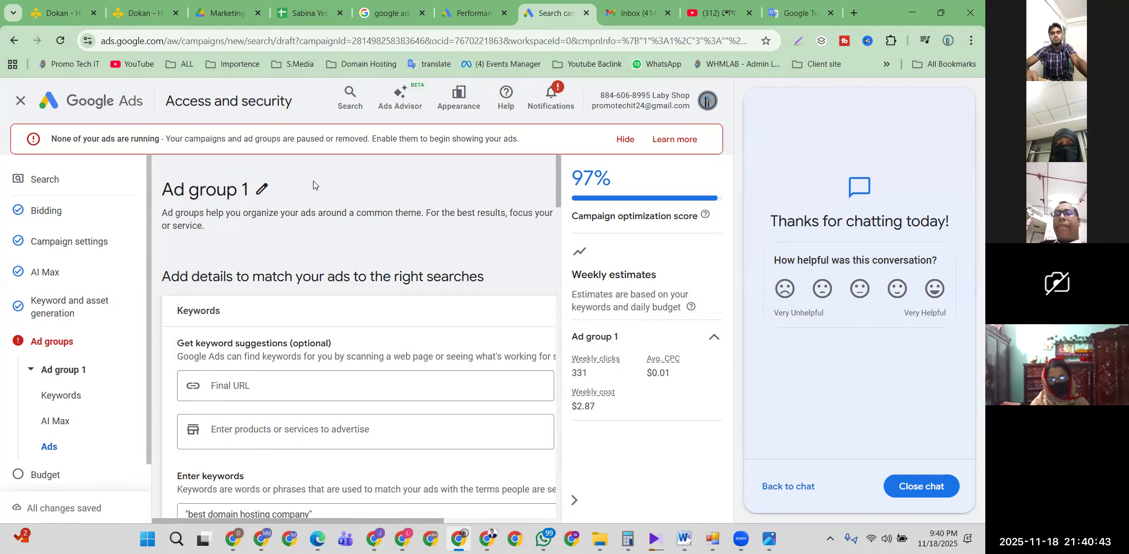
pyautogui.click(262, 189)
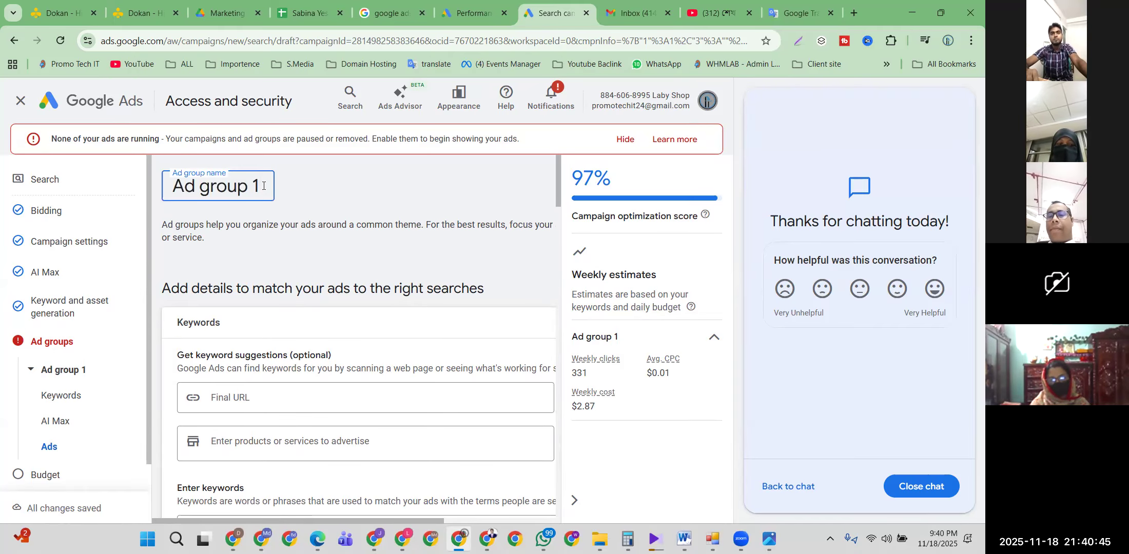
pyautogui.hotkey('ctrl', 'a')
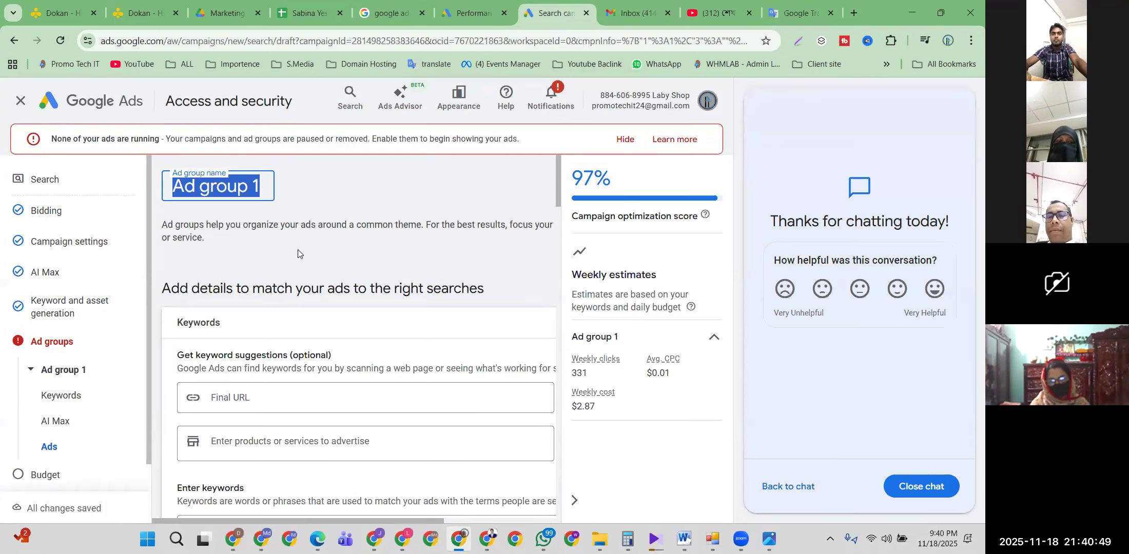
pyautogui.click(257, 188)
pyautogui.moveTo(196, 188); pyautogui.dragTo(161, 191)
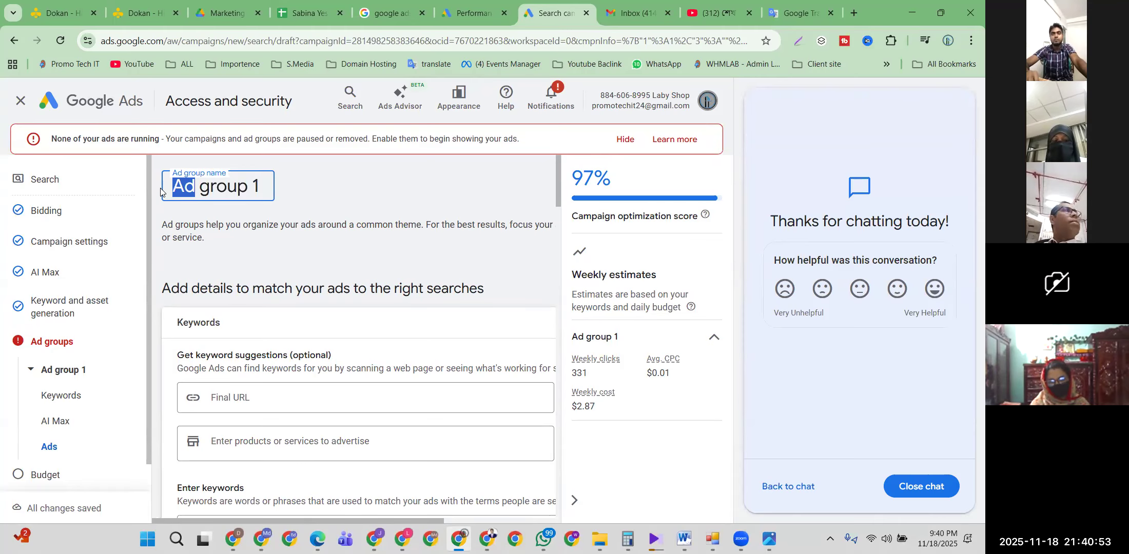
pyautogui.write('Jon')
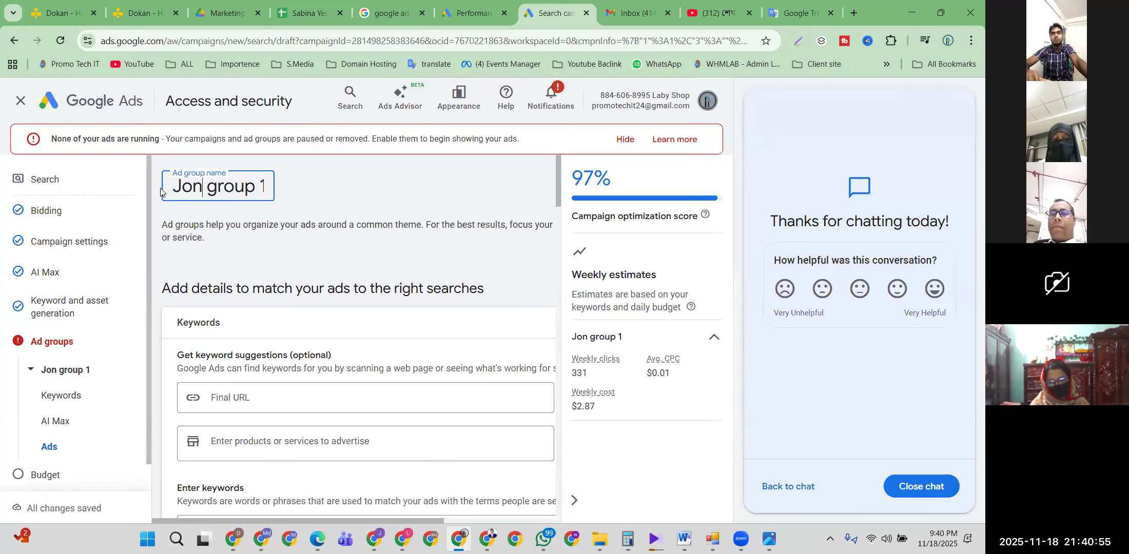
pyautogui.write('tu')
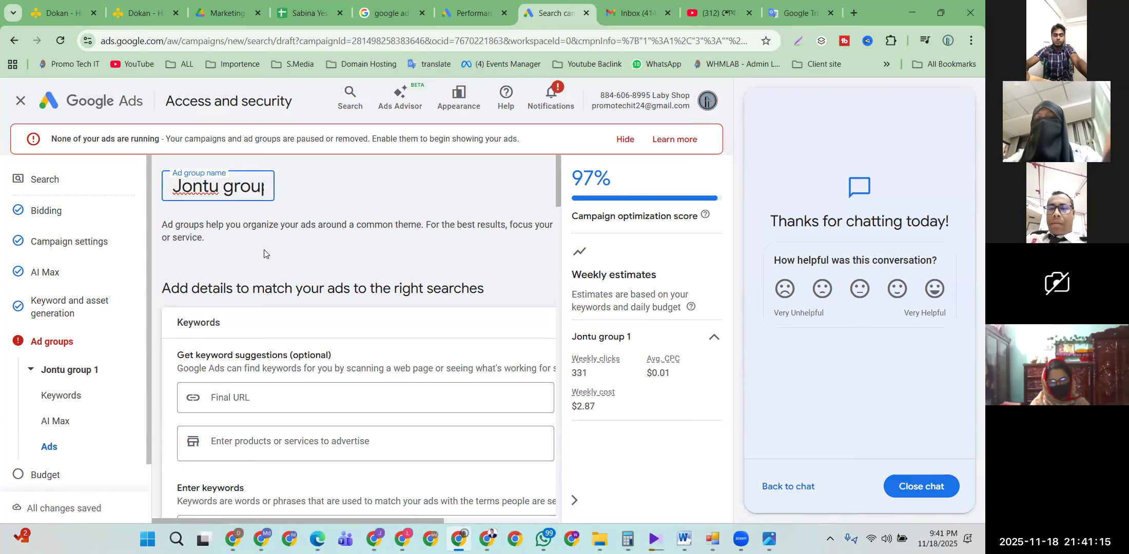
pyautogui.moveTo(257, 186); pyautogui.dragTo(305, 186)
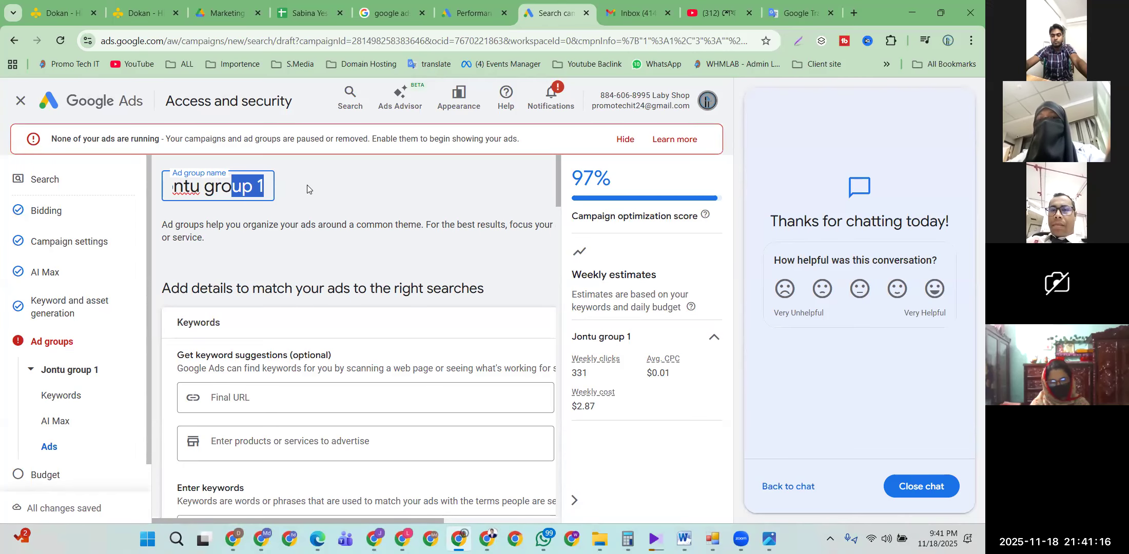
pyautogui.click(259, 185)
pyautogui.press('Delete')
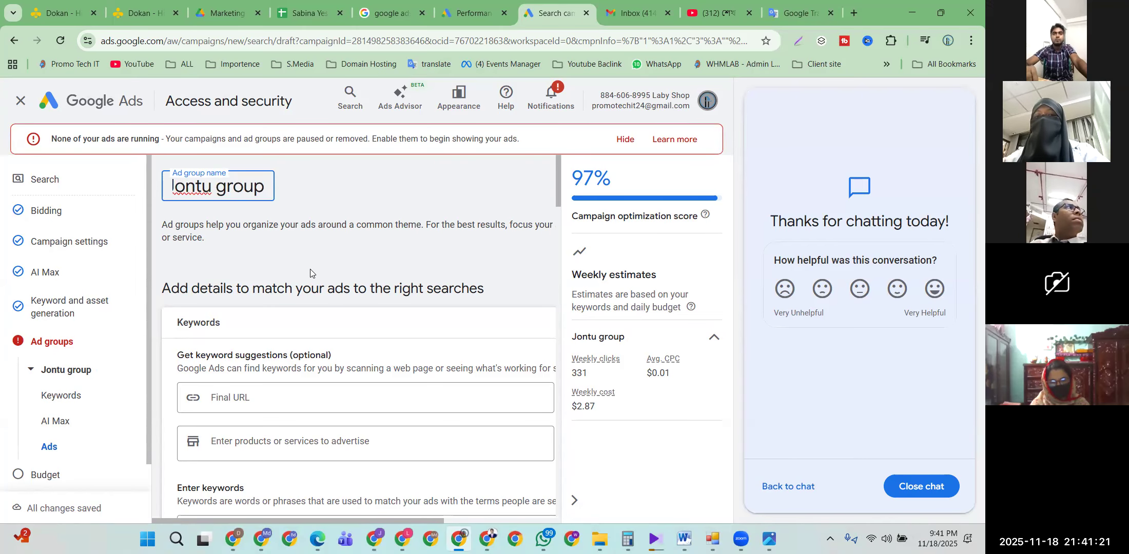
pyautogui.scroll(-2, 310, 267)
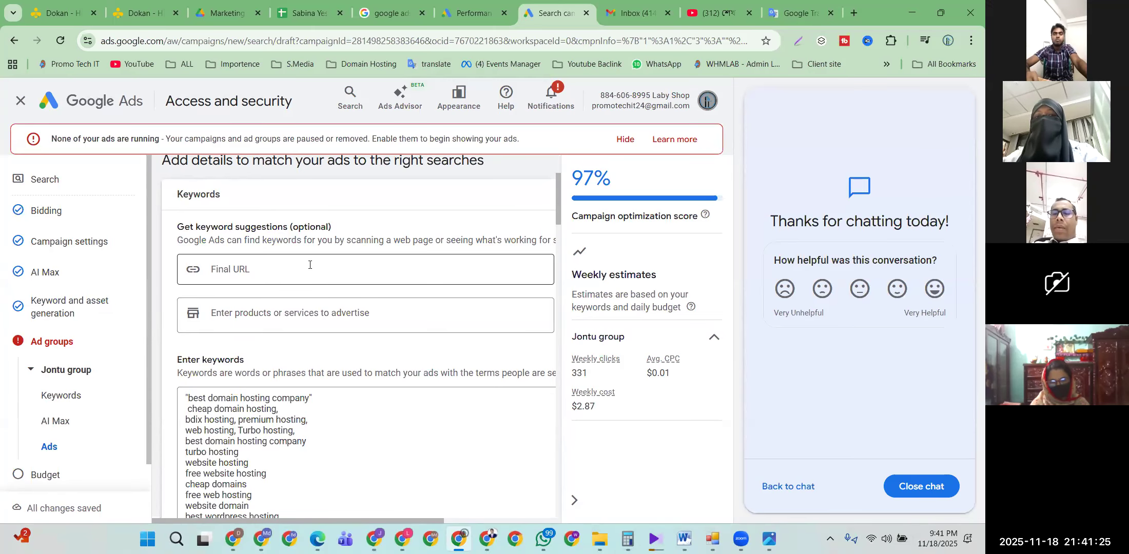
# Step: Copy the 'cheap domain hosting' keyword and paste it into the products or services to advertise field
pyautogui.click(232, 310)
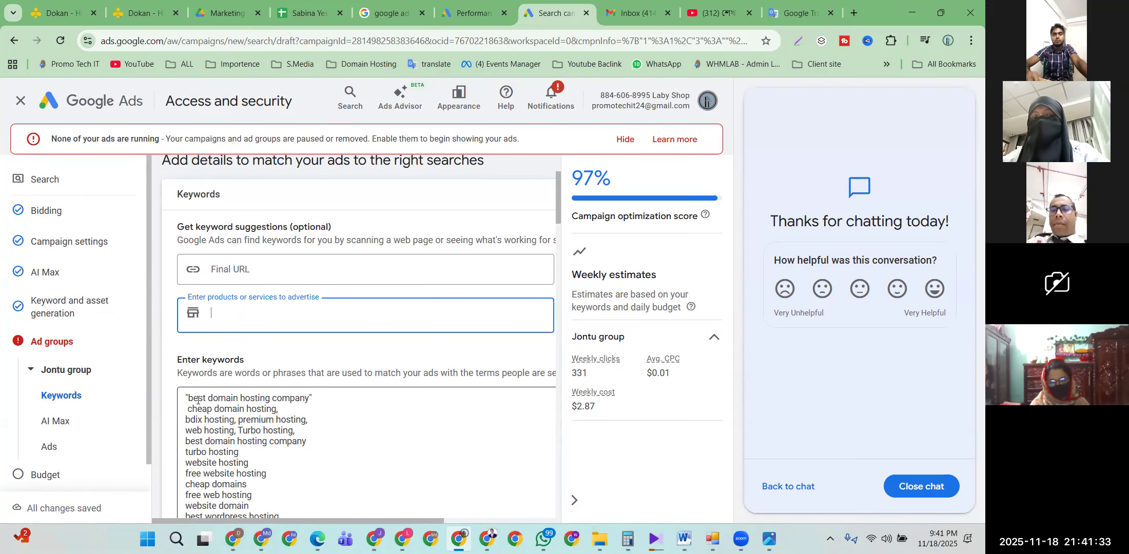
pyautogui.moveTo(187, 399); pyautogui.dragTo(273, 401)
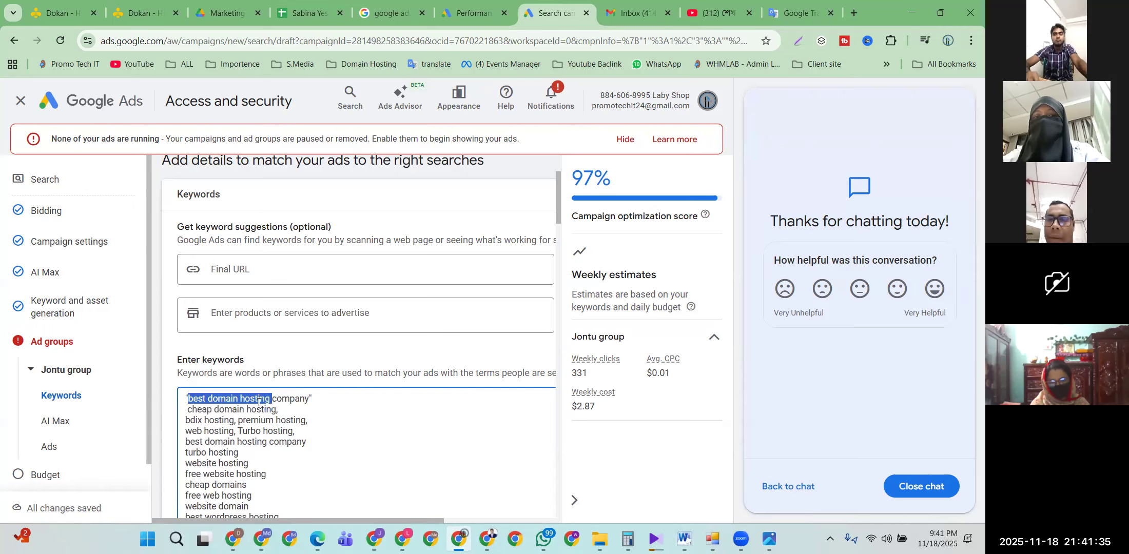
pyautogui.click(215, 411)
pyautogui.moveTo(188, 409); pyautogui.dragTo(274, 409)
pyautogui.hotkey('ctrl', 'c')
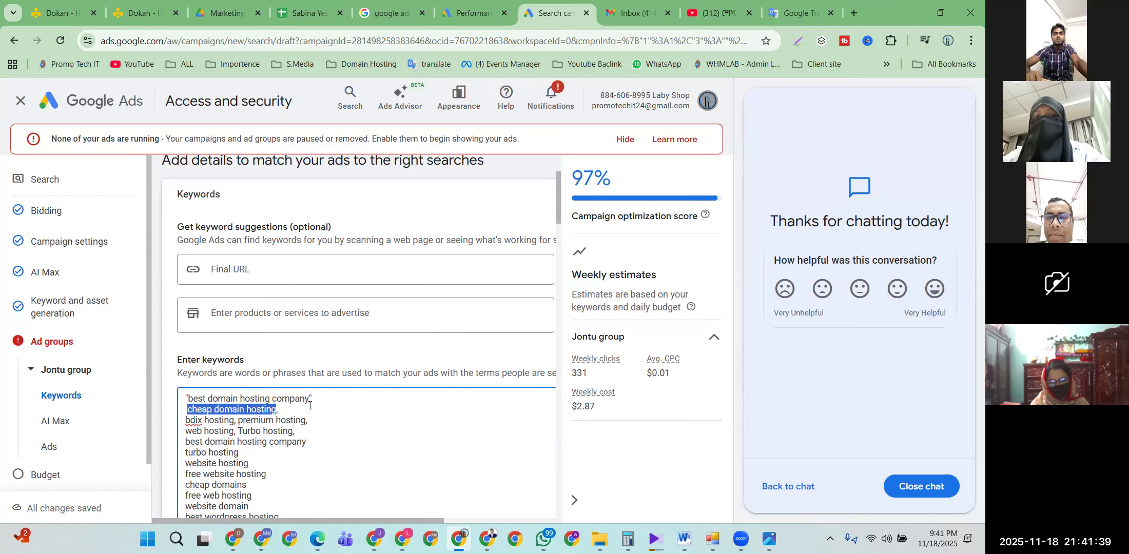
pyautogui.click(258, 312)
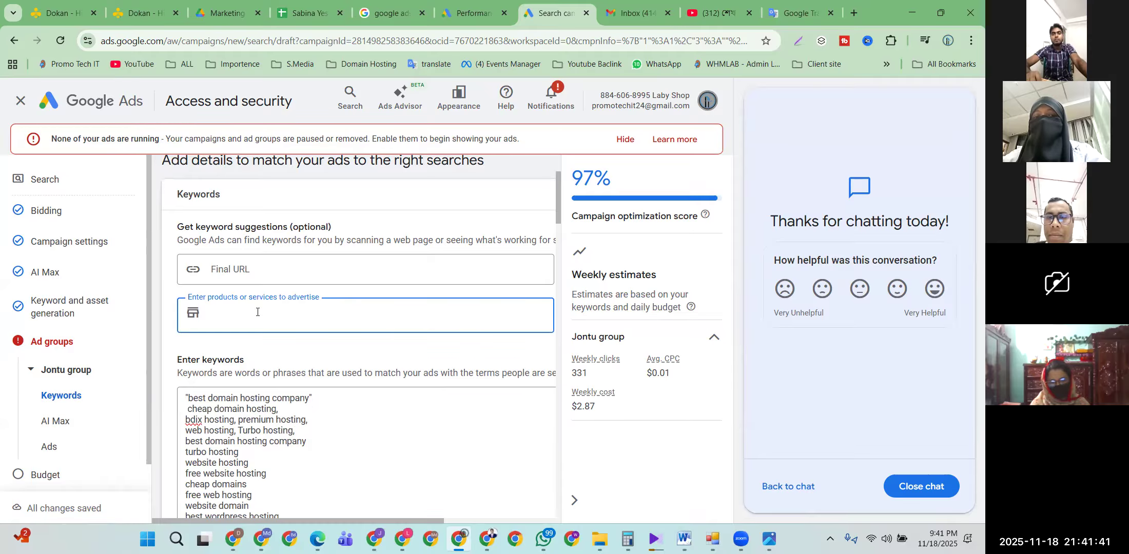
pyautogui.hotkey('ctrl', 'v')
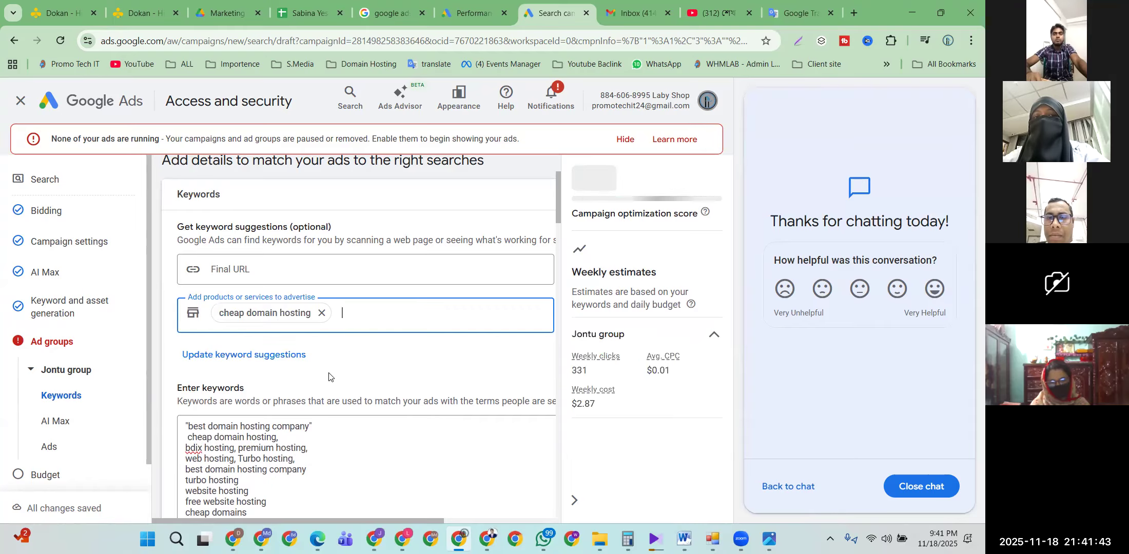
pyautogui.scroll(-1, 362, 377)
pyautogui.scroll(-8, 362, 376)
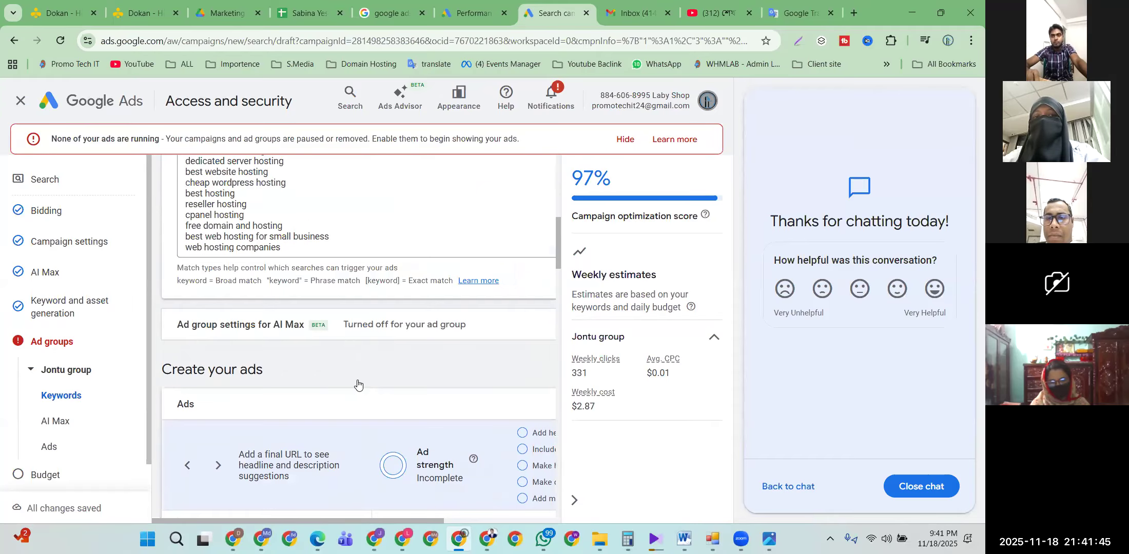
# Step: Close the 'Thanks for chatting today!' support panel so the ad editor fills the window
pyautogui.scroll(4, 357, 380)
pyautogui.scroll(-2, 357, 384)
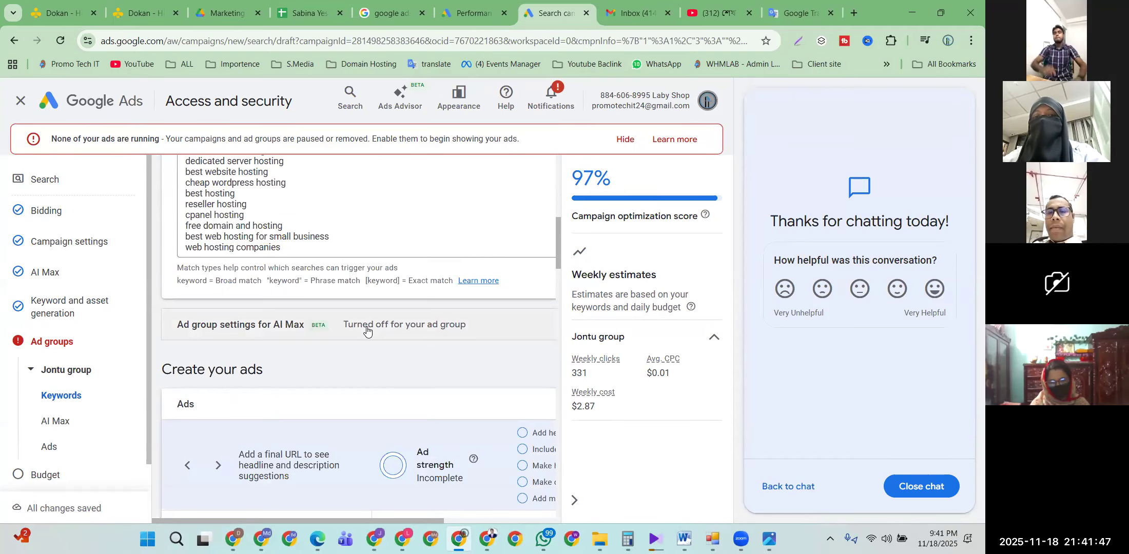
pyautogui.scroll(-2, 350, 333)
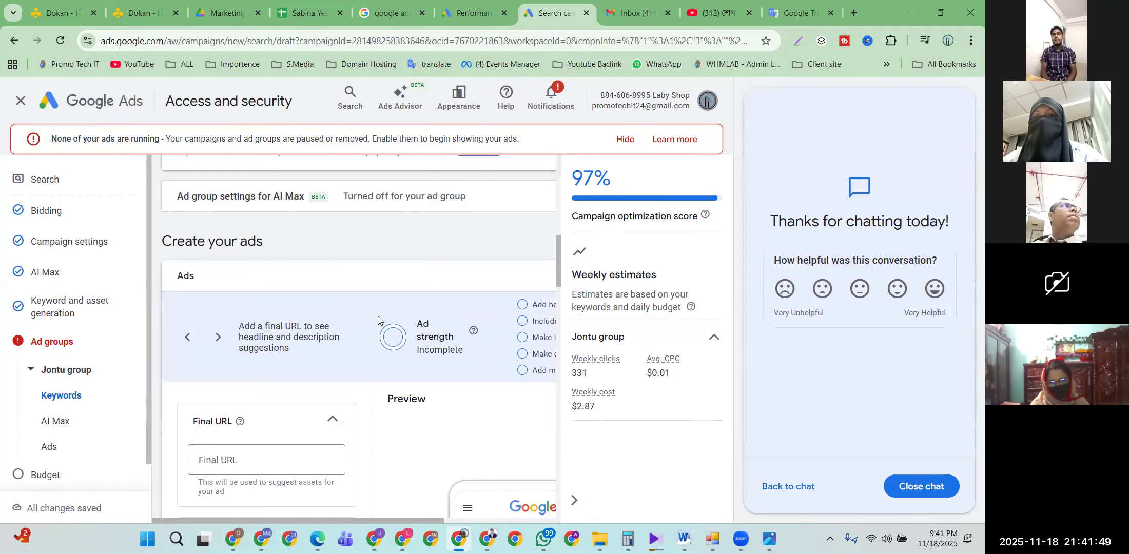
pyautogui.scroll(-2, 379, 323)
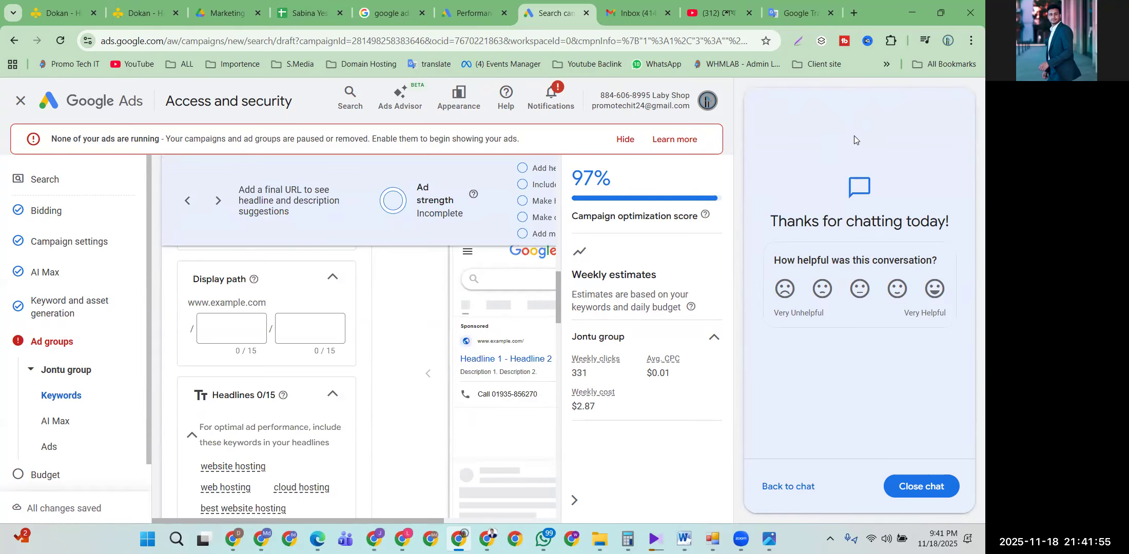
pyautogui.click(906, 485)
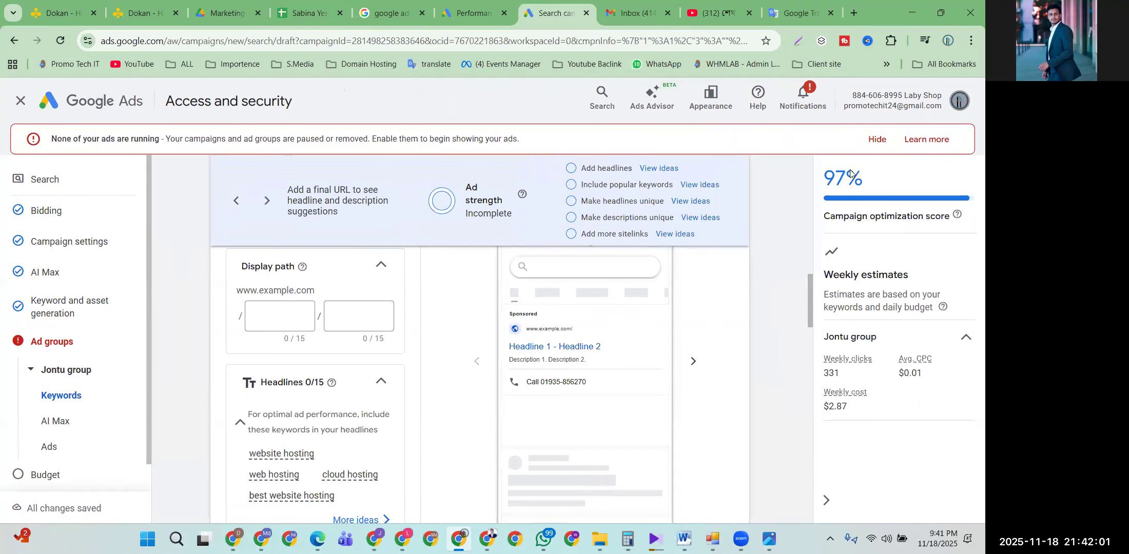
pyautogui.scroll(4, 309, 337)
pyautogui.scroll(-4, 309, 337)
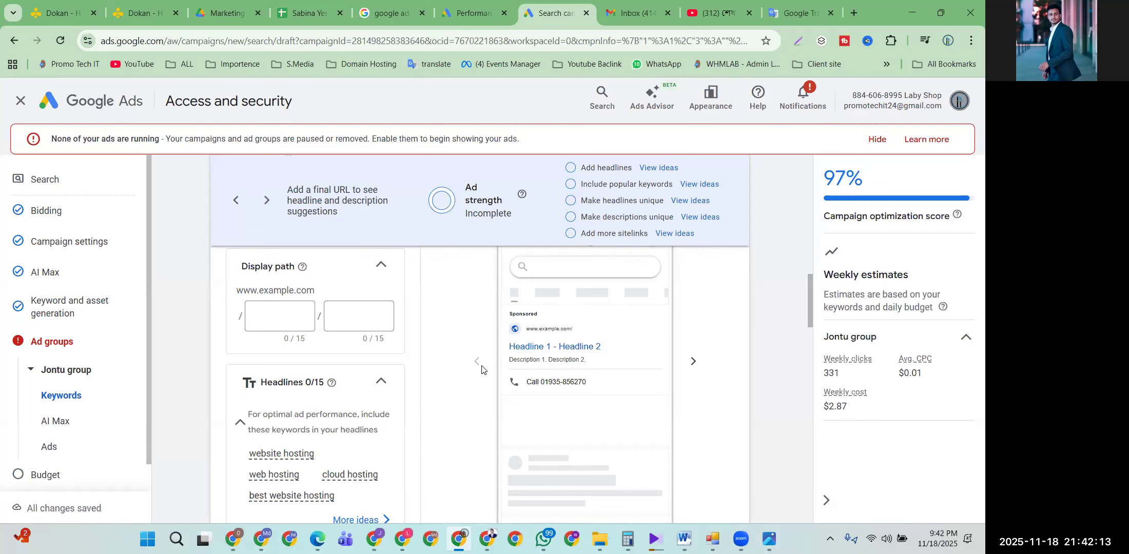
pyautogui.scroll(-1, 329, 388)
# Step: Paste 'cheap domain hosting' as the ad's first headline
pyautogui.scroll(-1, 328, 387)
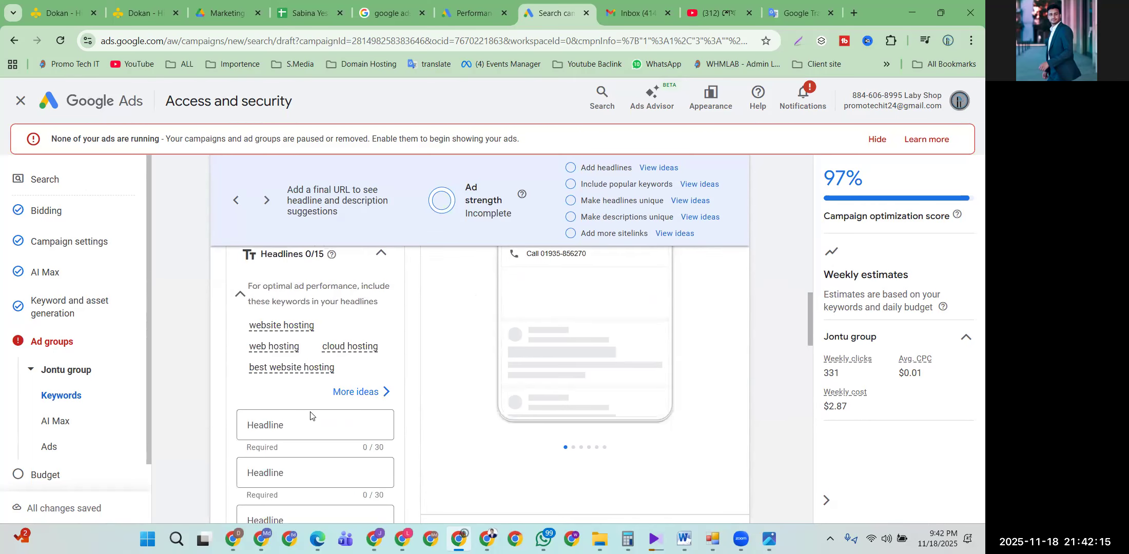
pyautogui.scroll(-1, 310, 416)
pyautogui.click(287, 364)
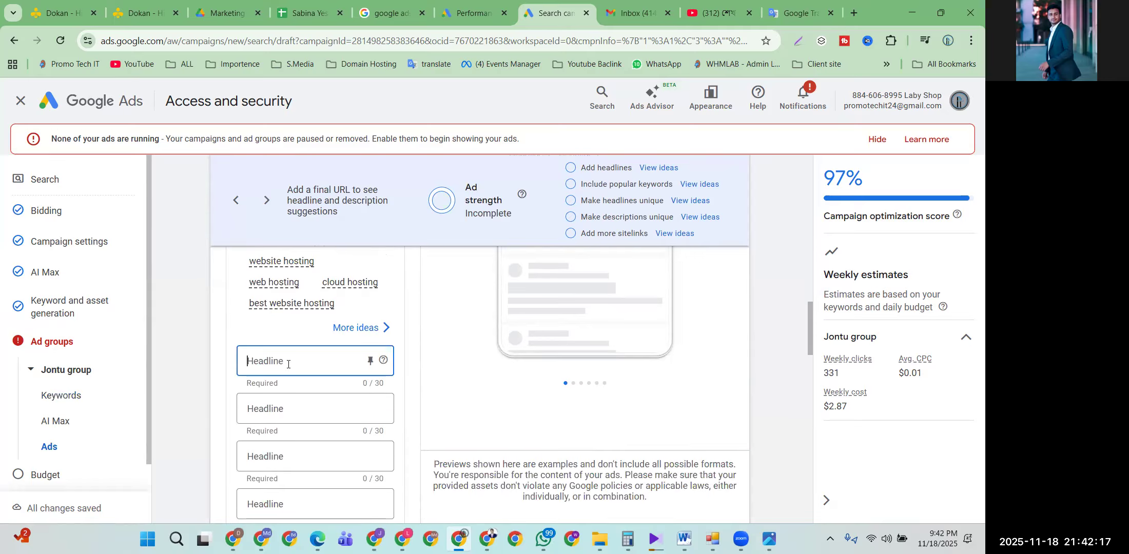
pyautogui.rightClick(288, 365)
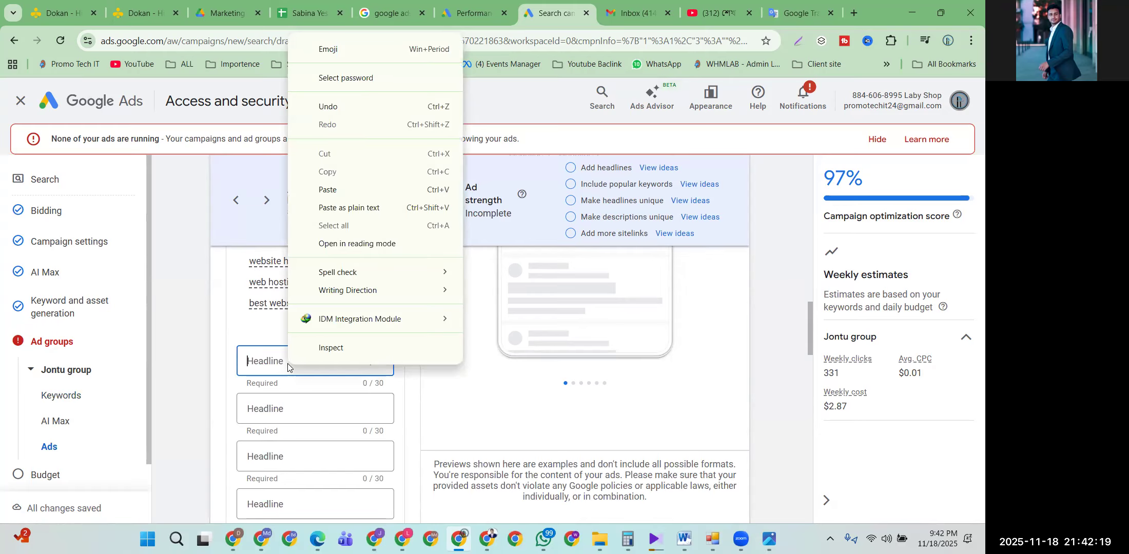
pyautogui.click(283, 362)
pyautogui.hotkey('ctrl', 'v')
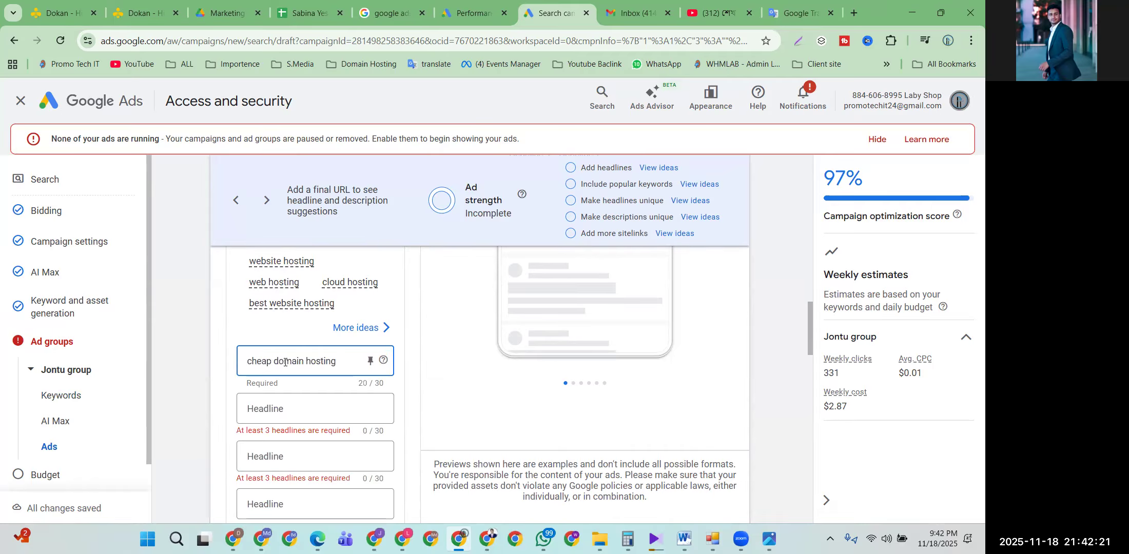
pyautogui.scroll(2, 528, 292)
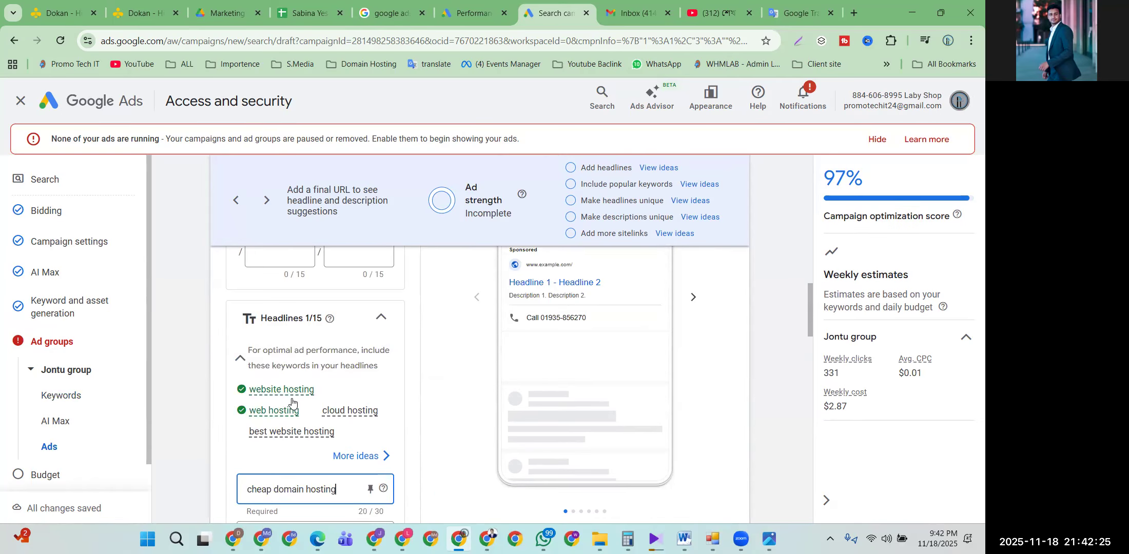
pyautogui.moveTo(297, 387)
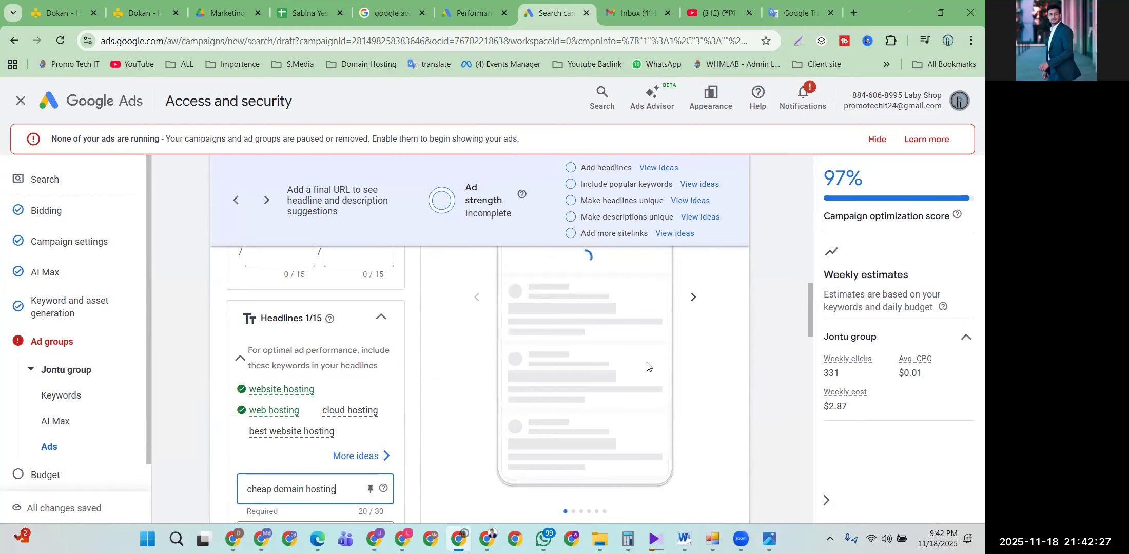
pyautogui.scroll(2, 616, 359)
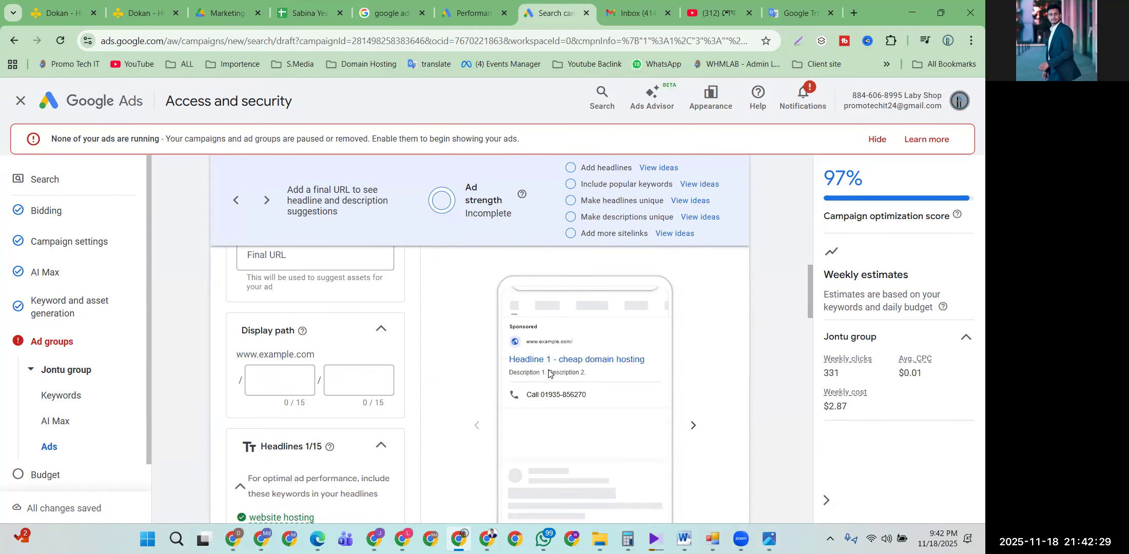
pyautogui.click(533, 361)
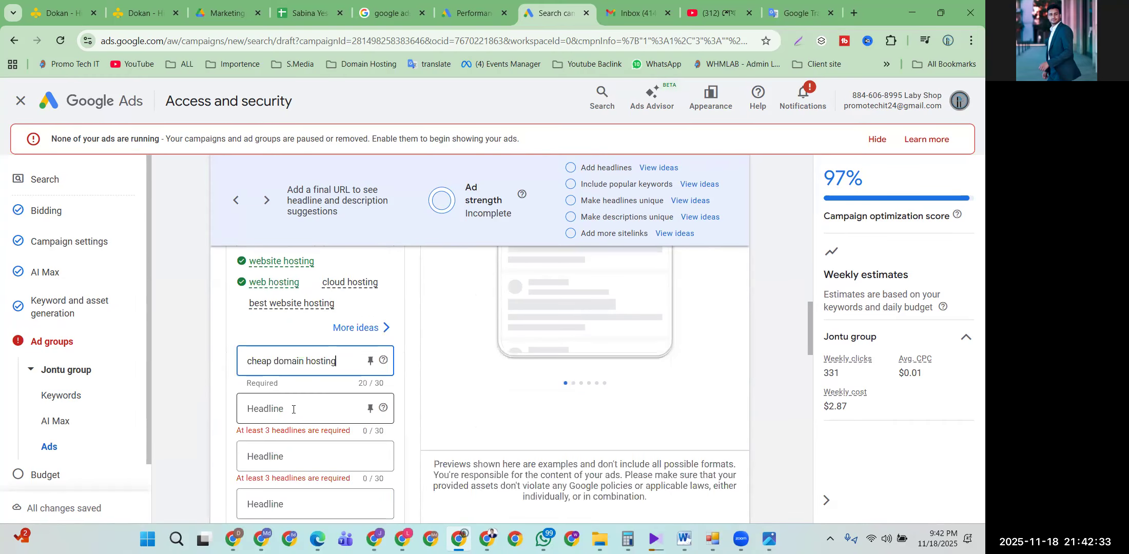
# Step: Copy 'best domain hosting company' from Google Translate and return to Google Ads
pyautogui.click(788, 11)
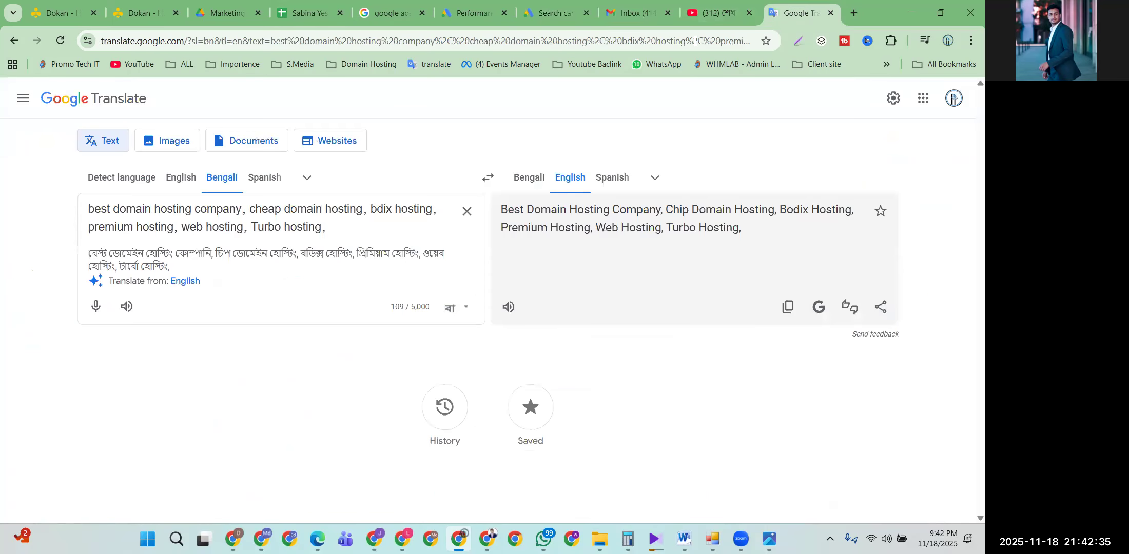
pyautogui.moveTo(240, 213); pyautogui.dragTo(71, 216)
pyautogui.hotkey('ctrl', 'c')
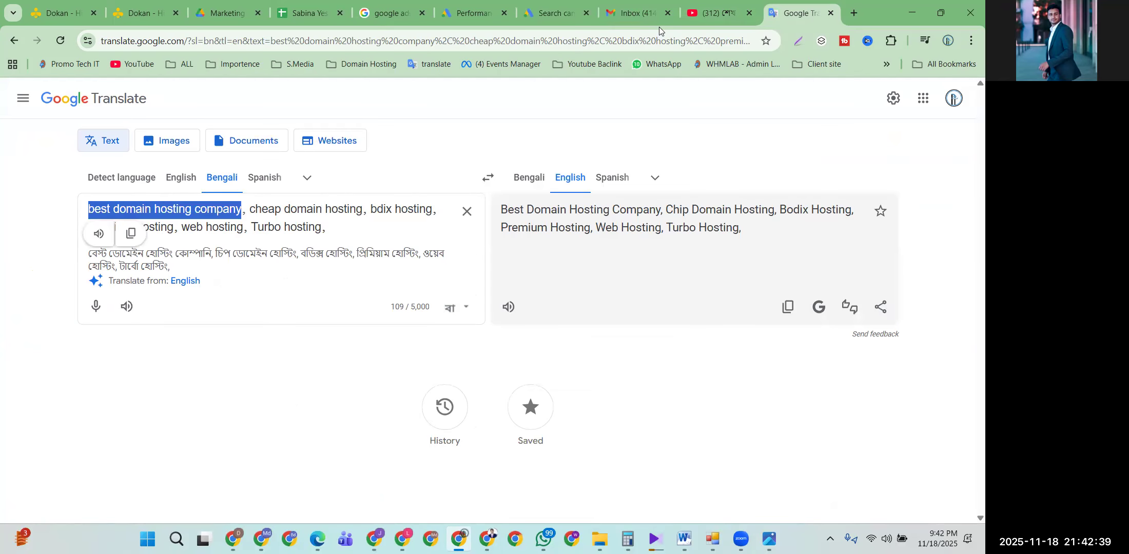
pyautogui.click(551, 4)
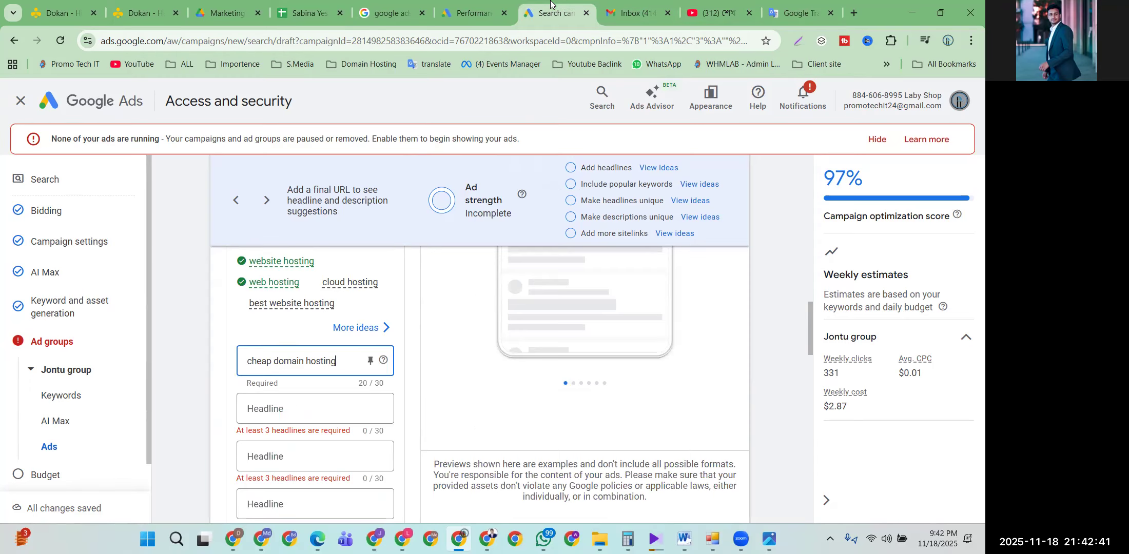
# Step: Paste 'best domain hosting company' into the second Headline field and scroll to Descriptions
pyautogui.click(303, 412)
pyautogui.hotkey('ctrl', 'v')
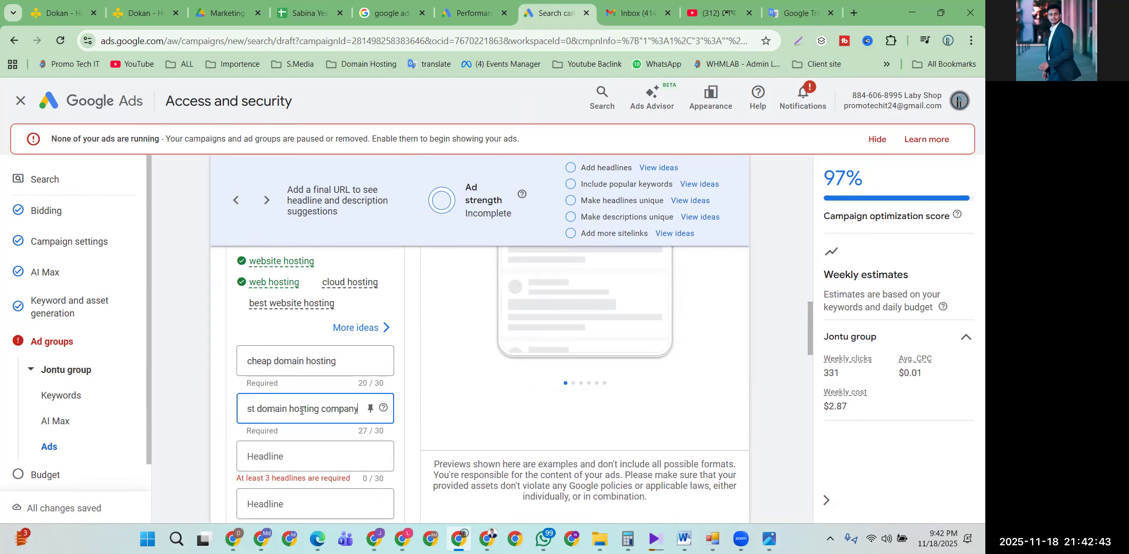
pyautogui.scroll(1, 541, 365)
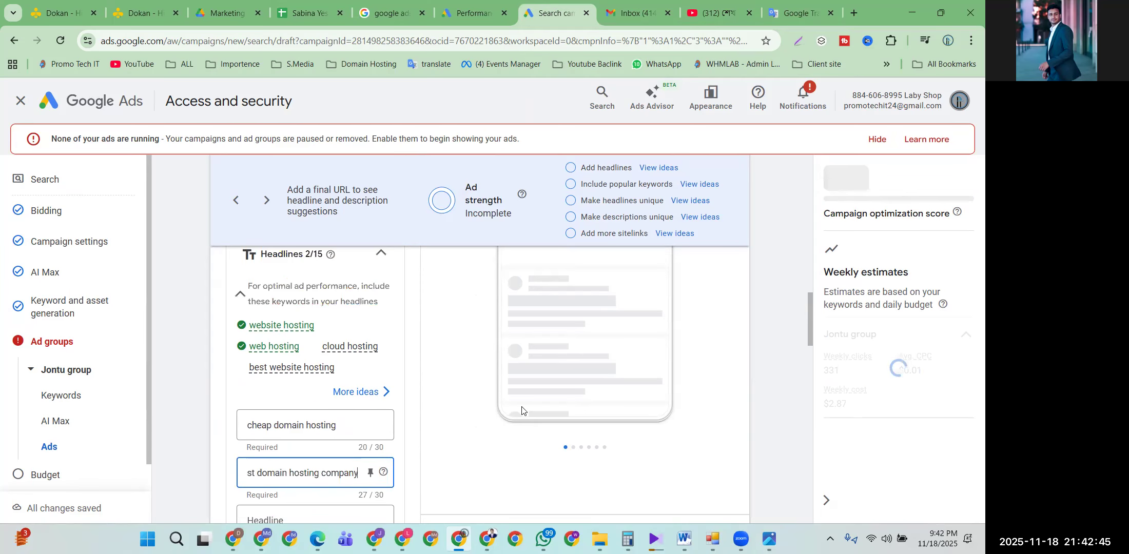
pyautogui.scroll(2, 541, 364)
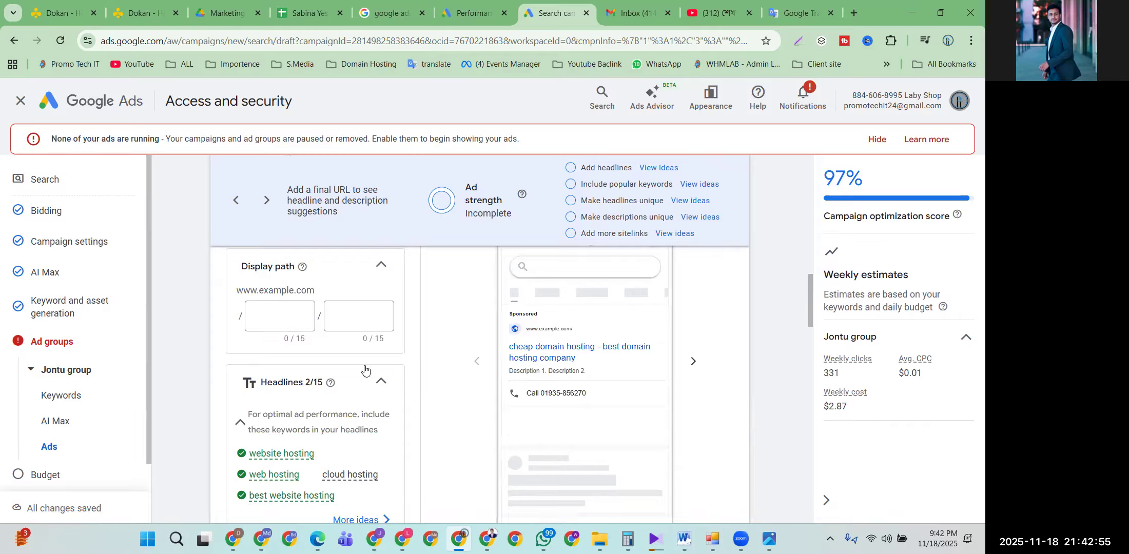
pyautogui.scroll(-4, 364, 369)
pyautogui.scroll(-3, 364, 369)
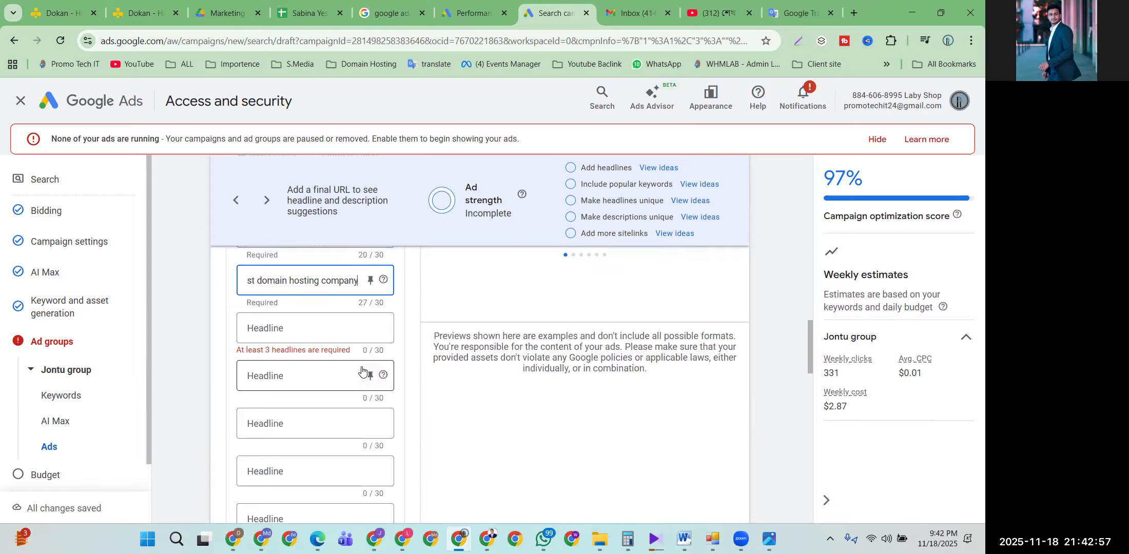
pyautogui.scroll(-3, 359, 354)
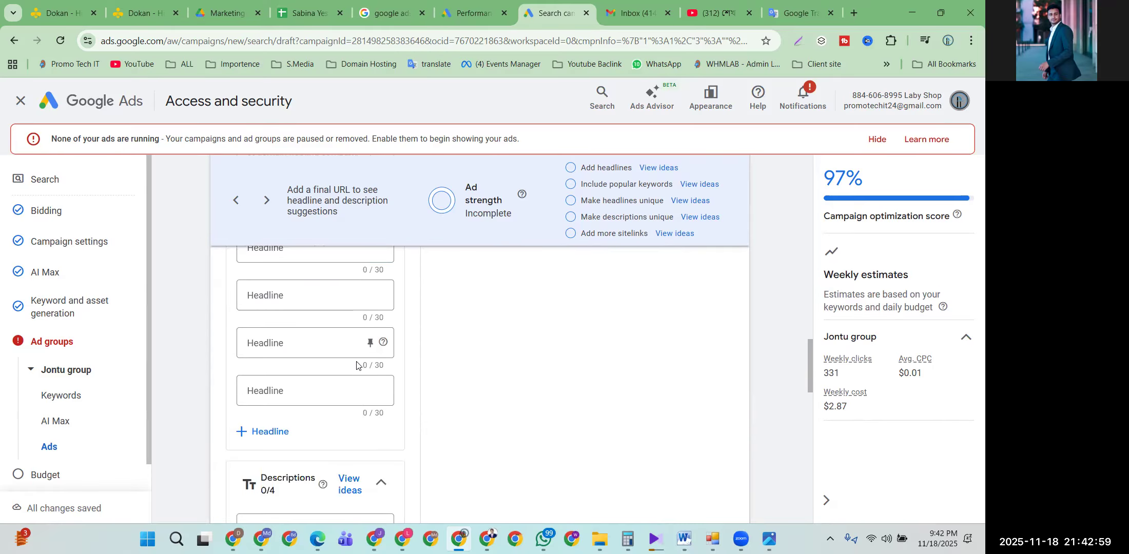
pyautogui.scroll(-1, 310, 395)
pyautogui.scroll(1, 309, 395)
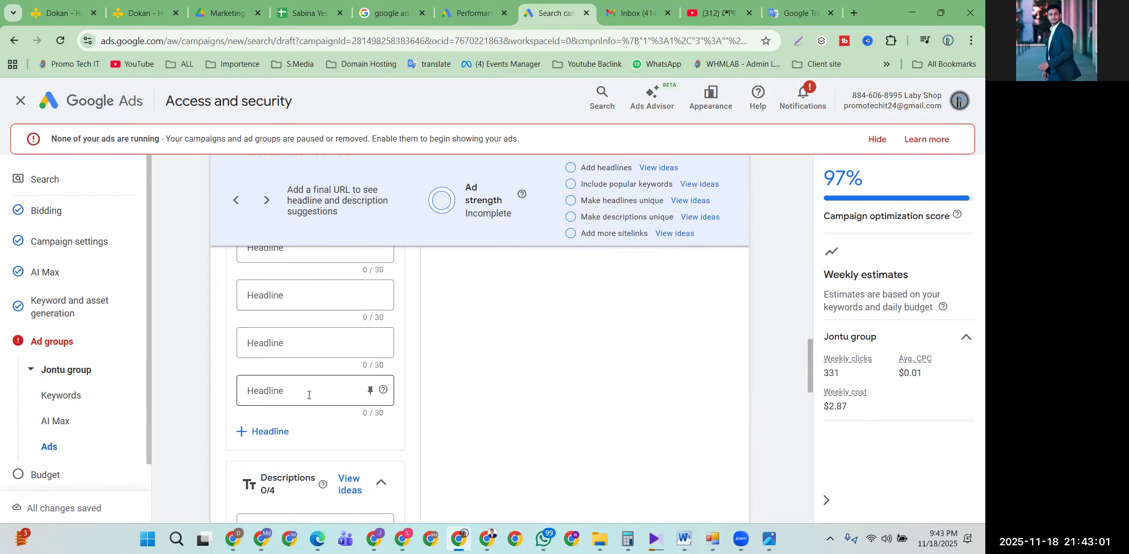
pyautogui.scroll(-2, 310, 395)
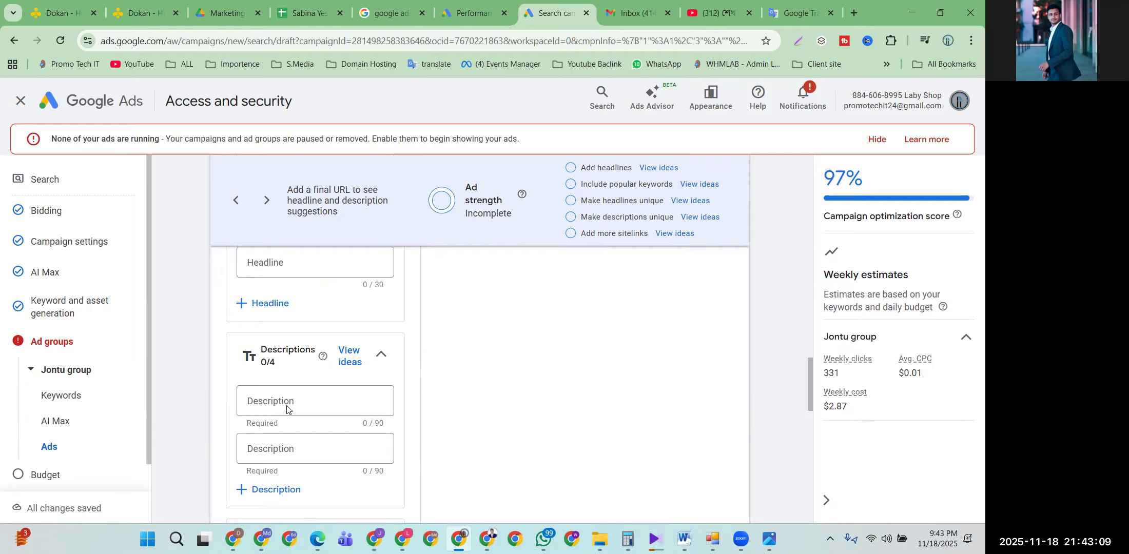
pyautogui.scroll(-5, 280, 446)
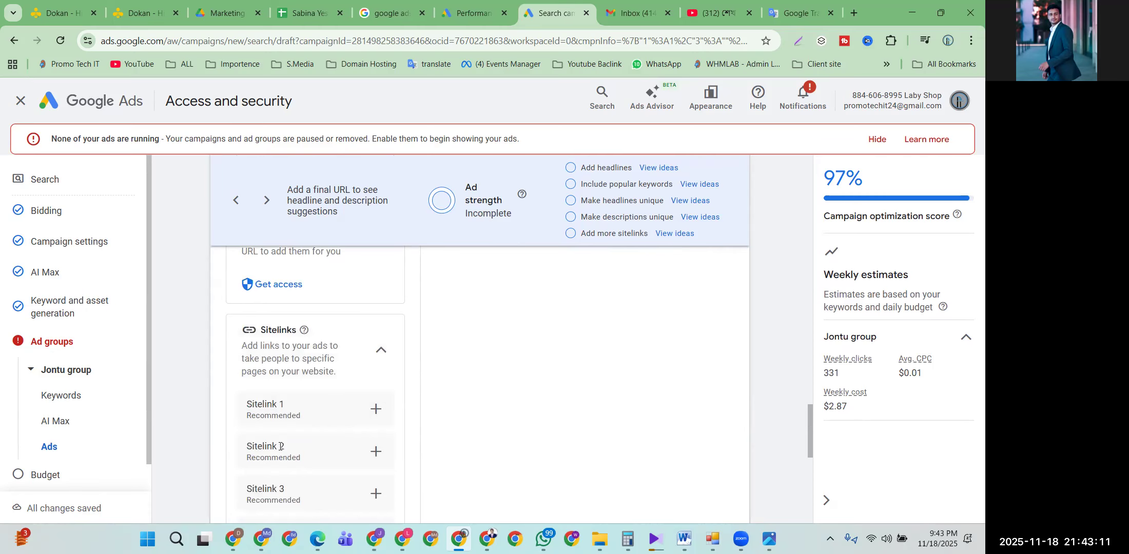
pyautogui.scroll(-3, 281, 446)
pyautogui.scroll(3, 252, 413)
pyautogui.scroll(2, 373, 409)
pyautogui.scroll(-9, 373, 409)
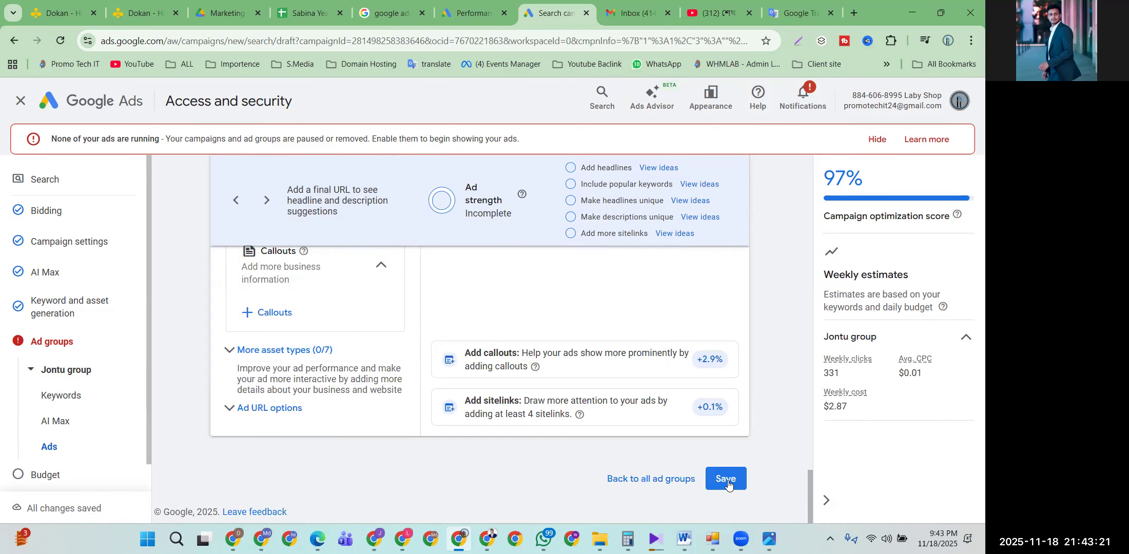
pyautogui.scroll(-1, 47, 354)
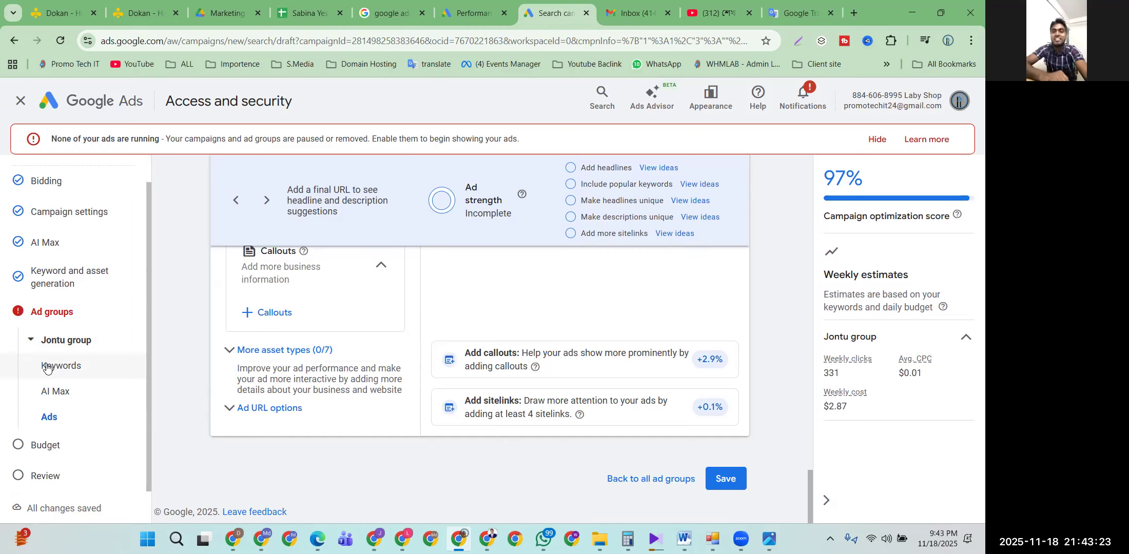
pyautogui.scroll(3, 191, 359)
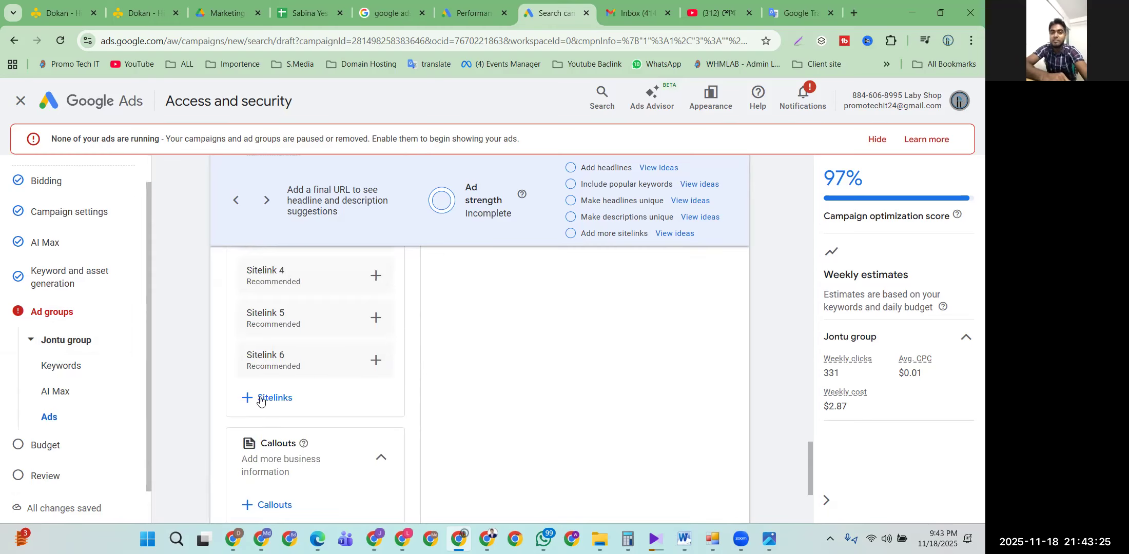
pyautogui.scroll(6, 272, 407)
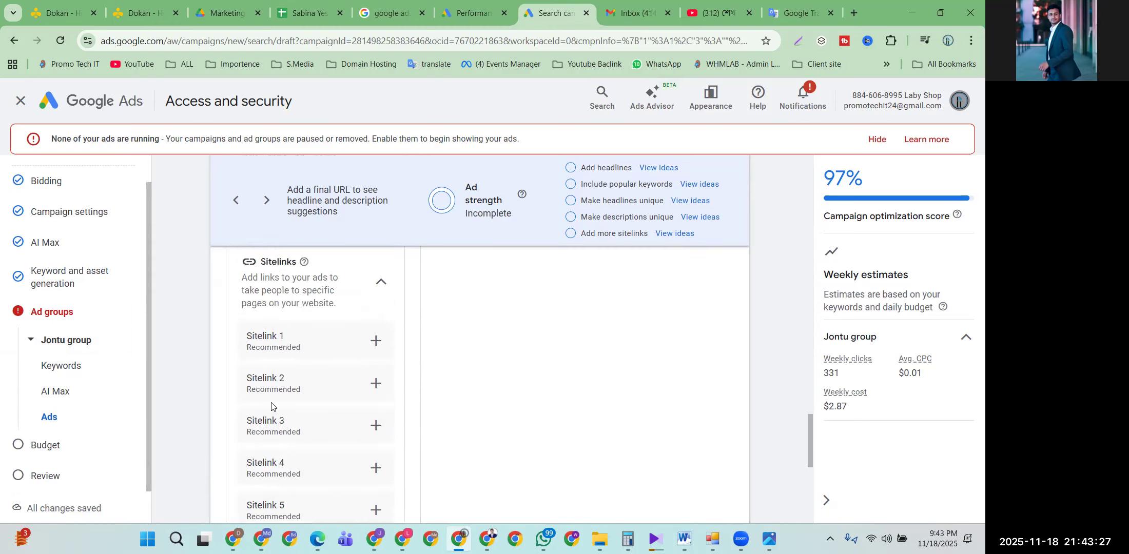
pyautogui.scroll(4, 271, 406)
pyautogui.scroll(-3, 271, 407)
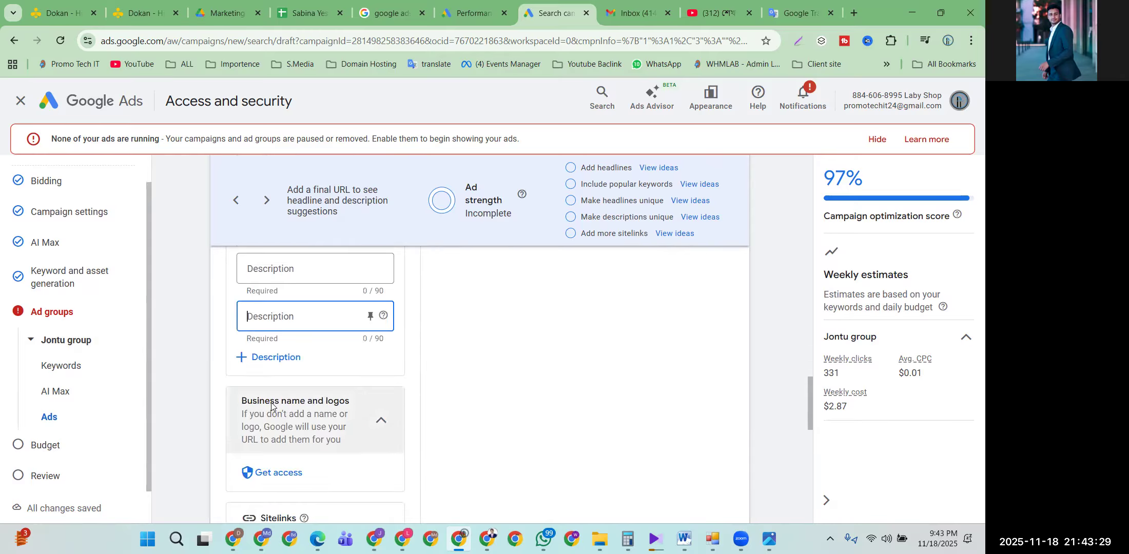
pyautogui.scroll(2, 272, 405)
pyautogui.scroll(-1, 271, 402)
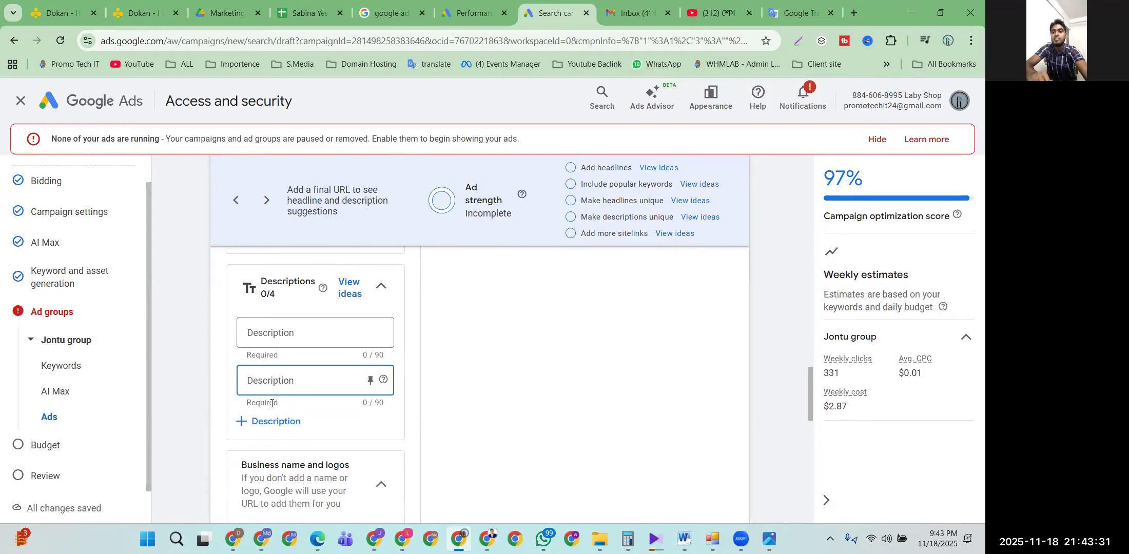
pyautogui.scroll(-4, 272, 403)
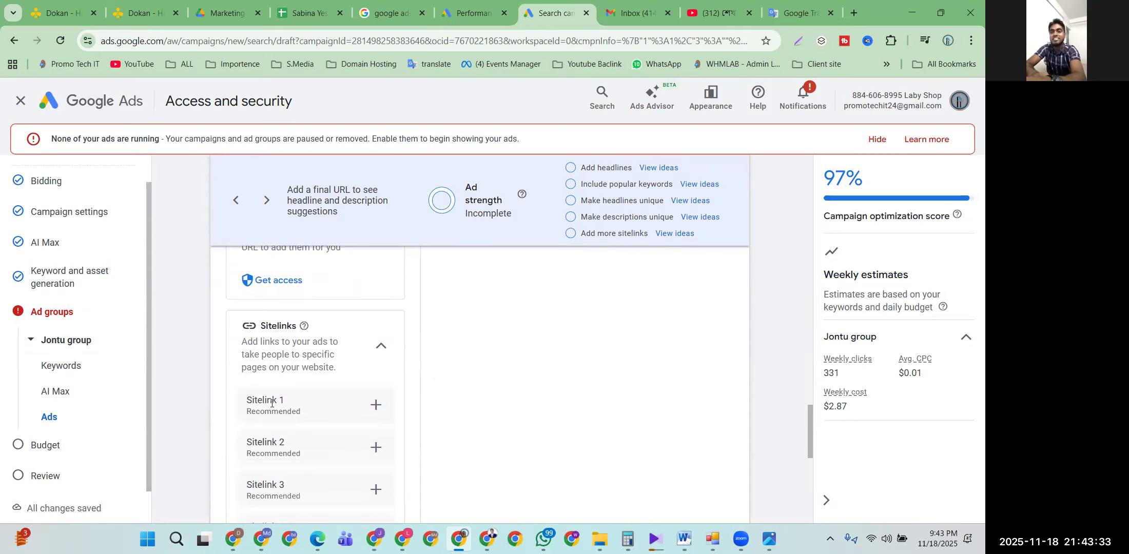
pyautogui.scroll(-4, 264, 407)
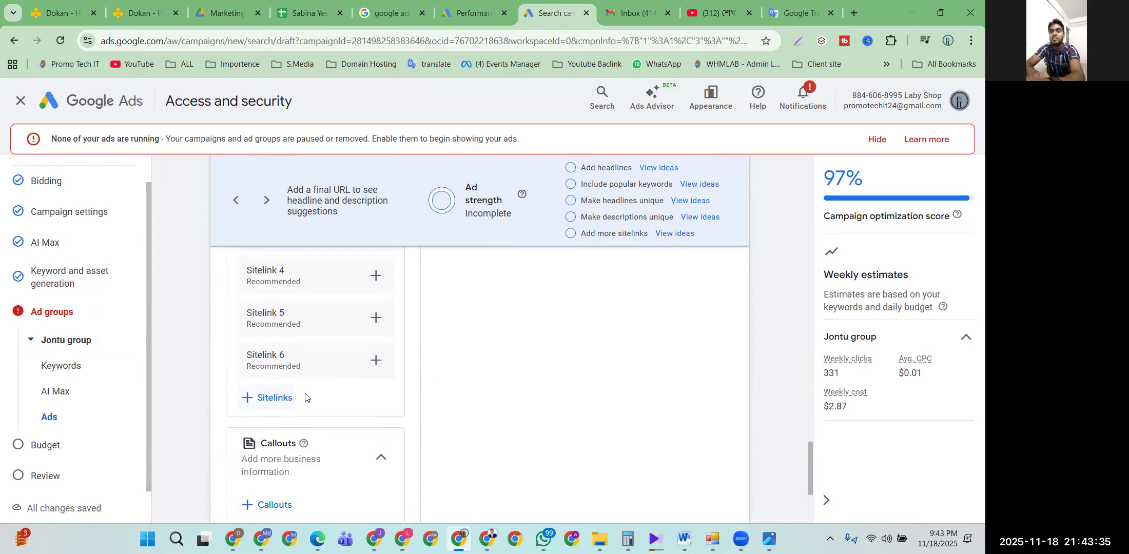
pyautogui.scroll(-4, 295, 397)
pyautogui.scroll(4, 295, 397)
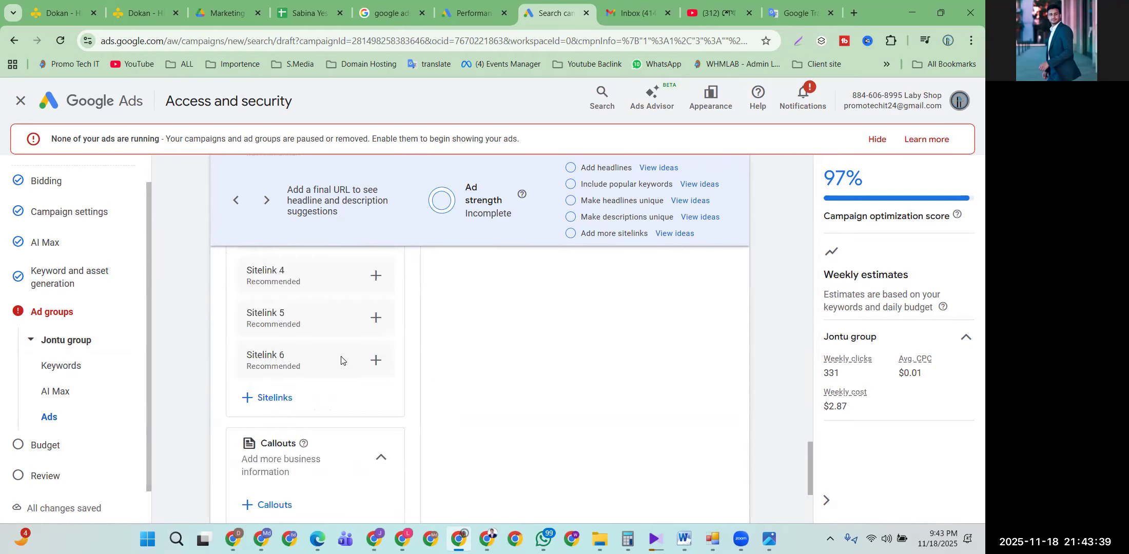
pyautogui.scroll(12, 341, 359)
pyautogui.scroll(-5, 319, 450)
pyautogui.scroll(11, 318, 450)
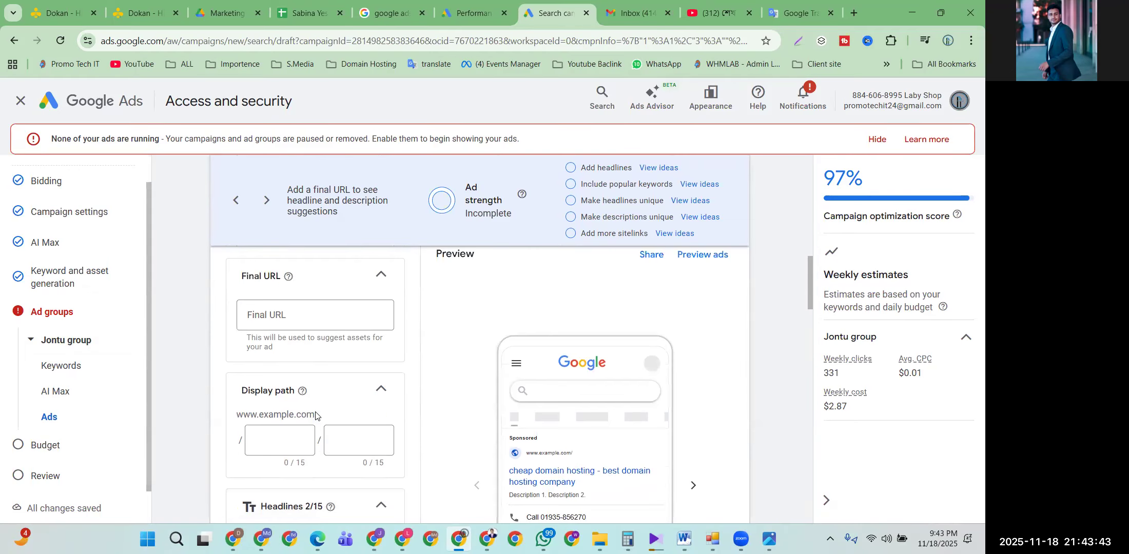
pyautogui.scroll(15, 315, 416)
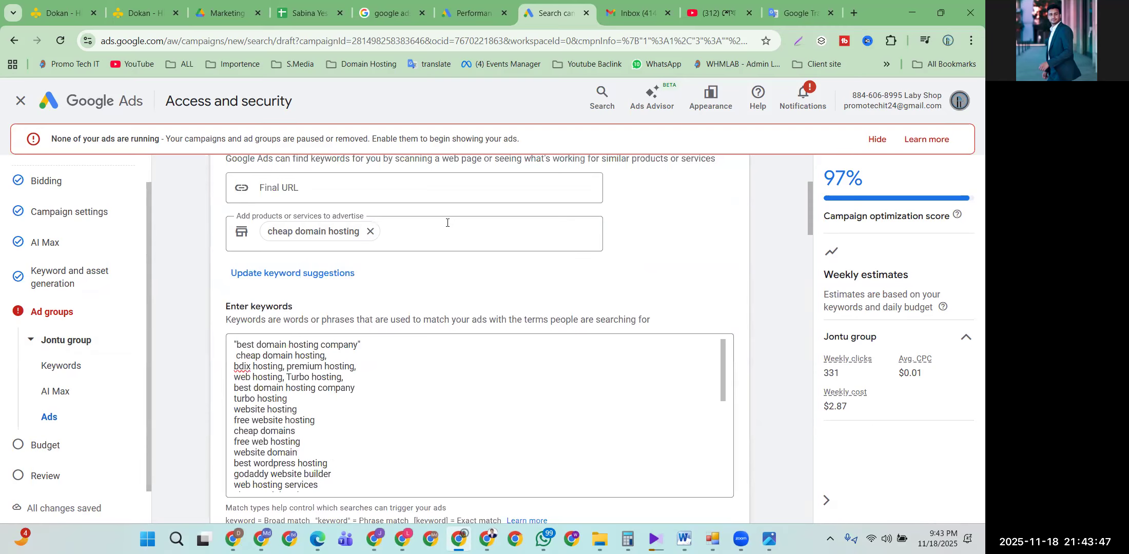
pyautogui.scroll(-15, 318, 421)
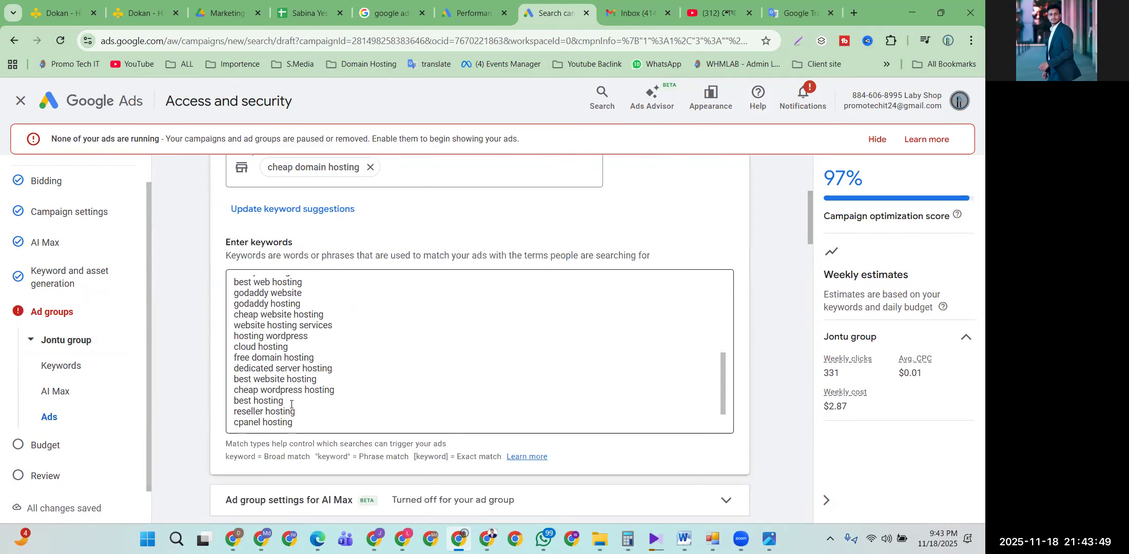
pyautogui.scroll(-15, 207, 472)
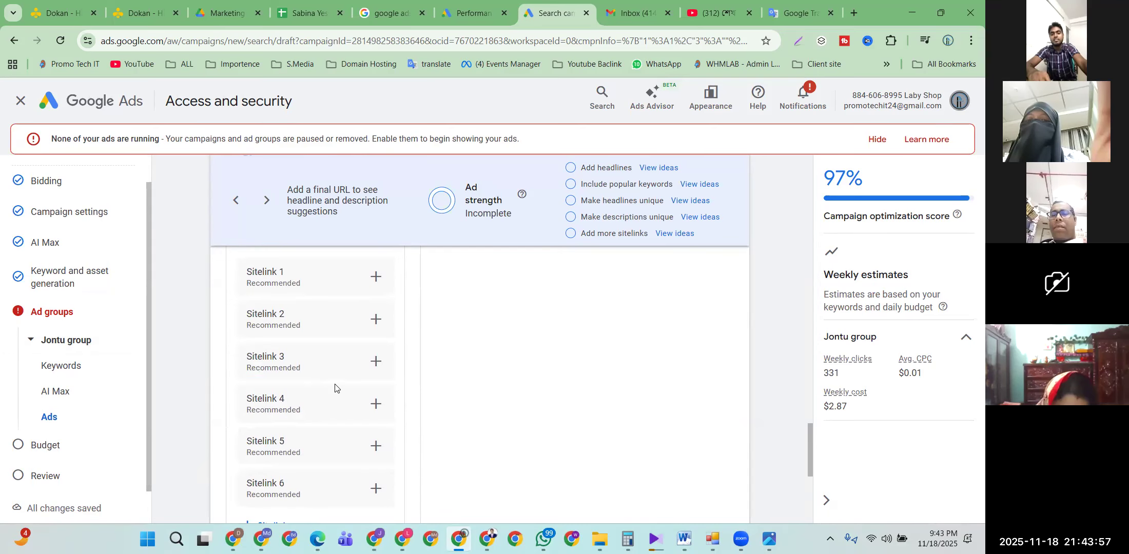
pyautogui.scroll(1, 320, 375)
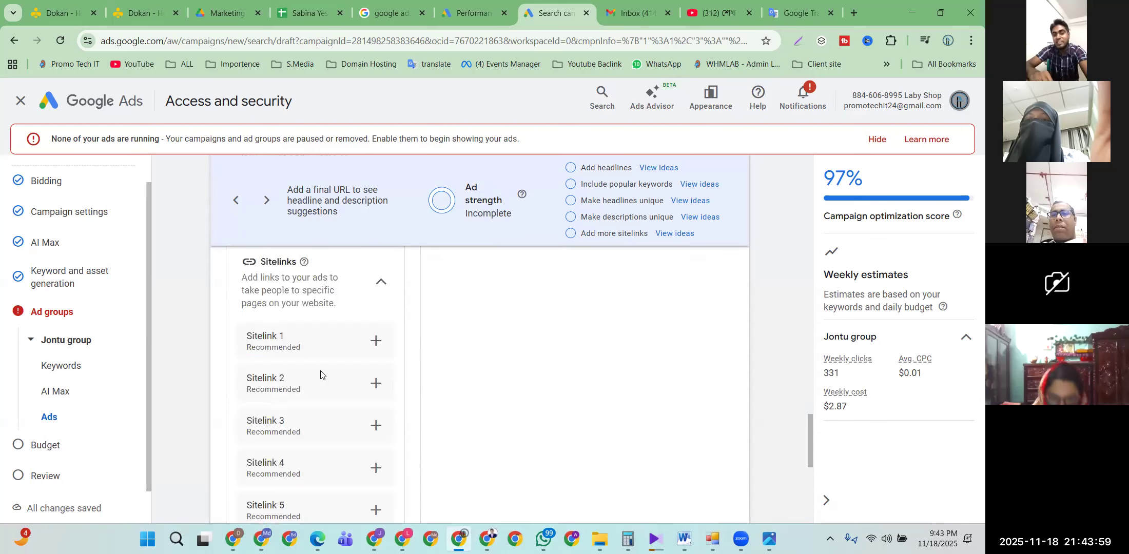
pyautogui.click(375, 340)
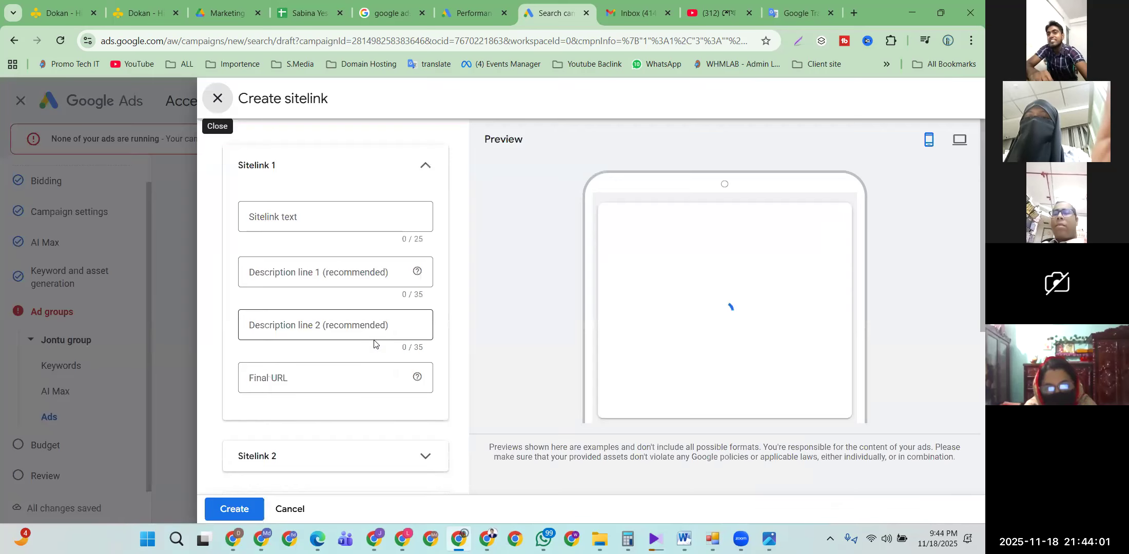
pyautogui.click(284, 214)
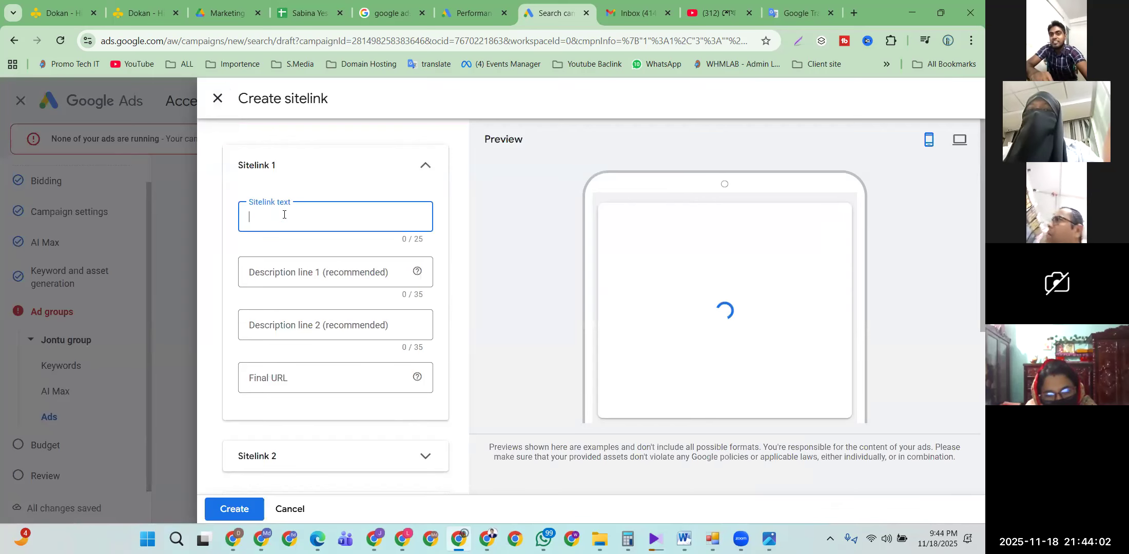
pyautogui.click(292, 269)
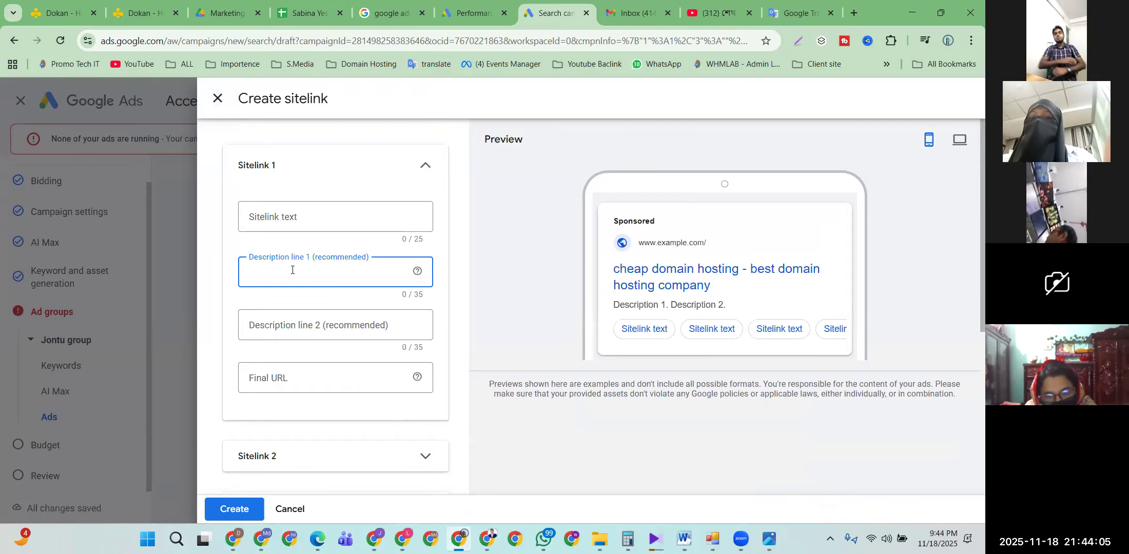
pyautogui.click(288, 325)
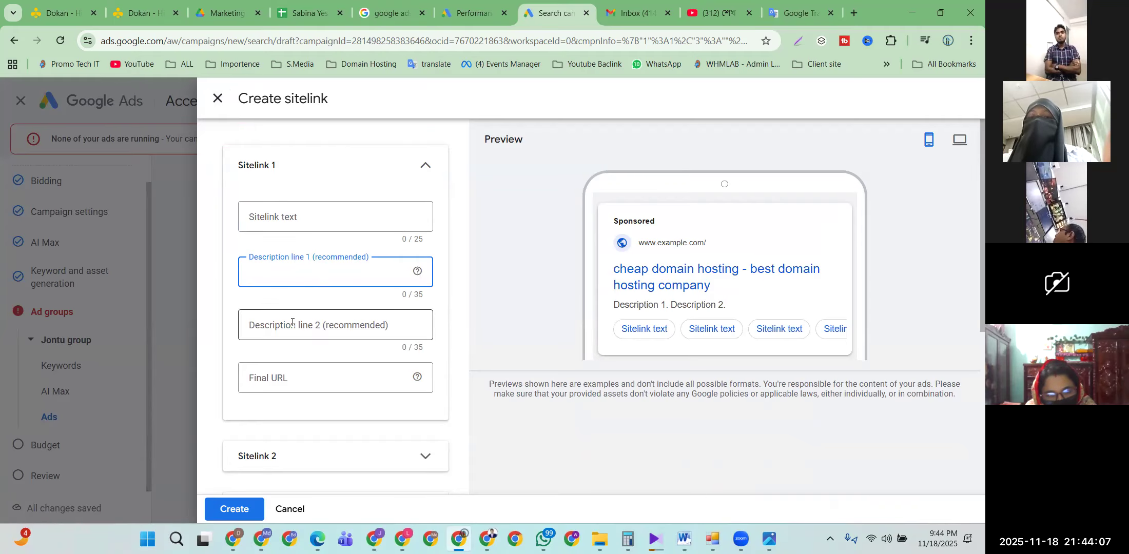
pyautogui.click(277, 377)
pyautogui.scroll(-5, 315, 429)
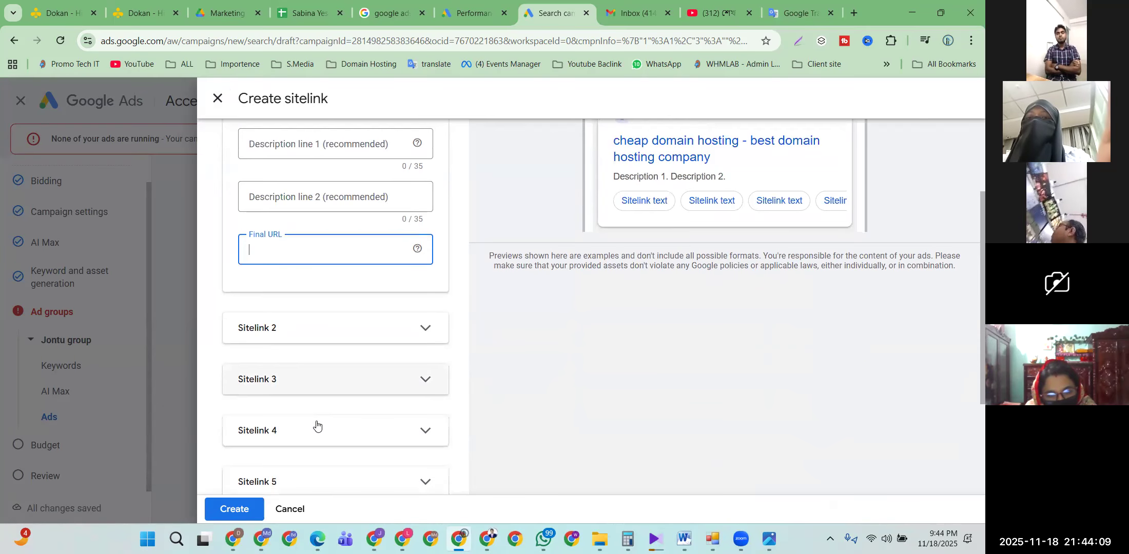
pyautogui.scroll(-1, 316, 426)
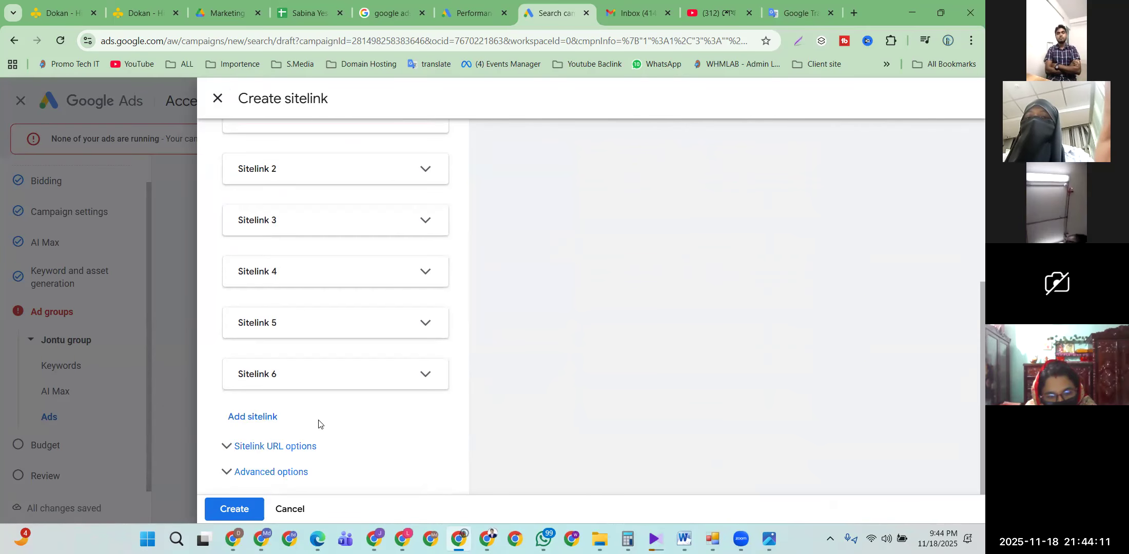
pyautogui.scroll(6, 318, 423)
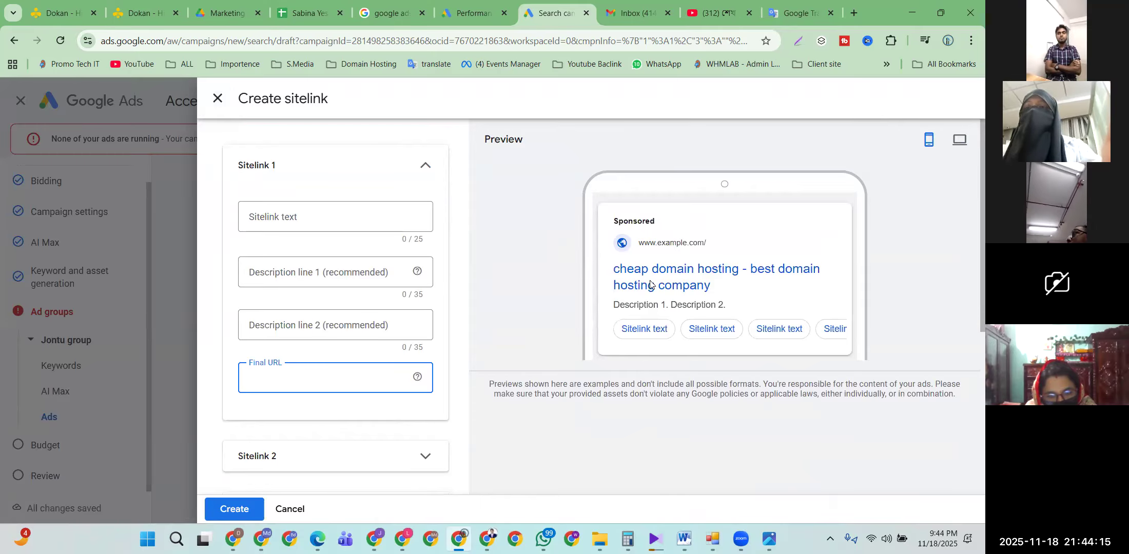
pyautogui.click(218, 98)
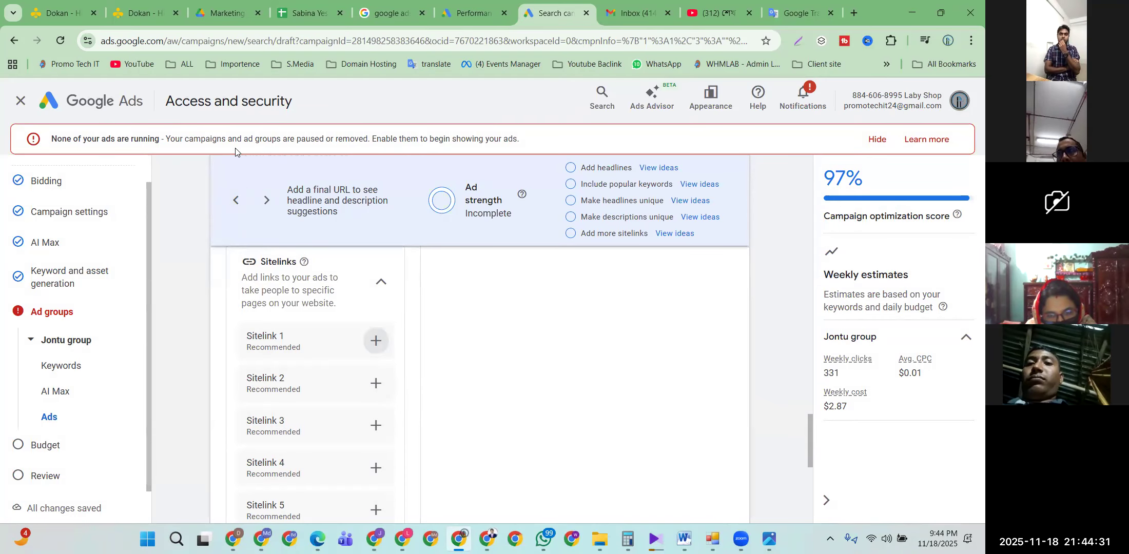
pyautogui.click(377, 348)
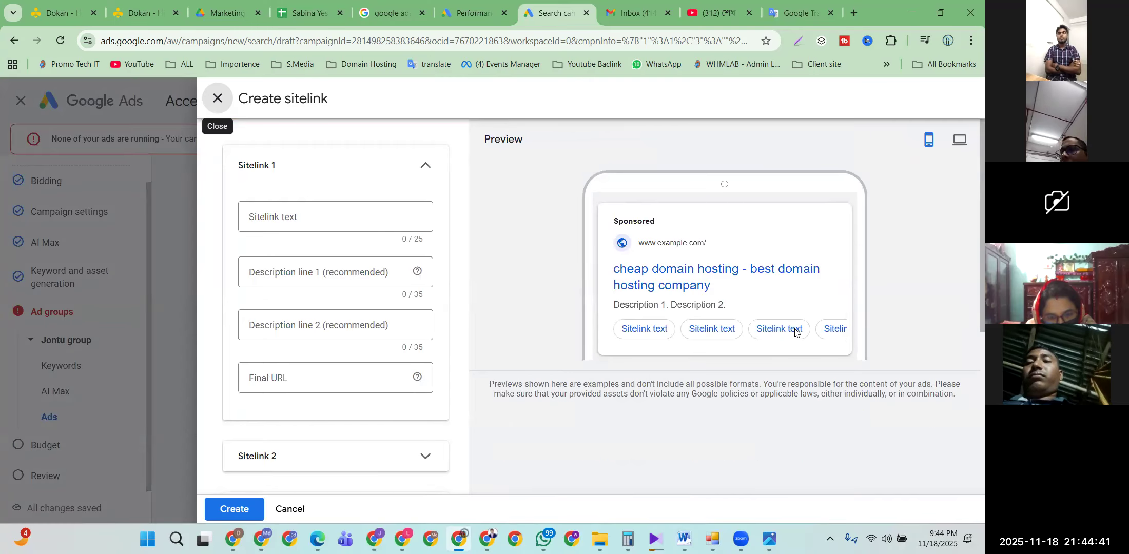
pyautogui.click(271, 218)
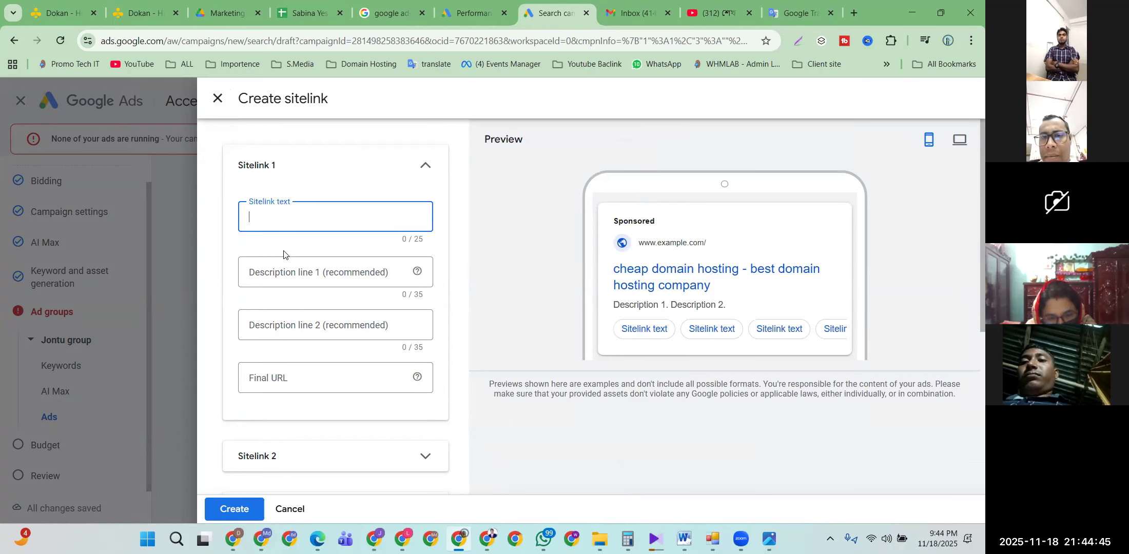
pyautogui.write('best domain hosting company')
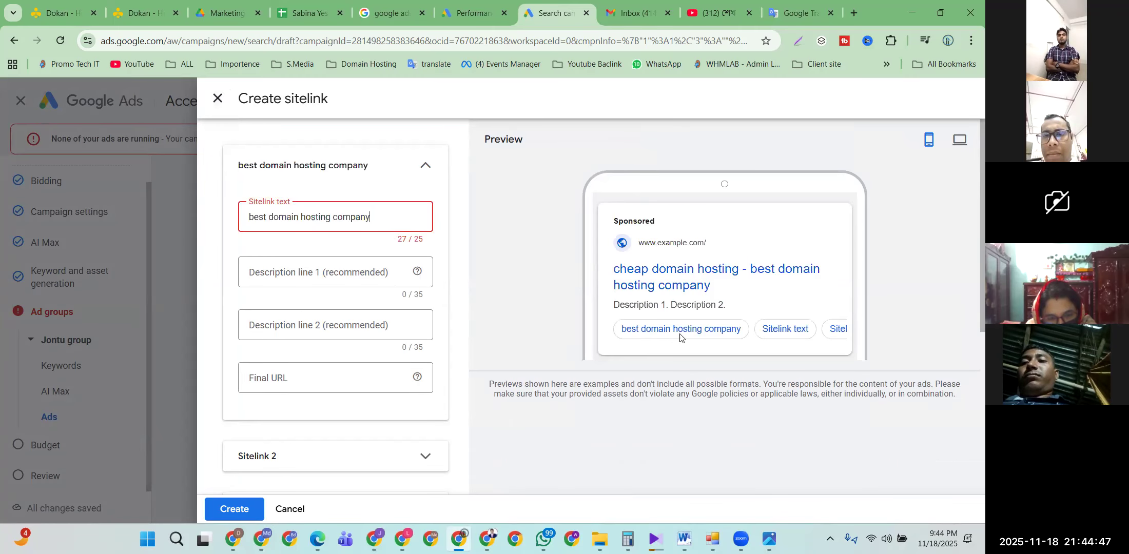
pyautogui.click(328, 273)
pyautogui.write('best domain hosting company')
pyautogui.doubleClick(336, 274)
pyautogui.press('BackSpace')
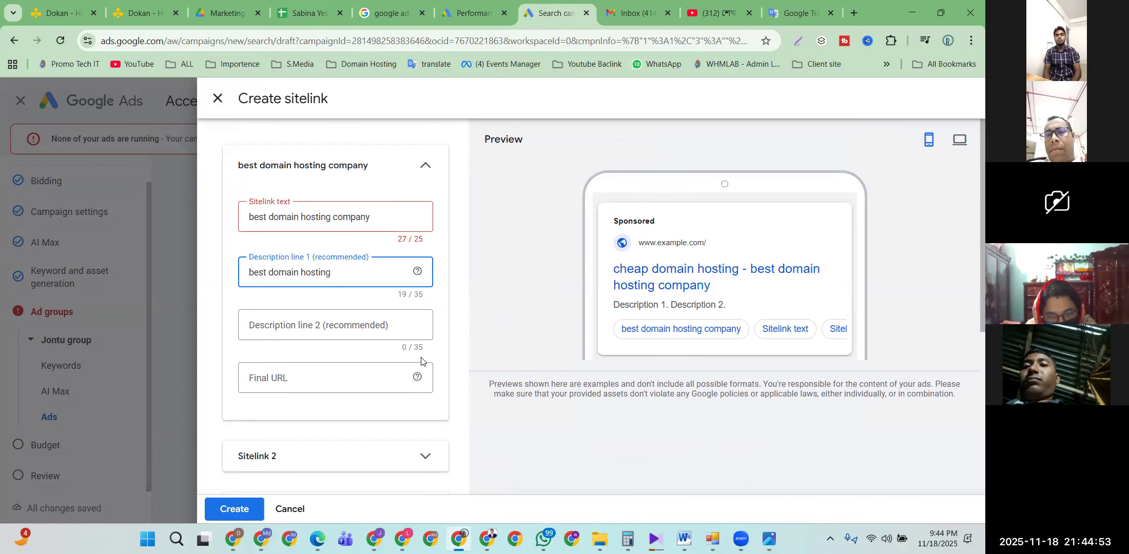
pyautogui.click(273, 323)
pyautogui.write('best domain hosting company')
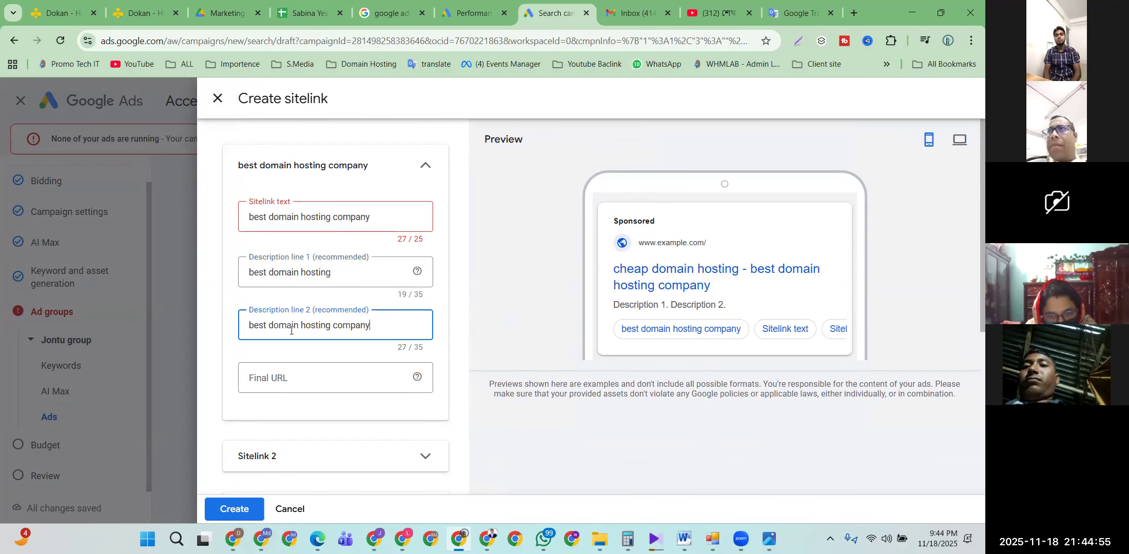
pyautogui.hotkey('shift', 'Home')
pyautogui.press('BackSpace')
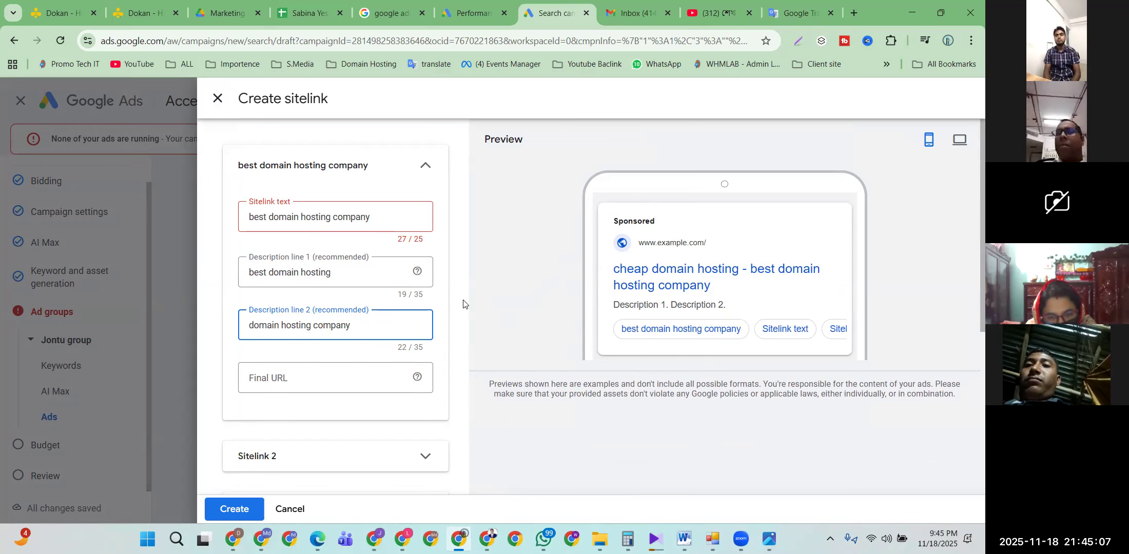
pyautogui.scroll(-5, 462, 303)
pyautogui.click(424, 211)
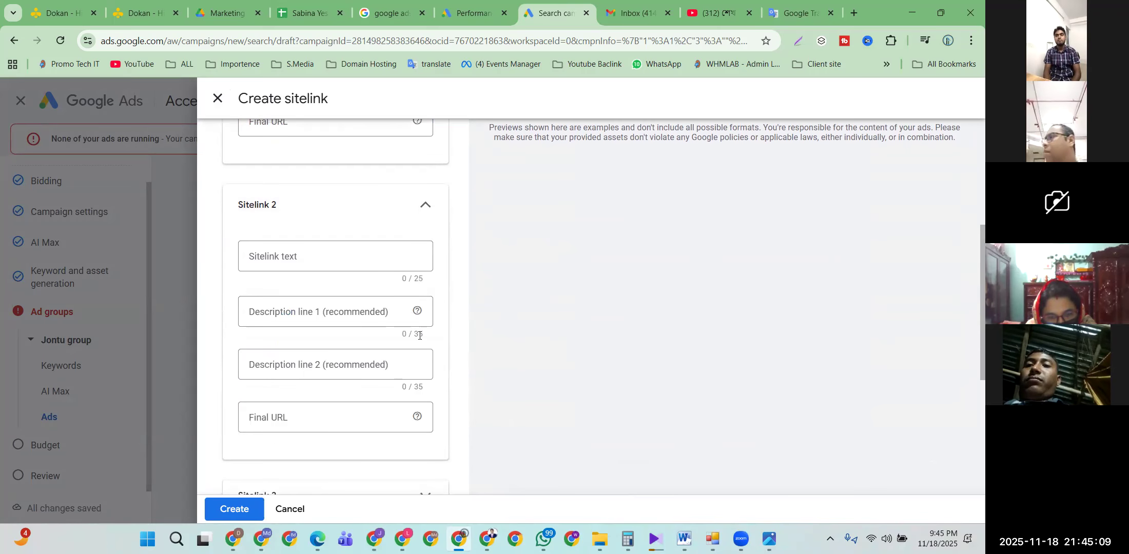
pyautogui.scroll(5, 419, 323)
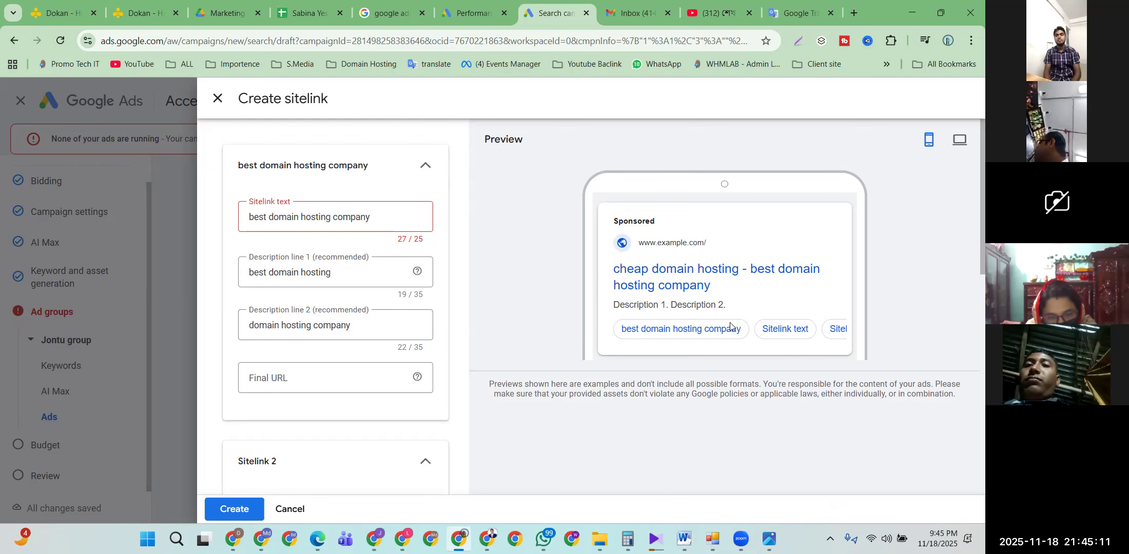
pyautogui.scroll(-3, 405, 356)
pyautogui.scroll(3, 315, 395)
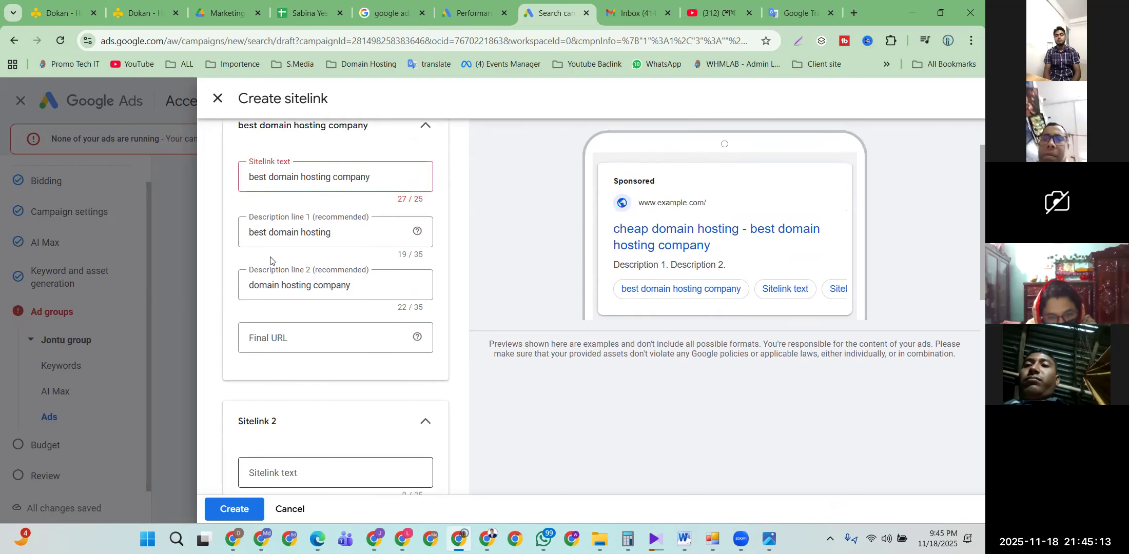
pyautogui.click(218, 99)
pyautogui.scroll(-5, 265, 334)
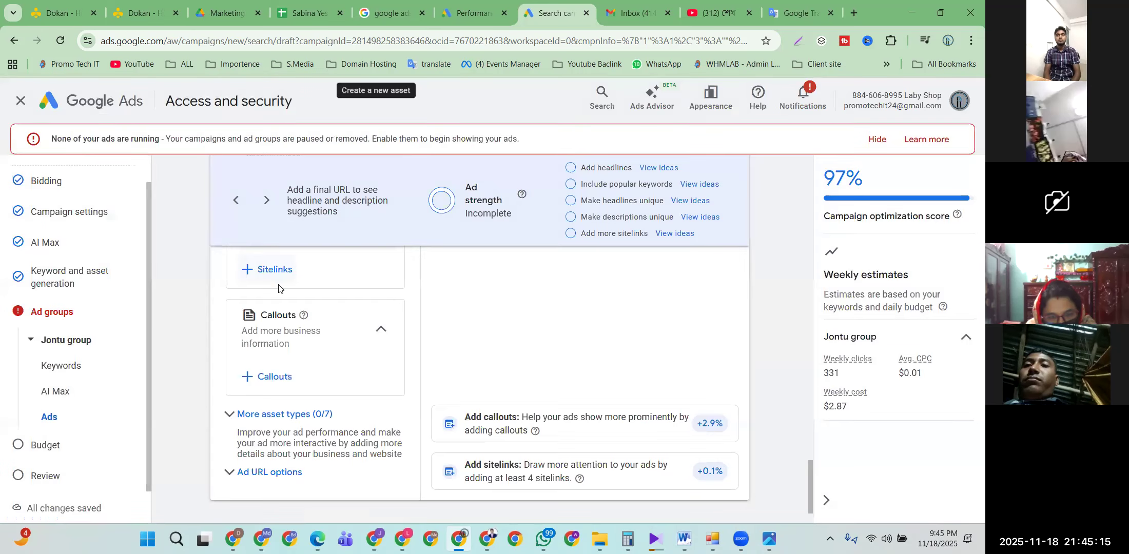
pyautogui.click(265, 334)
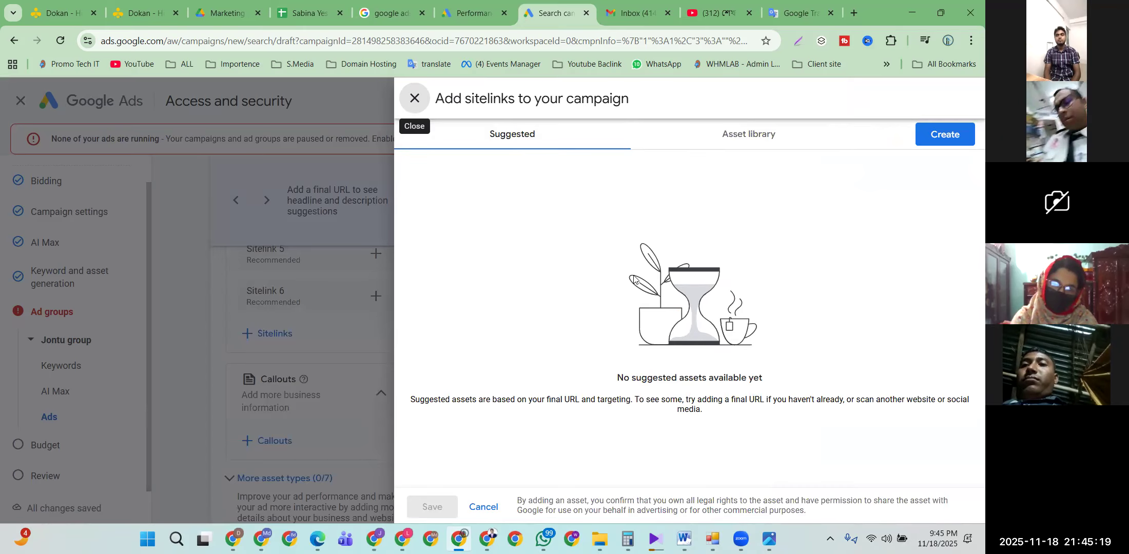
pyautogui.click(747, 137)
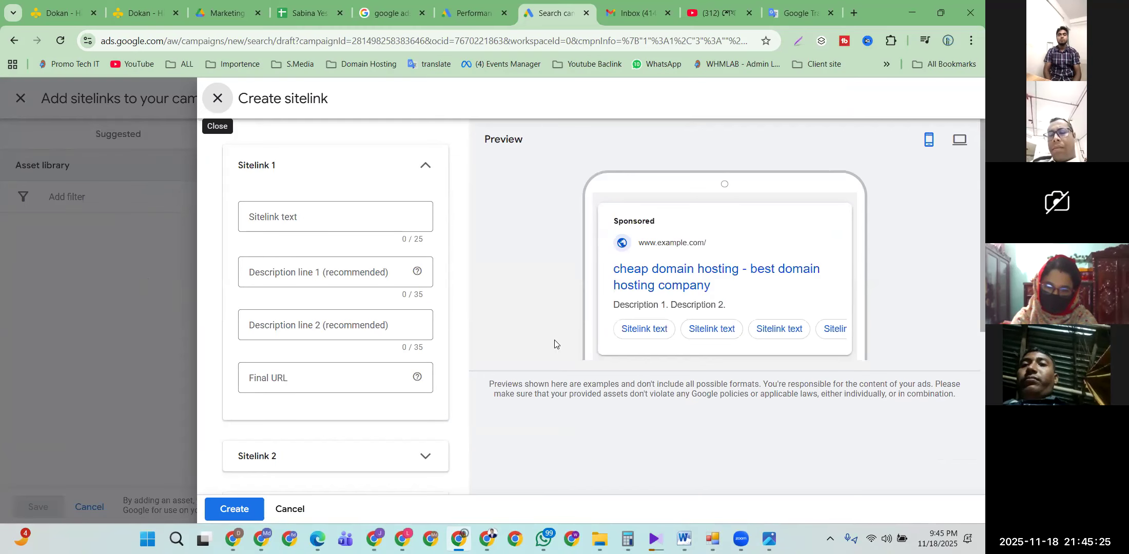
pyautogui.click(218, 104)
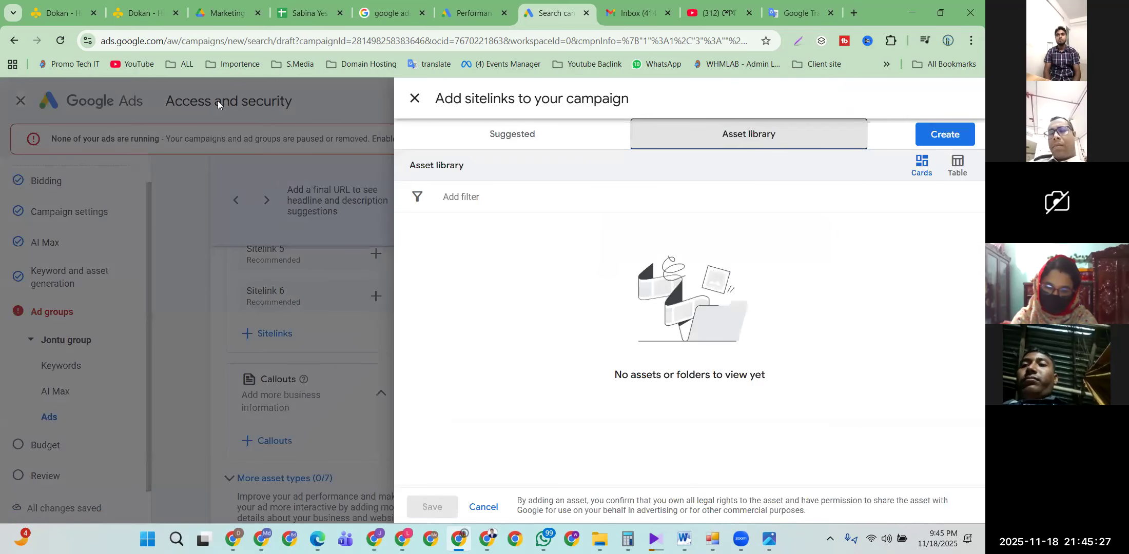
pyautogui.click(410, 99)
pyautogui.scroll(6, 343, 314)
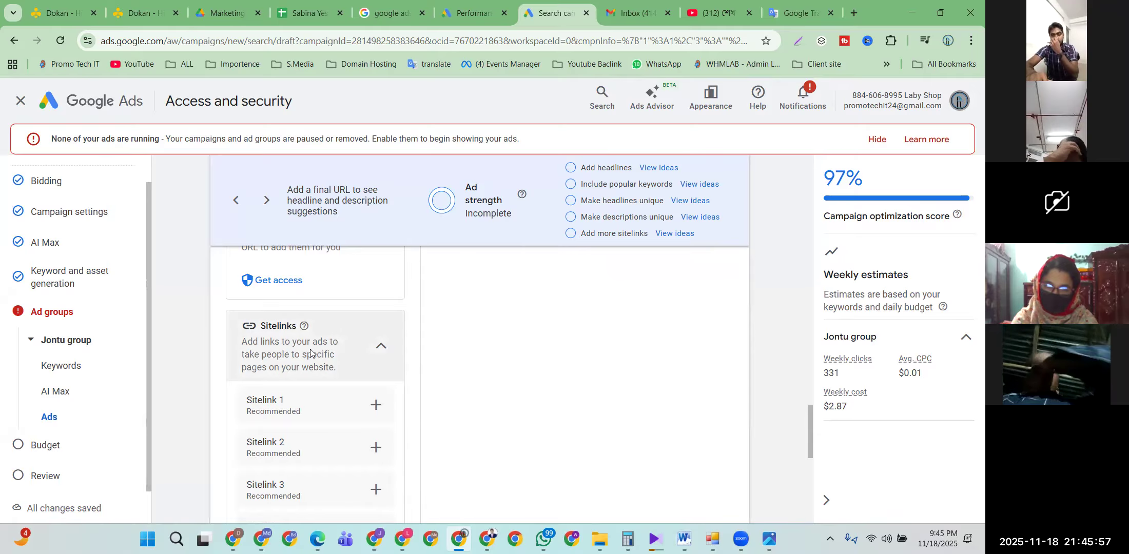
pyautogui.scroll(-2, 298, 364)
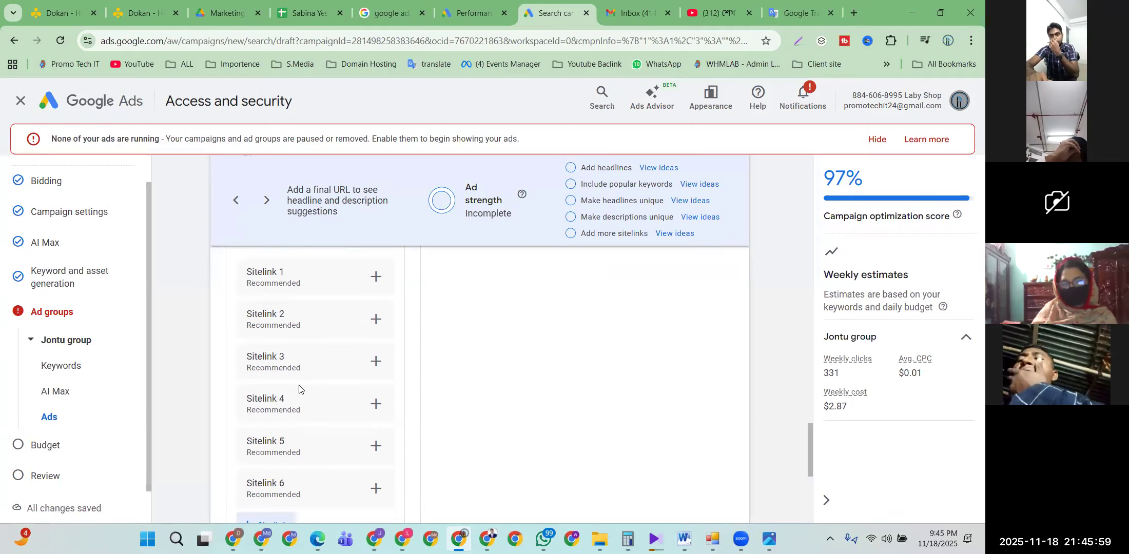
pyautogui.scroll(-3, 298, 380)
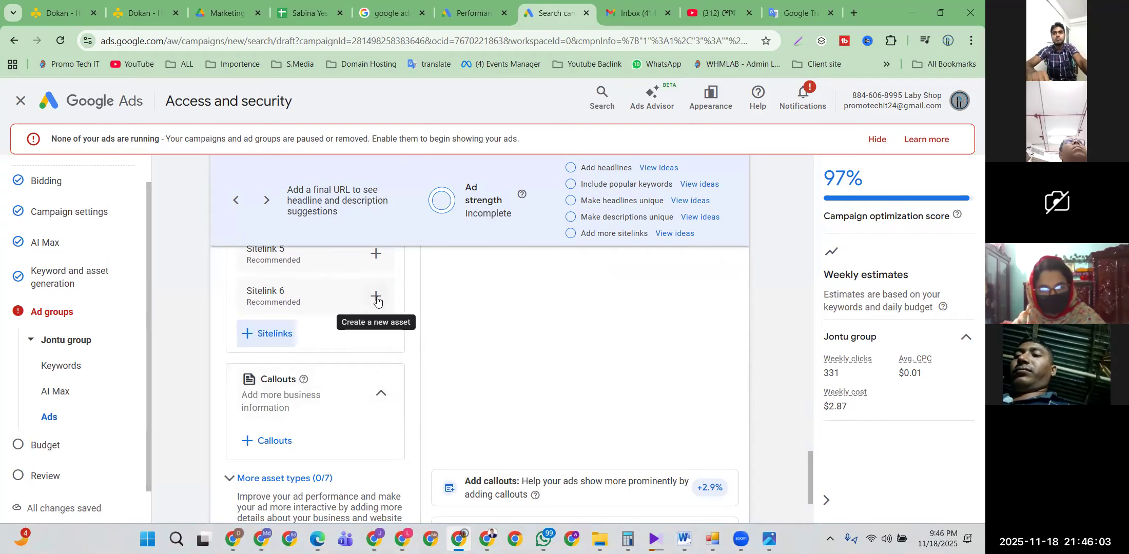
pyautogui.scroll(5, 368, 323)
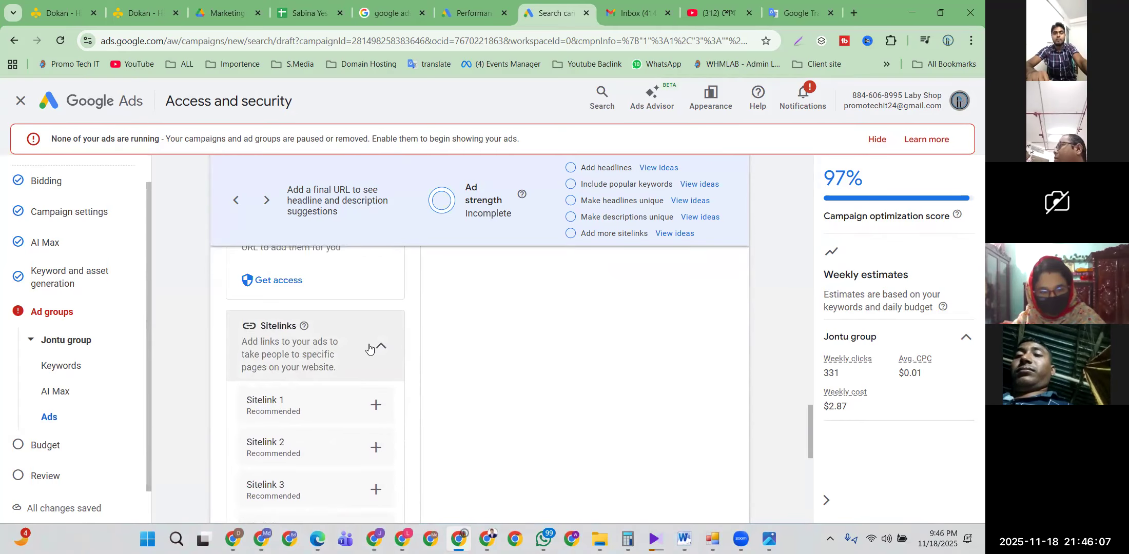
pyautogui.scroll(5, 370, 347)
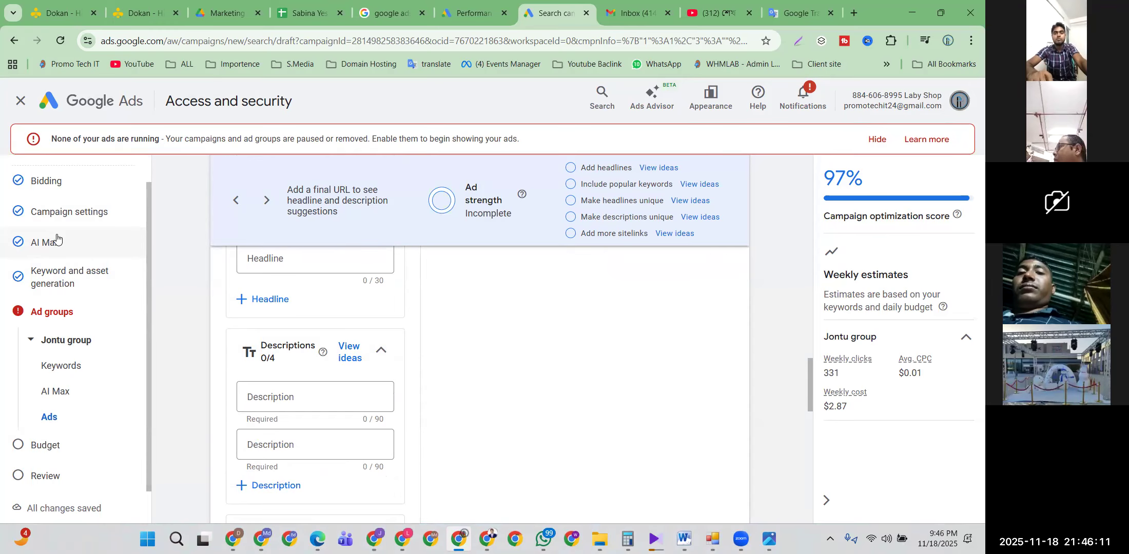
pyautogui.scroll(-4, 373, 350)
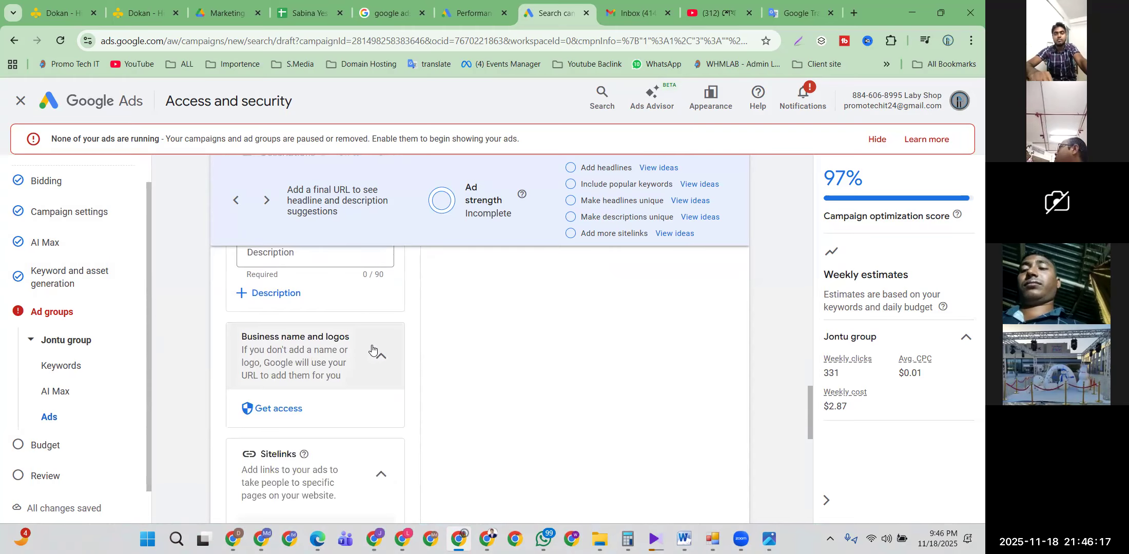
pyautogui.scroll(-6, 373, 350)
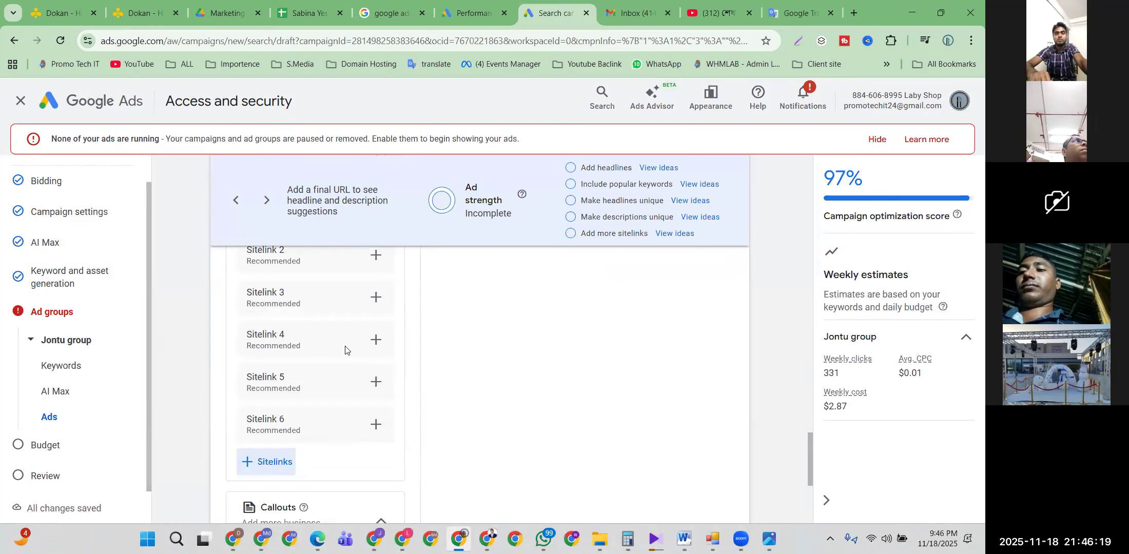
pyautogui.scroll(-3, 345, 349)
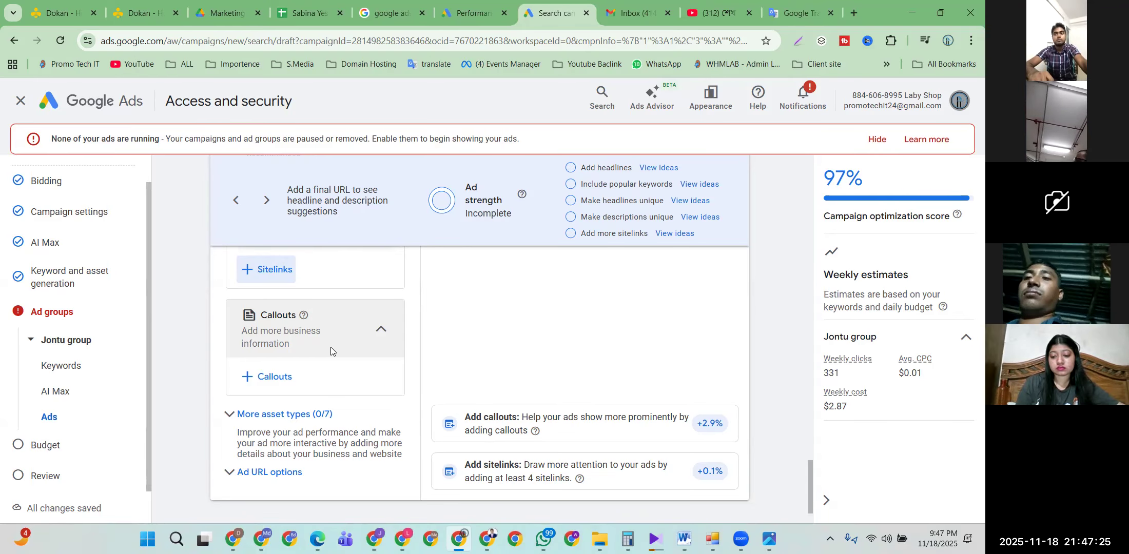
# Step: Save the Jontu group ad from the bottom of the ad editor
pyautogui.scroll(8, 331, 348)
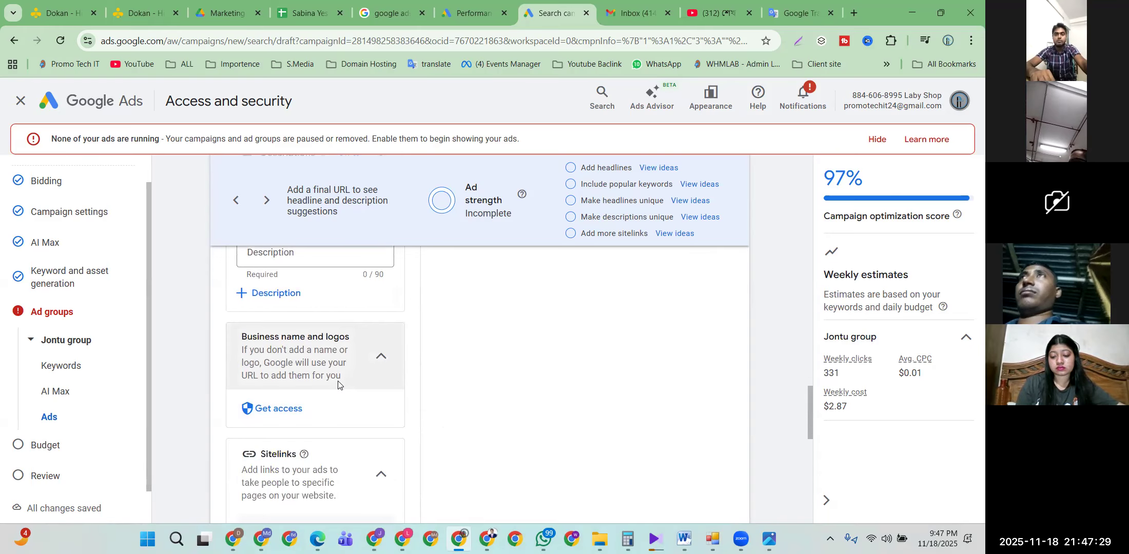
pyautogui.scroll(3, 338, 385)
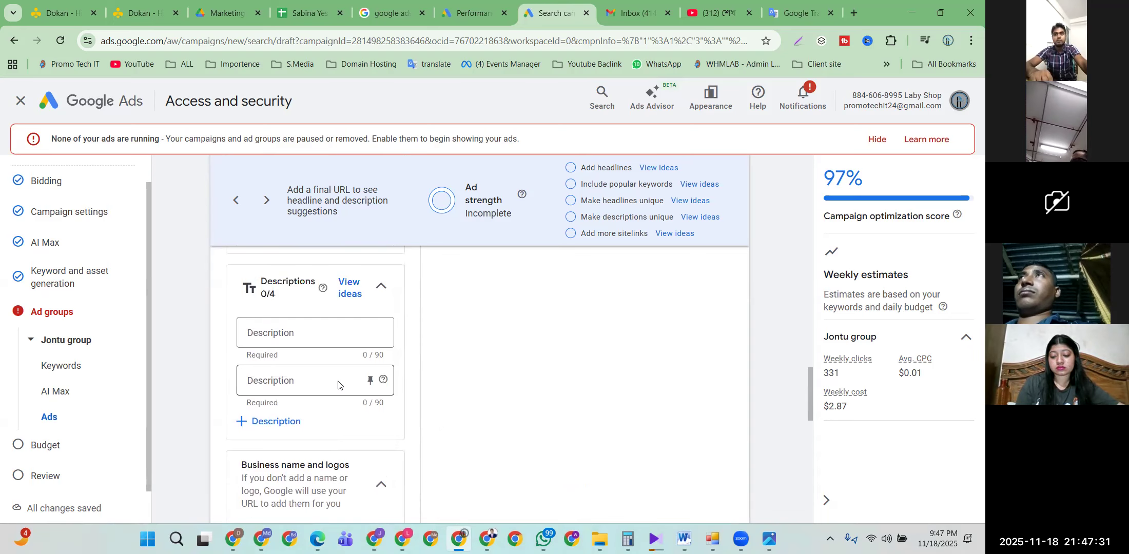
pyautogui.scroll(4, 383, 359)
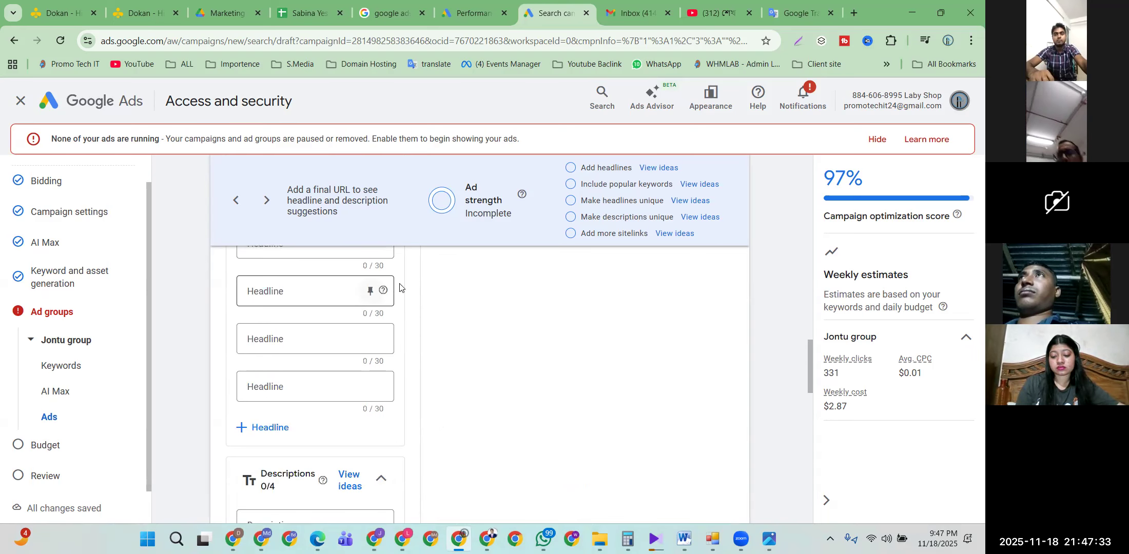
pyautogui.scroll(-5, 300, 288)
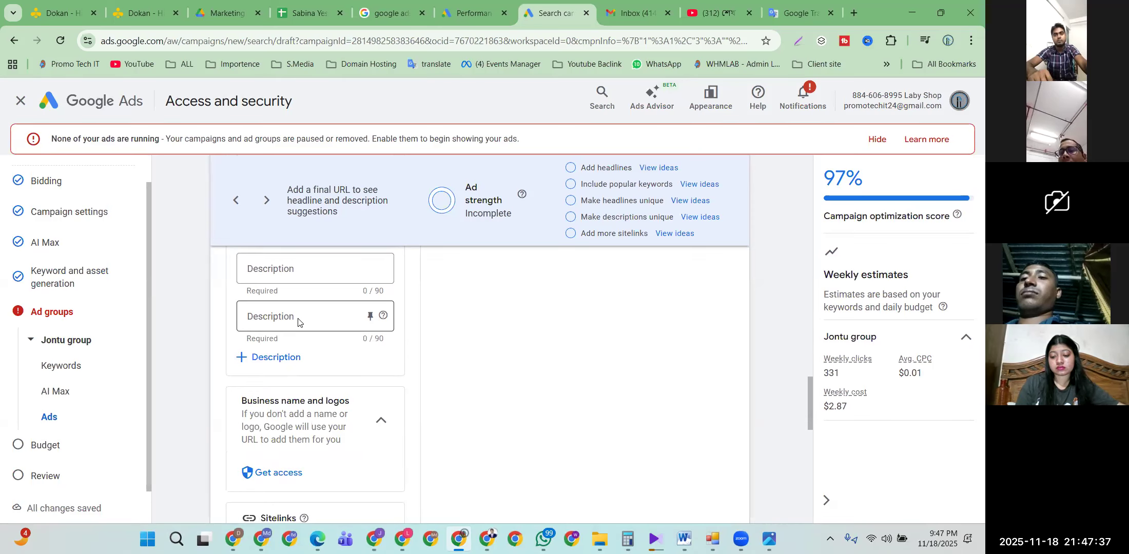
pyautogui.scroll(-12, 298, 322)
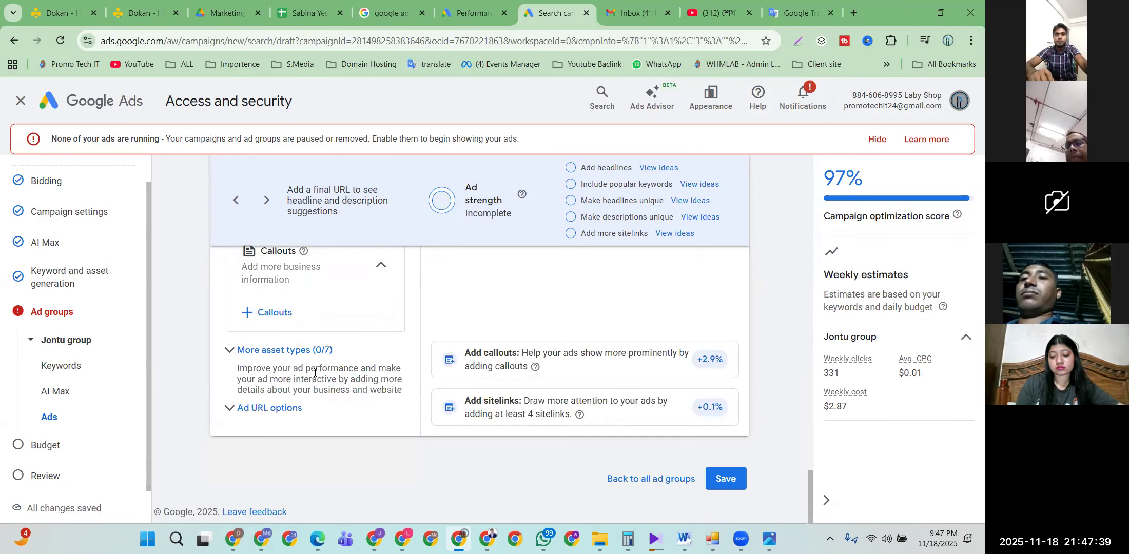
pyautogui.click(730, 481)
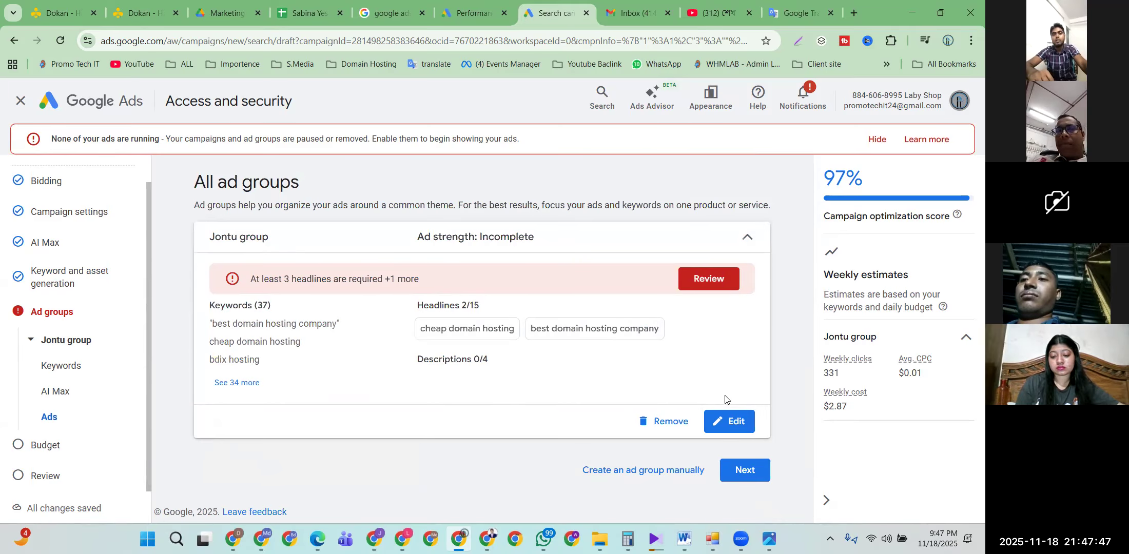
# Step: Reopen Jontu group and add a third headline, 'domain hosting company'
pyautogui.click(729, 423)
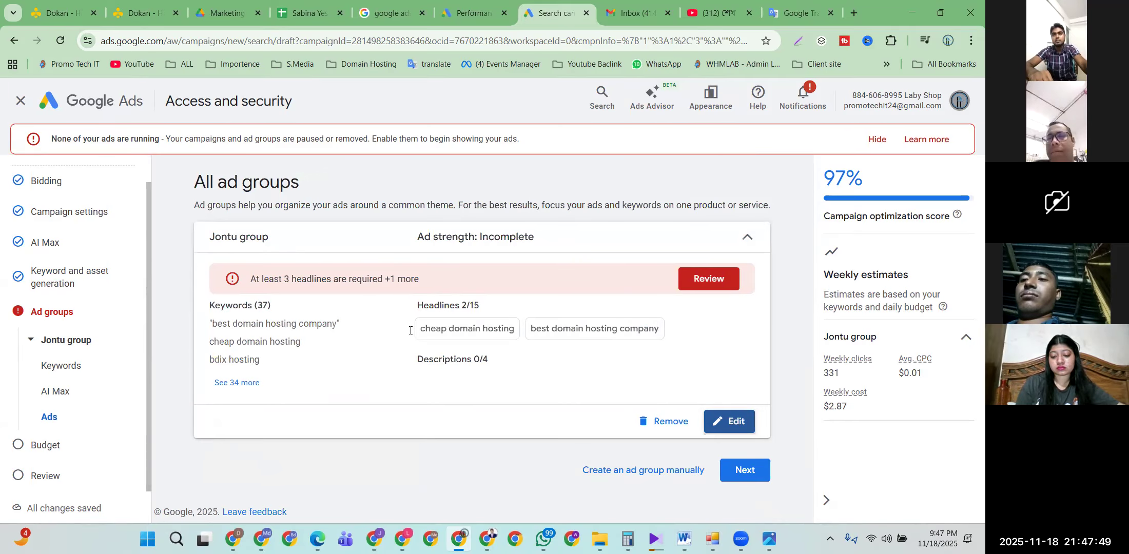
pyautogui.scroll(-10, 411, 329)
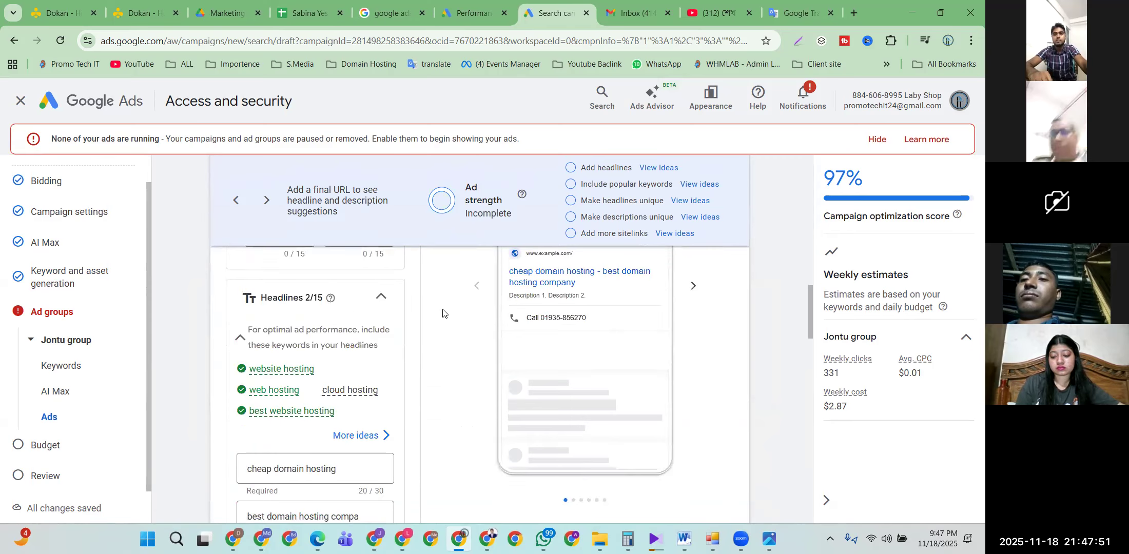
pyautogui.click(294, 310)
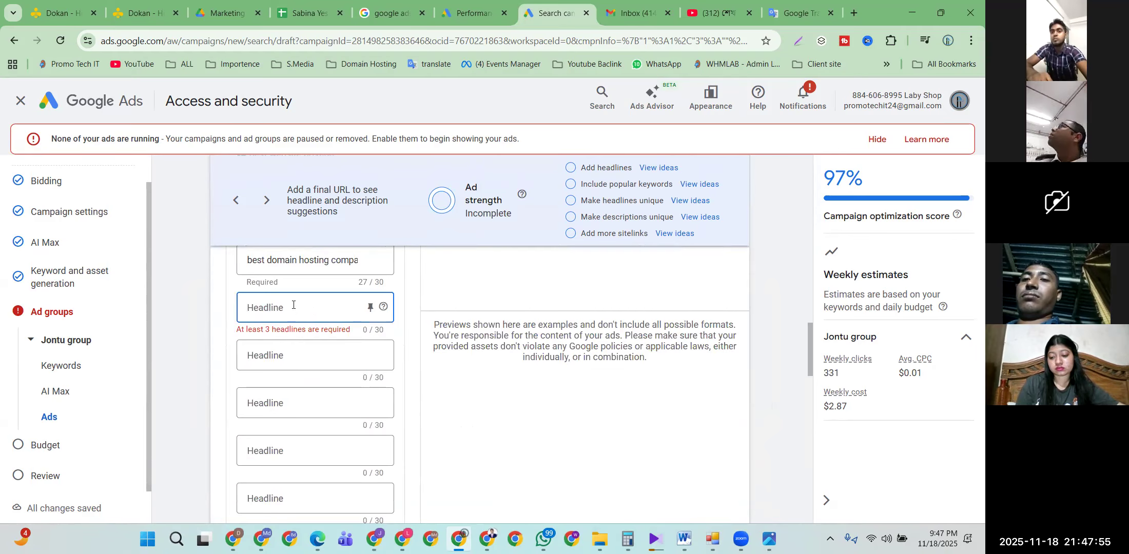
pyautogui.write('best domain hosting company')
pyautogui.moveTo(266, 308); pyautogui.dragTo(212, 310)
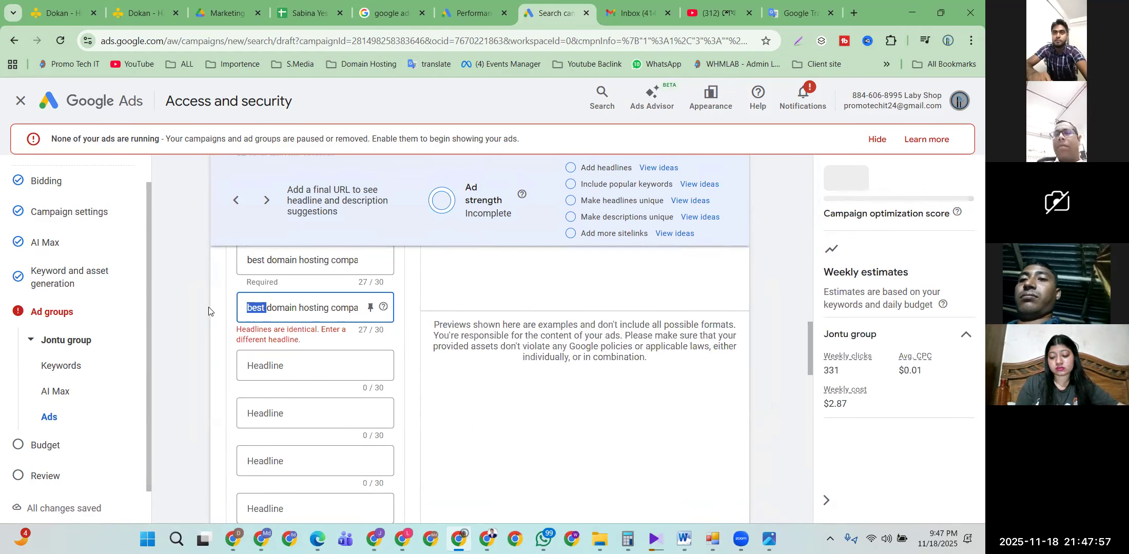
pyautogui.press('BackSpace')
# Step: Paste 'best domain hosting company' into both Description fields
pyautogui.scroll(-5, 281, 351)
pyautogui.scroll(-1, 281, 352)
pyautogui.click(277, 327)
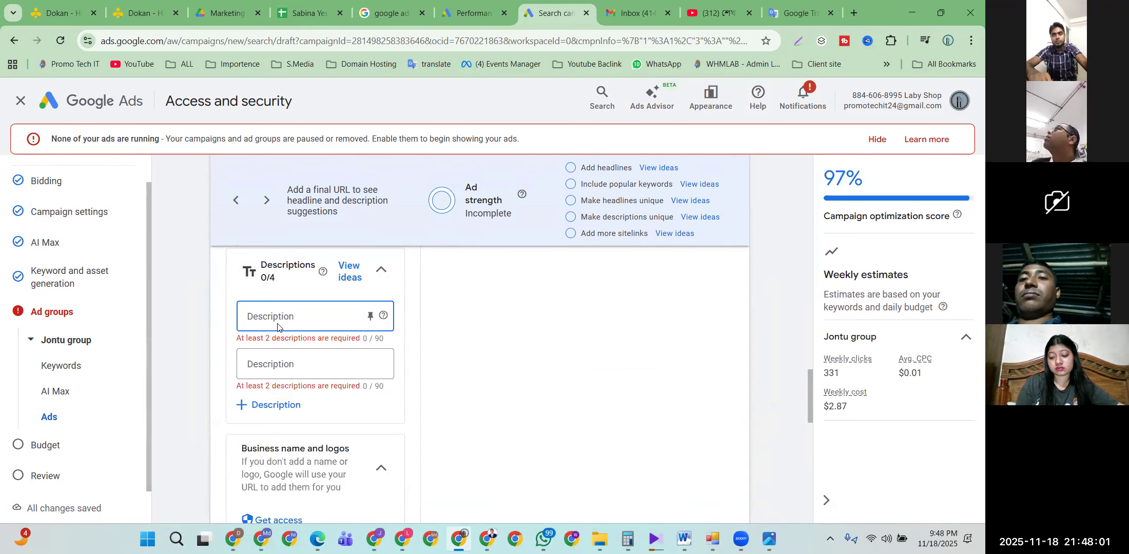
pyautogui.write('best domain hosting company')
pyautogui.click(268, 364)
pyautogui.write('best domain hosting company')
# Step: Save the ad with its three headlines and two descriptions
pyautogui.scroll(-6, 269, 365)
pyautogui.scroll(5, 271, 368)
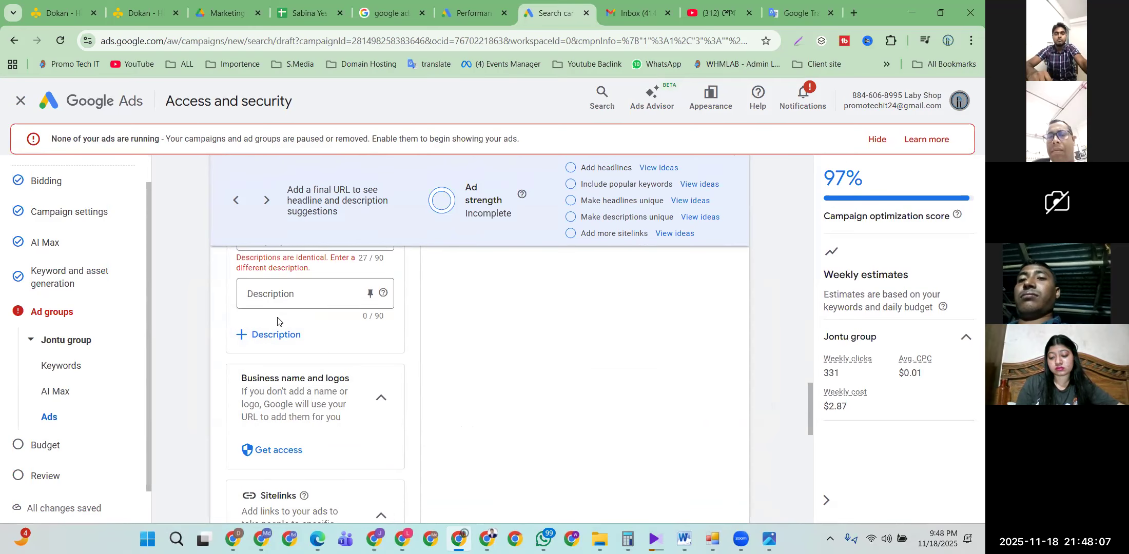
pyautogui.scroll(1, 288, 292)
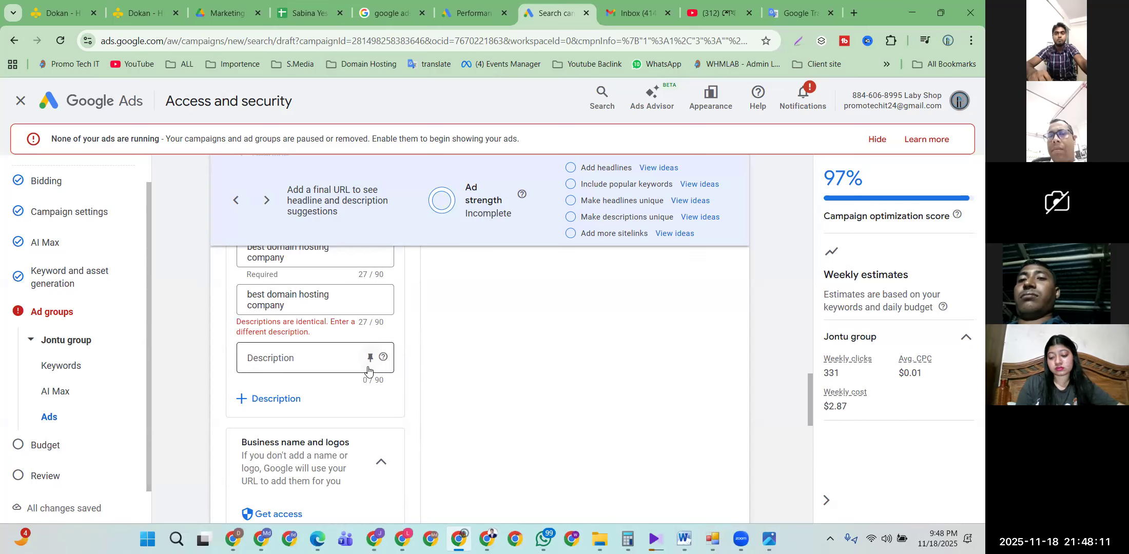
pyautogui.scroll(-10, 345, 365)
pyautogui.scroll(3, 345, 367)
pyautogui.scroll(-5, 345, 365)
pyautogui.click(723, 476)
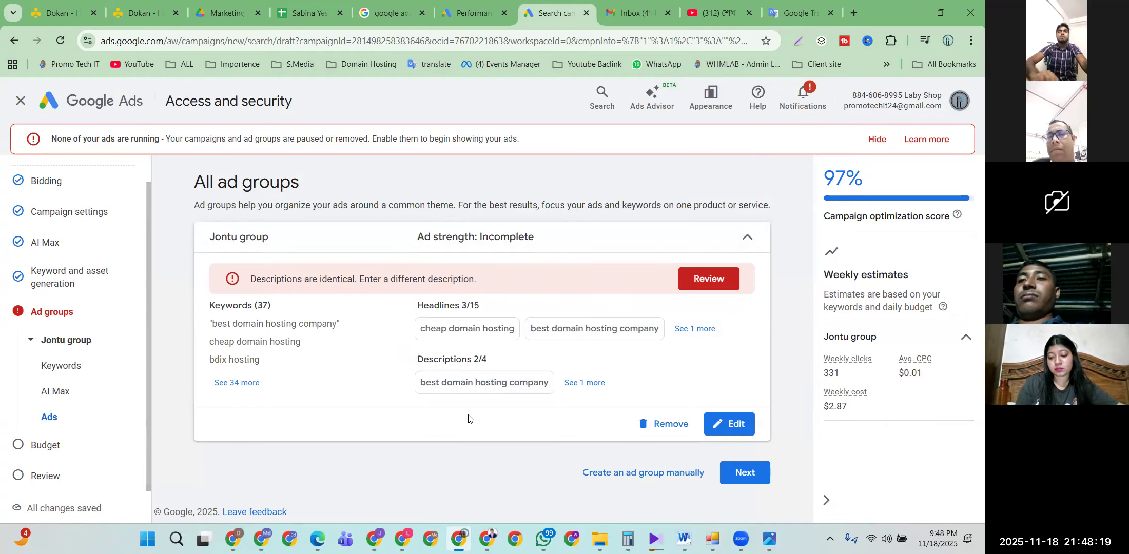
# Step: Set a custom daily budget of $0.54 from the recommended option, then exit and save the draft
pyautogui.click(747, 470)
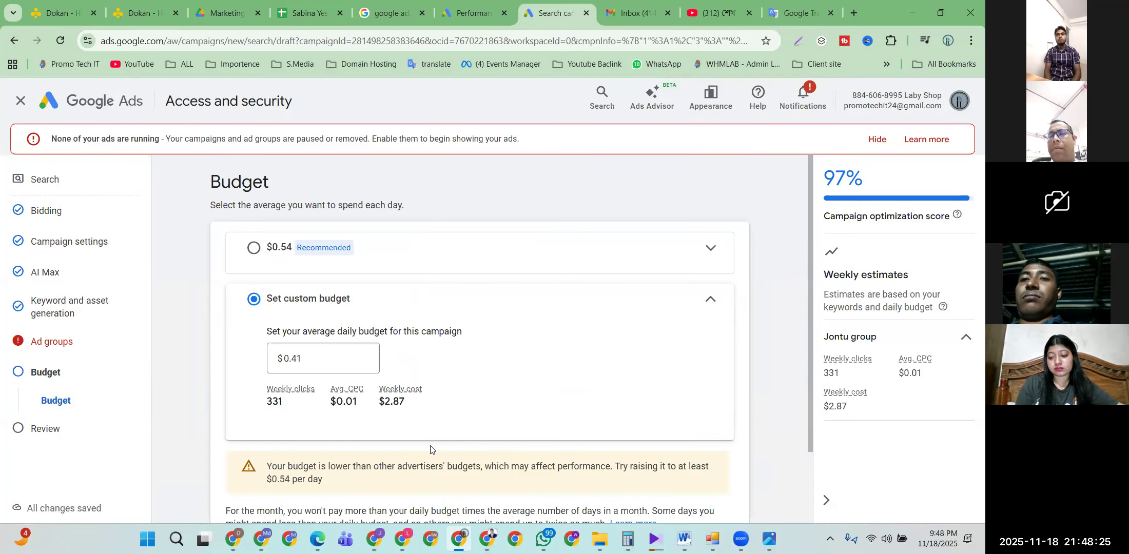
pyautogui.scroll(-3, 430, 449)
pyautogui.scroll(3, 706, 448)
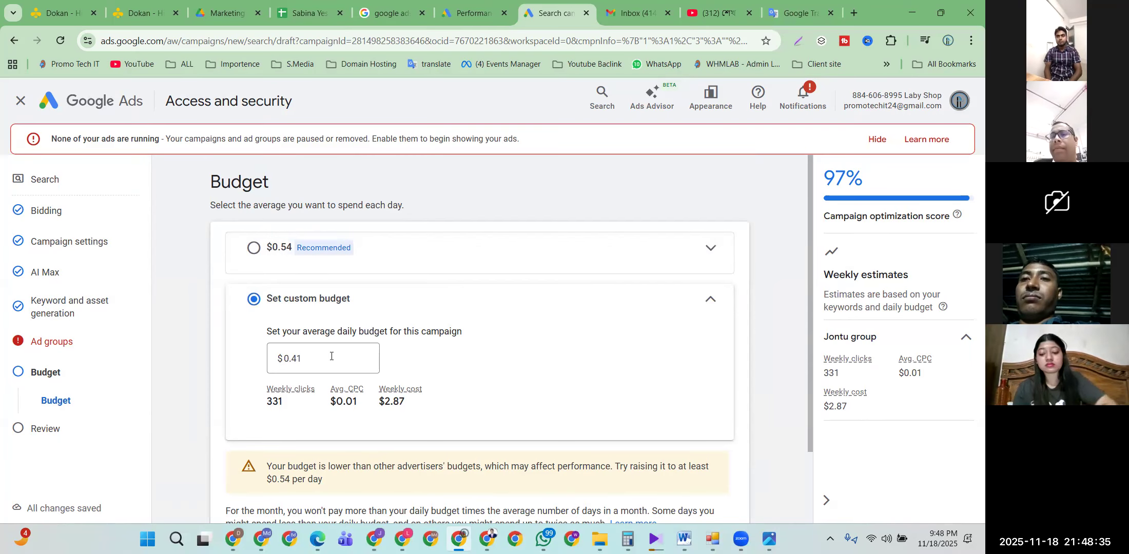
pyautogui.click(257, 249)
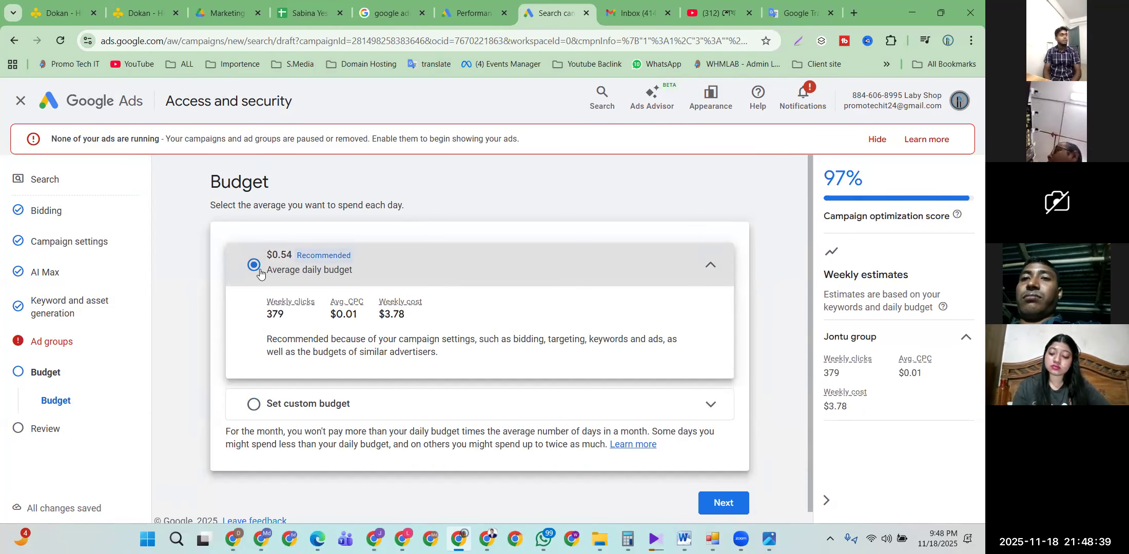
pyautogui.click(254, 404)
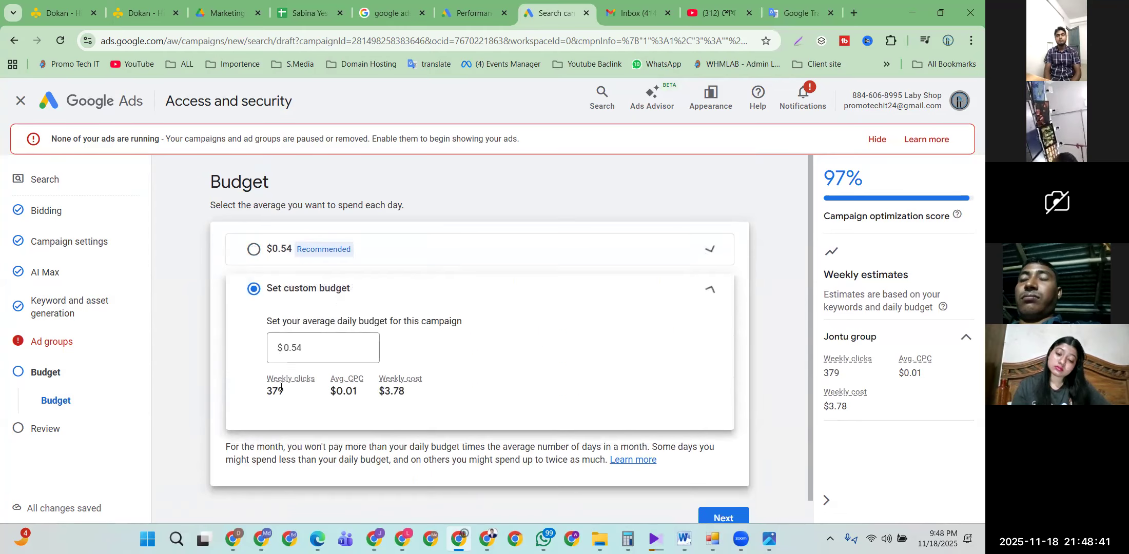
pyautogui.scroll(-1, 302, 339)
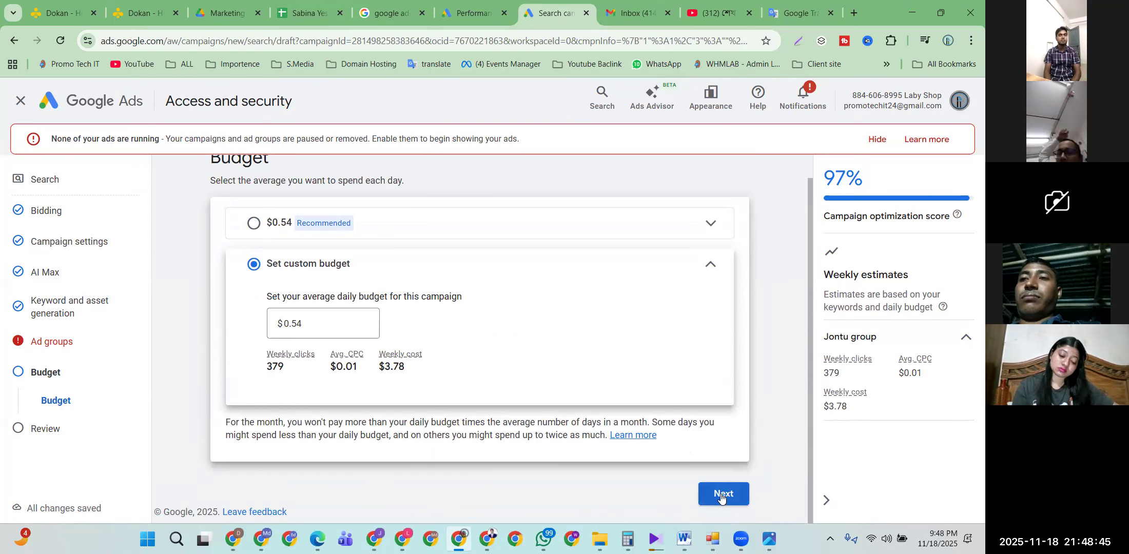
pyautogui.moveTo(315, 295); pyautogui.dragTo(401, 296)
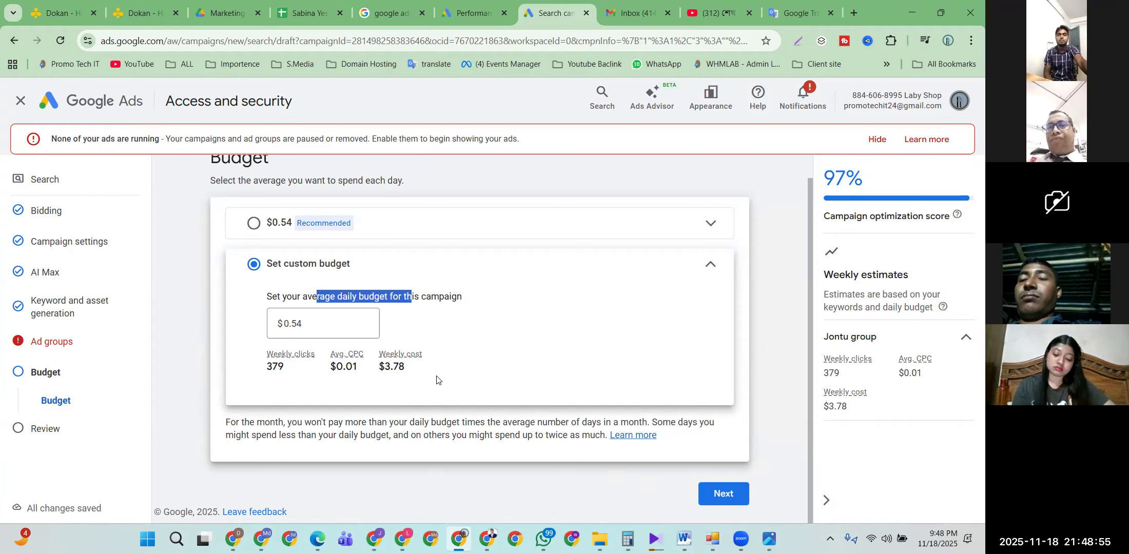
pyautogui.scroll(1, 437, 380)
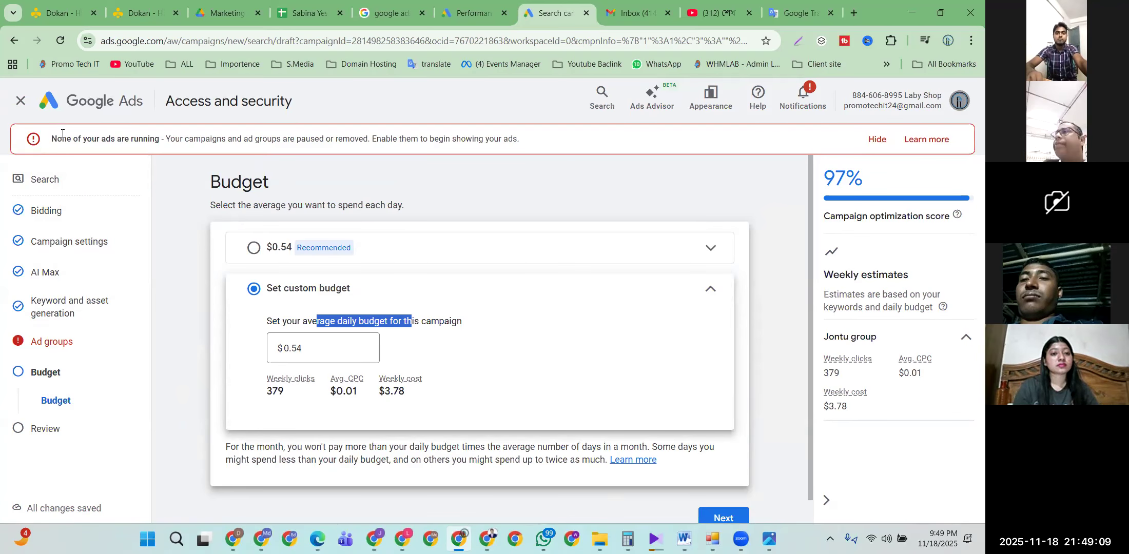
pyautogui.click(25, 102)
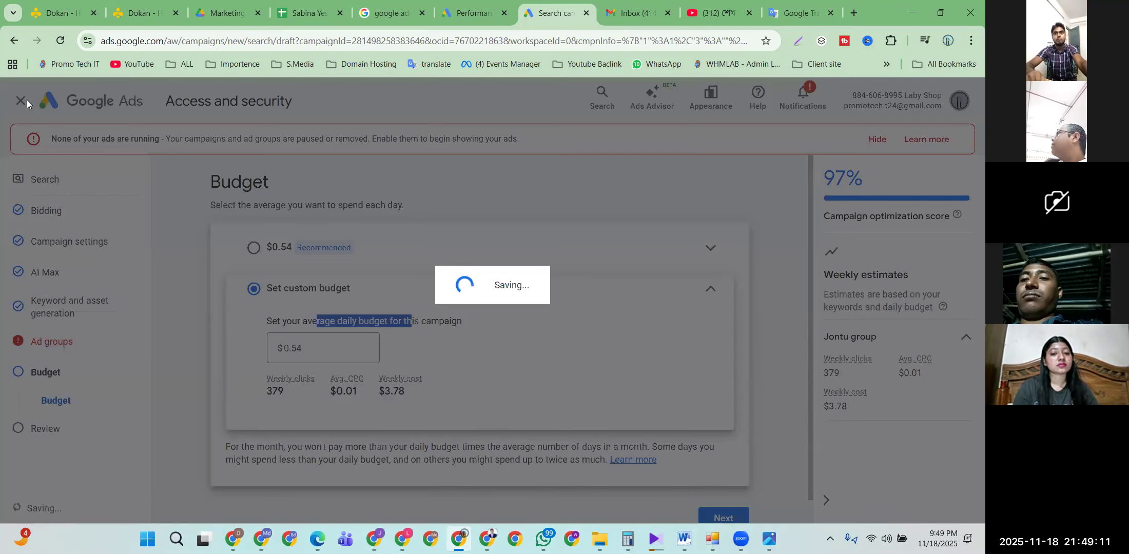